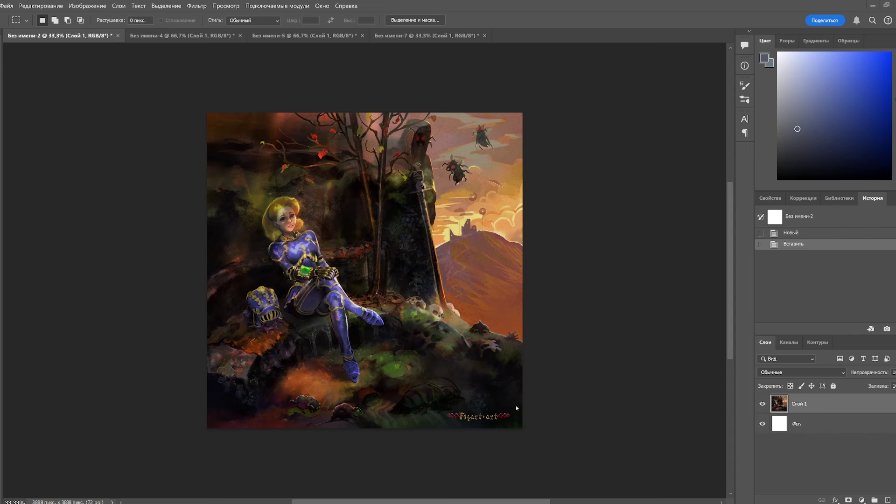
Look through the four open character artworks and return to the painting of the seated armoured woman
left_click(201, 36)
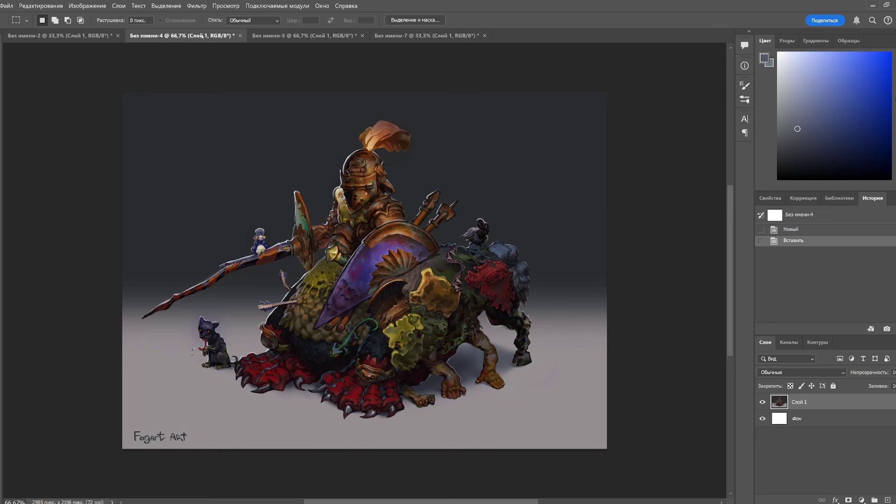
left_click(273, 37)
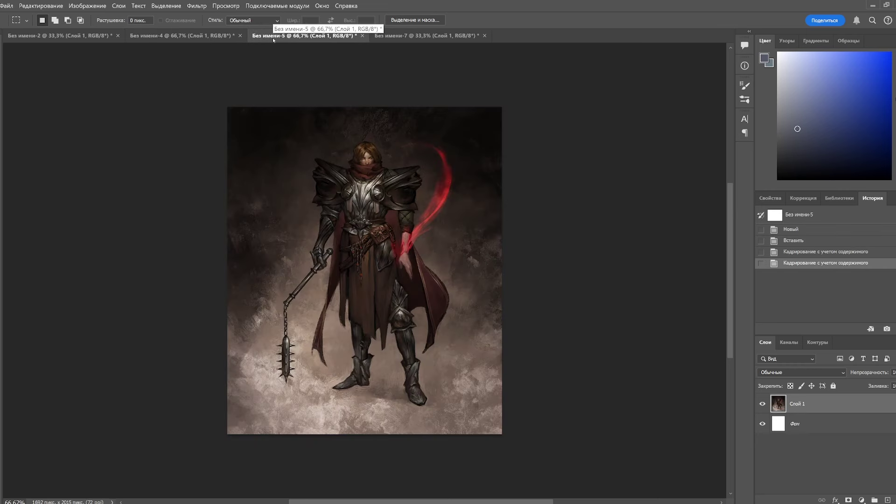
left_click(408, 39)
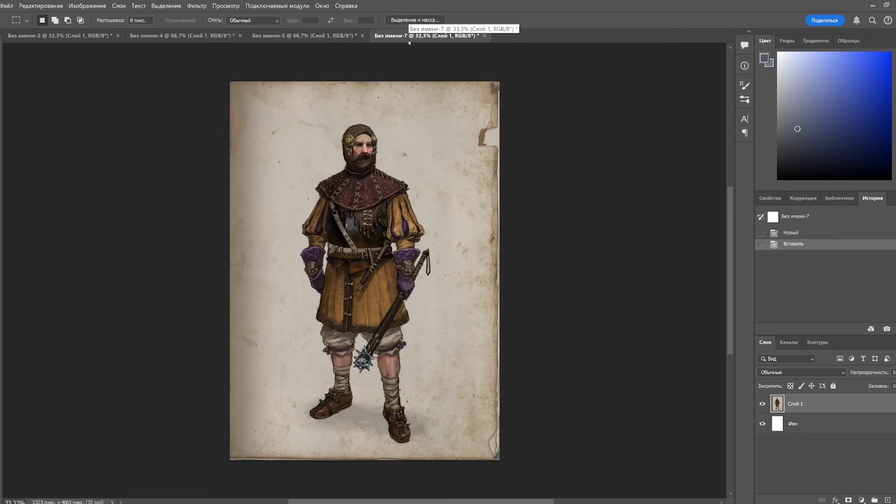
left_click(89, 36)
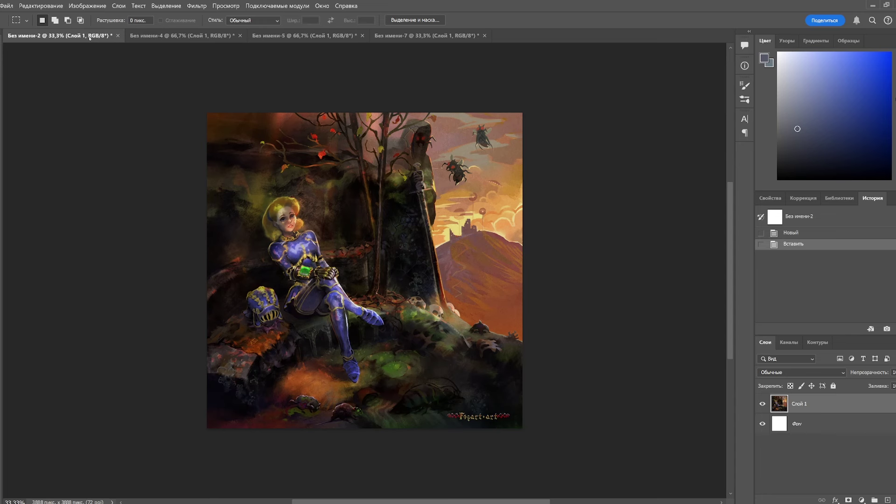
left_click(182, 35)
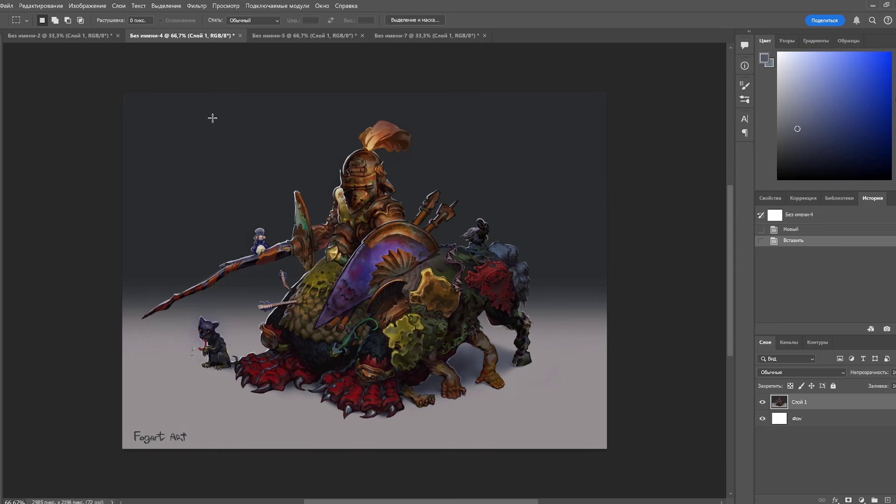
left_click(81, 40)
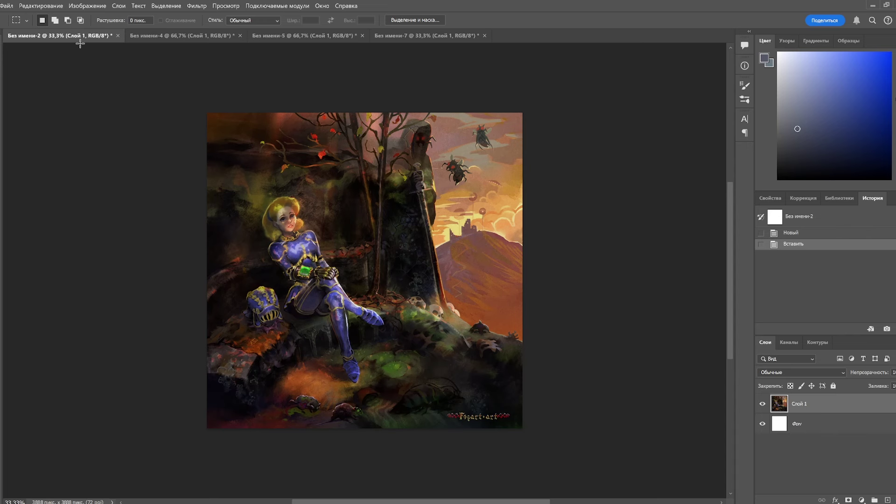
Add a new layer above the painting and set up a bright blue brush at size 20 for annotating
left_click_drag(457, 313, 467, 320)
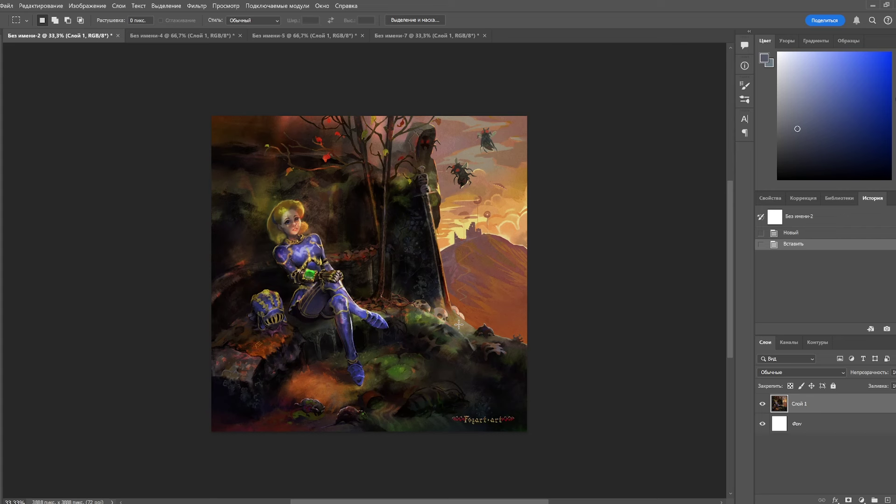
left_click(887, 499)
key("a")
left_click(890, 59)
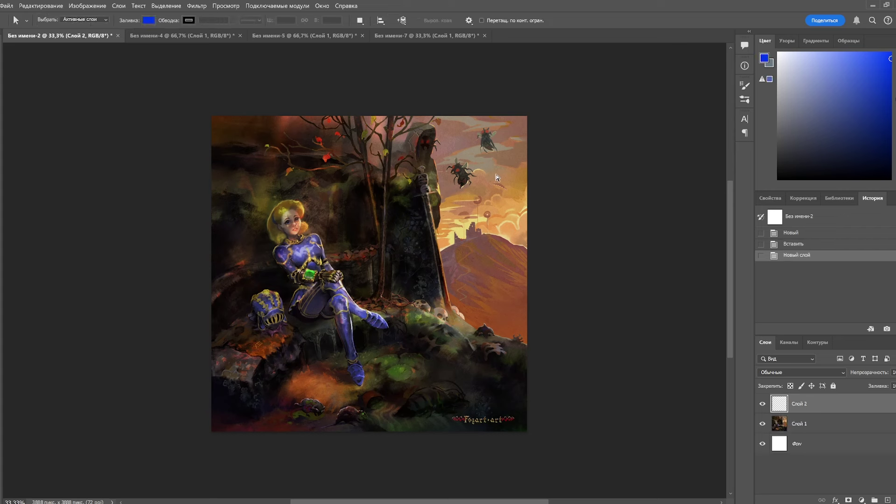
key("b")
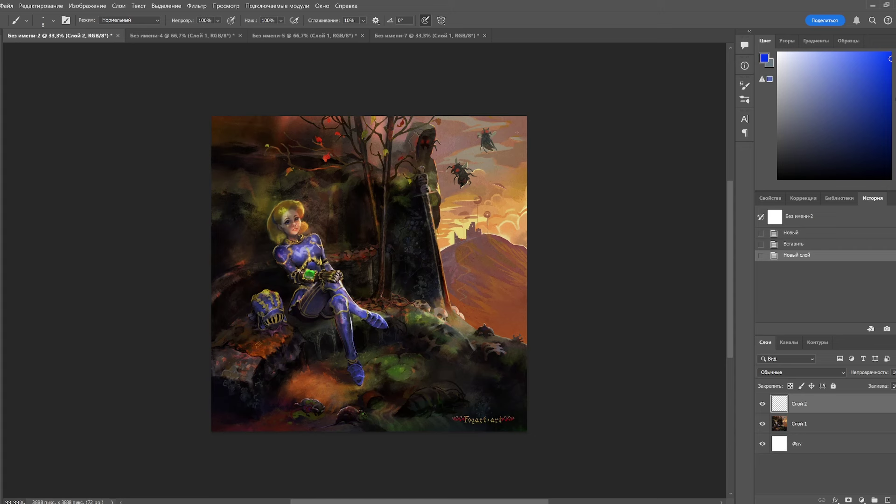
right_click(495, 150)
left_click_drag(543, 174, 544, 174)
left_click(541, 135)
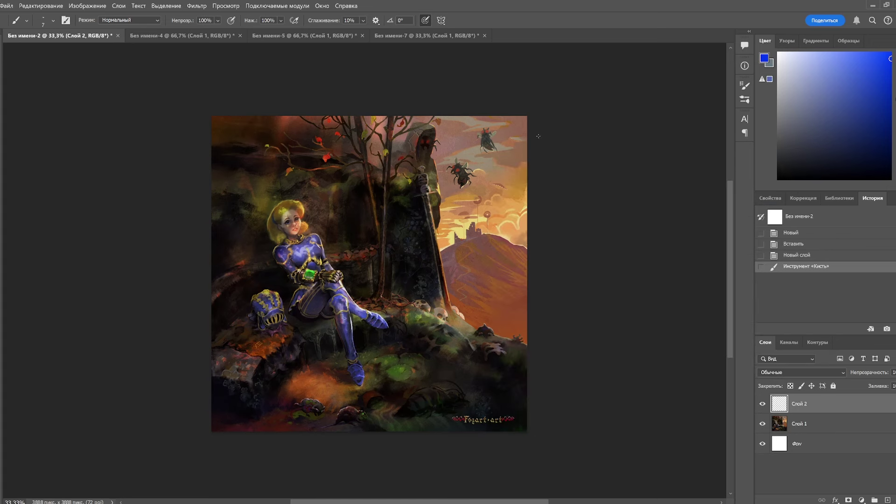
left_click_drag(507, 248, 460, 152)
right_click(516, 166)
left_click_drag(566, 190, 571, 190)
Try blue brush strokes over the sunset landscape and undo them
left_click(507, 206)
mouse_move(506, 206)
left_mouse_down()
mouse_move(500, 252)
mouse_move(522, 236)
left_mouse_up()
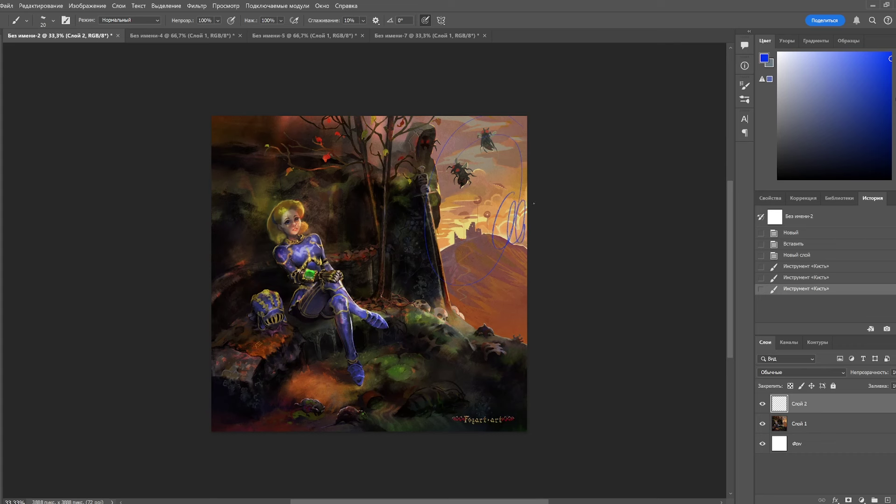
key("ctrl+z")
key("ctrl+z")
key("ctrl+z")
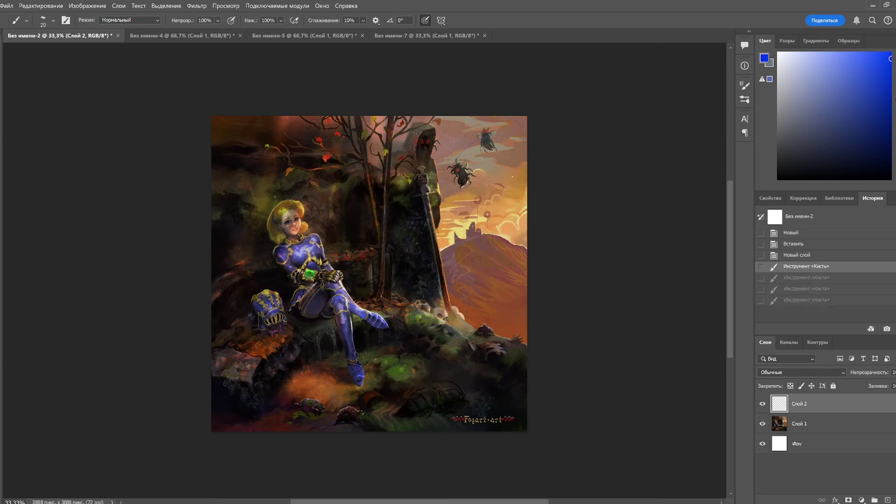
Circle the two flying insects and the small details above the castle in blue, undoing each mark
mouse_move(495, 123)
left_mouse_down()
mouse_move(462, 137)
mouse_move(498, 125)
left_mouse_up()
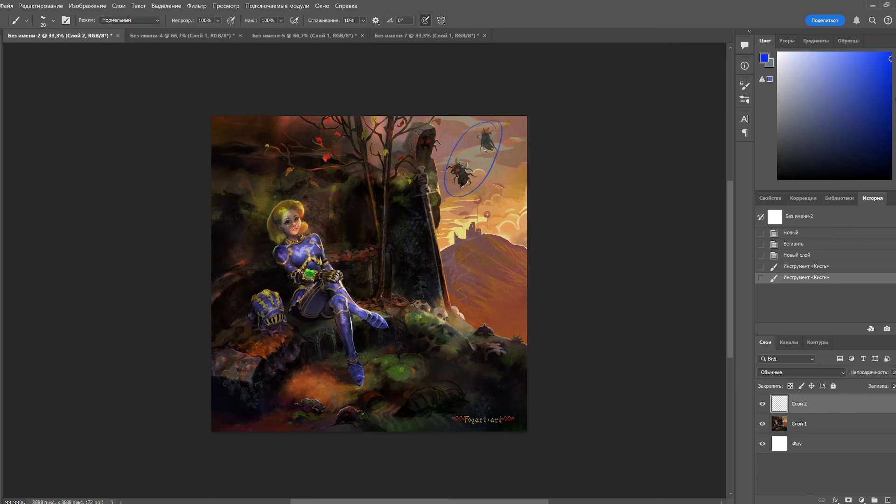
key("ctrl+z")
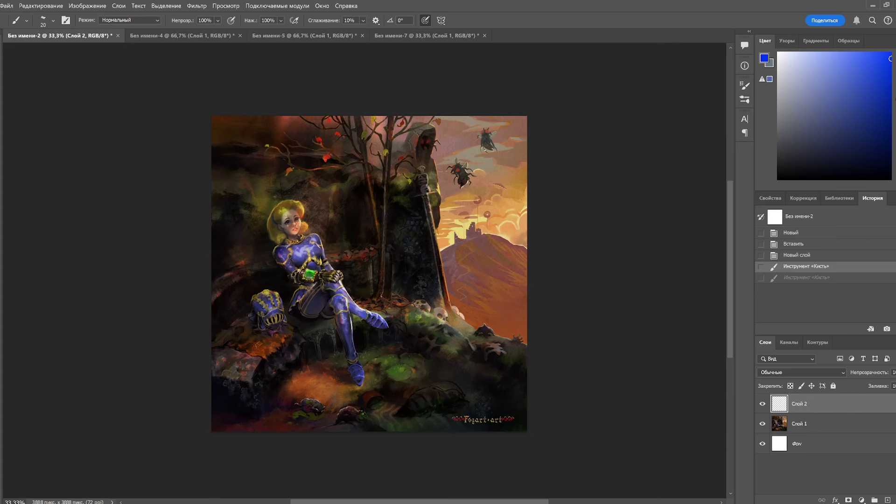
mouse_move(478, 193)
left_mouse_down()
mouse_move(472, 212)
mouse_move(488, 203)
left_mouse_up()
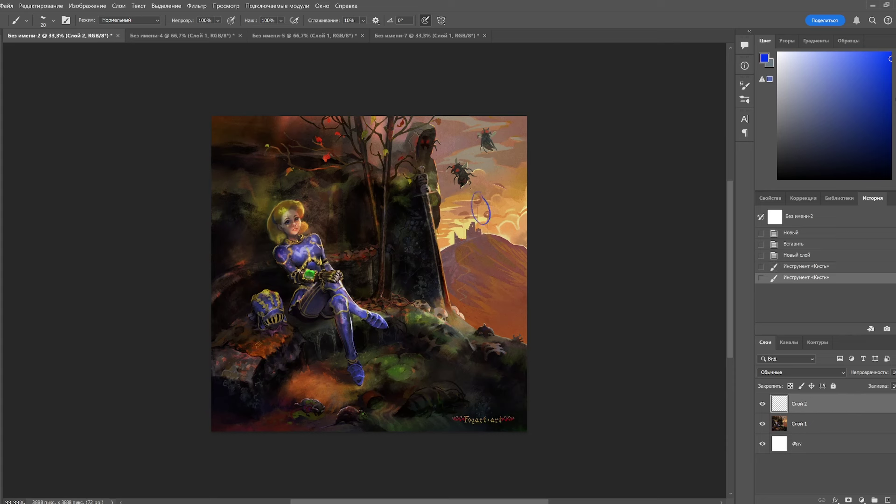
key("ctrl+z")
mouse_move(500, 180)
left_mouse_down()
mouse_move(494, 191)
mouse_move(507, 188)
left_mouse_up()
key("ctrl+z")
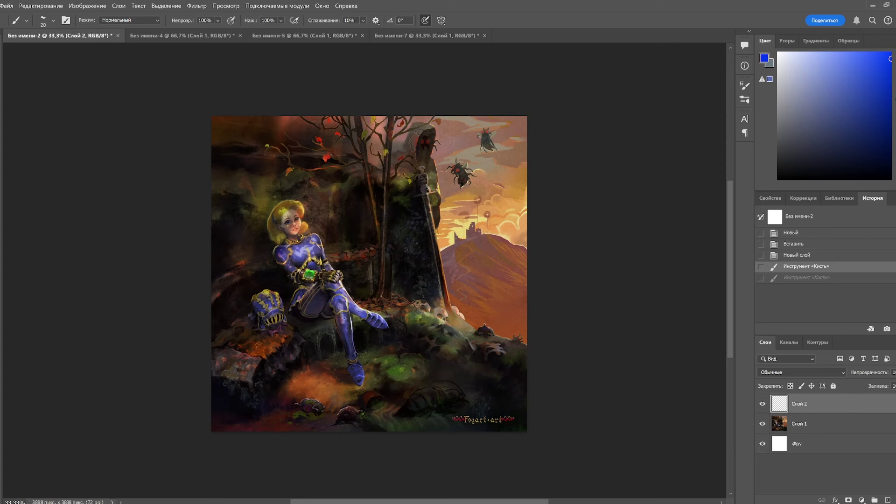
Sketch a rough blue tree rising from the castle hill into the sky
mouse_move(475, 222)
left_mouse_down()
mouse_move(478, 205)
mouse_move(488, 233)
mouse_move(508, 244)
left_mouse_up()
mouse_move(477, 180)
left_mouse_down()
mouse_move(483, 164)
mouse_move(493, 192)
mouse_move(487, 158)
mouse_move(506, 121)
left_mouse_up()
mouse_move(494, 171)
left_mouse_down()
mouse_move(514, 131)
mouse_move(506, 119)
left_mouse_up()
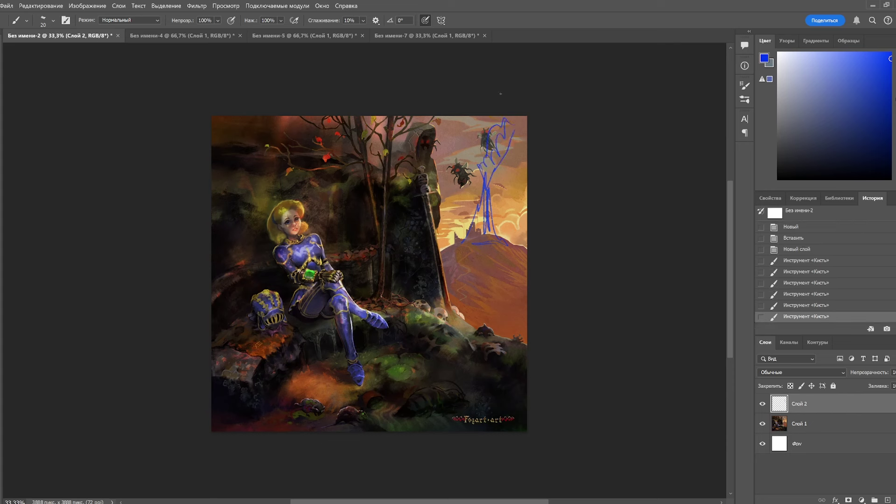
Erase the blue tree sketch with the Eraser at size 165
key("e")
right_click(578, 134)
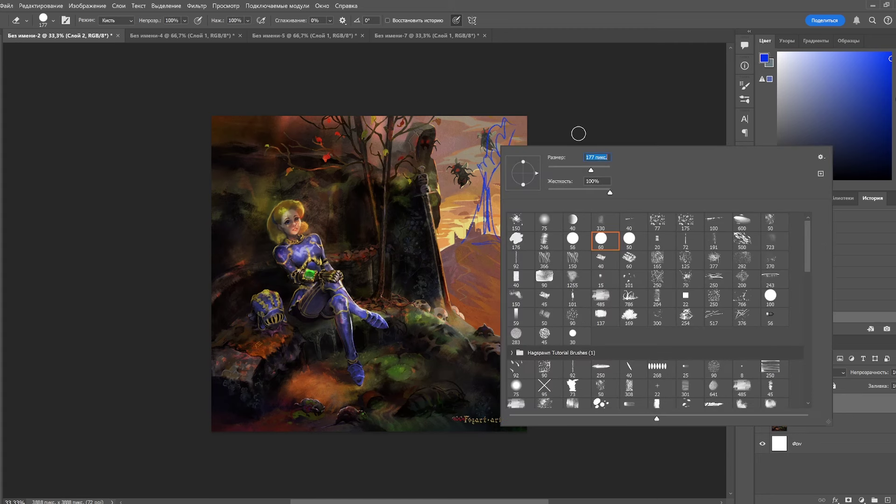
left_click_drag(591, 170, 589, 170)
mouse_move(514, 133)
left_mouse_down()
mouse_move(498, 139)
mouse_move(497, 209)
mouse_move(473, 208)
mouse_move(487, 140)
mouse_move(485, 251)
mouse_move(526, 160)
left_mouse_up()
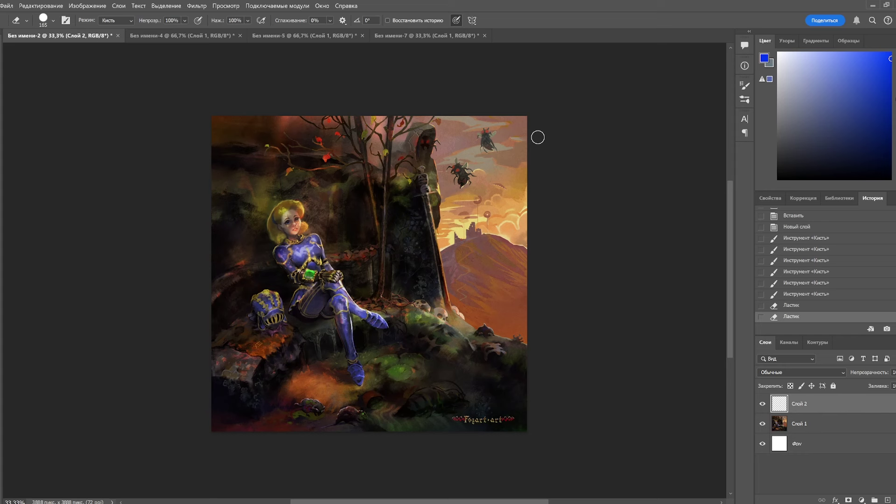
Mark the green object in the woman's hands with the blue brush and change the brush colour to bright red
key("b")
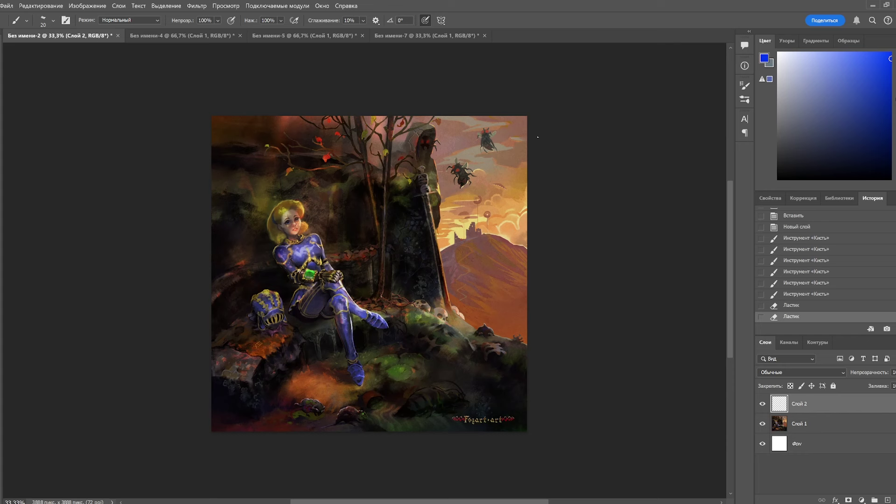
left_click_drag(304, 265, 304, 279)
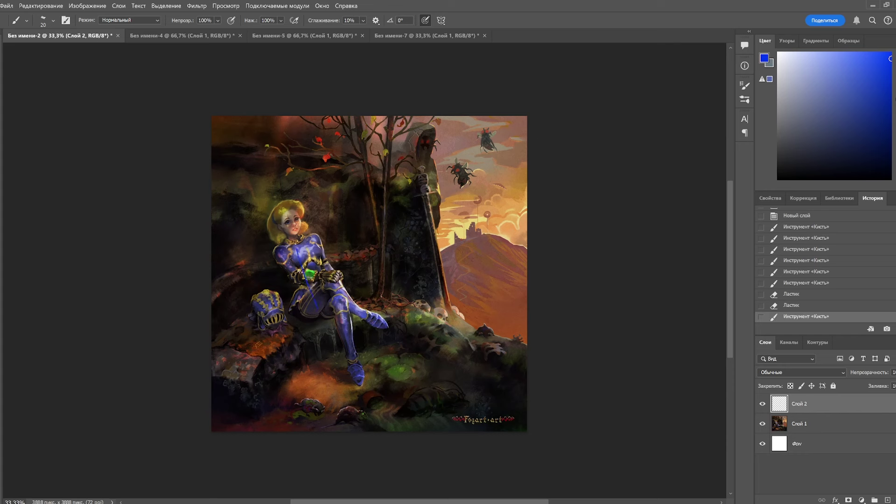
left_click(894, 53)
left_click_drag(861, 73, 890, 53)
Draw red guide lines down the woman's torso and along the curved ledges behind and below her
left_click_drag(297, 254, 314, 304)
left_click_drag(244, 384, 422, 318)
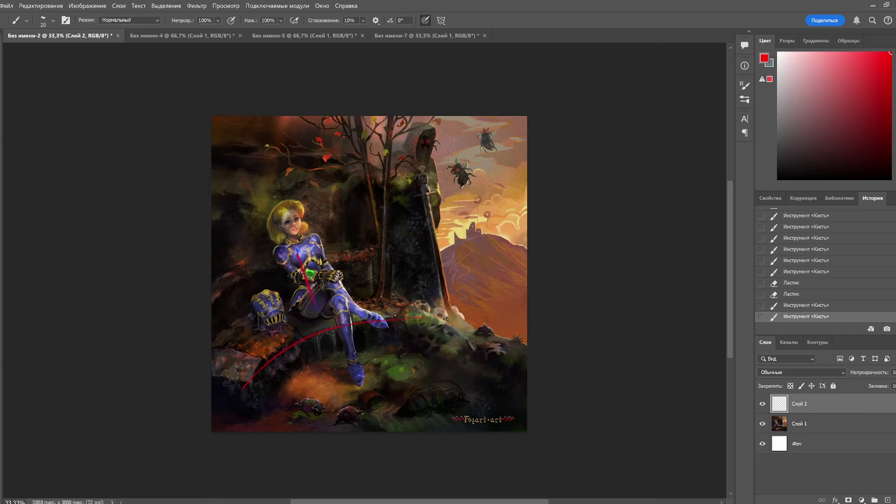
mouse_move(186, 319)
left_mouse_down()
mouse_move(335, 266)
mouse_move(379, 264)
left_mouse_up()
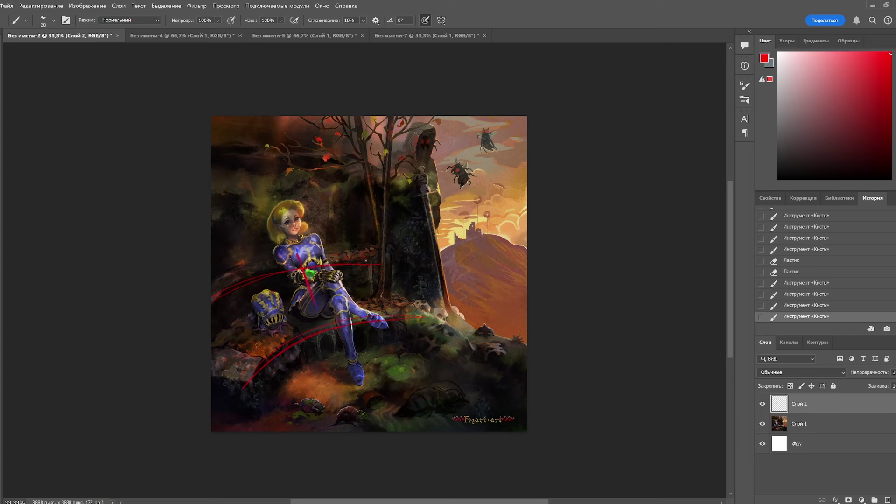
left_click(544, 309)
left_click_drag(304, 270, 323, 311)
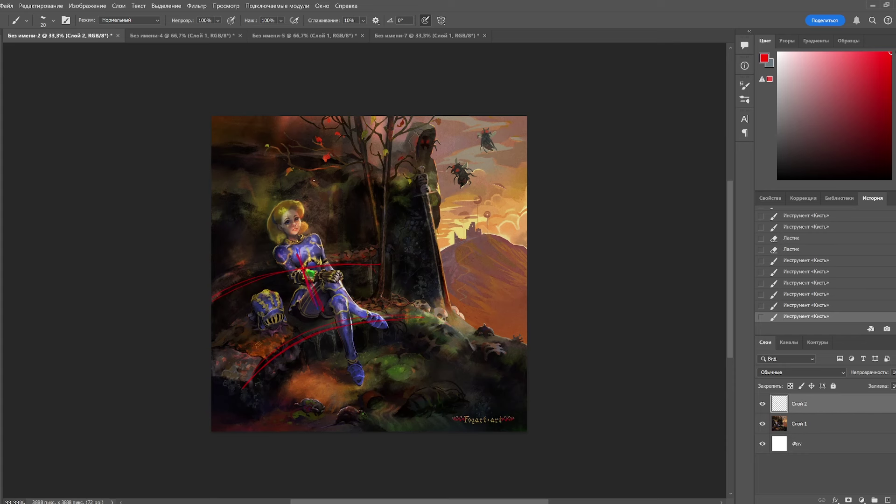
Outline the woman's head in red and undo the last stroke beside it
left_click(274, 227)
left_click_drag(258, 233, 275, 234)
key("ctrl+z")
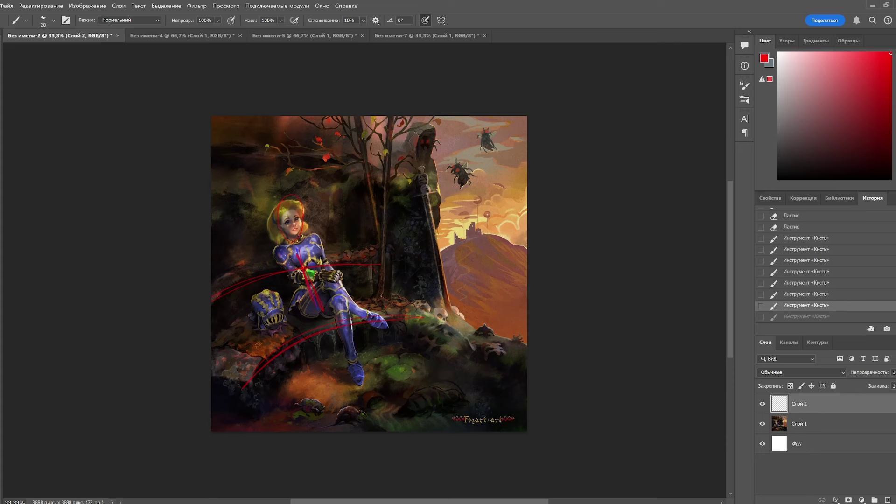
Enlarge the Eraser and erase all the red guide lines around the seated woman
key("e")
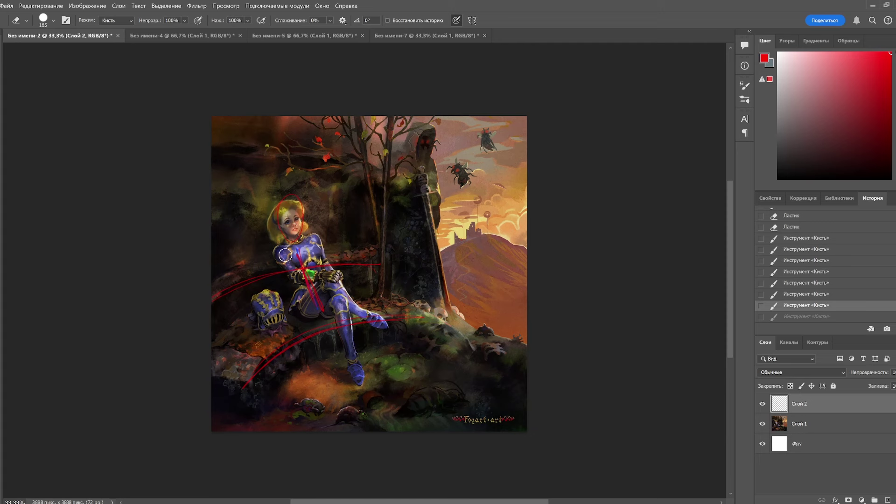
right_click(435, 313)
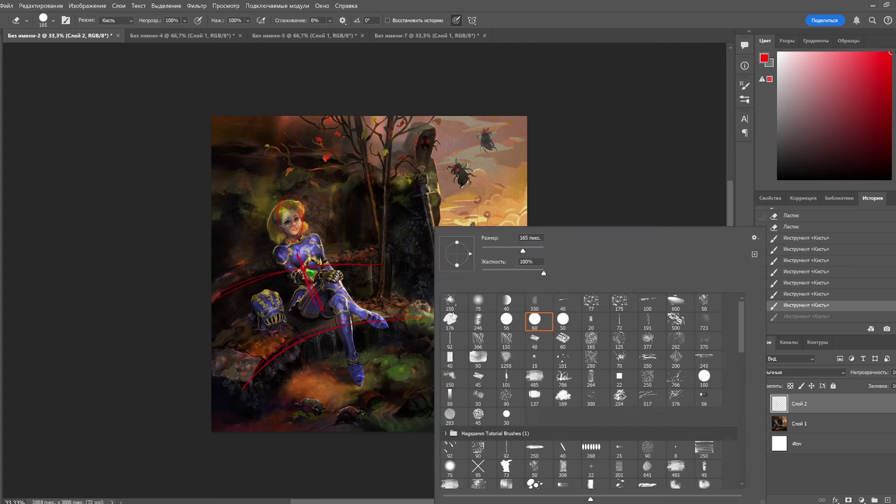
left_click(533, 250)
mouse_move(363, 243)
left_mouse_down()
mouse_move(406, 311)
mouse_move(278, 410)
mouse_move(295, 350)
mouse_move(308, 235)
mouse_move(241, 283)
mouse_move(275, 463)
left_mouse_up()
Circle the green object in the woman's hands in red and undo the circle
key("b")
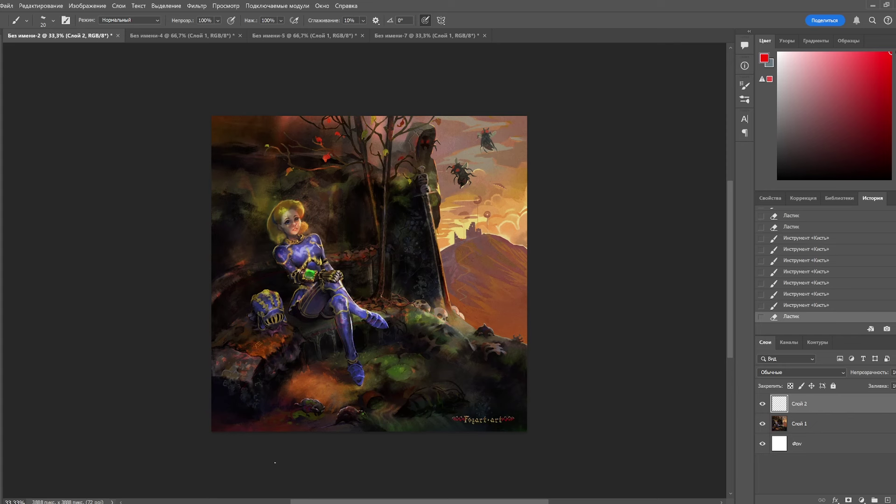
left_click_drag(310, 263, 304, 285)
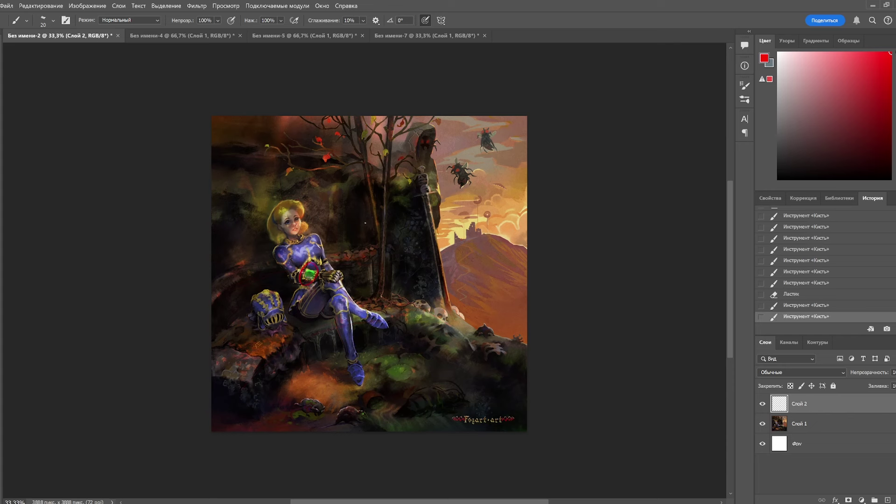
key("ctrl+z")
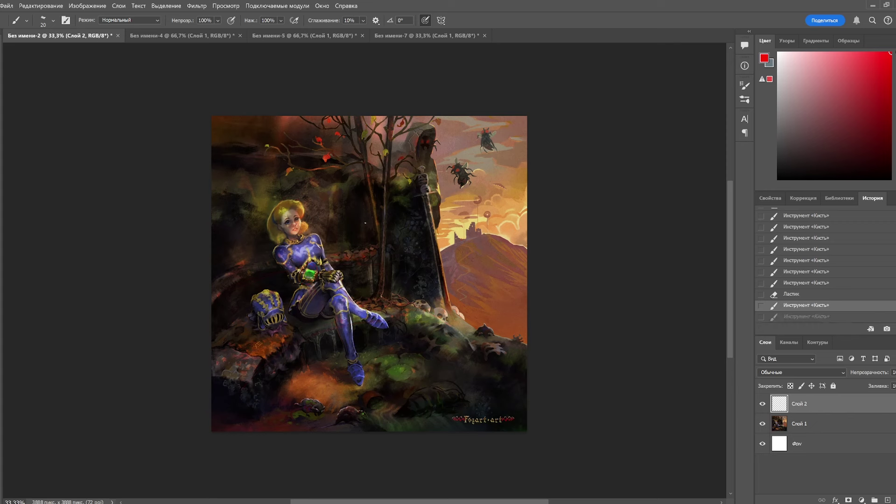
Circle the dark shape in the foreground grass near the signature in red and undo the marks
mouse_move(456, 373)
left_mouse_down()
mouse_move(469, 411)
mouse_move(478, 381)
left_mouse_up()
left_click(315, 475)
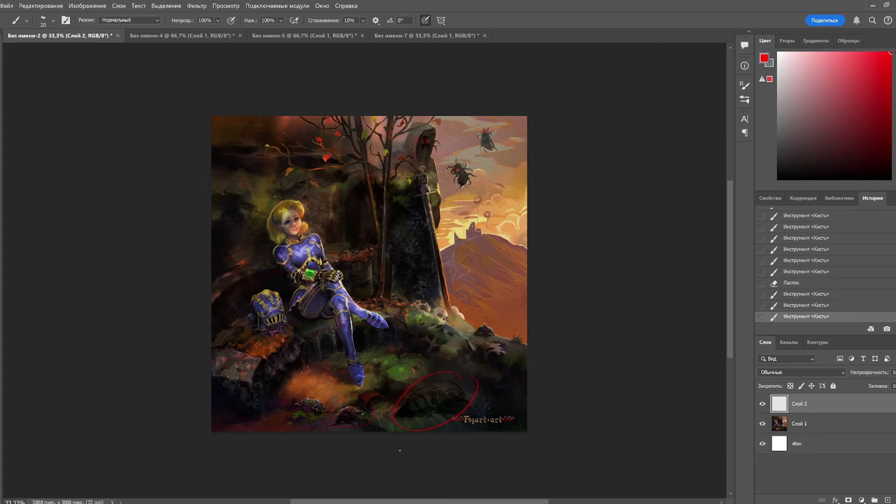
key("ctrl+z")
key("ctrl+z")
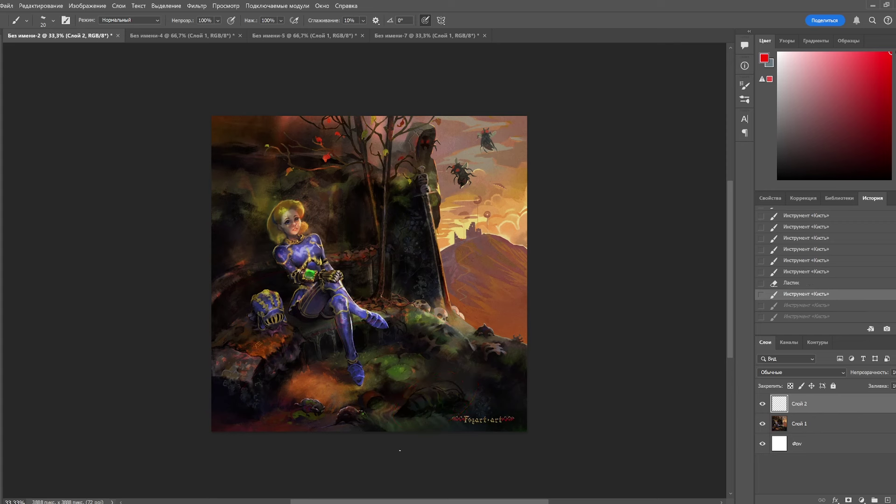
Circle the sunset landscape and the seated woman in red, connect them with lines, and undo the marks
mouse_move(485, 122)
left_mouse_down()
mouse_move(429, 288)
mouse_move(544, 255)
mouse_move(470, 131)
mouse_move(450, 133)
left_mouse_up()
mouse_move(353, 227)
left_mouse_down()
mouse_move(327, 377)
mouse_move(322, 211)
left_mouse_up()
left_click_drag(487, 220, 302, 289)
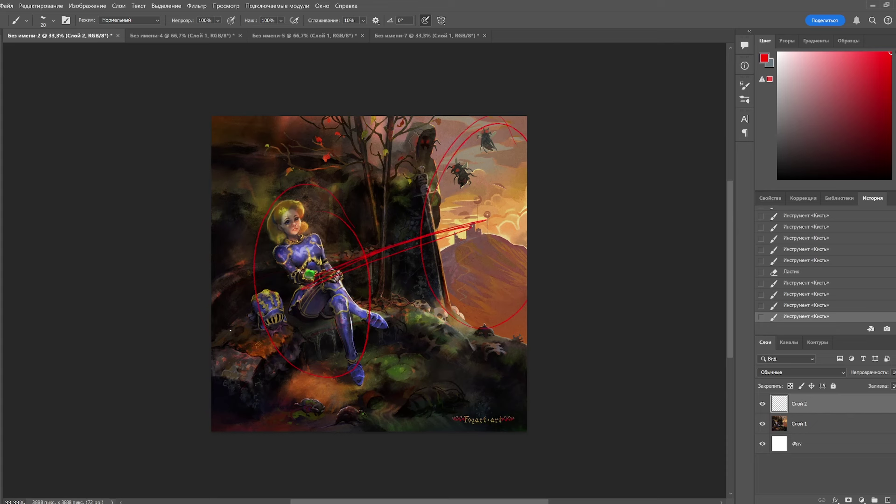
key("ctrl+z")
key("ctrl+z")
key("ctrl+z")
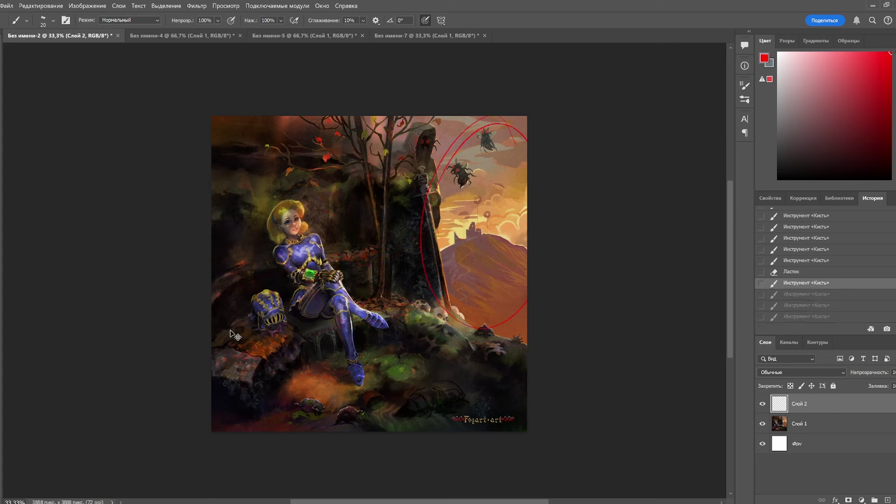
Draw a red loop around the dark foreground shape beside the signature
left_click_drag(388, 420, 381, 406)
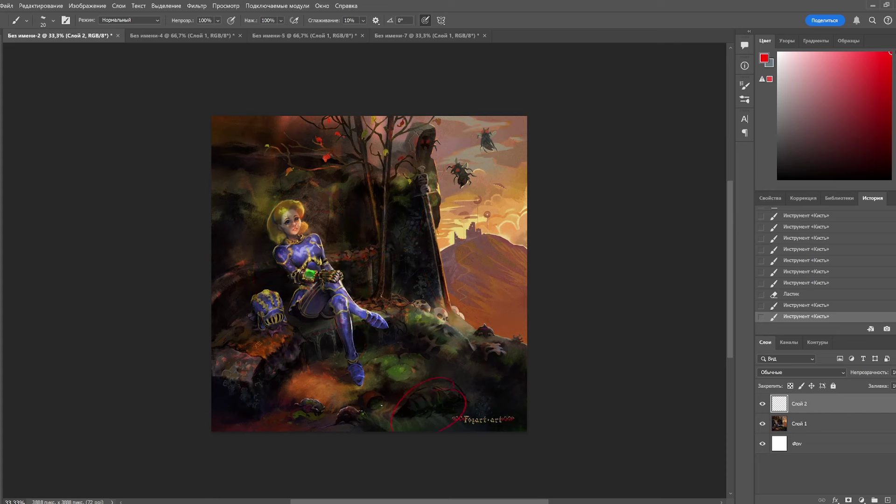
Undo the red loop around the dark foreground shape beside the signature
key("ctrl+z")
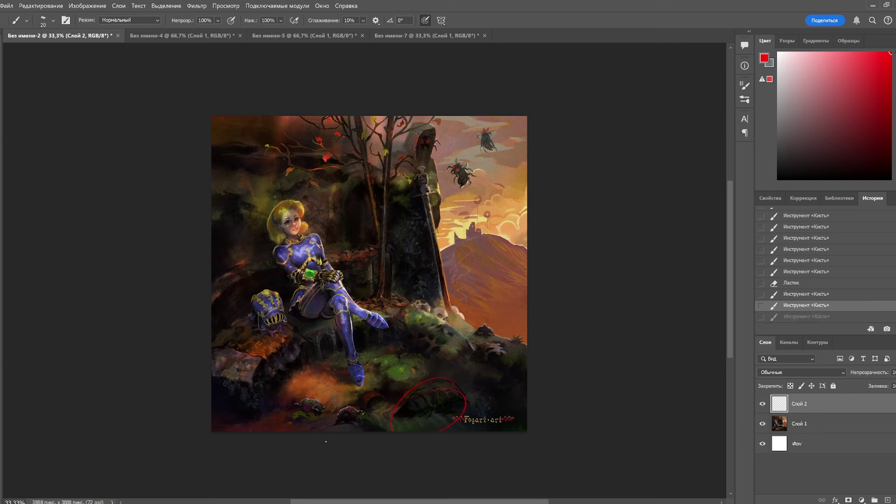
key("ctrl+z")
Circle the dark shapes on the slope below the mountain and the hooded statue in red, and undo both circles
left_click_drag(511, 350, 489, 326)
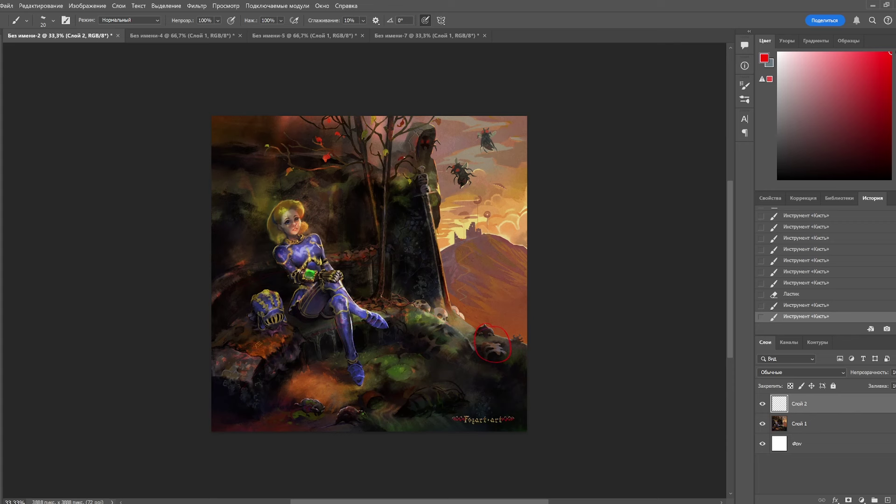
mouse_move(447, 134)
left_mouse_down()
mouse_move(367, 187)
mouse_move(467, 236)
left_mouse_up()
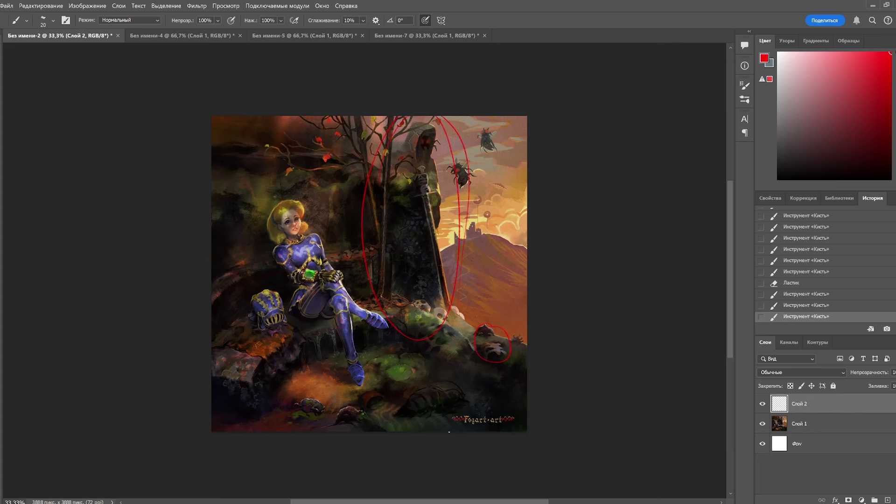
key("ctrl+z")
key("ctrl+z")
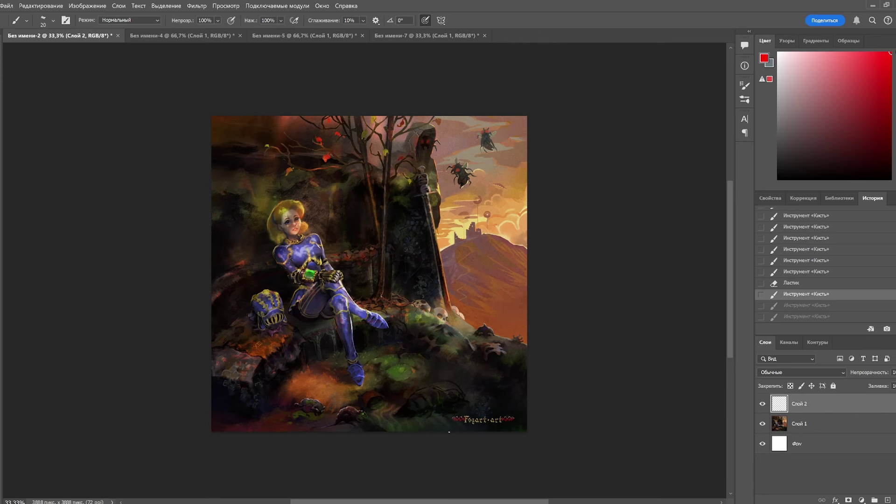
Scribble red marks over the sky above the castle and over the seated woman, and undo all of them
mouse_move(466, 287)
left_mouse_down()
mouse_move(461, 294)
mouse_move(465, 287)
left_mouse_up()
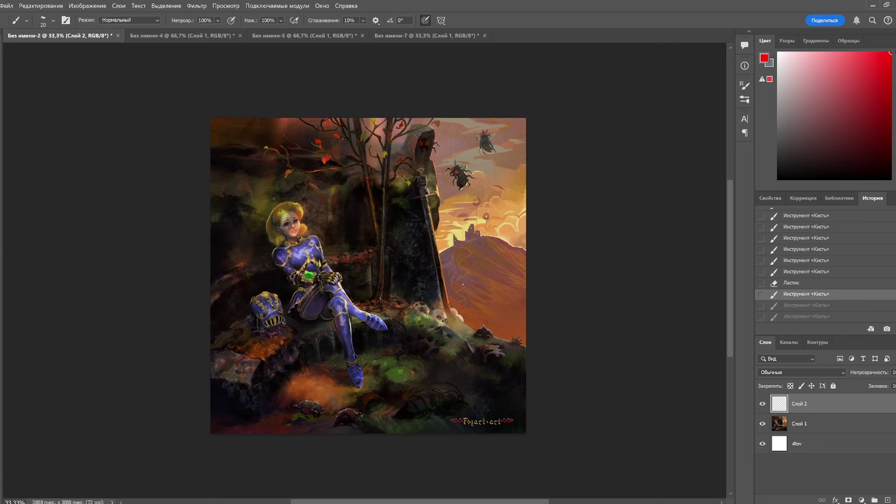
mouse_move(496, 186)
left_mouse_down()
mouse_move(477, 197)
mouse_move(485, 224)
left_mouse_up()
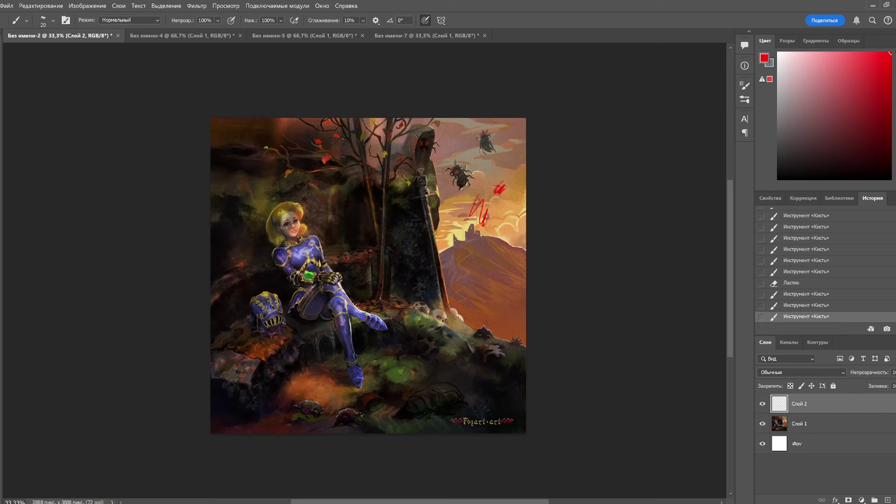
mouse_move(501, 186)
left_mouse_down()
mouse_move(497, 241)
mouse_move(469, 246)
left_mouse_up()
left_click_drag(308, 185, 374, 369)
key("ctrl+z")
key("ctrl+z")
key("ctrl+z")
key("ctrl+z")
key("ctrl+z")
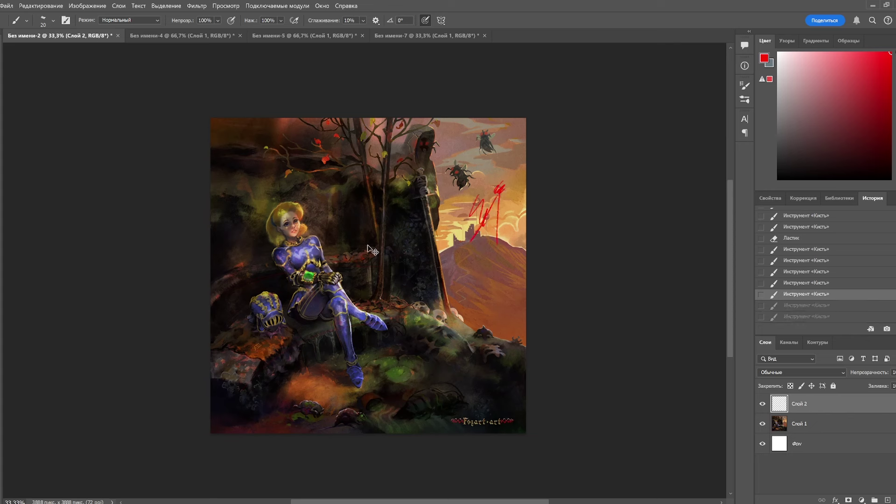
key("ctrl+z")
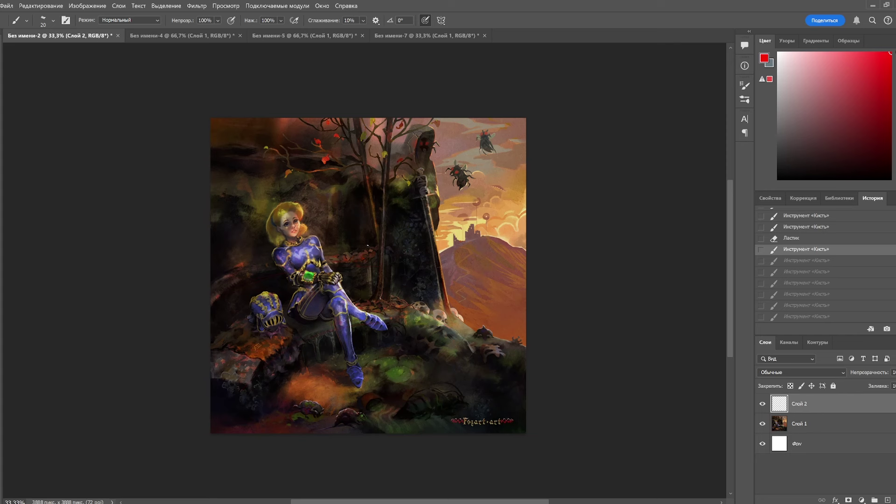
Circle the bird in the sky and the seated woman in red, and draw vertical dividing lines between her and the statue
mouse_move(498, 176)
left_mouse_down()
mouse_move(490, 204)
mouse_move(499, 178)
left_mouse_up()
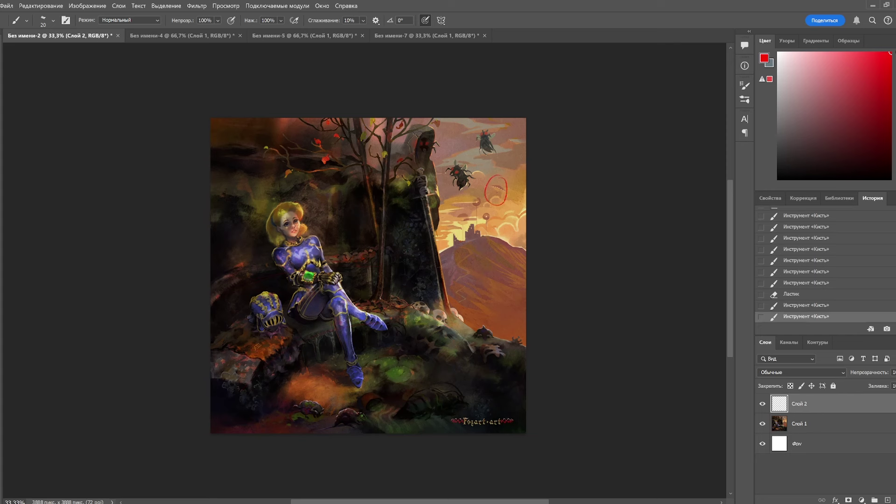
mouse_move(306, 200)
left_mouse_down()
mouse_move(327, 376)
mouse_move(327, 208)
left_mouse_up()
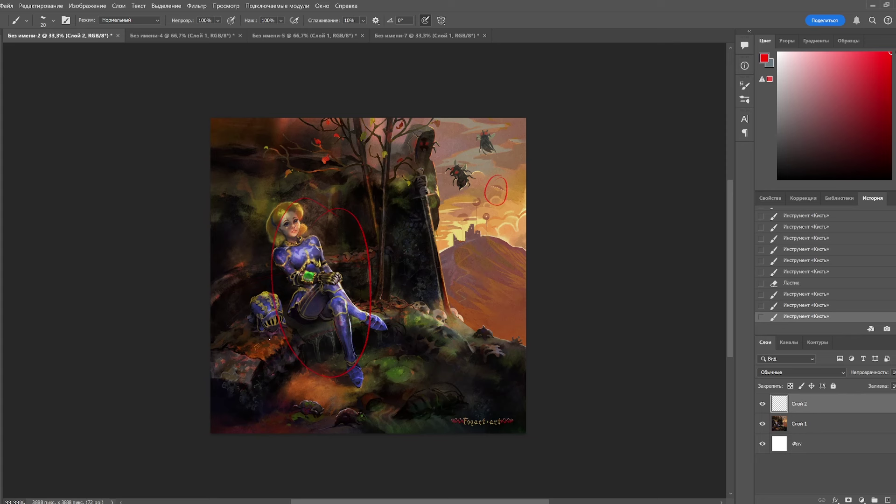
mouse_move(379, 107)
left_mouse_down()
mouse_move(382, 435)
mouse_move(387, 121)
mouse_move(395, 434)
mouse_move(367, 492)
left_mouse_up()
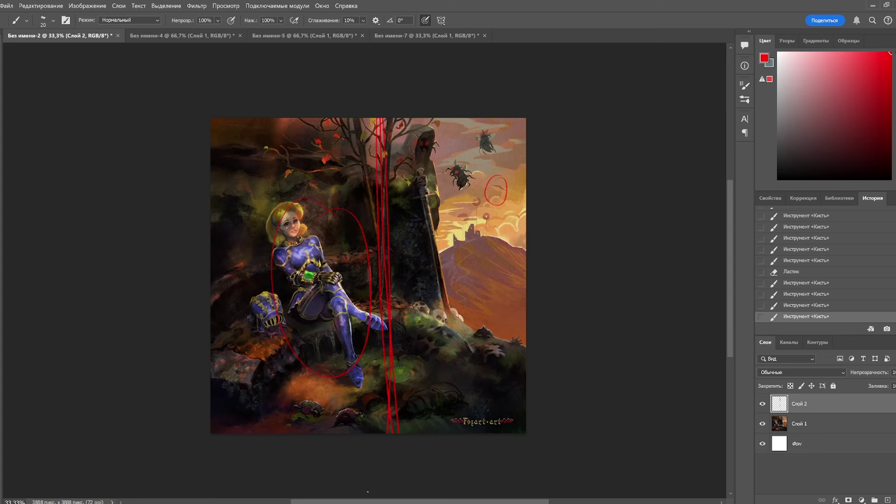
mouse_move(346, 132)
left_mouse_down()
mouse_move(218, 306)
mouse_move(344, 381)
mouse_move(373, 219)
left_mouse_up()
key("ctrl+z")
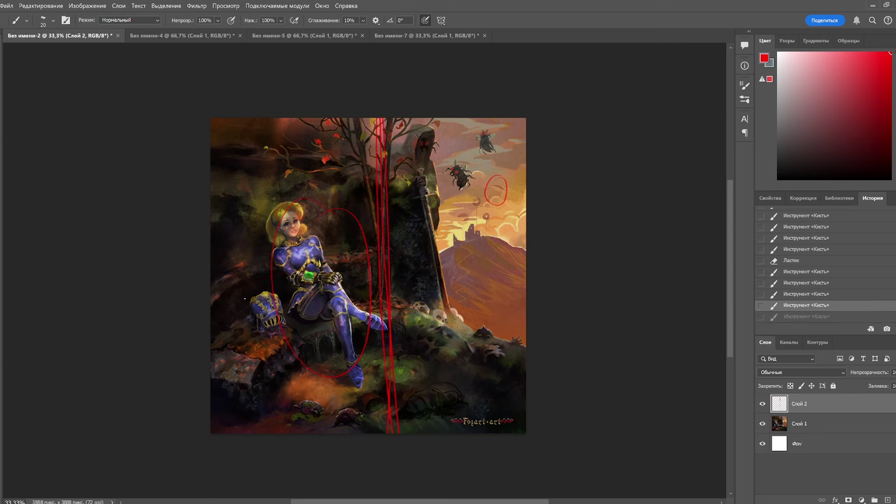
mouse_move(460, 121)
left_mouse_down()
mouse_move(399, 294)
mouse_move(511, 161)
left_mouse_up()
key("ctrl+z")
Erase the vertical dividing lines and the red circles around the woman and the bird
key("e")
left_click_drag(382, 125, 393, 424)
mouse_move(338, 318)
left_mouse_down()
mouse_move(311, 355)
mouse_move(311, 169)
mouse_move(320, 292)
mouse_move(351, 244)
left_mouse_up()
left_click_drag(496, 183, 483, 210)
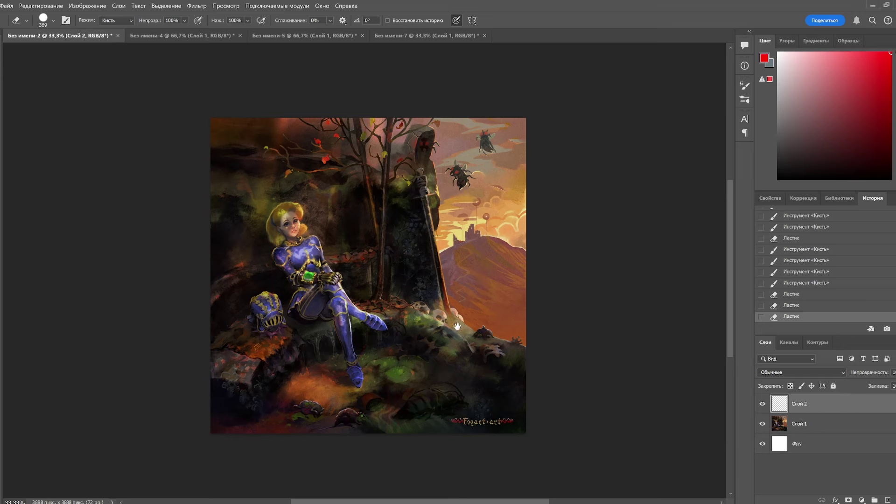
Circle the two flying beetles and the hooded statue's face in red with the brush
left_click_drag(458, 325, 450, 335)
key("b")
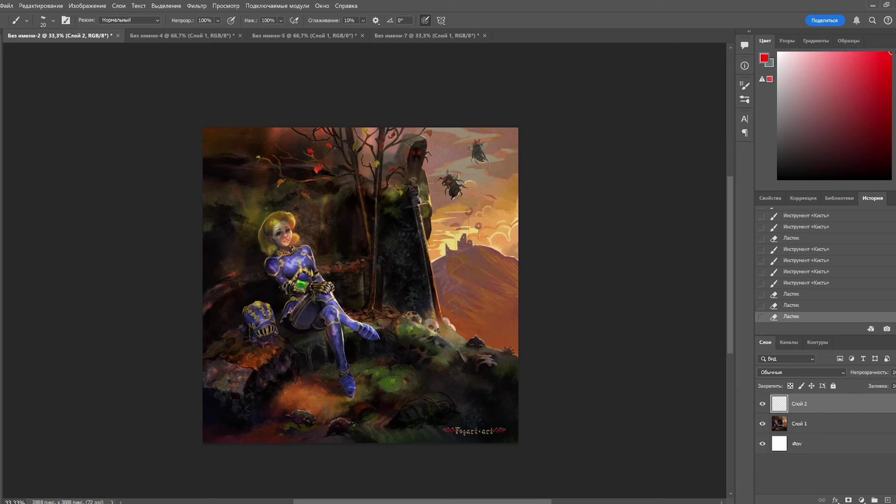
left_click_drag(480, 135, 467, 137)
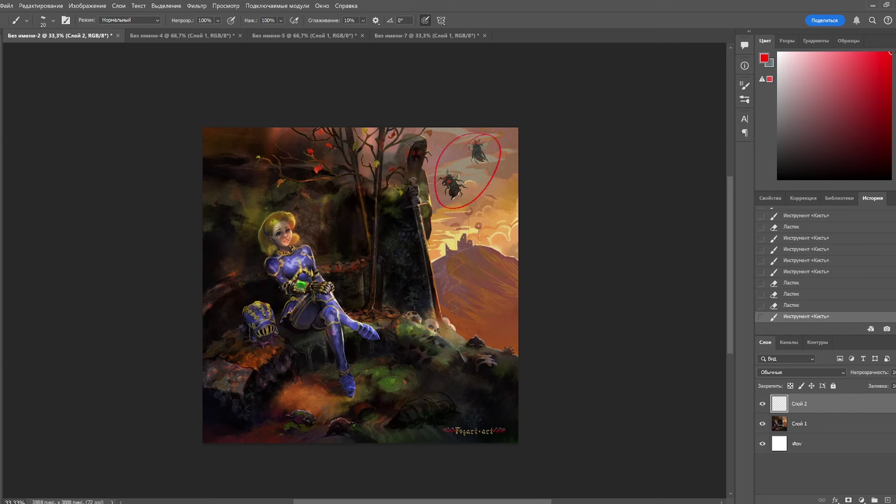
key("ctrl+z")
key("ctrl+shift+z")
key("ctrl+z")
left_click_drag(413, 168, 412, 169)
mouse_move(479, 135)
left_mouse_down()
mouse_move(439, 199)
mouse_move(476, 136)
left_mouse_up()
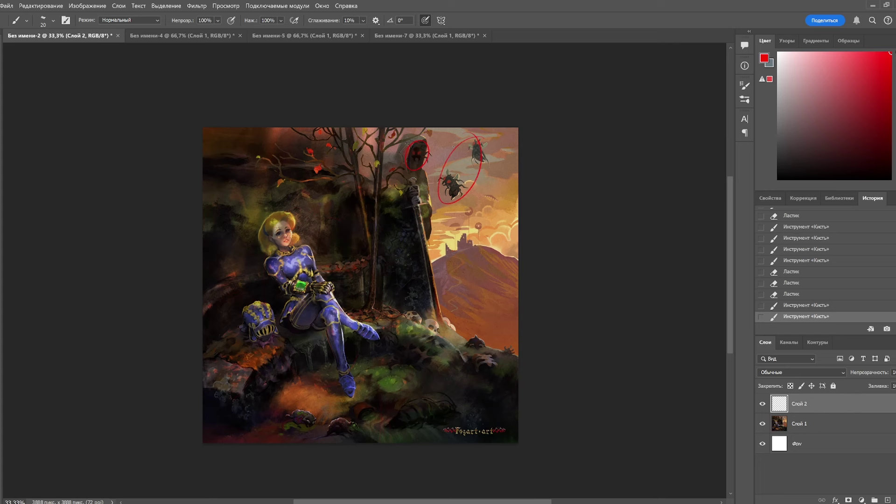
Circle the green grass patch near the woman's foot and draw red diagonal strokes around her head, and undo these marks
key("ctrl+z")
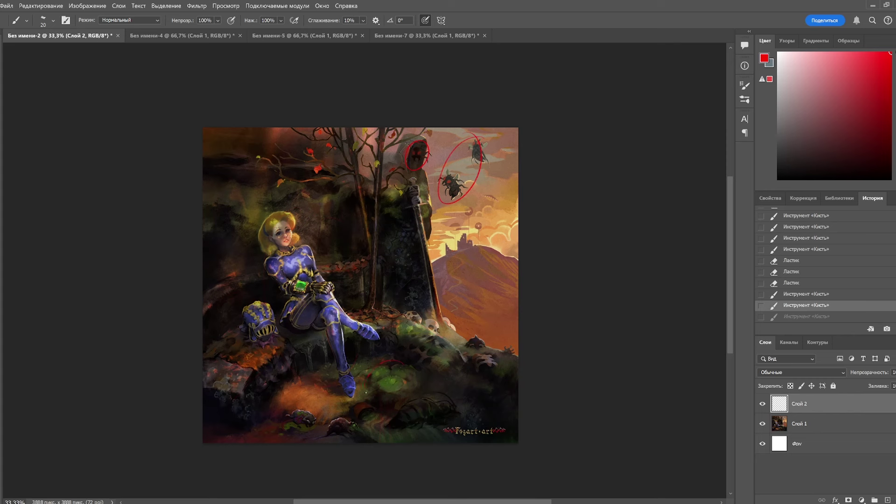
key("ctrl+shift+z")
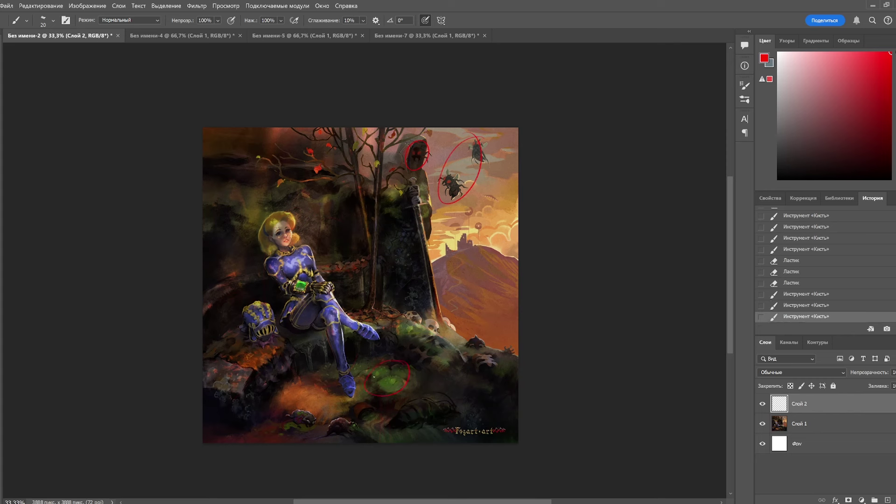
key("ctrl+z")
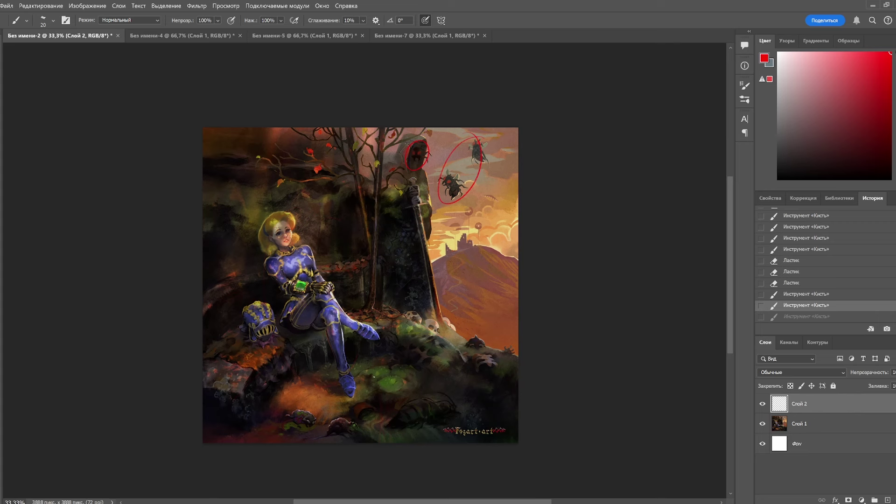
left_click_drag(273, 139, 248, 256)
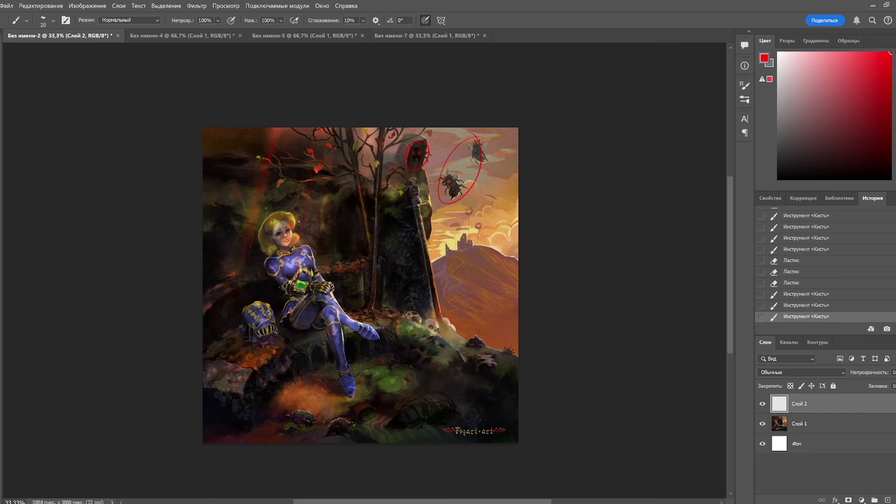
left_click_drag(311, 182, 296, 279)
key("ctrl+z")
key("ctrl+z")
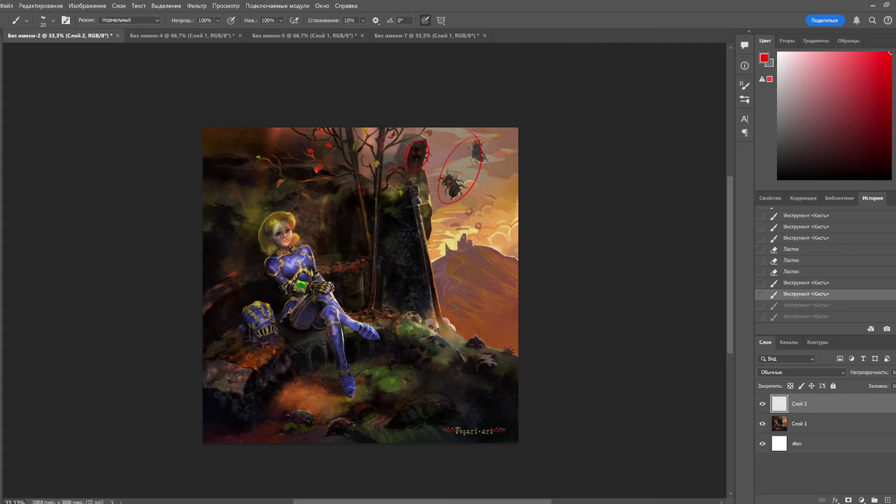
Erase the red circles around the statue's face and the two beetles
key("e")
left_click(413, 153)
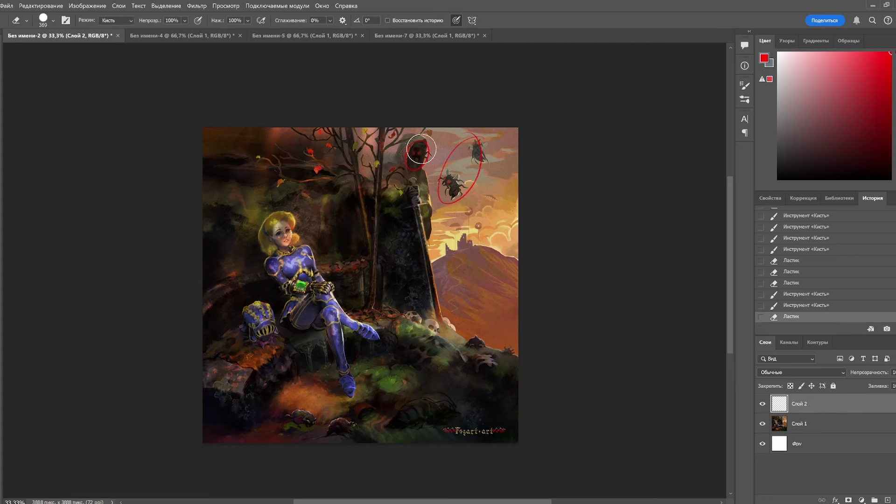
mouse_move(412, 154)
left_mouse_down()
mouse_move(410, 180)
mouse_move(442, 190)
mouse_move(475, 150)
mouse_move(467, 186)
left_mouse_up()
Circle the upper beetle, mark the area beside the sword, and connect the helmet, woman and tree with red strokes
key("b")
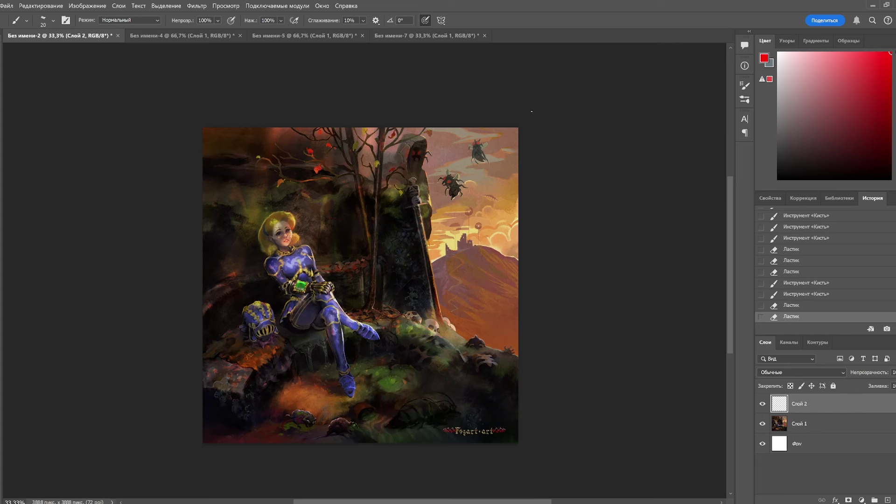
mouse_move(414, 270)
left_mouse_down()
mouse_move(439, 222)
mouse_move(456, 273)
left_mouse_up()
mouse_move(487, 133)
left_mouse_down()
mouse_move(448, 142)
mouse_move(505, 137)
left_mouse_up()
left_click_drag(470, 164, 450, 219)
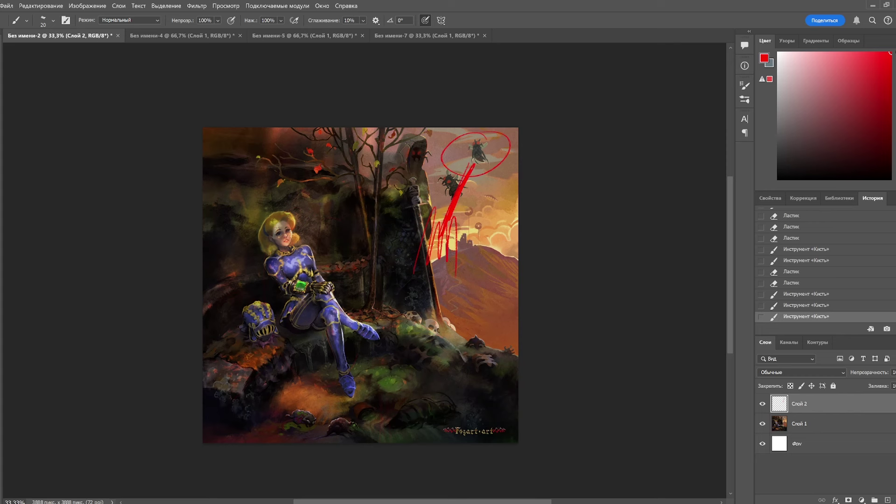
mouse_move(258, 327)
left_mouse_down()
mouse_move(308, 245)
mouse_move(355, 241)
mouse_move(349, 234)
left_mouse_up()
mouse_move(329, 275)
left_mouse_down()
mouse_move(346, 292)
mouse_move(328, 273)
left_mouse_up()
Enlarge the eraser to 3228 px and wipe all the red marks off the painting
key("e")
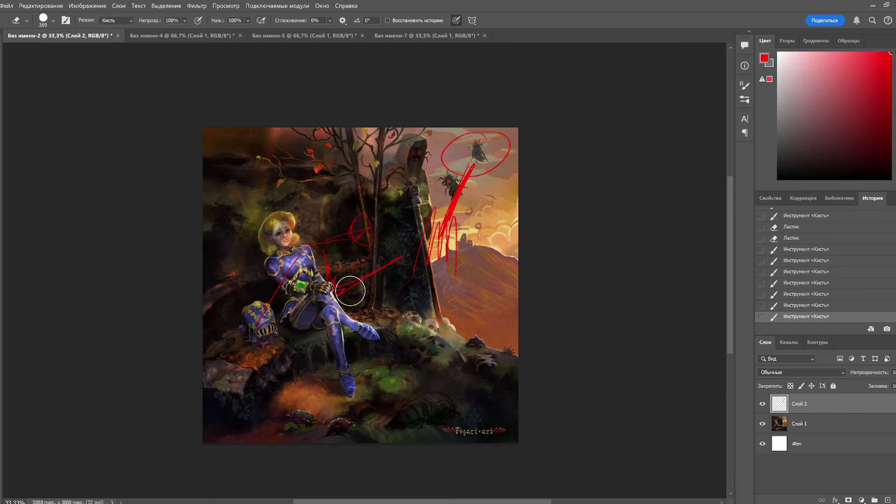
right_click(494, 216)
left_click_drag(587, 230, 596, 230)
mouse_move(509, 145)
left_mouse_down()
mouse_move(473, 203)
mouse_move(399, 199)
mouse_move(315, 248)
left_mouse_up()
Set the brush to a round 56 px tip and draw a thick red vertical line along the hooded statue, spanning the painting
key("b")
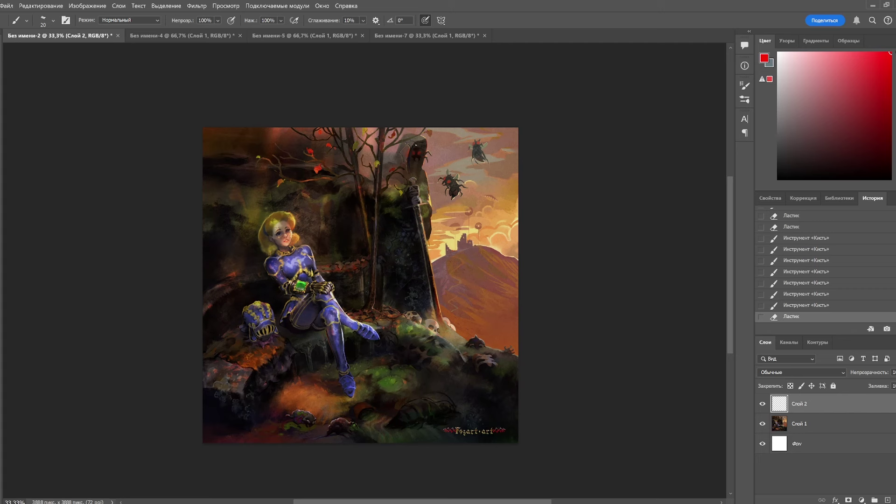
right_click(408, 149)
left_click(479, 240)
left_click(391, 88)
left_click_drag(410, 128, 409, 142)
left_click_drag(410, 133, 395, 459)
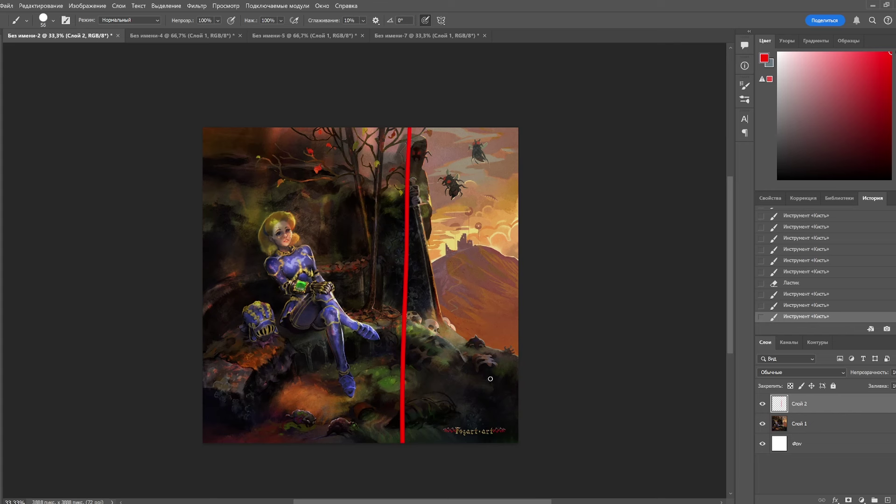
Draw red strokes above the helmet beside the woman and loops over her face
mouse_move(269, 265)
left_mouse_down()
mouse_move(257, 189)
mouse_move(261, 303)
left_mouse_up()
left_click_drag(259, 167, 259, 154)
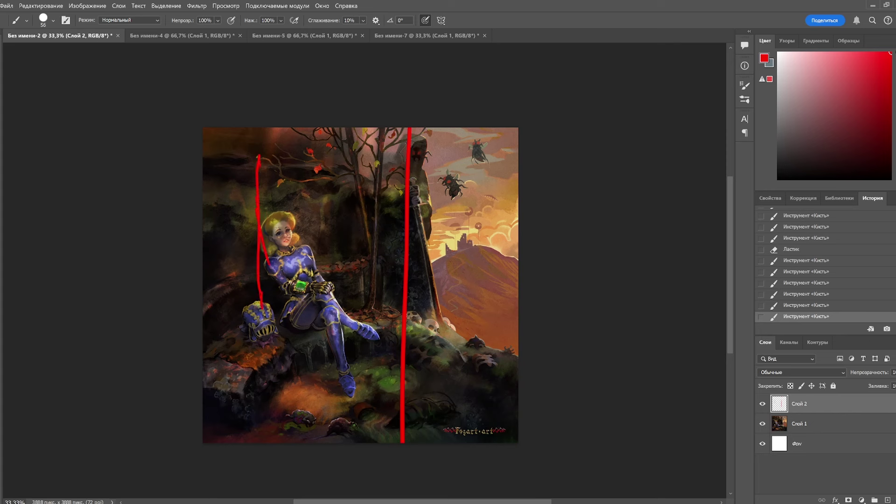
mouse_move(301, 221)
left_mouse_down()
mouse_move(283, 222)
mouse_move(295, 241)
mouse_move(312, 214)
left_mouse_up()
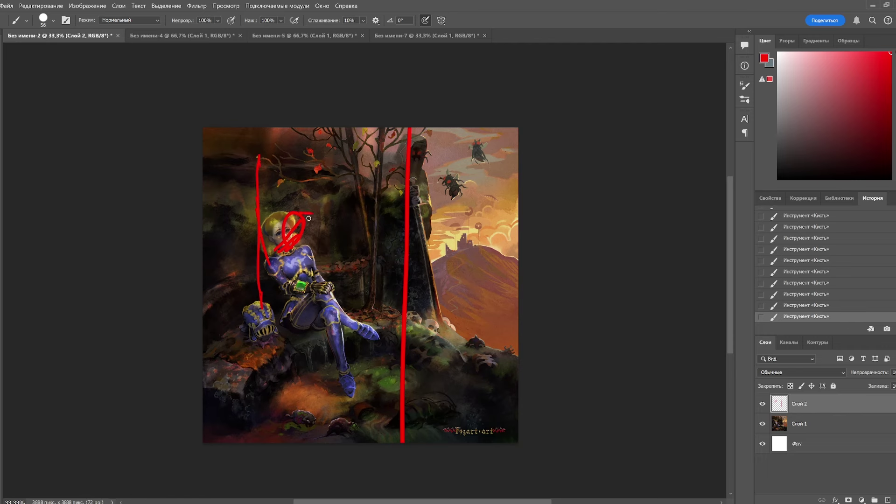
Erase all the thick red strokes from the markup layer and return to the brush
key("e")
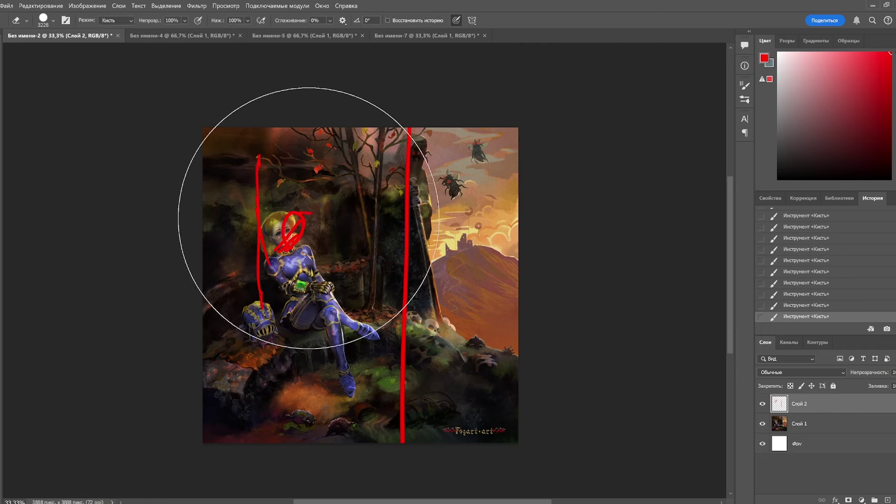
mouse_move(396, 254)
left_mouse_down()
mouse_move(350, 400)
mouse_move(317, 380)
mouse_move(331, 126)
left_mouse_up()
key("b")
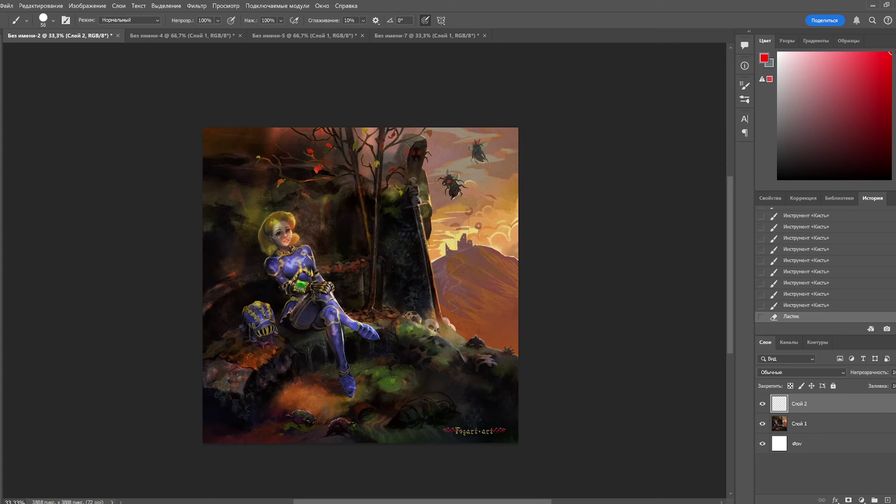
Select the painting's layer (Слой 1) and extend the canvas on both sides to about 6718 px wide with the Crop tool
left_click(799, 430)
mouse_move(488, 128)
left_mouse_down()
mouse_move(513, 164)
mouse_move(497, 140)
left_mouse_up()
key("ctrl+z")
key("c")
left_click_drag(518, 288, 601, 282)
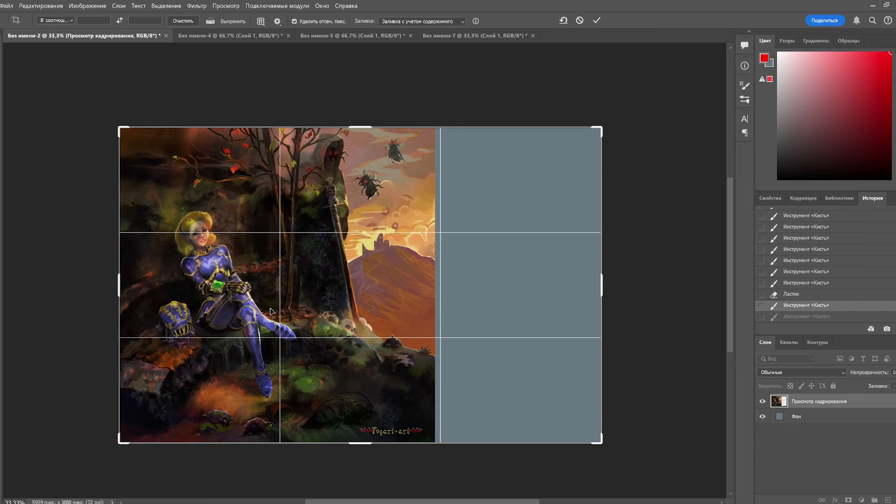
left_click_drag(121, 282, 83, 259)
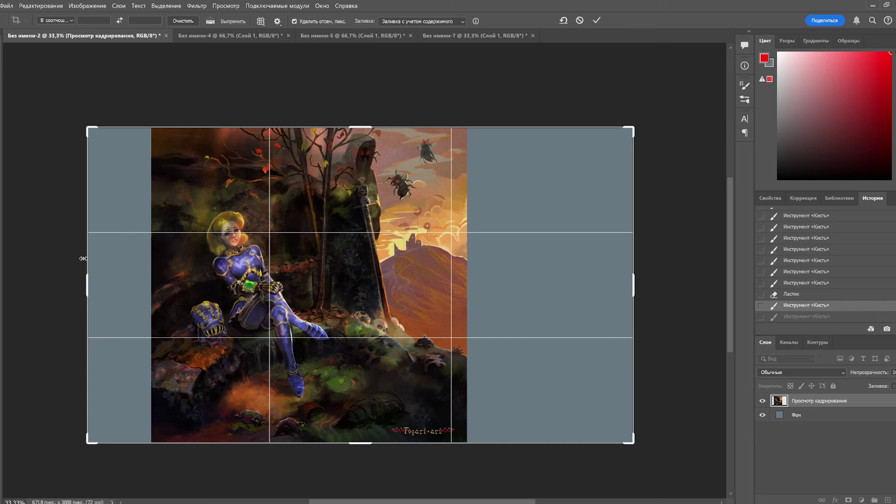
key("alt+space")
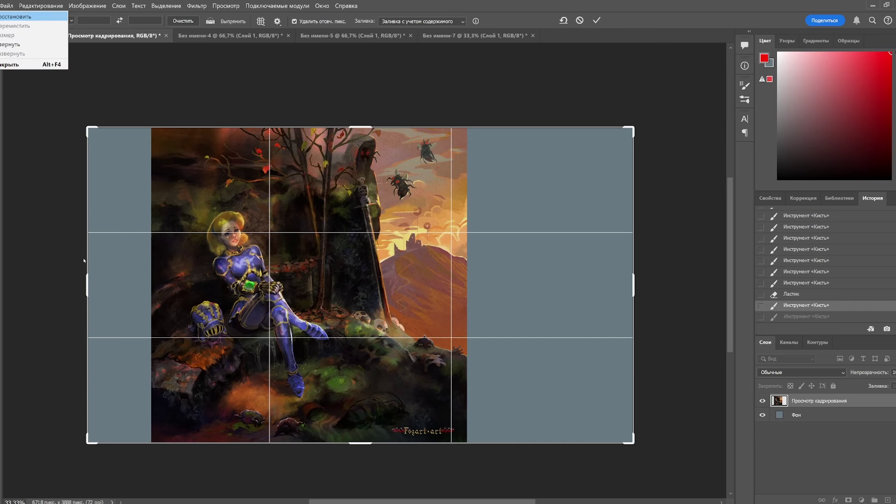
left_click(556, 233)
key("Return")
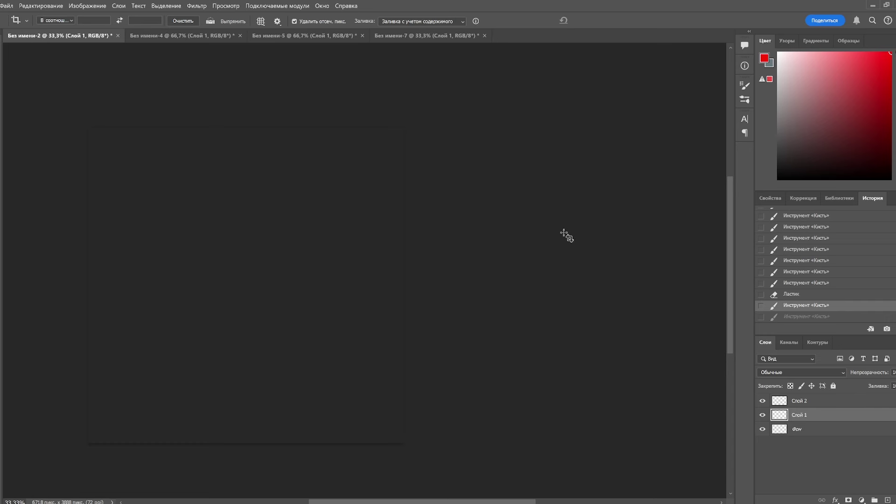
Return to the brush on the markup layer (Слой 2) and try a large red loop around the seated woman
key("b")
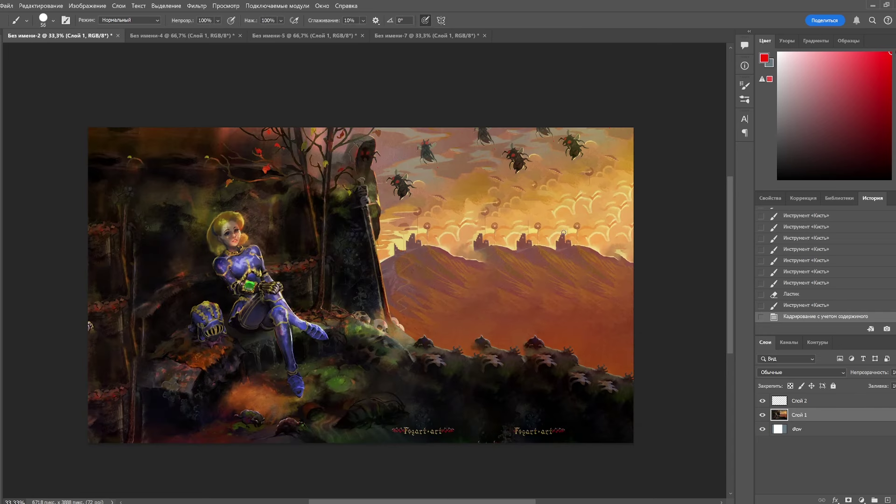
left_click(812, 400)
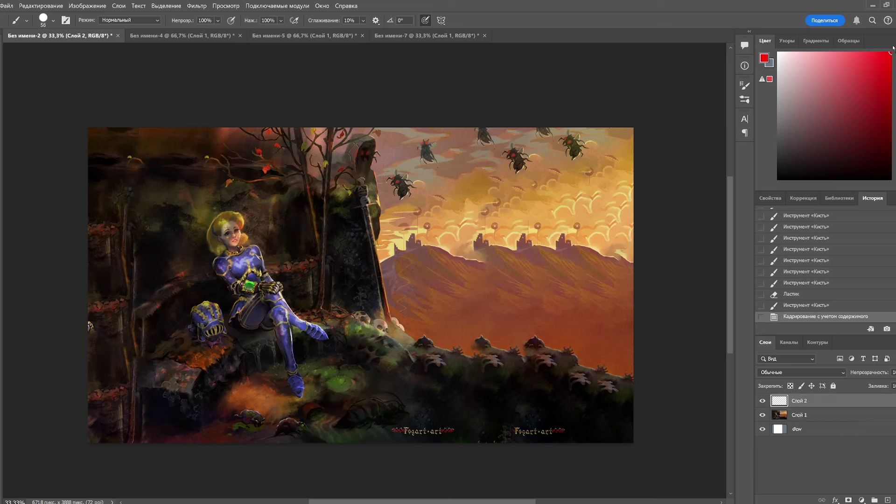
mouse_move(265, 146)
left_mouse_down()
mouse_move(209, 120)
mouse_move(138, 212)
mouse_move(190, 390)
mouse_move(326, 355)
mouse_move(334, 182)
mouse_move(276, 127)
left_mouse_up()
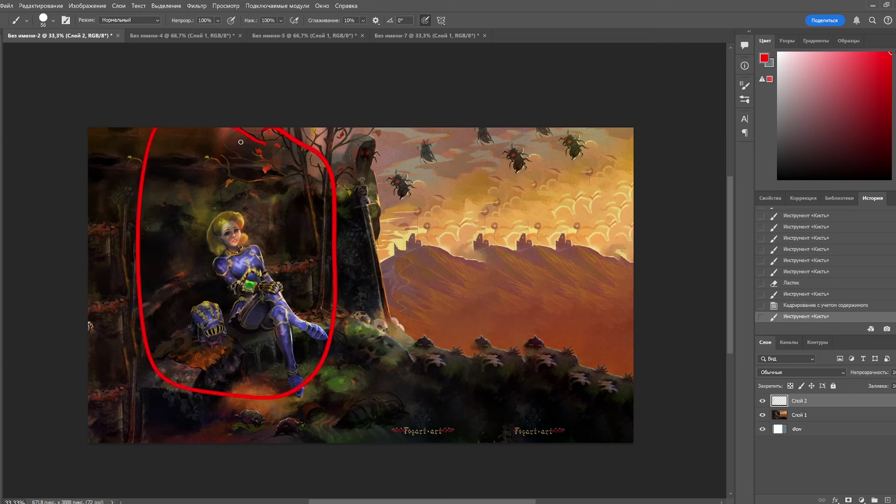
key("ctrl+z")
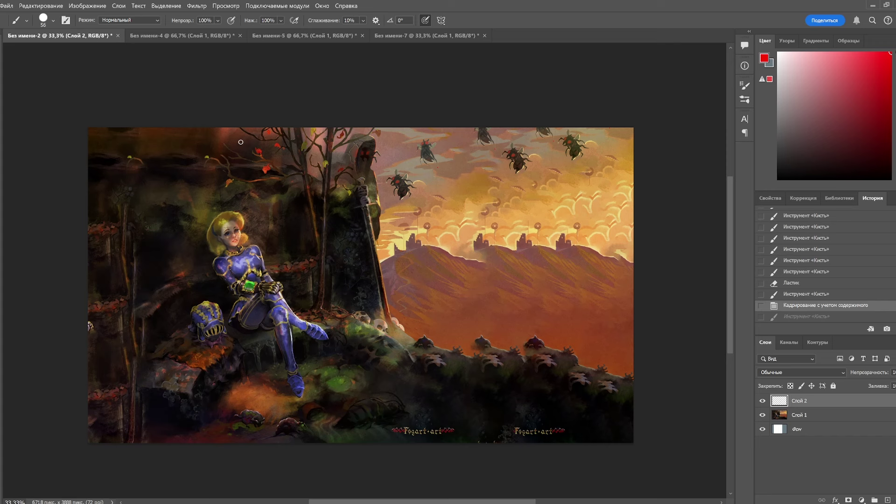
Draw six curved red lines fanning out from the castles down over the orange hills
left_click_drag(394, 326, 447, 256)
left_click_drag(435, 348, 463, 279)
left_click_drag(372, 305, 425, 264)
left_click_drag(480, 267, 551, 348)
mouse_move(505, 280)
left_mouse_down()
mouse_move(633, 343)
mouse_move(633, 298)
left_mouse_up()
left_click_drag(536, 269, 675, 258)
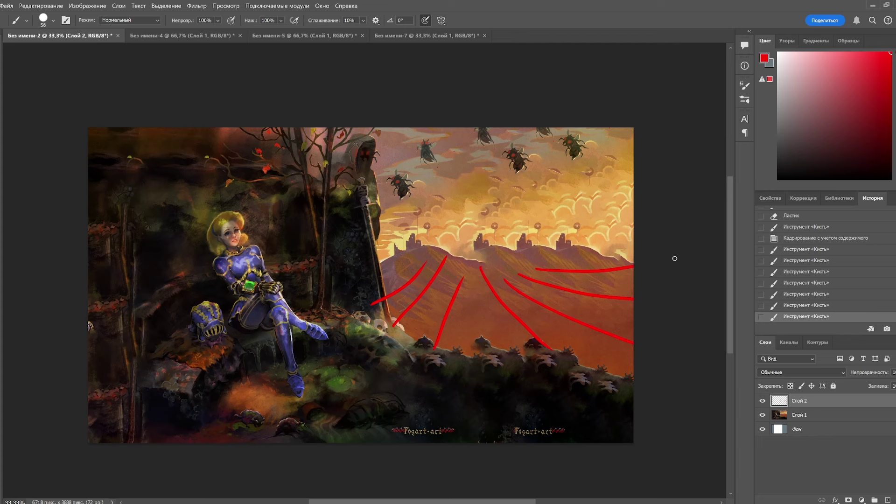
Undo all the red lines fanning across the hills
mouse_move(217, 132)
left_mouse_down()
mouse_move(133, 276)
mouse_move(91, 208)
mouse_move(108, 129)
left_mouse_up()
key("ctrl+z")
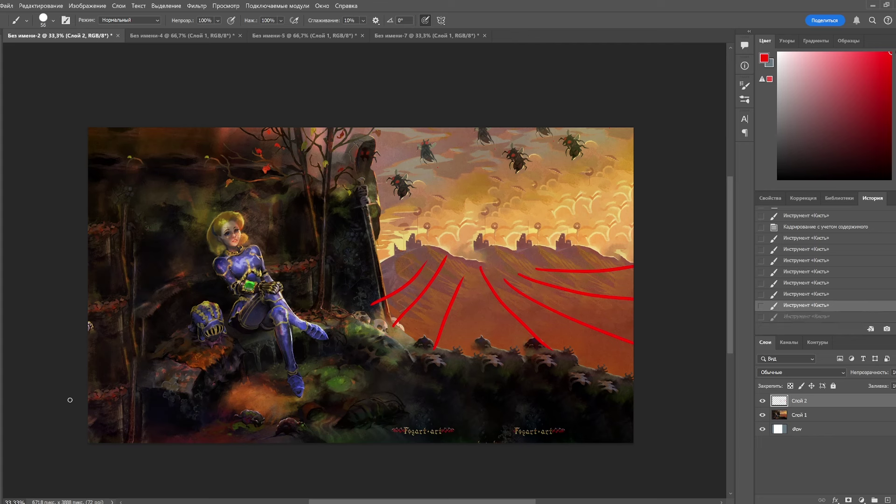
key("ctrl+z")
key("ctrl+z")
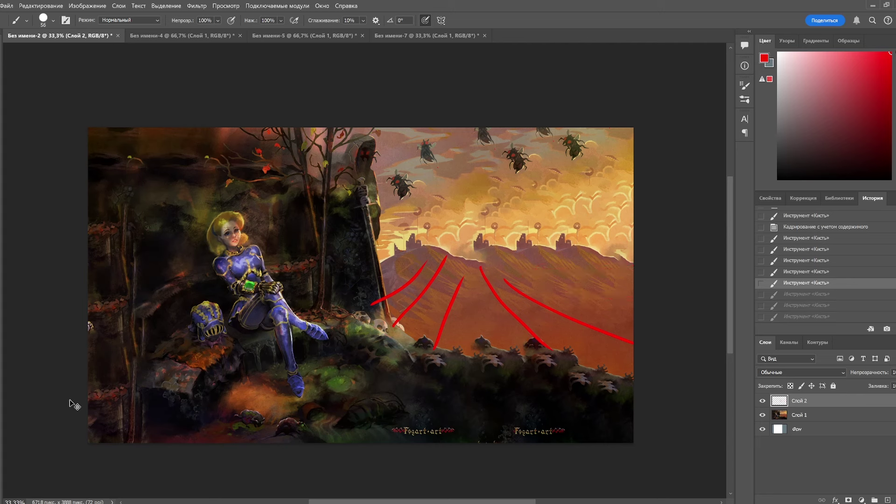
key("ctrl+z")
key("ctrl+z")
key("ctrl+z")
key("ctrl+z")
key("ctrl+z")
Sketch flowing ground lines, a castle and a large volcano outline in red over the hills and sky
mouse_move(400, 299)
left_mouse_down()
mouse_move(488, 276)
mouse_move(630, 275)
left_mouse_up()
left_click_drag(417, 319, 631, 289)
left_click_drag(532, 316, 591, 300)
left_click_drag(539, 274, 560, 271)
left_click_drag(532, 222, 531, 277)
mouse_move(572, 252)
left_mouse_down()
mouse_move(580, 278)
mouse_move(591, 262)
mouse_move(593, 291)
mouse_move(574, 275)
mouse_move(569, 284)
mouse_move(633, 298)
left_mouse_up()
mouse_move(553, 296)
left_mouse_down()
mouse_move(572, 323)
mouse_move(637, 337)
left_mouse_up()
mouse_move(448, 287)
left_mouse_down()
mouse_move(521, 188)
mouse_move(554, 185)
mouse_move(572, 252)
mouse_move(513, 238)
mouse_move(516, 229)
mouse_move(539, 238)
mouse_move(502, 251)
mouse_move(500, 238)
mouse_move(514, 243)
mouse_move(536, 226)
mouse_move(540, 244)
mouse_move(582, 245)
mouse_move(568, 238)
mouse_move(583, 250)
mouse_move(557, 231)
mouse_move(599, 255)
left_mouse_up()
left_click_drag(562, 226, 564, 208)
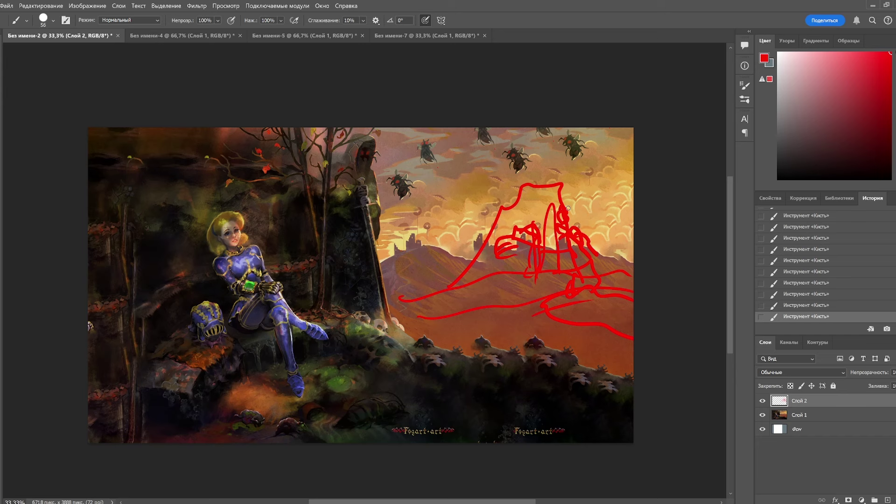
Add red rounded shapes at the volcano's base and a scribbled eruption plume rising from its crater
mouse_move(475, 256)
left_mouse_down()
mouse_move(457, 269)
mouse_move(460, 285)
mouse_move(479, 281)
left_mouse_up()
left_click_drag(422, 156, 340, 117)
left_click_drag(443, 143, 455, 88)
mouse_move(480, 142)
left_mouse_down()
mouse_move(521, 89)
mouse_move(485, 91)
mouse_move(449, 135)
mouse_move(488, 113)
left_mouse_up()
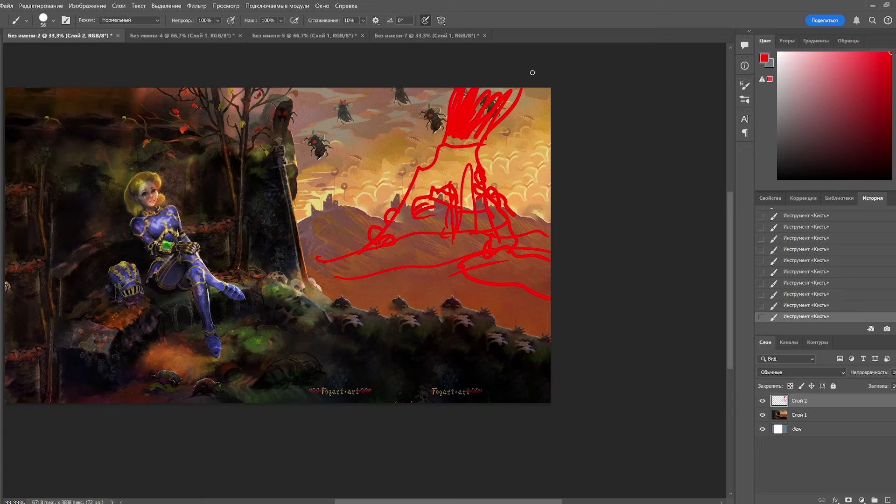
Try a red cross over the hooded statue
left_click_drag(294, 111, 245, 198)
left_click_drag(248, 145, 294, 188)
scroll(308, 168, "left", 4)
scroll(308, 168, "up", 1)
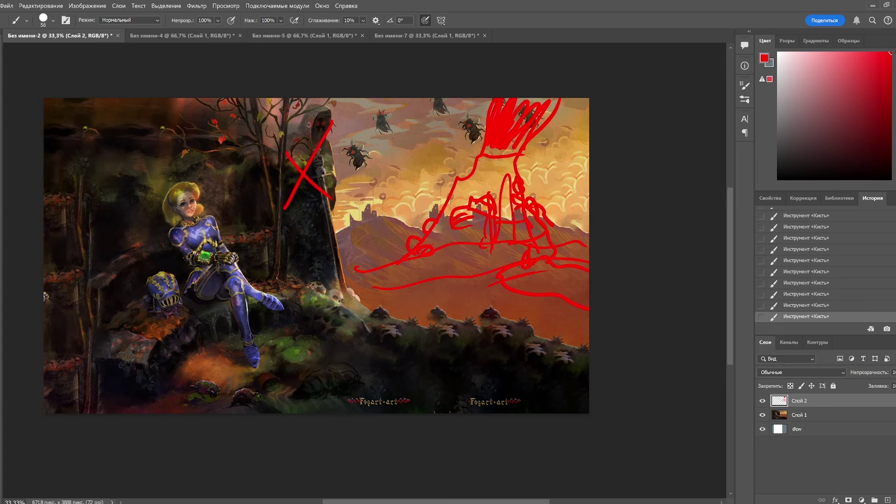
key("ctrl+z")
key("ctrl+z")
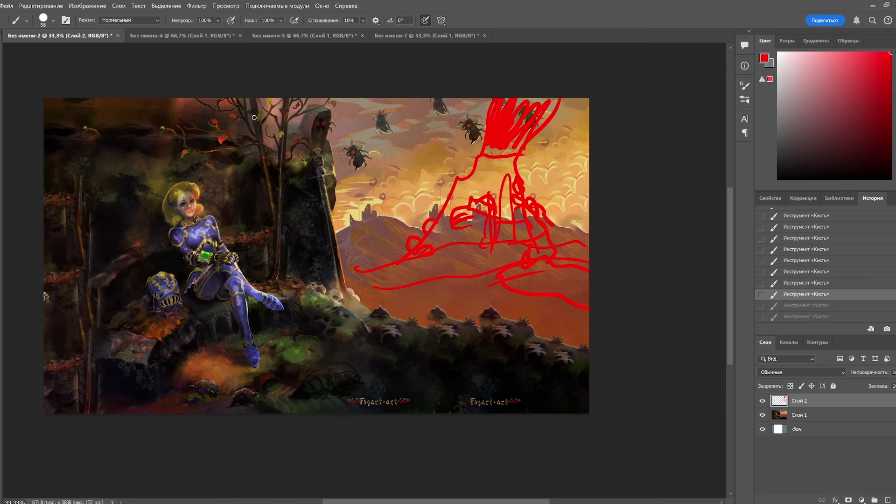
Draw a jagged red contour from the painting's upper edge past the woman to her knees, and a vertical line through the statue
mouse_move(235, 99)
left_mouse_down()
mouse_move(240, 206)
mouse_move(254, 225)
mouse_move(260, 279)
mouse_move(226, 190)
mouse_move(262, 276)
left_mouse_up()
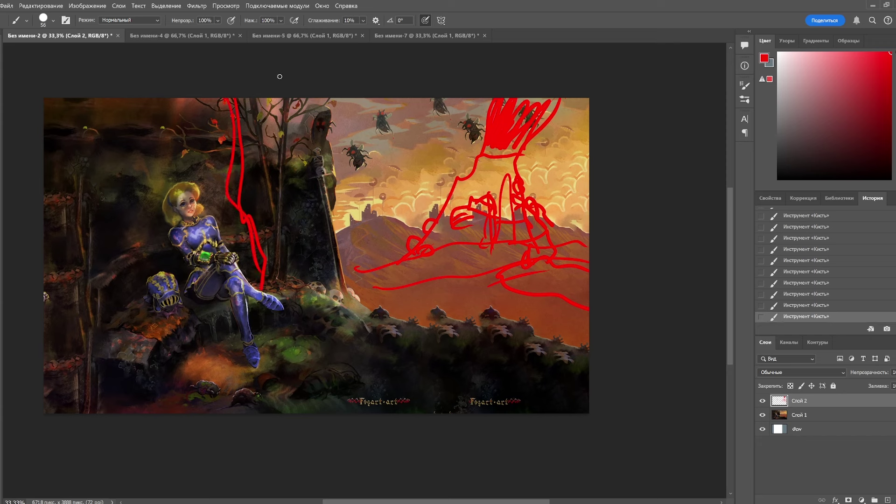
mouse_move(324, 99)
left_mouse_down()
mouse_move(322, 212)
mouse_move(315, 190)
mouse_move(320, 429)
left_mouse_up()
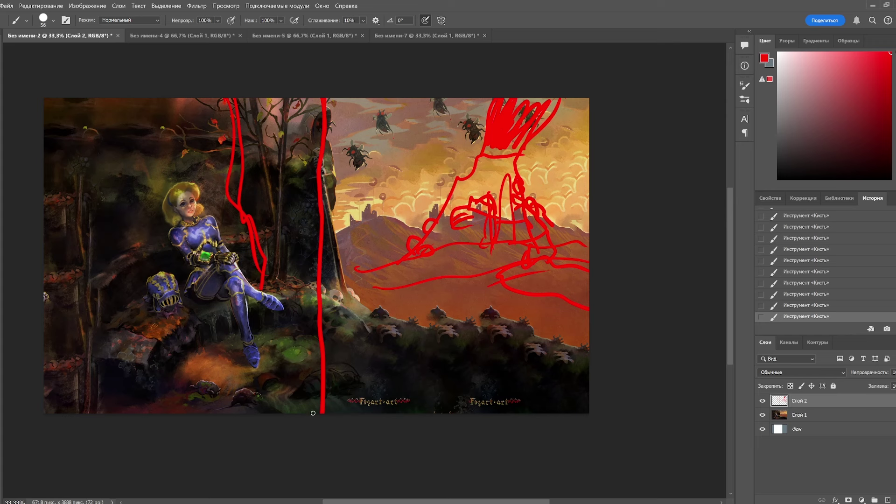
Try red ovals over the trees and sky and wide loops around the volcano landscape, undoing them along with the vertical line
mouse_move(219, 129)
left_mouse_down()
mouse_move(262, 105)
mouse_move(250, 257)
mouse_move(252, 79)
left_mouse_up()
mouse_move(364, 249)
left_mouse_down()
mouse_move(396, 118)
mouse_move(364, 260)
left_mouse_up()
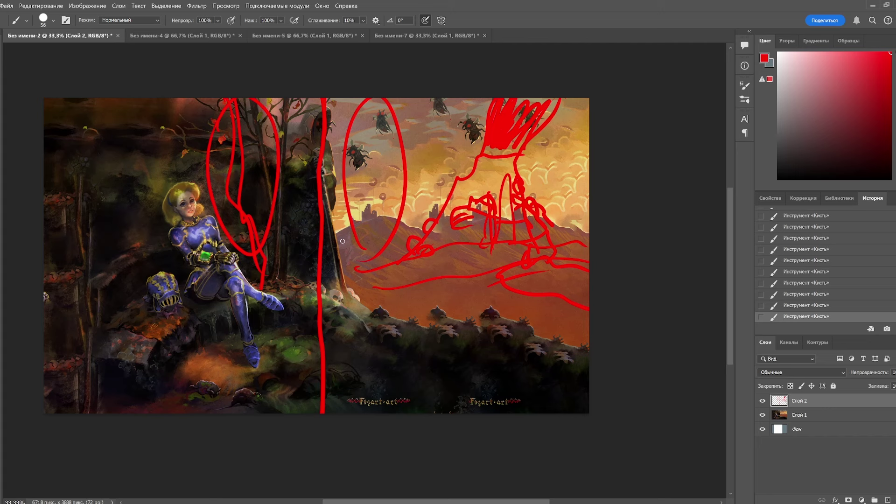
key("ctrl+z")
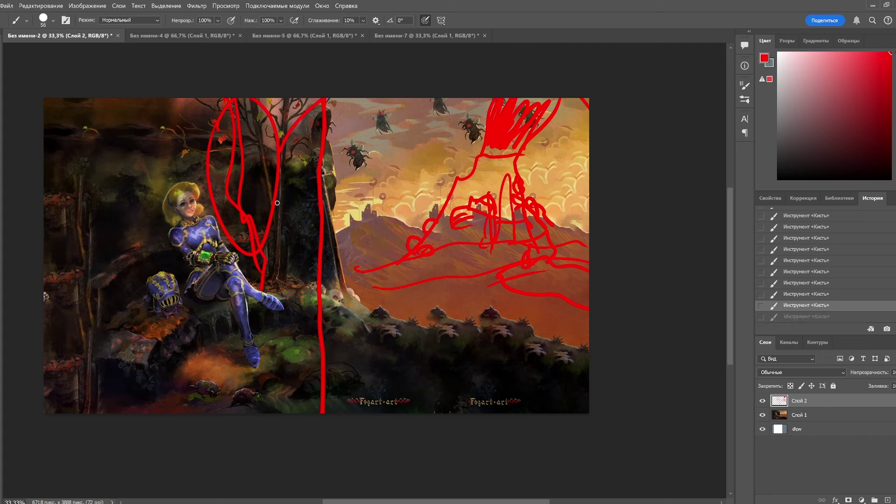
left_click_drag(275, 173, 396, 322)
left_click_drag(601, 200, 563, 308)
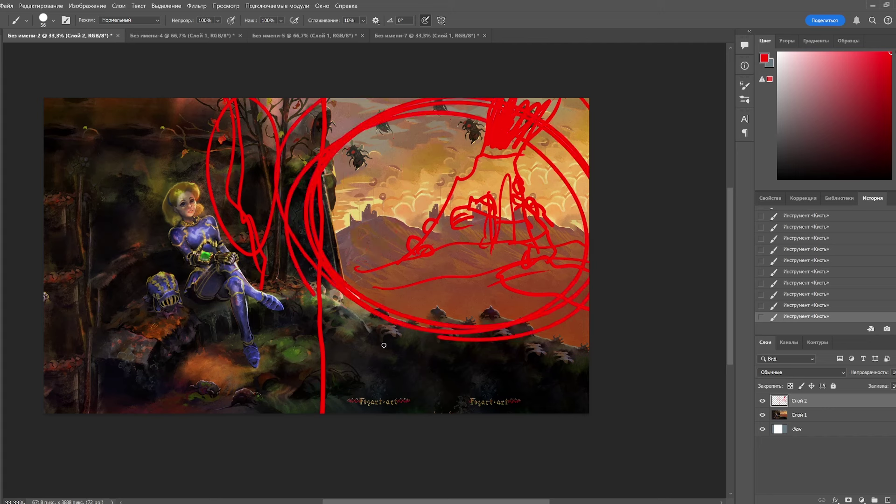
key("ctrl+z")
key("ctrl+z")
key("ctrl+z")
key("ctrl+z")
key("ctrl+z")
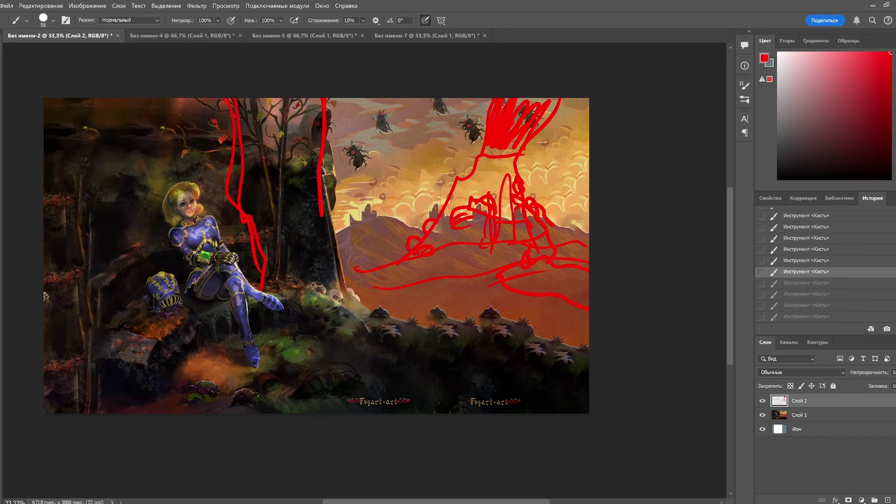
left_click_drag(218, 154, 246, 245)
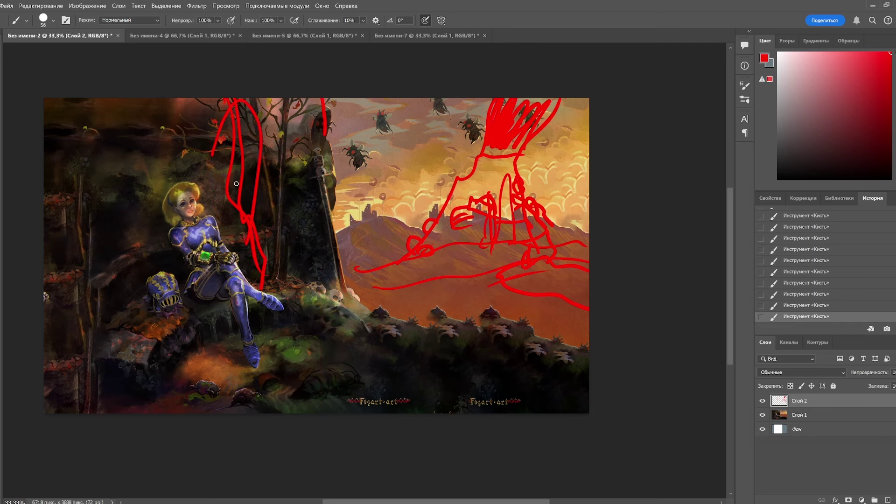
key("ctrl+z")
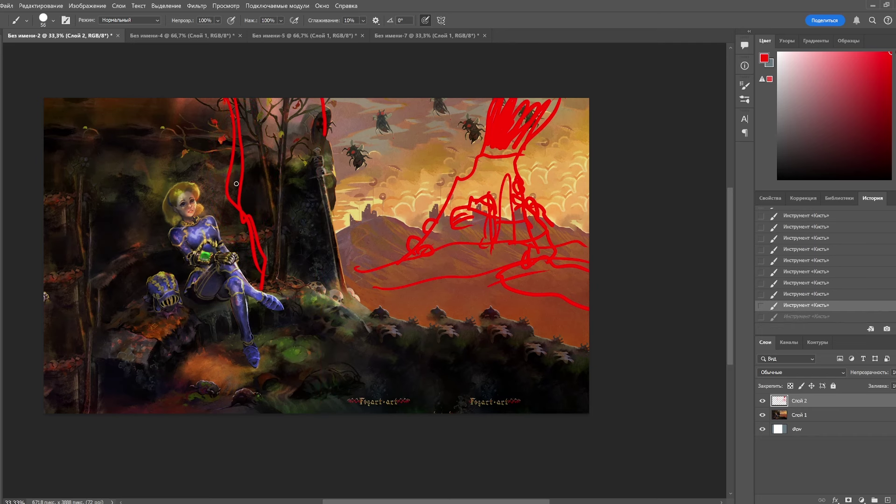
Erase the leftover red stroke on the hooded statue with the round 56 px eraser and return to the brush
key("e")
left_click(327, 107)
right_click(336, 128)
double_click(407, 221)
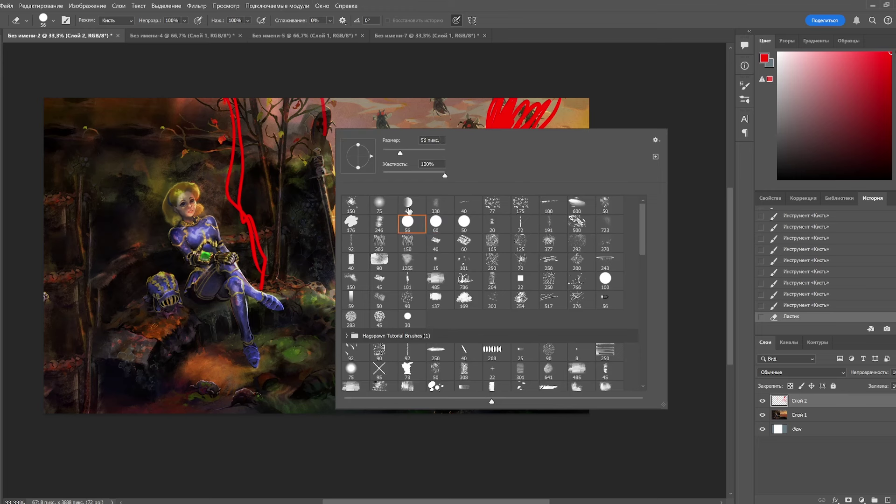
left_click_drag(319, 110, 330, 163)
key("b")
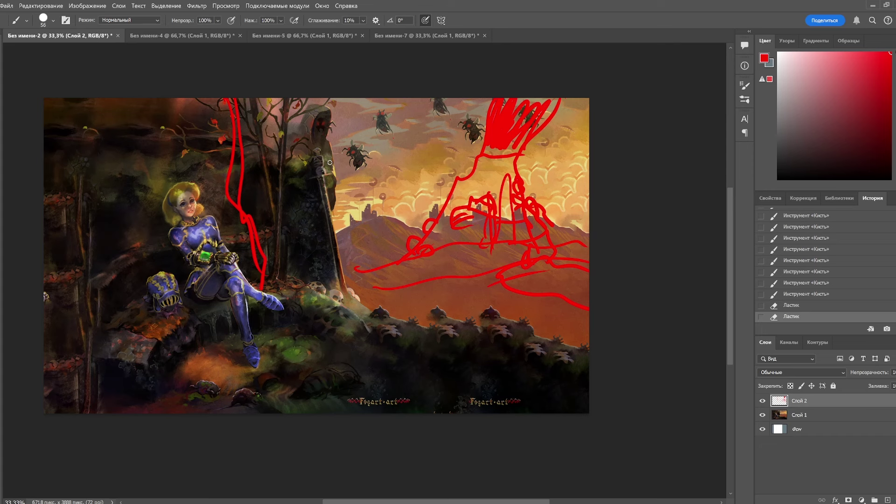
Sketch the curved back and seat of a new seated figure in red over the woman's body
mouse_move(207, 246)
left_mouse_down()
mouse_move(199, 268)
mouse_move(204, 250)
left_mouse_up()
key("ctrl+z")
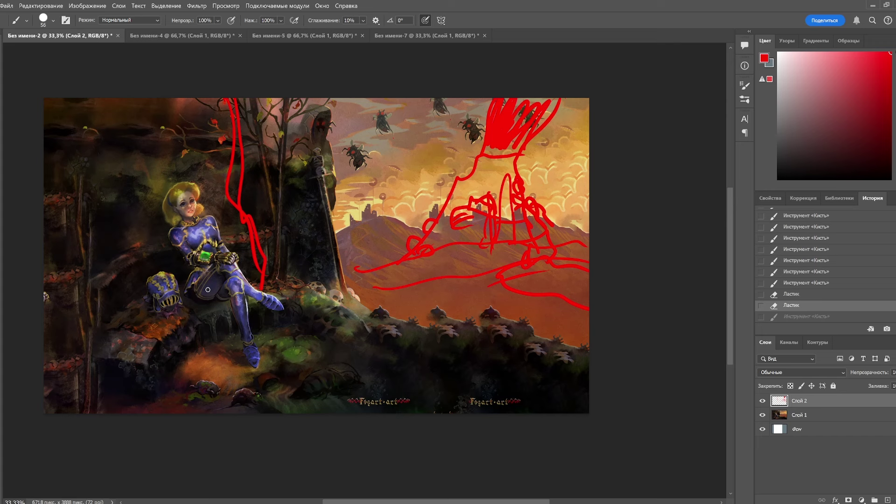
mouse_move(184, 265)
left_mouse_down()
mouse_move(176, 293)
mouse_move(231, 219)
left_mouse_up()
left_click_drag(195, 302, 208, 299)
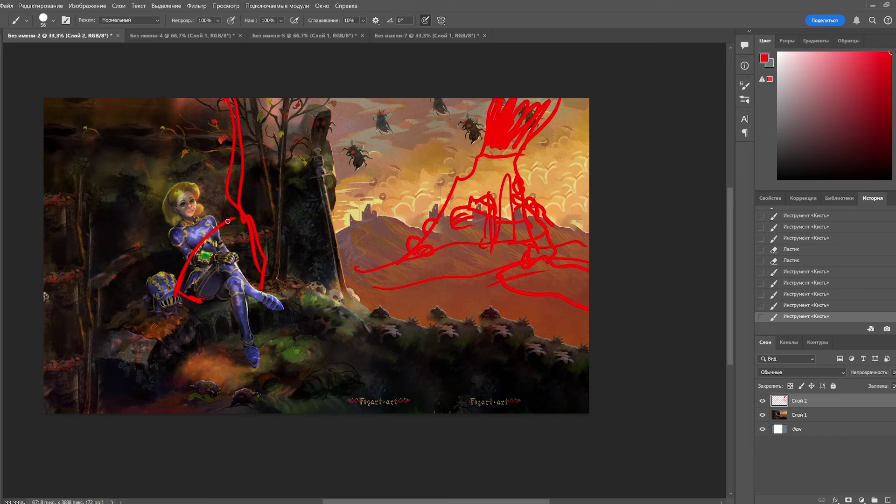
Add the arms, head and legs to the red seated figure and hide the markup layer (Слой 2)
mouse_move(228, 222)
left_mouse_down()
mouse_move(248, 219)
mouse_move(259, 233)
mouse_move(249, 249)
mouse_move(216, 267)
mouse_move(221, 302)
left_mouse_up()
mouse_move(227, 240)
left_mouse_down()
mouse_move(230, 287)
mouse_move(201, 287)
mouse_move(252, 280)
mouse_move(251, 243)
mouse_move(254, 284)
left_mouse_up()
left_click_drag(249, 253, 251, 274)
key("ctrl+z")
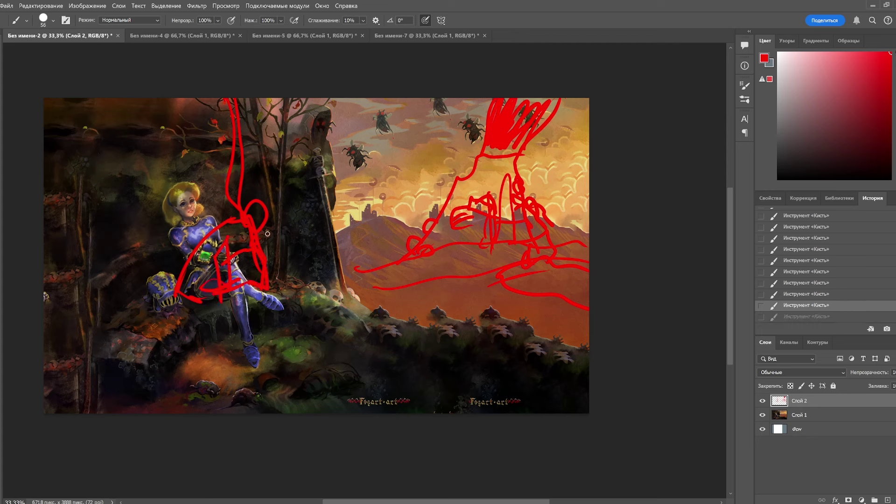
key("ctrl+shift+z")
mouse_move(212, 305)
left_mouse_down()
mouse_move(241, 330)
mouse_move(251, 310)
mouse_move(240, 326)
mouse_move(237, 315)
mouse_move(247, 334)
mouse_move(268, 298)
mouse_move(254, 341)
mouse_move(256, 299)
mouse_move(265, 295)
mouse_move(247, 288)
left_mouse_up()
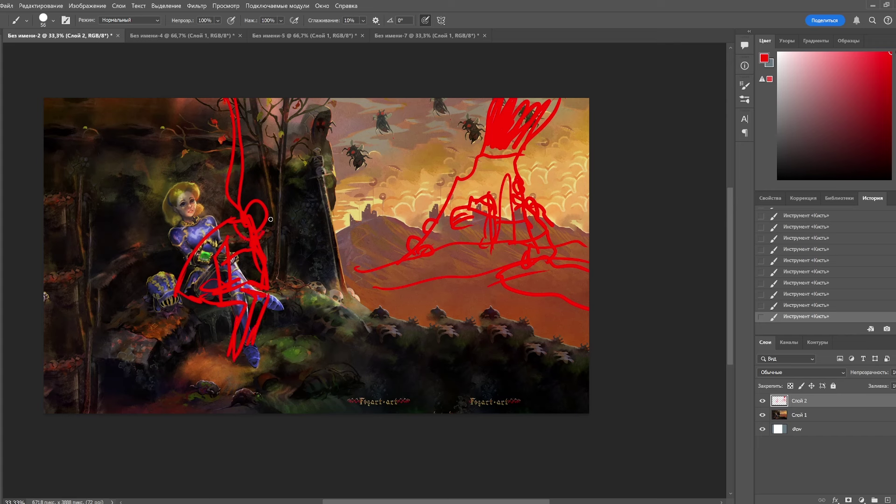
key("e")
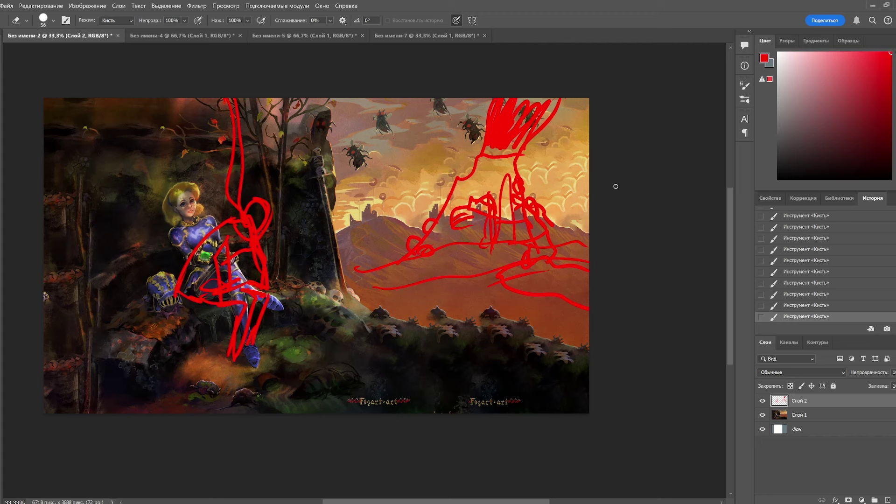
left_click(762, 401)
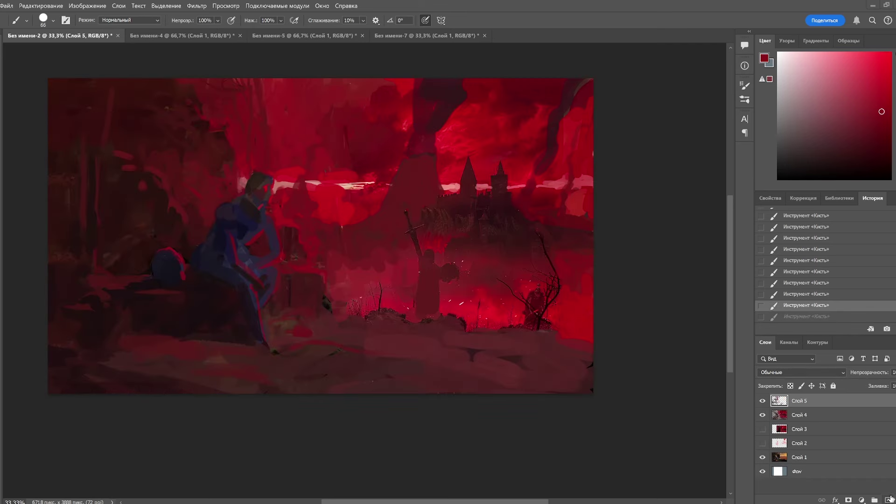
Add a new layer above Слой 5 and toggle the visibility of Слой 4 and Слой 5 to compare the repaint stages
left_click(889, 499)
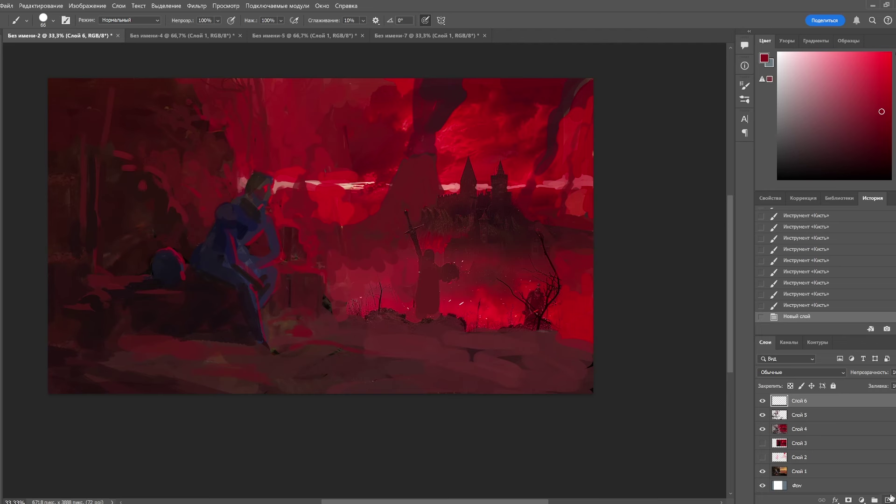
left_click(763, 429)
left_click(763, 415)
left_click(762, 415)
left_click(763, 415)
left_click(764, 429)
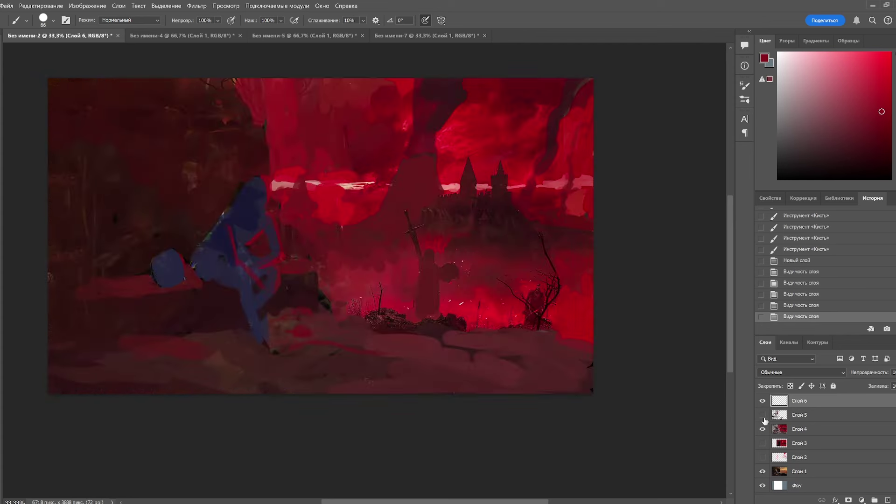
left_click(764, 416)
left_click(764, 416)
left_click(766, 415)
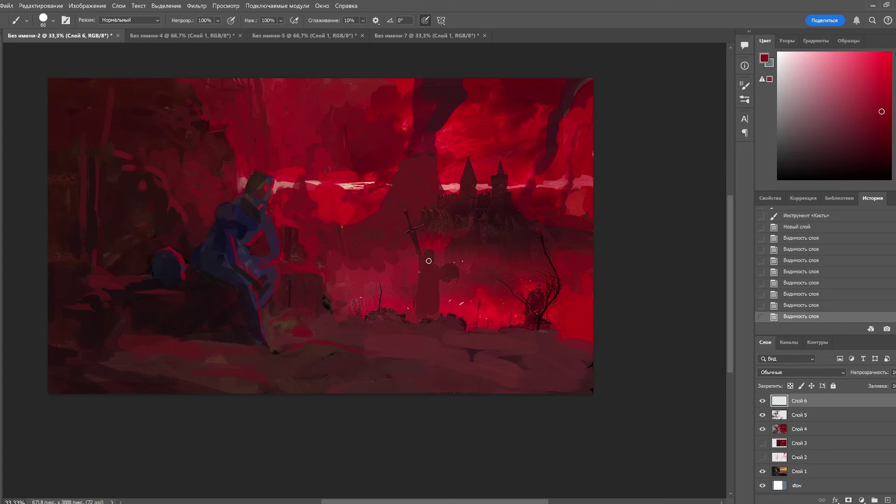
Sample a bright red from the painting and try a circle around the distant statue with the sword
left_click(439, 237, "alt")
left_click_drag(436, 221, 434, 227)
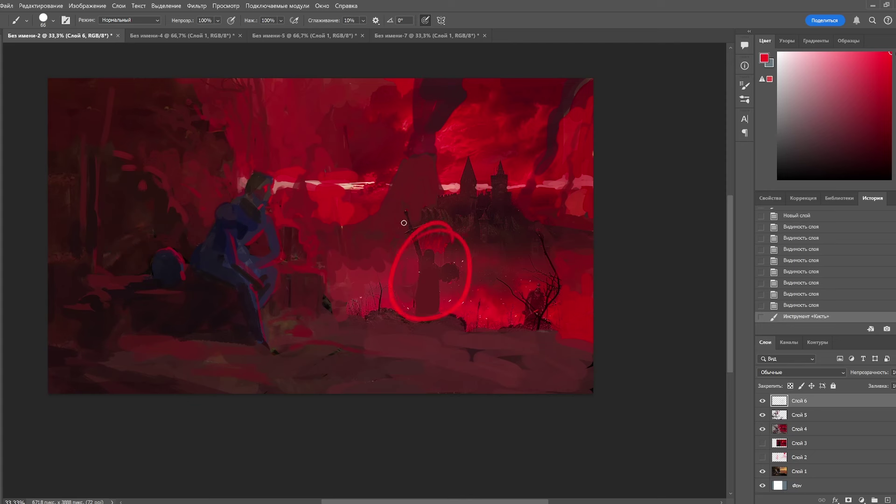
key("ctrl+z")
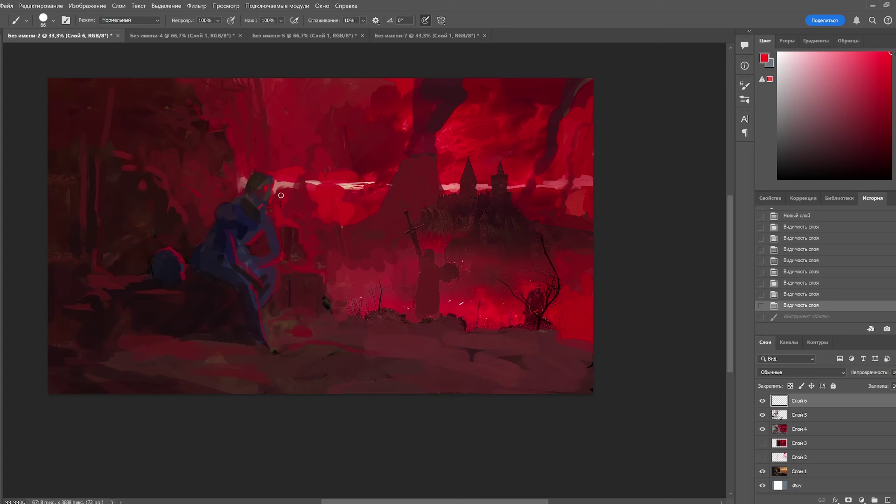
Set the brush colour to bright blue and draw a wavy diagonal line and a body outline over the seated figure
left_click(895, 102)
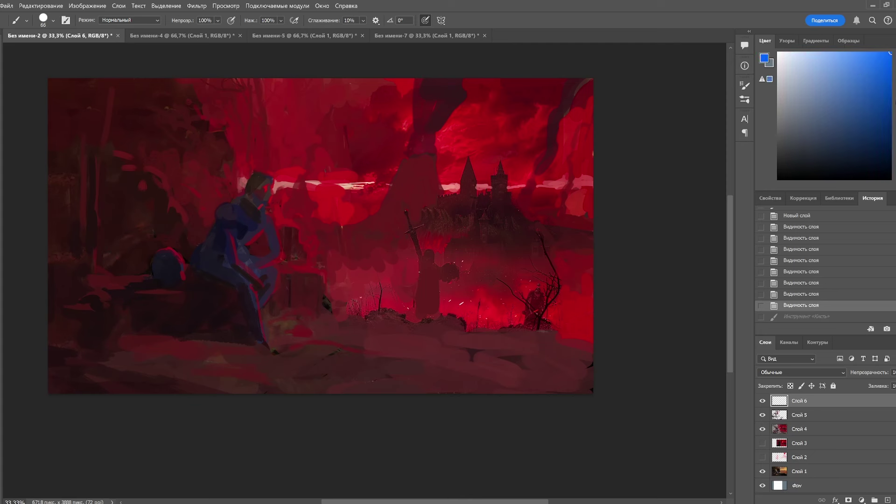
mouse_move(263, 158)
left_mouse_down()
mouse_move(277, 305)
mouse_move(232, 186)
left_mouse_up()
key("ctrl+z")
mouse_move(254, 168)
left_mouse_down()
mouse_move(236, 296)
mouse_move(252, 167)
left_mouse_up()
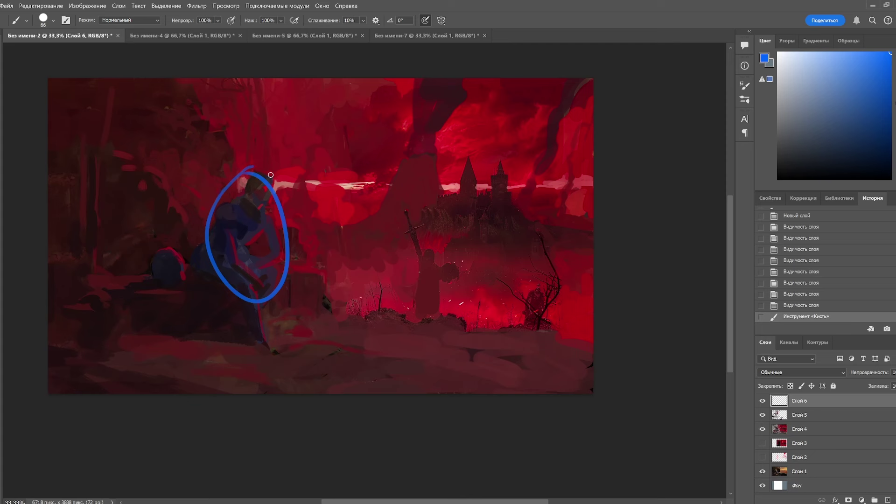
key("ctrl+z")
mouse_move(219, 136)
left_mouse_down()
mouse_move(238, 196)
mouse_move(286, 233)
mouse_move(308, 266)
left_mouse_up()
mouse_move(209, 239)
left_mouse_down()
mouse_move(258, 165)
mouse_move(274, 175)
mouse_move(280, 249)
mouse_move(265, 271)
mouse_move(213, 236)
left_mouse_up()
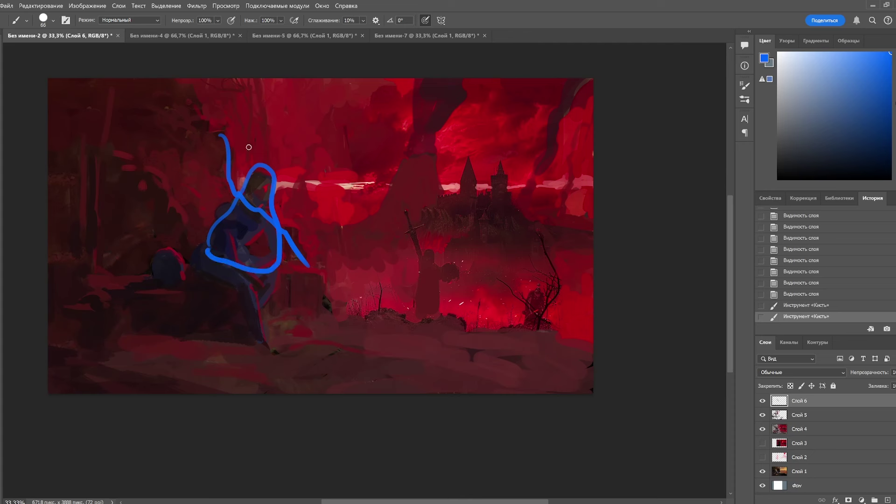
Try blue hatching across the seated figure's head and undo all the blue strokes over the figure
left_click_drag(245, 189, 253, 206)
mouse_move(248, 177)
left_mouse_down()
mouse_move(263, 214)
mouse_move(258, 169)
mouse_move(272, 193)
left_mouse_up()
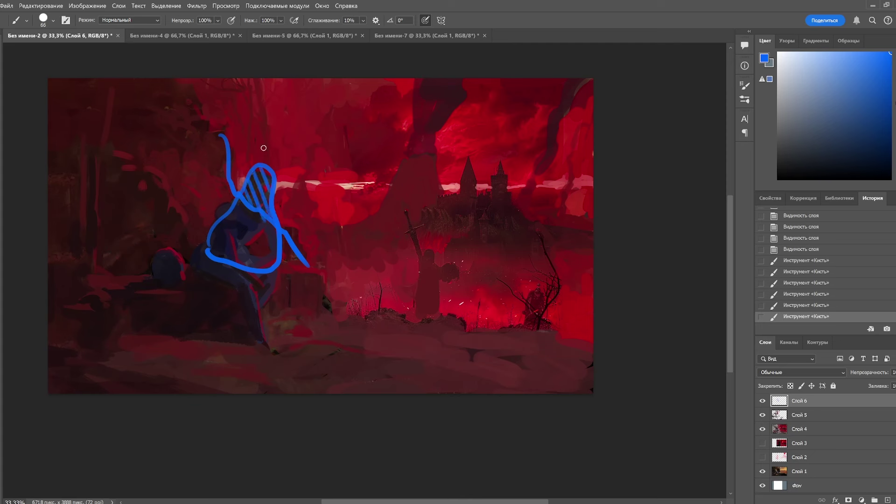
key("ctrl+z")
key("ctrl+z")
key("ctrl+z")
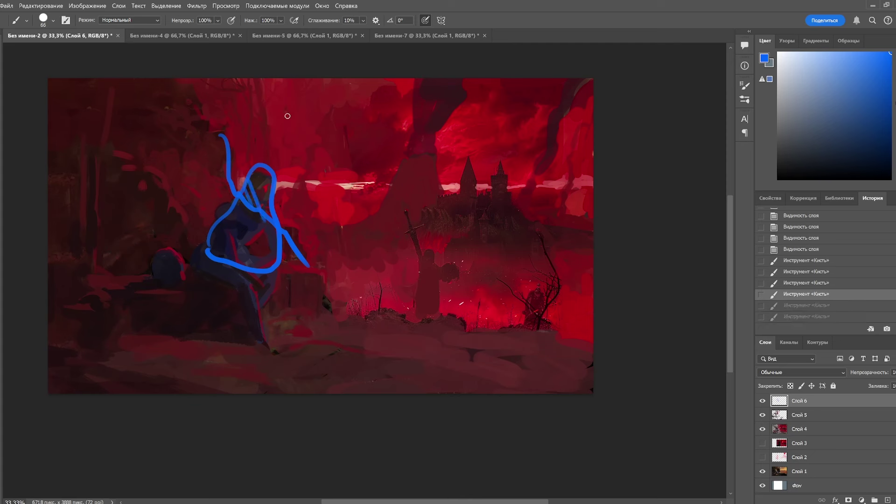
key("ctrl+z")
key("ctrl+z")
key("ctrl+z")
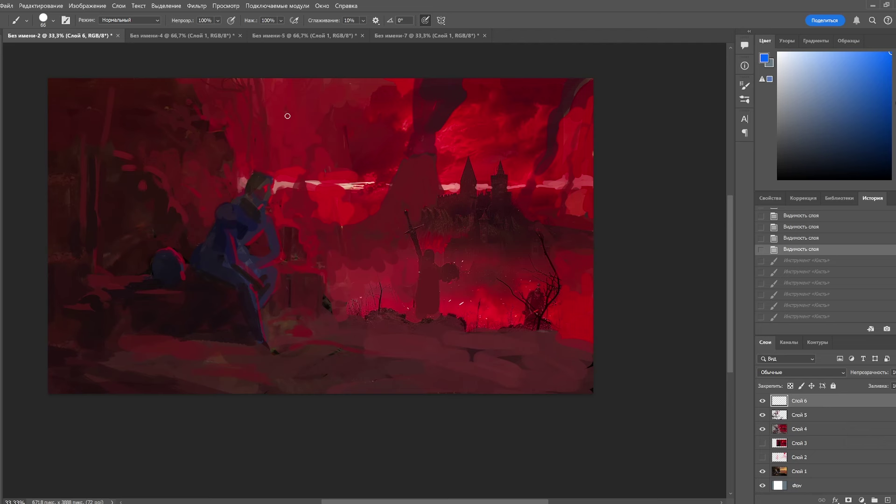
Toggle the visibility of Слой 4 and Слой 5 to compare the red repaint with the original painting
left_click(762, 429)
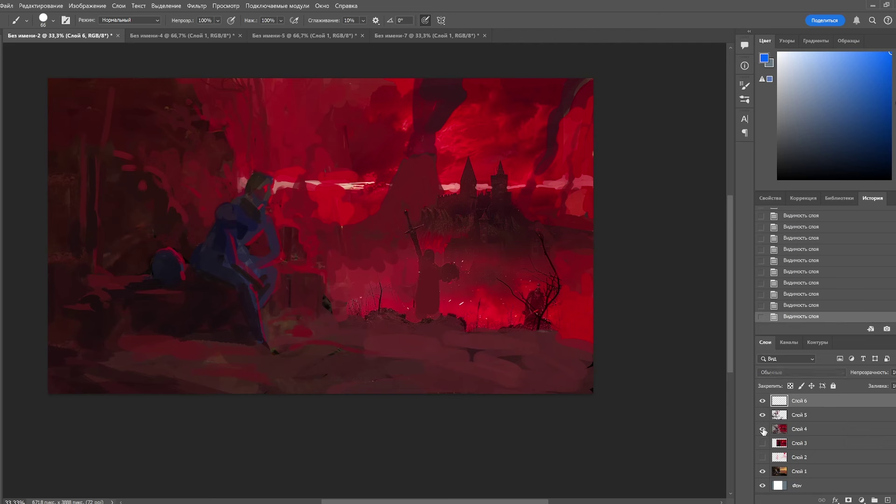
left_click(763, 415)
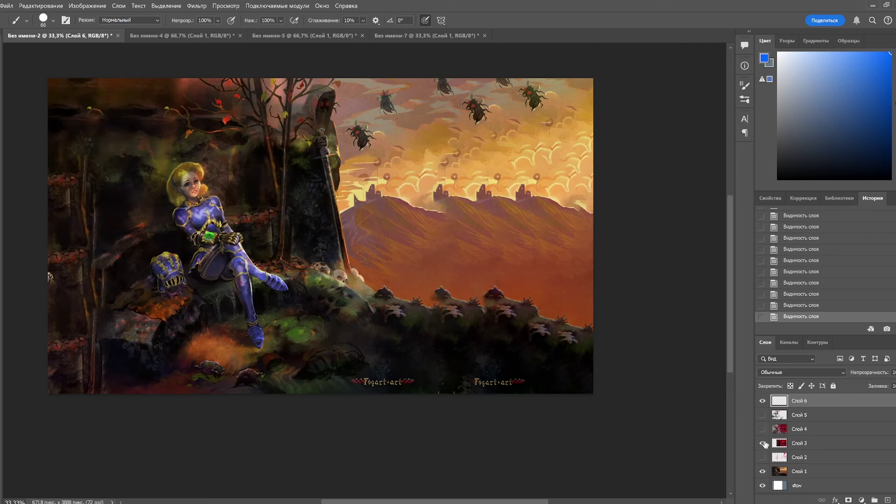
left_click(762, 426)
left_click(762, 425)
left_click(762, 429)
left_click(762, 415)
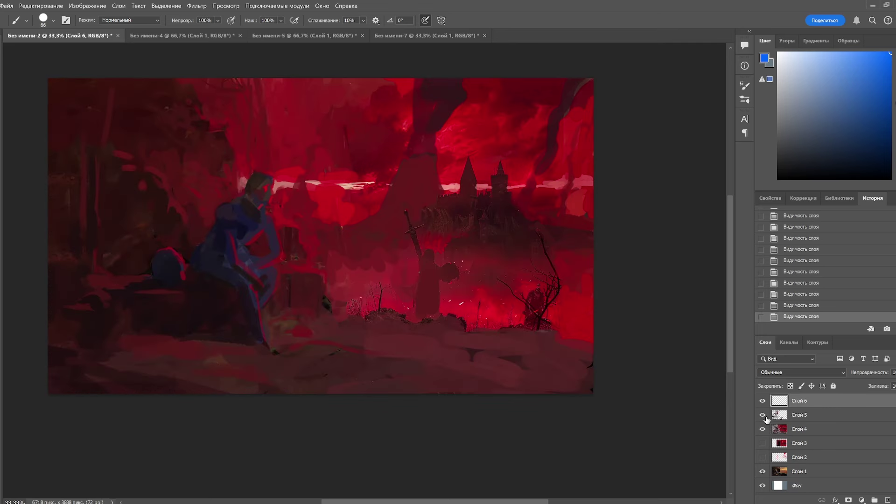
Try small dark red ovals in the red sky above the seated figure with a 28 px brush, undoing them
left_click(781, 180)
right_click(453, 273)
left_click(510, 248)
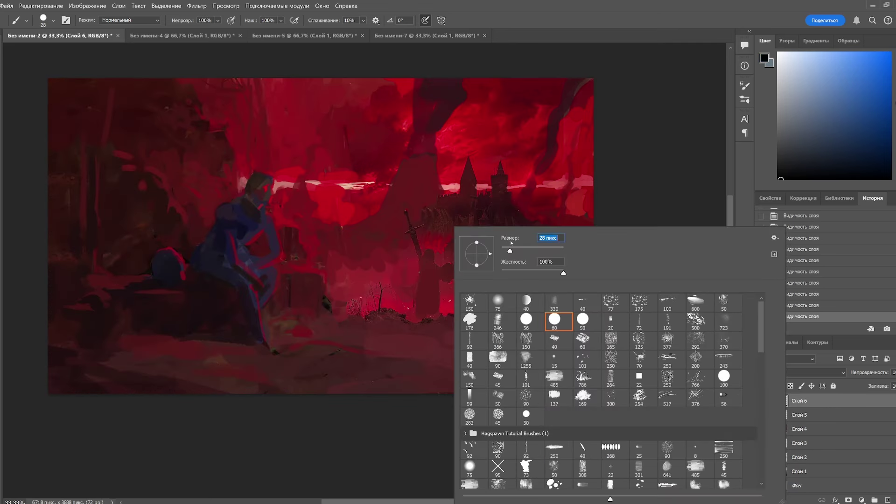
left_click(440, 110, "alt")
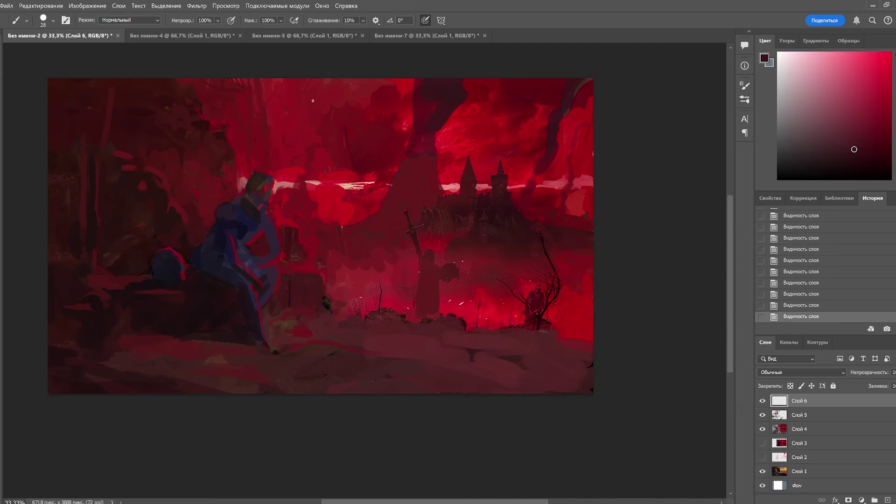
mouse_move(311, 113)
left_mouse_down()
mouse_move(308, 103)
mouse_move(361, 107)
left_mouse_up()
left_click(332, 122)
key("ctrl+z")
key("ctrl+z")
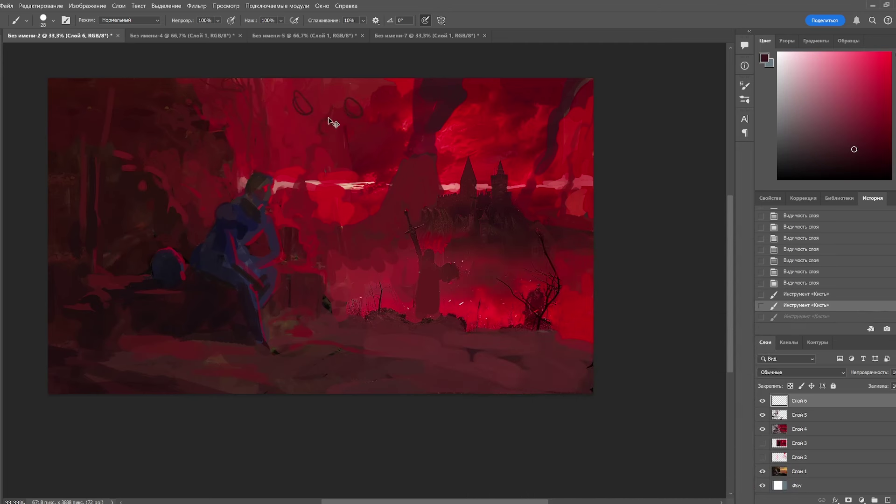
key("ctrl+z")
left_click(354, 166)
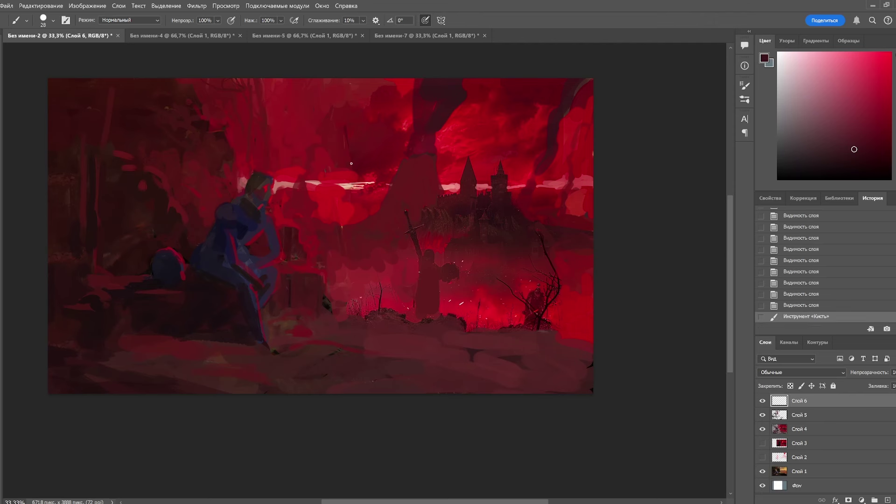
key("ctrl+z")
Reduce the brush to 17 px and dab small dark red specks in the sky between the seated figure and the volcano
right_click(351, 148)
left_click_drag(408, 173, 405, 173)
left_click(346, 165)
left_click(342, 161)
left_click(343, 160)
left_click(344, 157)
left_click(345, 156)
left_click(344, 158)
left_click(343, 156)
left_click(343, 155)
left_click(342, 150)
left_click(340, 145)
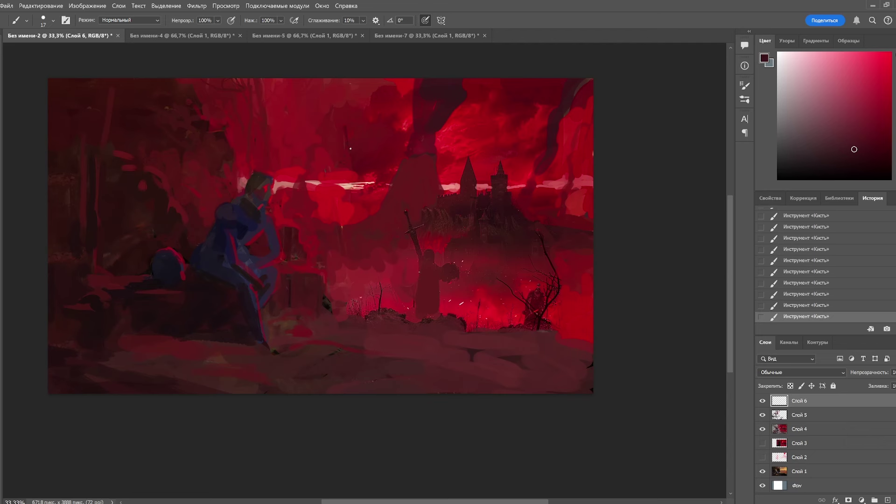
Choose the 250 px speckled texture brush and add dark red grain to the sky above the seated figure
right_click(351, 149)
left_click(584, 275)
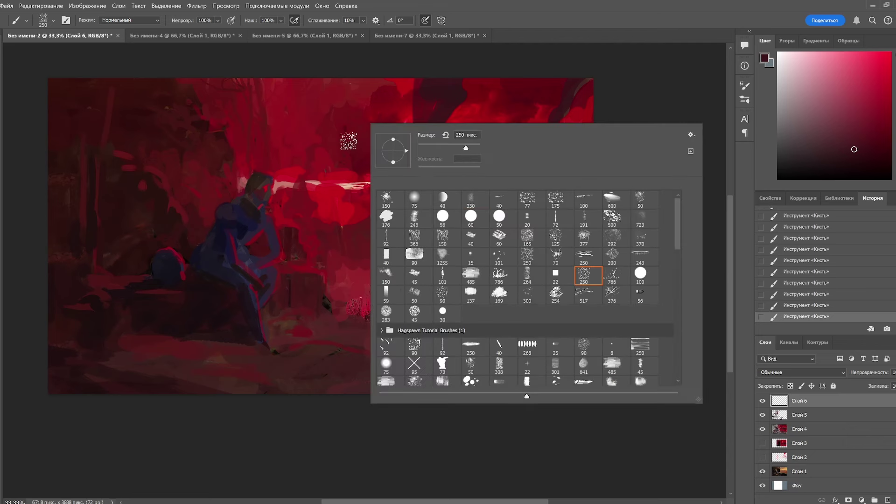
left_click(349, 141)
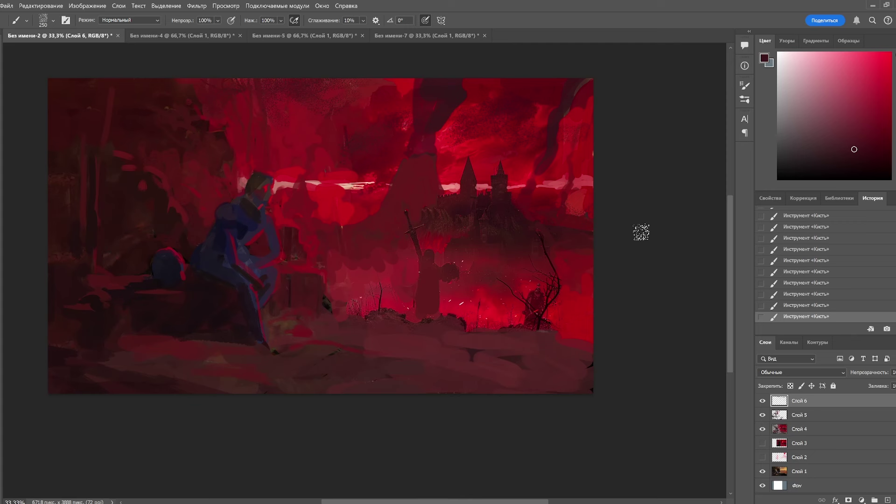
Switch to document Без имени-4, add a new layer and set up a bright red round brush at 15 px
left_click(203, 36)
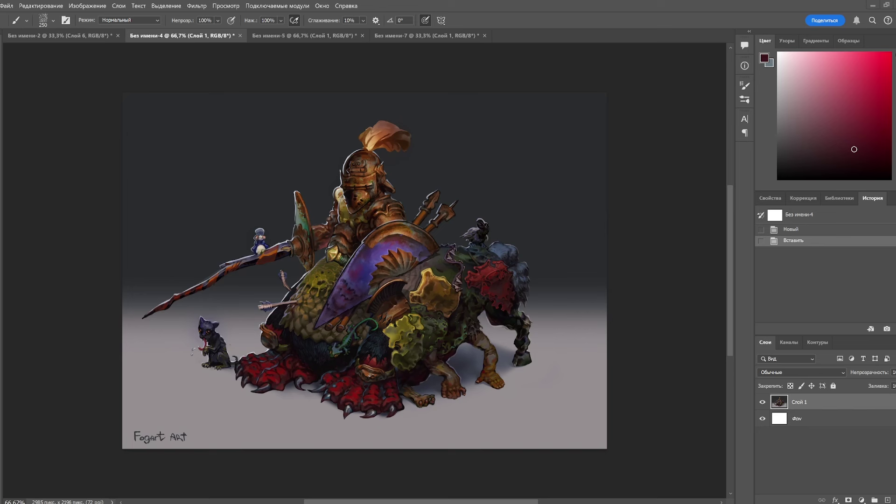
left_click(887, 499)
left_click(890, 53)
right_click(530, 284)
left_click(606, 321)
left_click(625, 214)
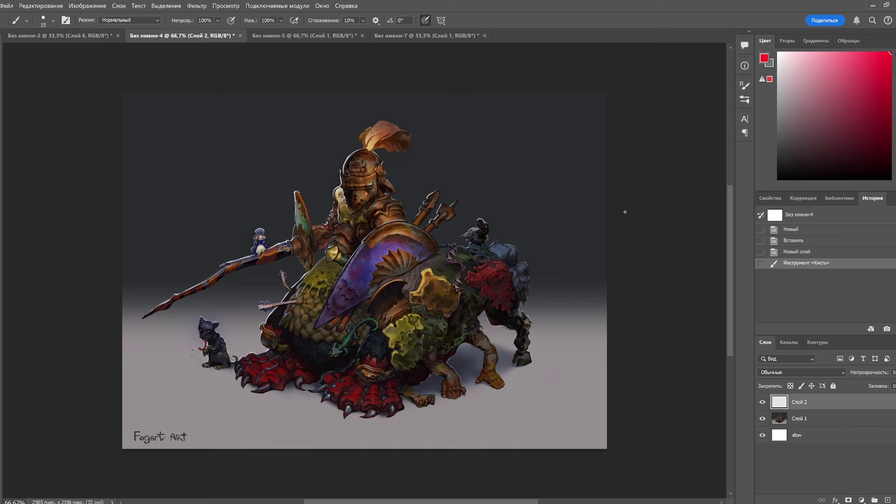
Try a red outline around the creature's body and legs, undoing the lower contour
mouse_move(325, 255)
left_mouse_down()
mouse_move(292, 287)
mouse_move(280, 274)
mouse_move(289, 292)
mouse_move(263, 309)
mouse_move(274, 311)
mouse_move(262, 306)
mouse_move(267, 346)
mouse_move(238, 361)
mouse_move(252, 395)
mouse_move(322, 382)
mouse_move(314, 399)
mouse_move(344, 417)
mouse_move(379, 412)
mouse_move(401, 393)
mouse_move(427, 408)
mouse_move(419, 389)
mouse_move(438, 369)
mouse_move(459, 405)
mouse_move(445, 364)
mouse_move(474, 362)
mouse_move(505, 388)
mouse_move(482, 324)
mouse_move(519, 356)
mouse_move(504, 269)
left_mouse_up()
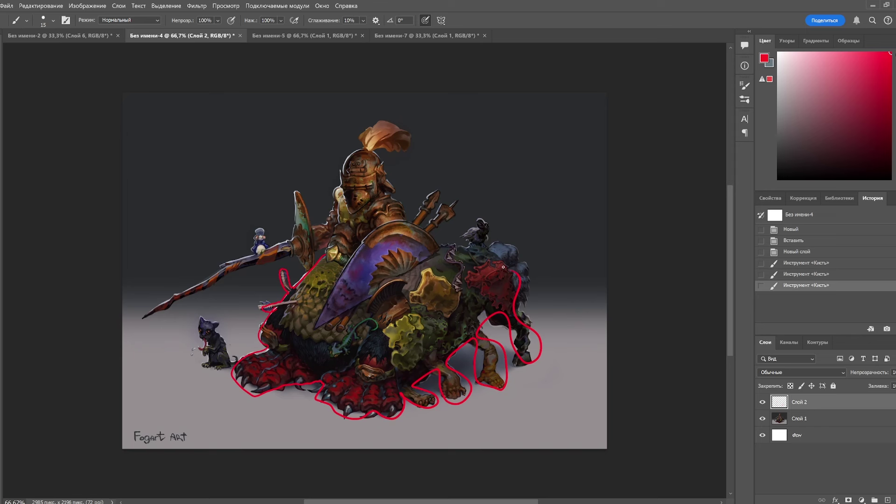
key("ctrl+z")
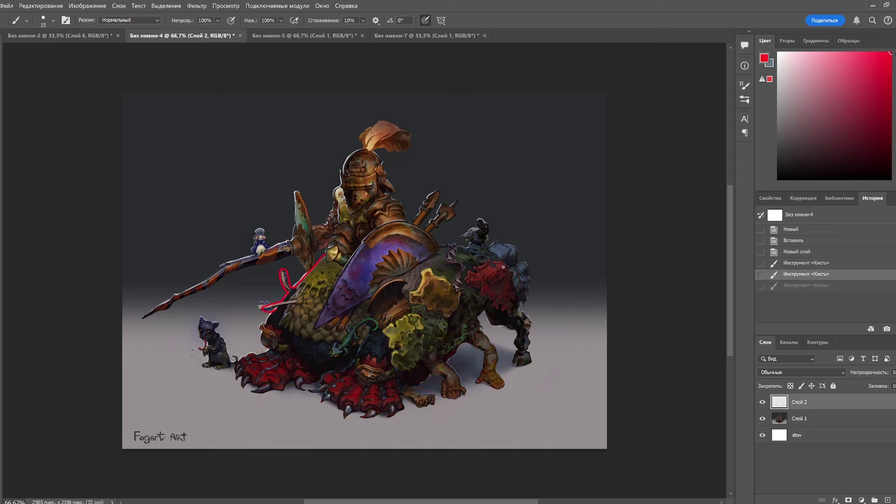
Try red circles around the creature's individual legs and feet, and undo them
mouse_move(432, 388)
left_mouse_down()
mouse_move(413, 382)
mouse_move(433, 397)
mouse_move(449, 369)
mouse_move(467, 390)
left_mouse_up()
left_click_drag(496, 347, 494, 346)
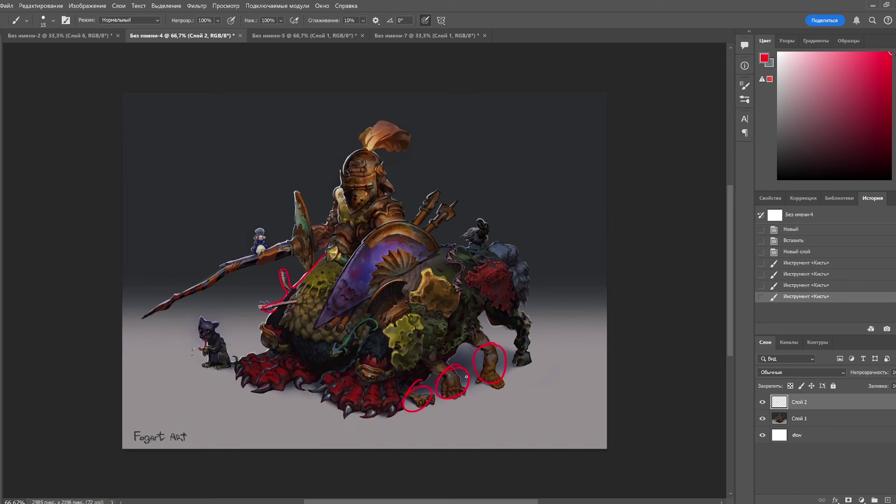
left_click_drag(527, 309, 511, 316)
mouse_move(396, 351)
left_mouse_down()
mouse_move(383, 332)
mouse_move(398, 357)
mouse_move(394, 346)
left_mouse_up()
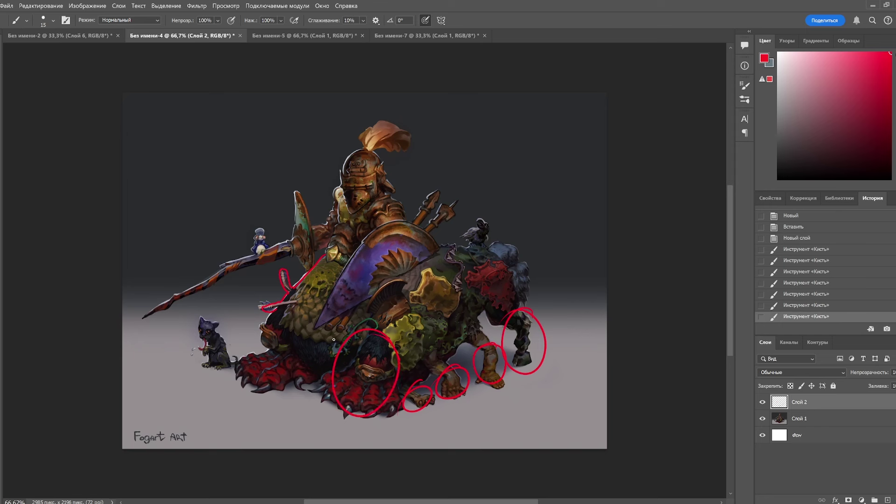
left_click_drag(297, 317, 298, 327)
key("ctrl+z")
key("ctrl+z")
key("ctrl+z")
key("ctrl+z")
key("ctrl+z")
key("ctrl+z")
Try red circles around the rider with the lance, the helmet plume and the rider's torso, undoing the marks
mouse_move(386, 116)
left_mouse_down()
mouse_move(340, 114)
mouse_move(219, 355)
mouse_move(348, 108)
left_mouse_up()
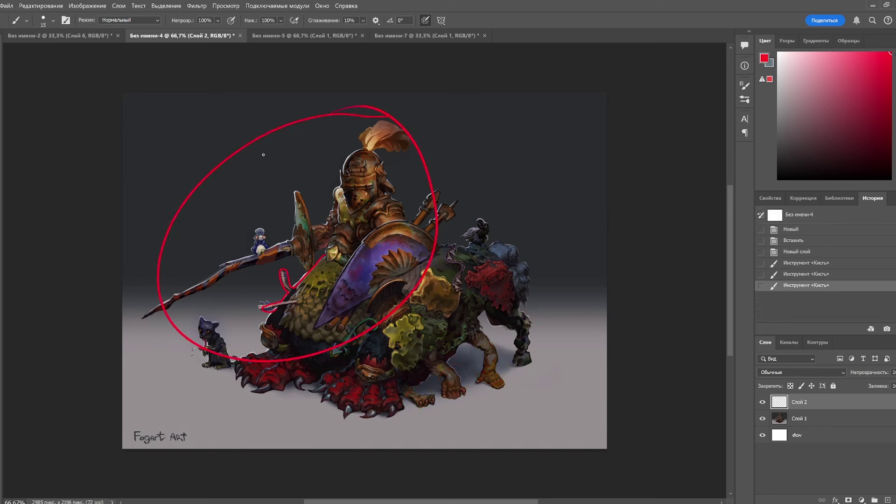
key("ctrl+z")
left_click_drag(373, 130, 380, 131)
key("ctrl+z")
mouse_move(343, 199)
left_mouse_down()
mouse_move(326, 243)
mouse_move(340, 178)
left_mouse_up()
left_click(267, 425)
key("ctrl+z")
key("ctrl+z")
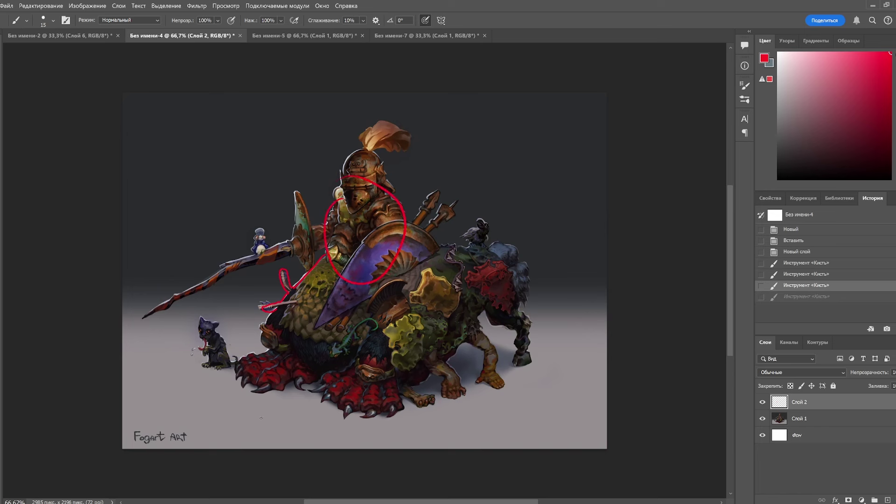
Try red markup around the large purple shield and the lance-side shield, and undo all remaining red marks
mouse_move(410, 223)
left_mouse_down()
mouse_move(321, 348)
mouse_move(336, 229)
left_mouse_up()
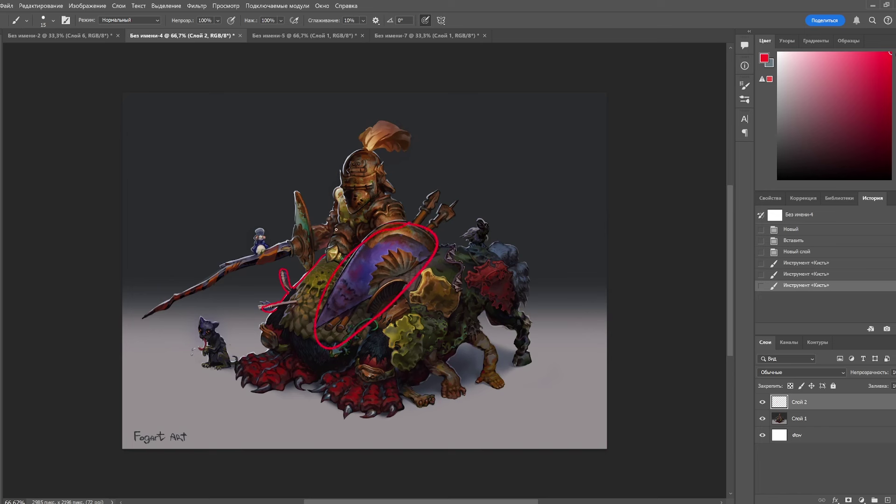
key("ctrl+z")
mouse_move(315, 177)
left_mouse_down()
mouse_move(290, 263)
mouse_move(323, 203)
mouse_move(297, 189)
mouse_move(190, 266)
mouse_move(289, 286)
left_mouse_up()
key("ctrl+z")
key("ctrl+z")
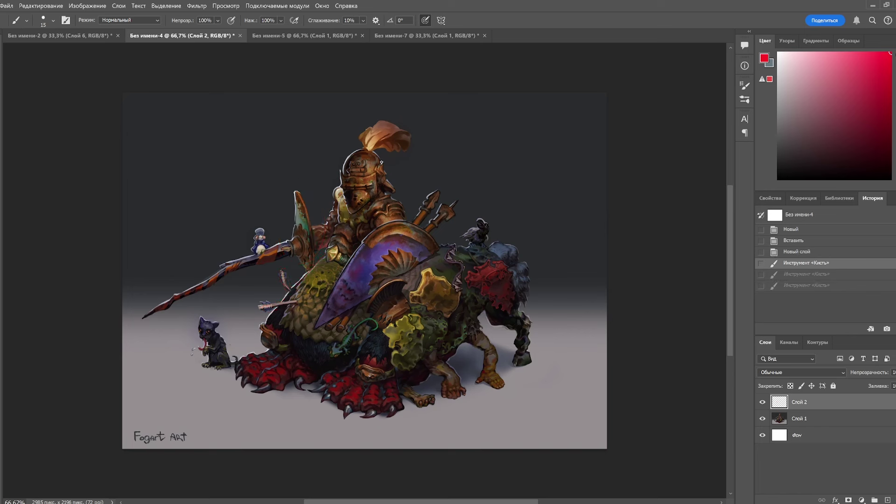
Try red strokes over the creature's hindquarters, beside the rider's face and beside the helmet, undoing each one
mouse_move(437, 245)
left_mouse_down()
mouse_move(405, 415)
mouse_move(513, 289)
left_mouse_up()
key("ctrl+z")
mouse_move(340, 199)
left_mouse_down()
mouse_move(340, 224)
mouse_move(338, 193)
left_mouse_up()
key("ctrl+z")
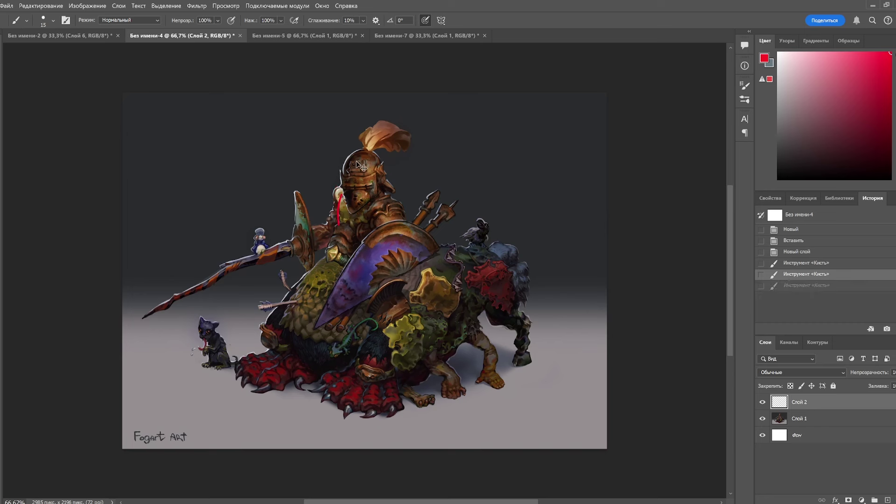
key("ctrl+z")
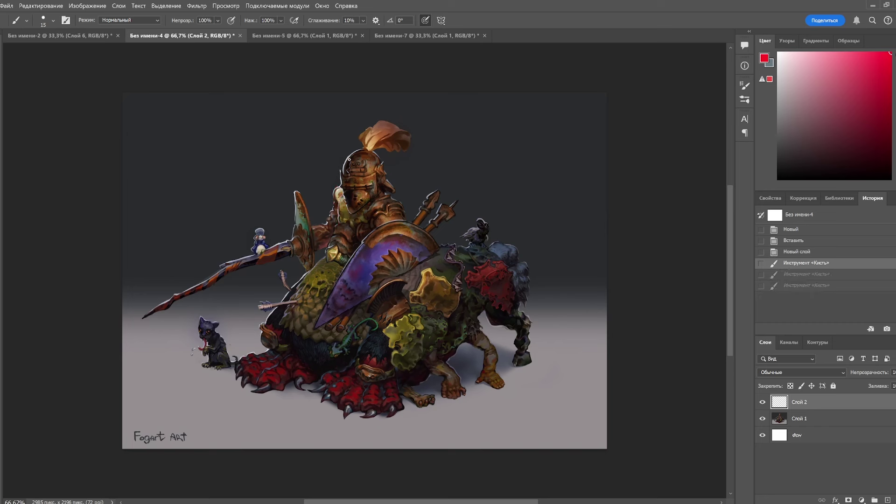
left_click_drag(329, 112, 326, 160)
key("ctrl+z")
Paint a pale grey-blue light edge on the front of the helmet and draw a light-source oval in the dark background
left_click(344, 171, "alt")
mouse_move(345, 165)
left_mouse_down()
mouse_move(345, 178)
mouse_move(350, 154)
mouse_move(341, 183)
mouse_move(356, 143)
mouse_move(338, 159)
left_mouse_up()
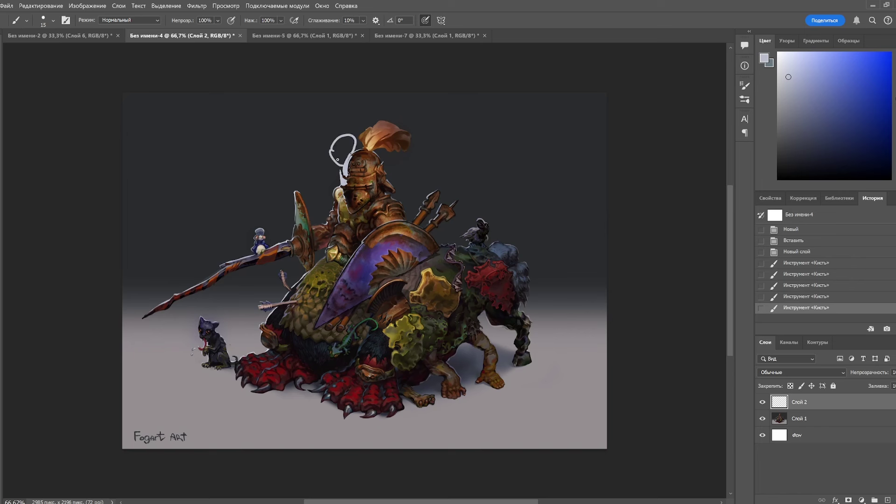
key("ctrl+z")
key("ctrl+z")
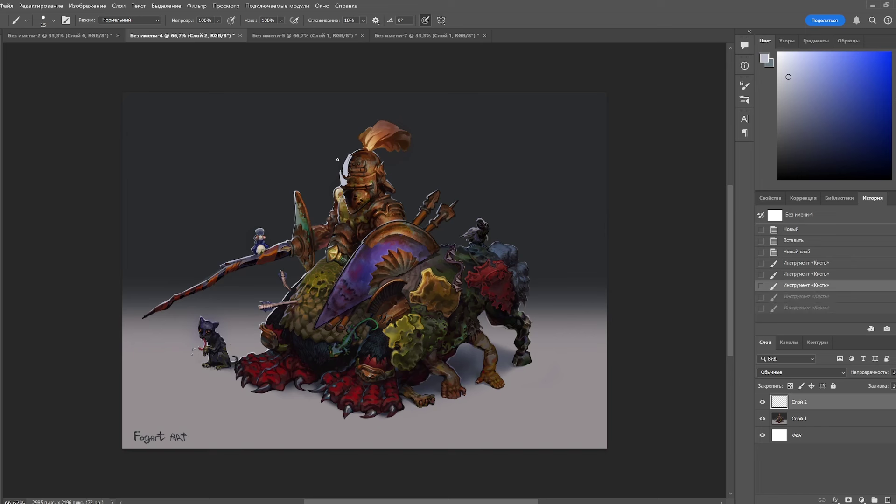
left_click_drag(221, 149, 222, 146)
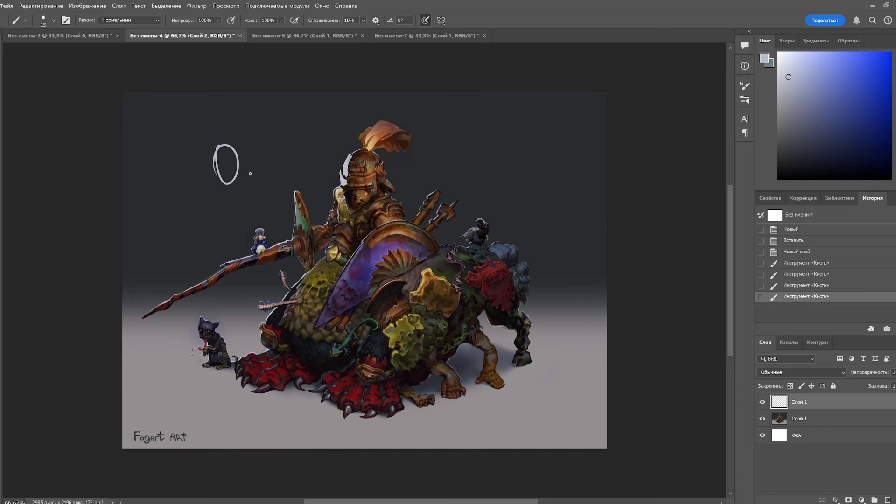
Paint pale highlights on the small shield, the rider's chest and arm, and the rim of the large purple shield
mouse_move(296, 226)
left_mouse_down()
mouse_move(296, 214)
mouse_move(303, 220)
mouse_move(296, 238)
mouse_move(341, 232)
mouse_move(345, 192)
left_mouse_up()
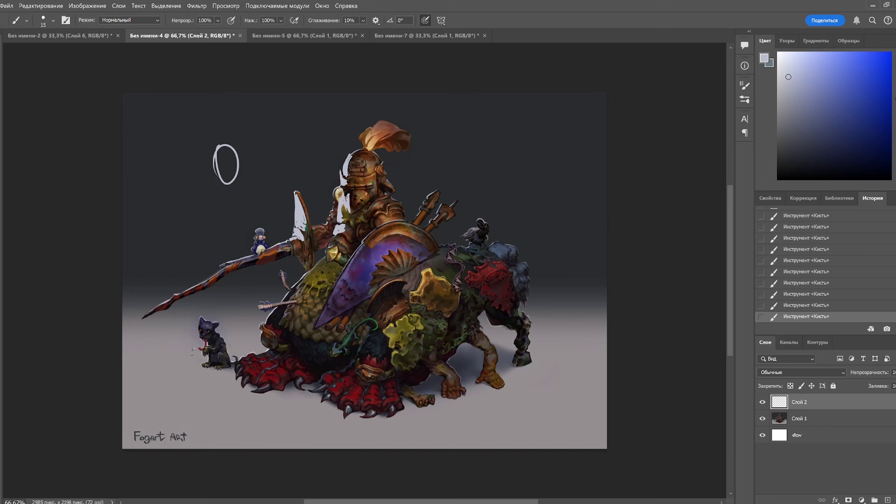
left_click_drag(338, 186, 333, 212)
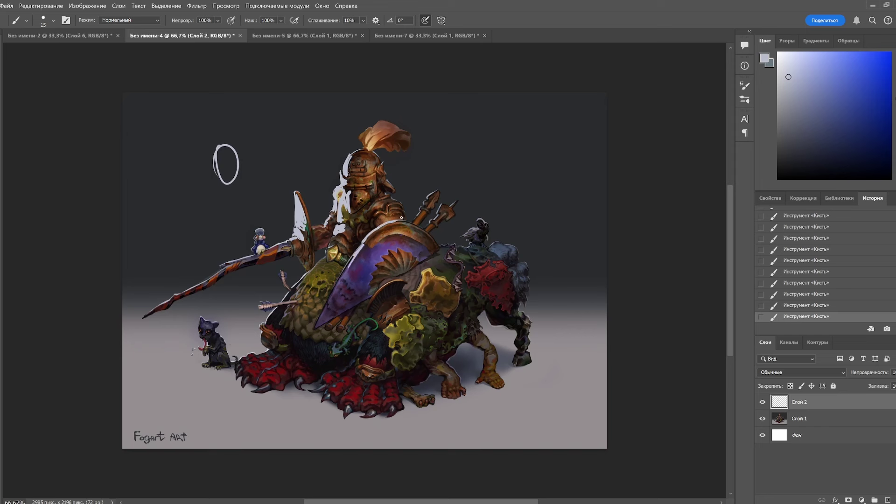
left_click_drag(352, 250, 316, 318)
key("ctrl+z")
left_click_drag(345, 233, 348, 226)
left_click_drag(343, 209, 343, 225)
mouse_move(313, 228)
left_mouse_down()
mouse_move(322, 226)
mouse_move(301, 241)
mouse_move(306, 229)
mouse_move(307, 268)
left_mouse_up()
Sample a dark blue-grey and darken the lance handle below the small shield with an 86 px brush
right_click(301, 228)
left_click(401, 320)
left_click_drag(368, 251, 390, 242)
left_click(294, 304)
left_click(290, 289, "alt")
right_click(339, 266)
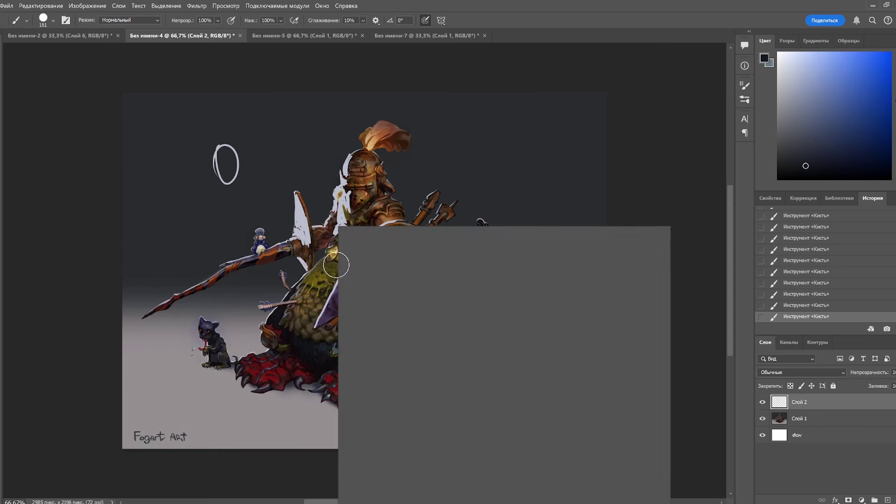
left_click(412, 248)
left_click(274, 256)
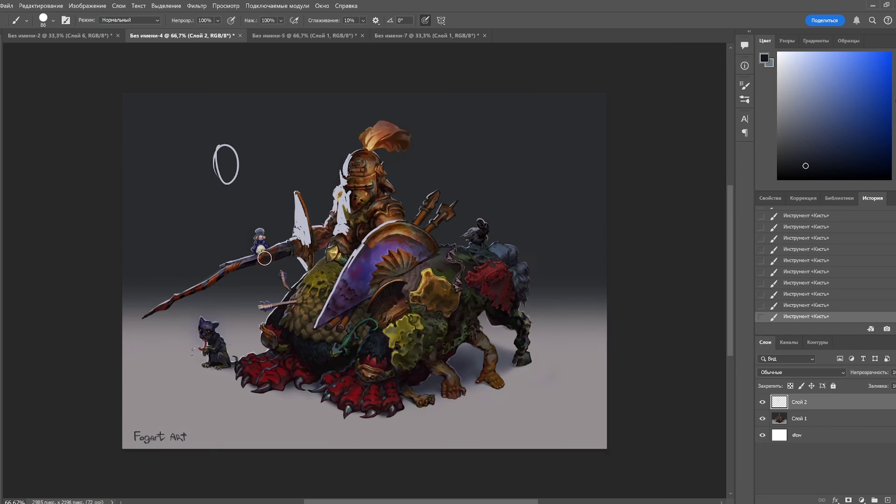
mouse_move(305, 252)
left_mouse_down()
mouse_move(284, 256)
mouse_move(310, 259)
left_mouse_up()
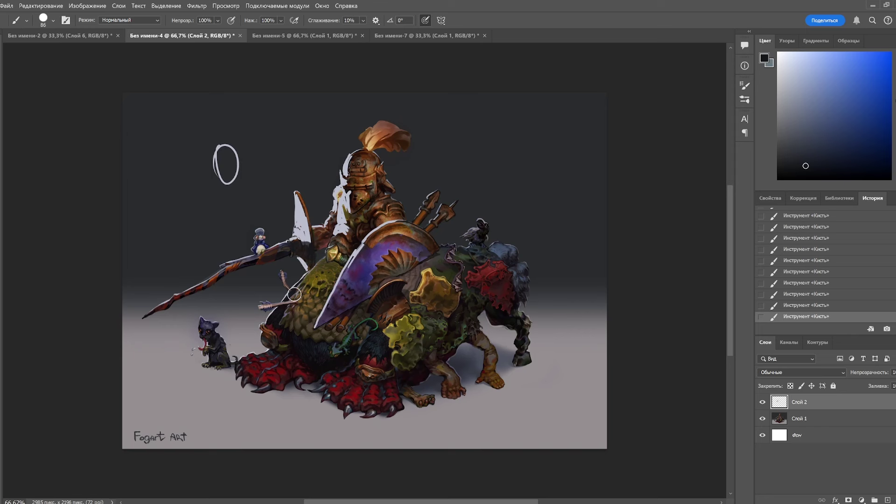
Add a new layer, fill it with neutral mid grey and set its blend mode to Цветность (Color) for a greyscale view
left_click(888, 500)
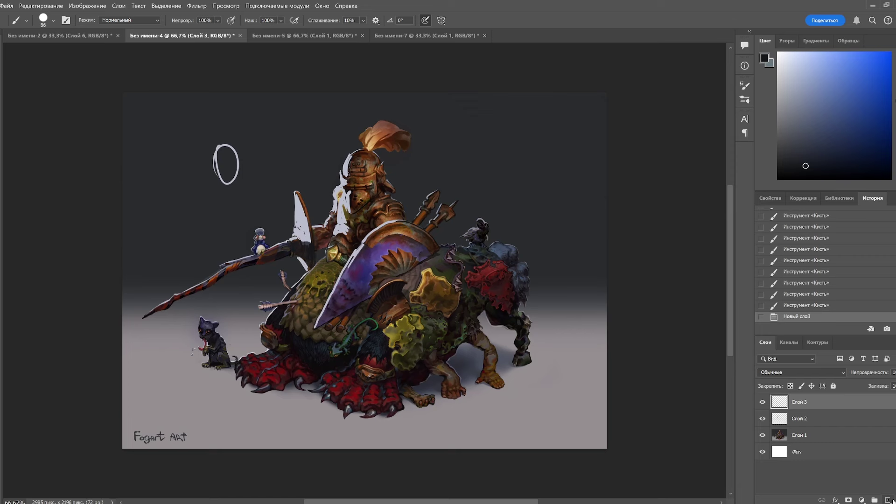
key("g")
left_click_drag(792, 116, 759, 111)
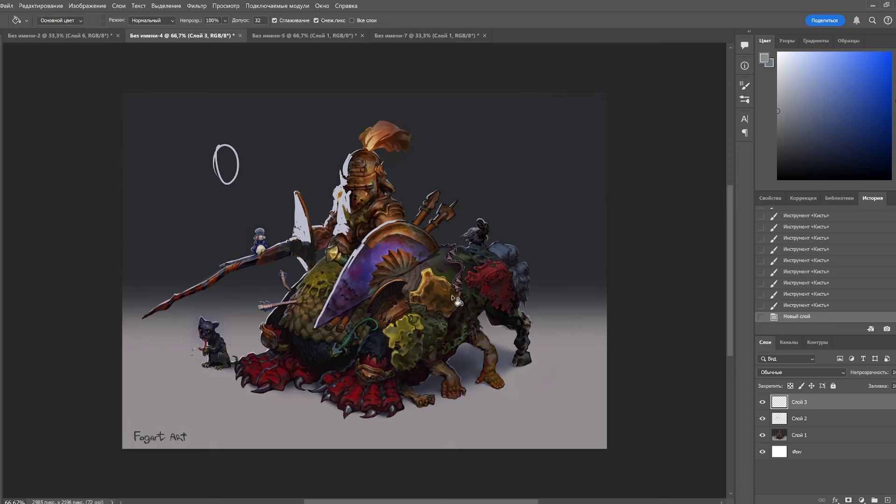
left_click(457, 301)
left_click(801, 372)
left_click(781, 481)
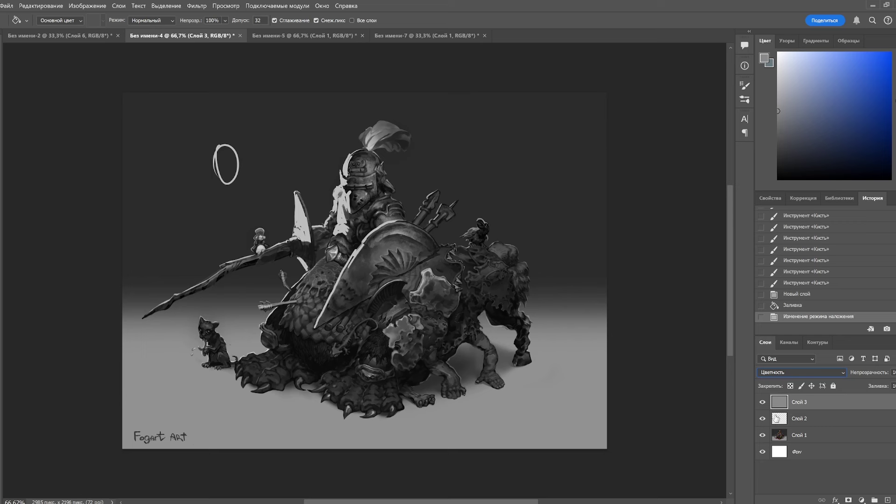
Hide the highlight layer Слой 2 and add an empty layer above the grey one for painting
left_click(762, 419)
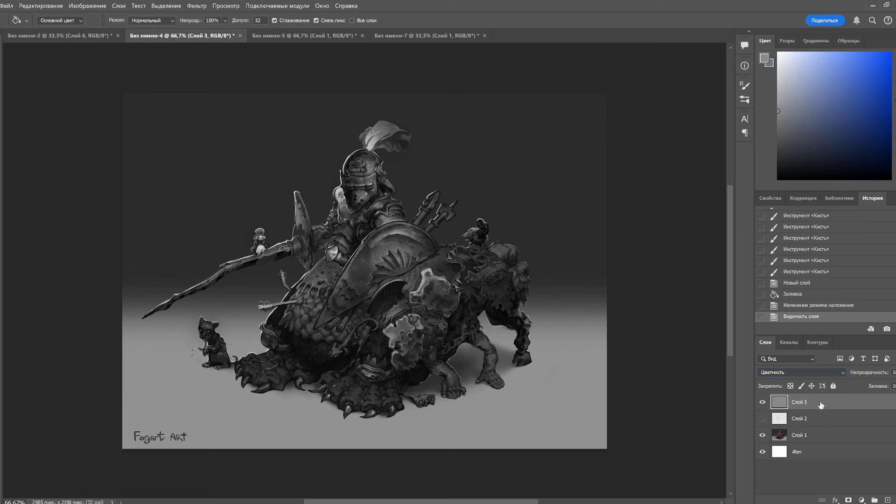
key("b")
key("ctrl+shift+alt+n")
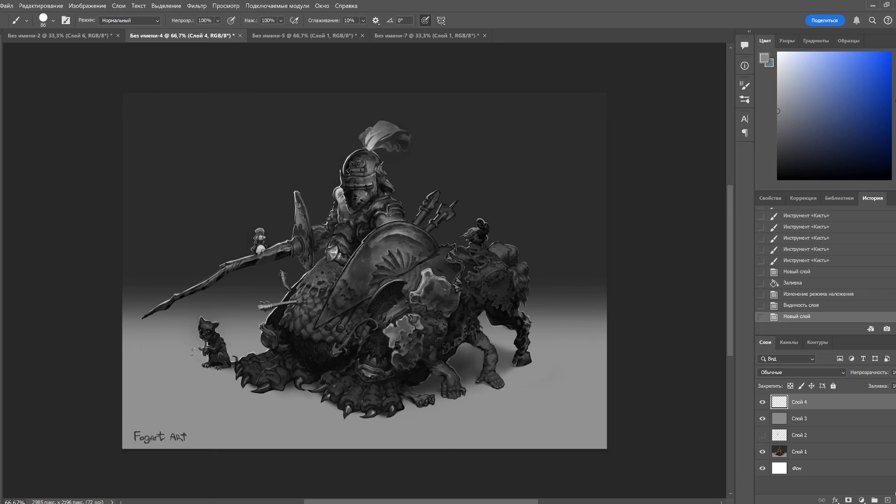
At reduced size, try bright blue markup strokes on the rider's helmet, torso and shield area, undoing the misplaced ones
key("ctrl+minus")
key("ctrl+minus")
key("ctrl+minus")
key("ctrl+minus")
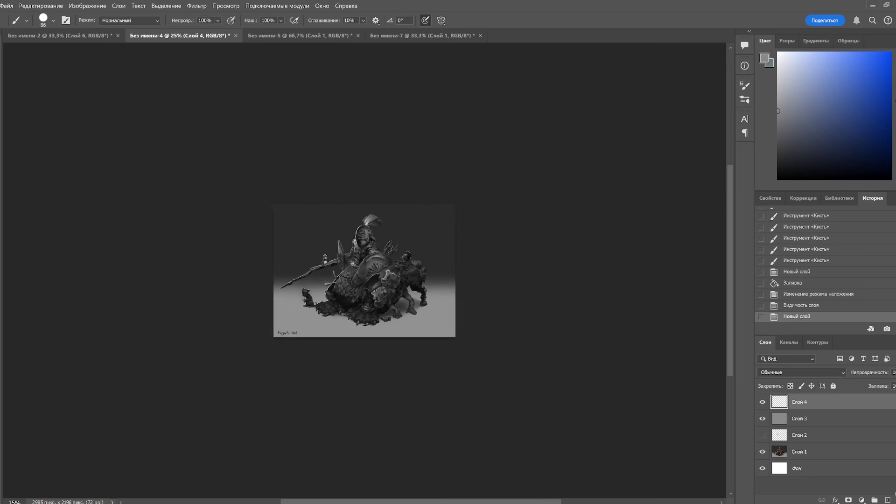
left_click(891, 53)
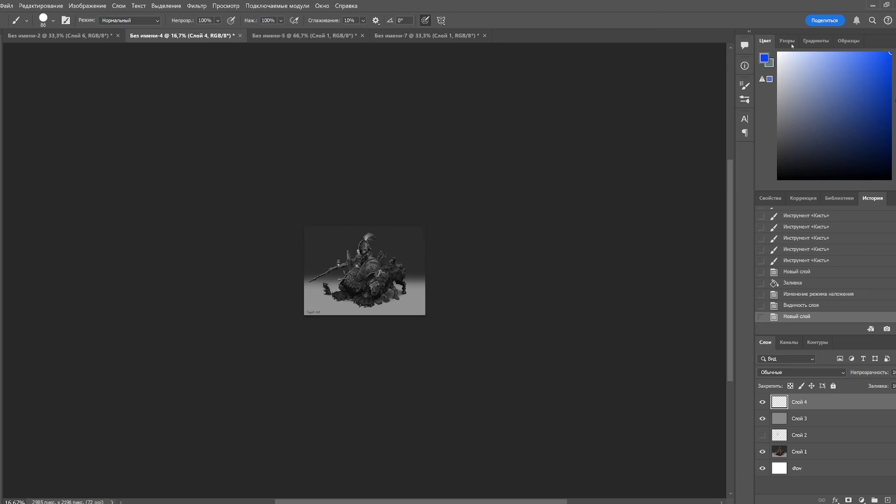
left_click_drag(357, 249, 359, 255)
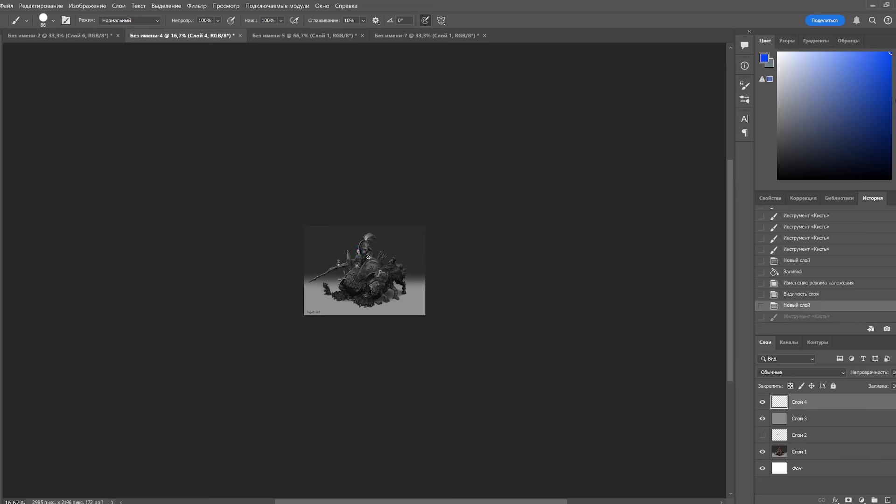
left_click_drag(367, 235, 368, 239)
key("ctrl+z")
mouse_move(359, 271)
left_mouse_down()
mouse_move(375, 282)
mouse_move(354, 286)
mouse_move(380, 264)
mouse_move(373, 260)
left_mouse_up()
key("ctrl+z")
key("ctrl+z")
key("ctrl+z")
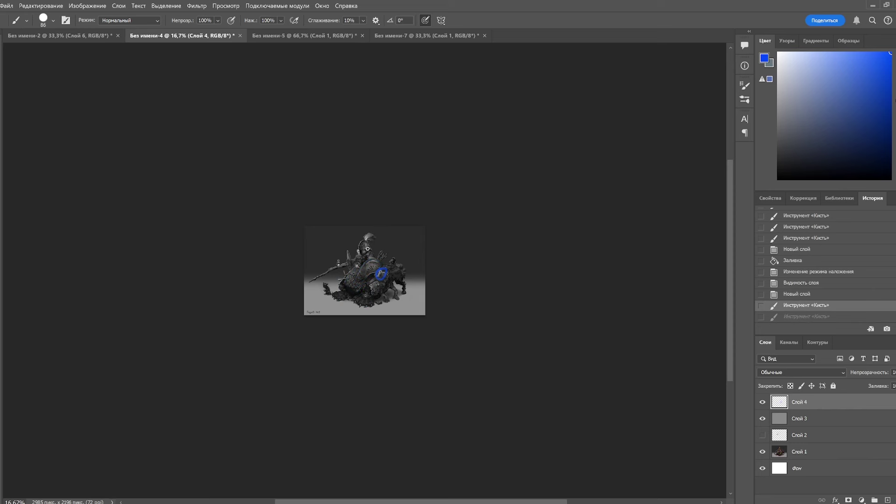
Erase the blue circle around the pale patch on the creature's flank and undo a trial stroke across its front
key("e")
left_click(384, 287)
key("b")
mouse_move(367, 288)
left_mouse_down()
mouse_move(360, 300)
mouse_move(350, 294)
left_mouse_up()
key("ctrl+z")
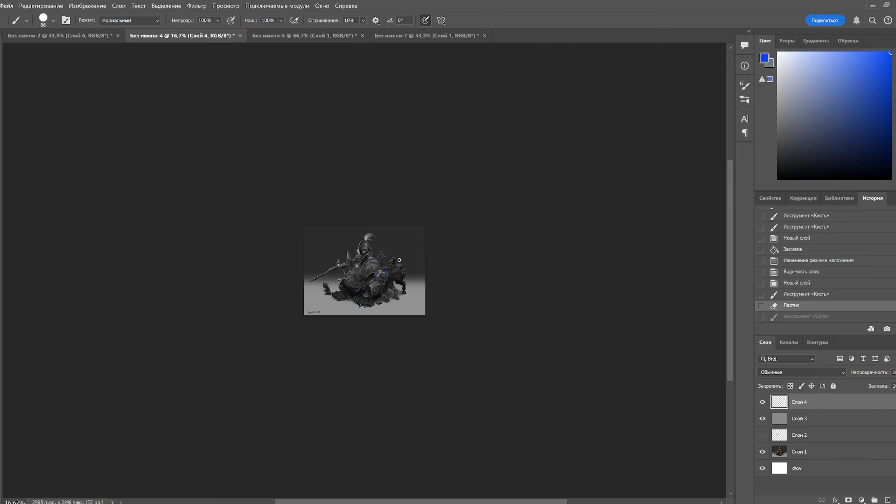
key("e")
left_click_drag(388, 271, 386, 283)
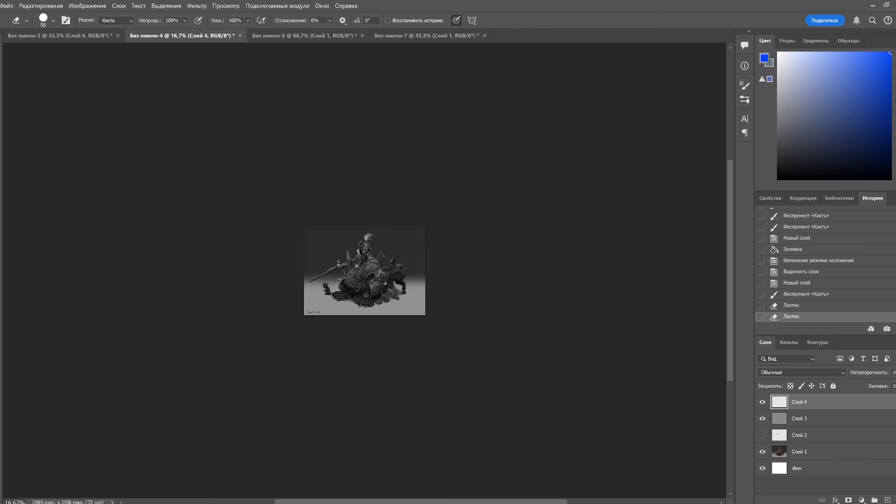
Try blue strokes down the front of the rider's helmet and chest, undoing each one
key("ctrl+plus")
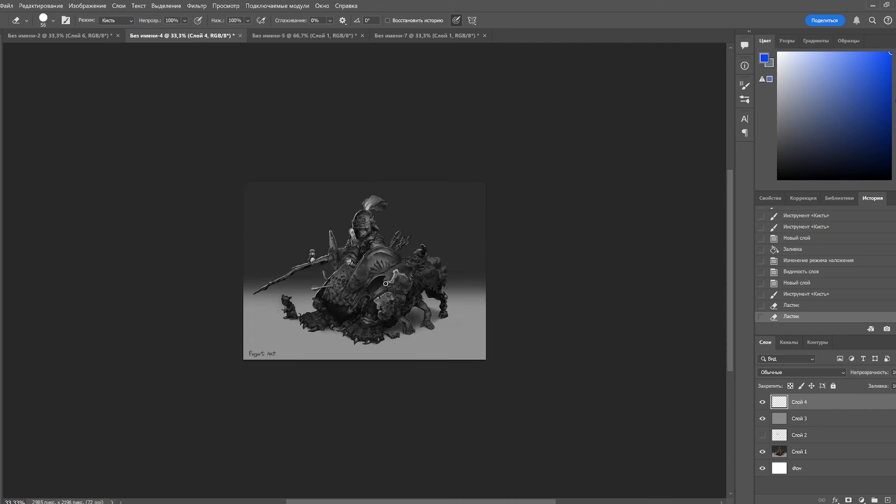
left_click_drag(357, 227, 358, 247)
key("b")
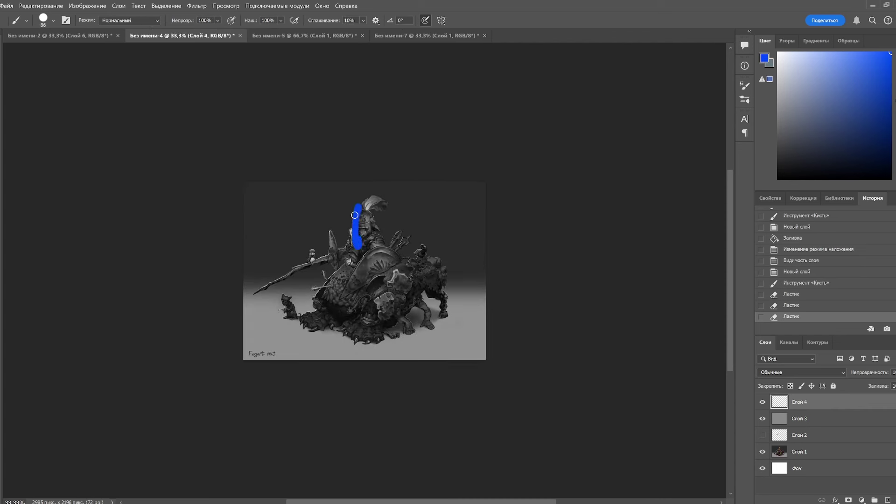
key("ctrl+z")
left_click_drag(361, 214, 357, 240)
key("ctrl+z")
Try blue strokes above the creature's front paws, on the helmet, hind leg and rider's torso, undoing each one
left_click_drag(332, 307, 352, 316)
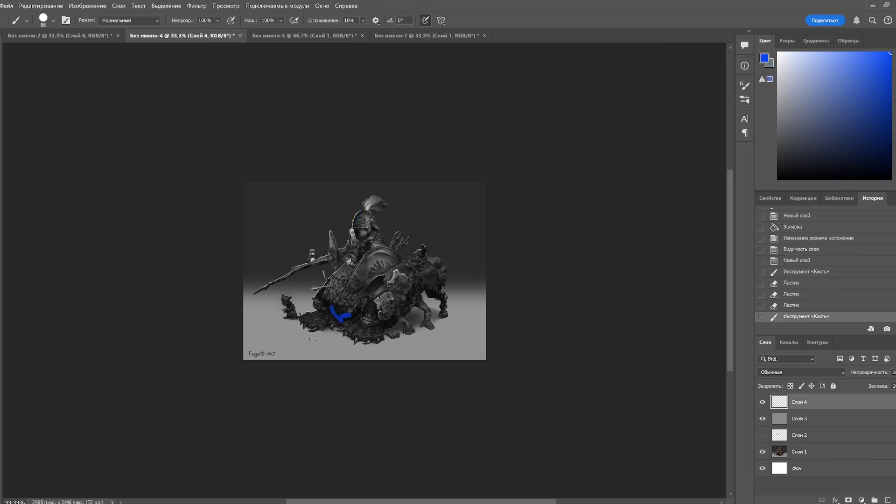
key("ctrl+z")
left_click_drag(361, 209, 358, 236)
key("ctrl+z")
left_click_drag(433, 293, 444, 293)
key("ctrl+z")
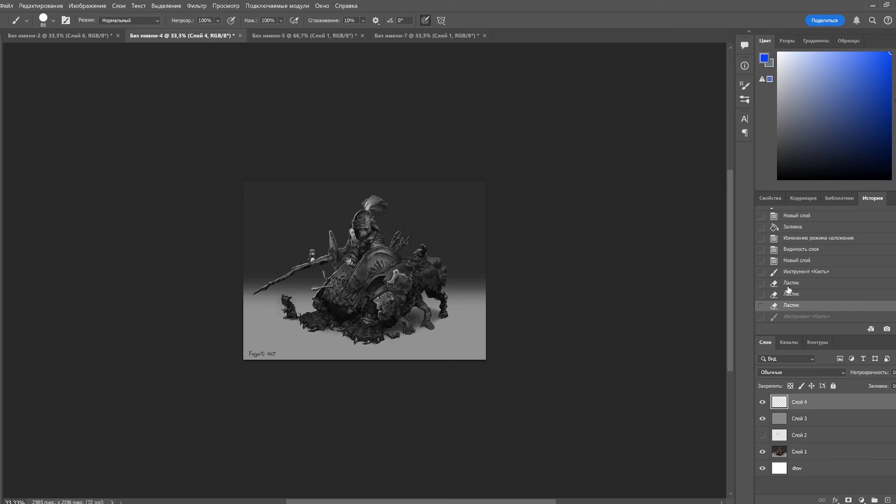
left_click_drag(363, 244, 374, 223)
key("ctrl+z")
With a 51 px brush and sampled greys, simplify the tones on the rider's helmet, shoulder, large shield and small shield
left_click(358, 230, "alt")
right_click(406, 181)
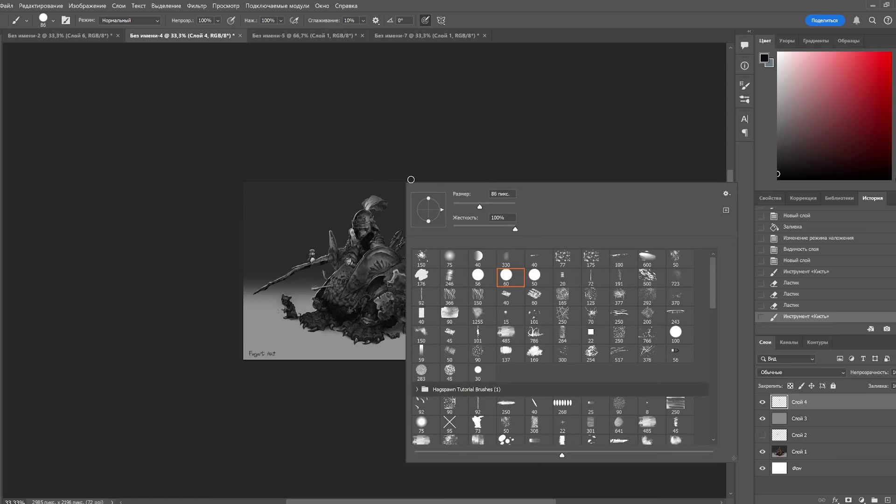
left_click_drag(474, 207, 469, 207)
left_click(364, 232, "alt")
left_click(364, 231, "alt")
left_click_drag(357, 237, 363, 212)
left_click_drag(364, 215, 368, 219)
left_click_drag(369, 249, 379, 245)
mouse_move(358, 285)
left_mouse_down()
mouse_move(349, 282)
mouse_move(363, 283)
left_mouse_up()
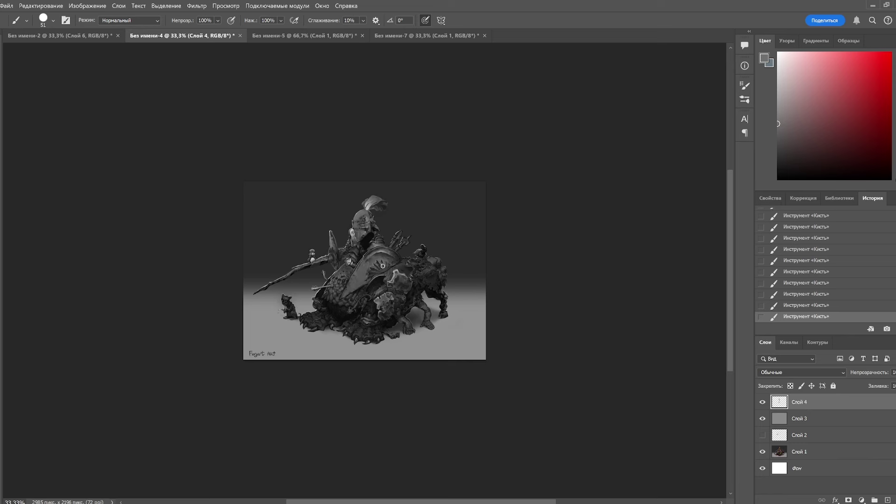
mouse_move(332, 258)
left_mouse_down()
mouse_move(337, 237)
mouse_move(334, 249)
left_mouse_up()
left_click(367, 246, "alt")
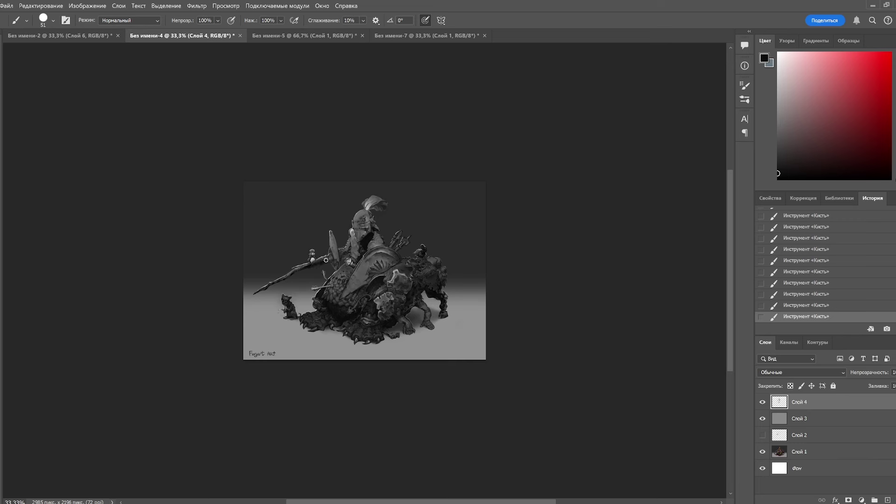
left_click(333, 245, "alt")
Add another empty layer on top and choose bright red as the painting colour
left_click(887, 499)
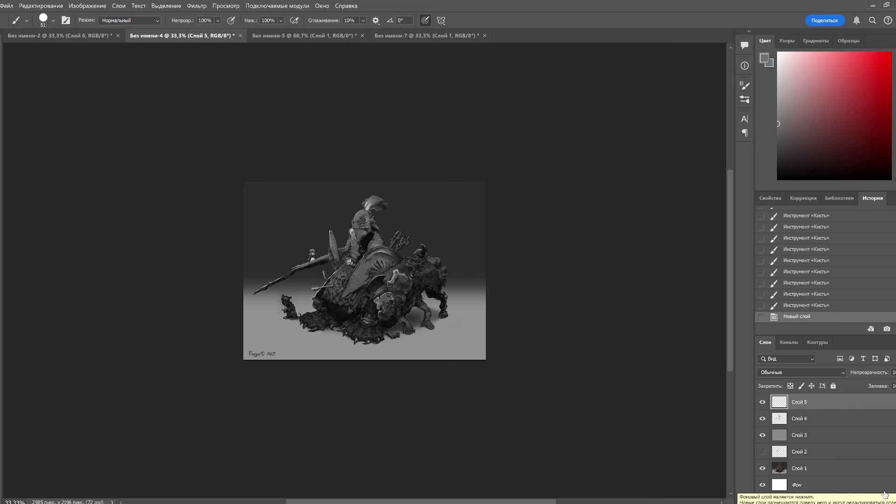
key("ctrl+z")
left_click_drag(881, 62, 891, 52)
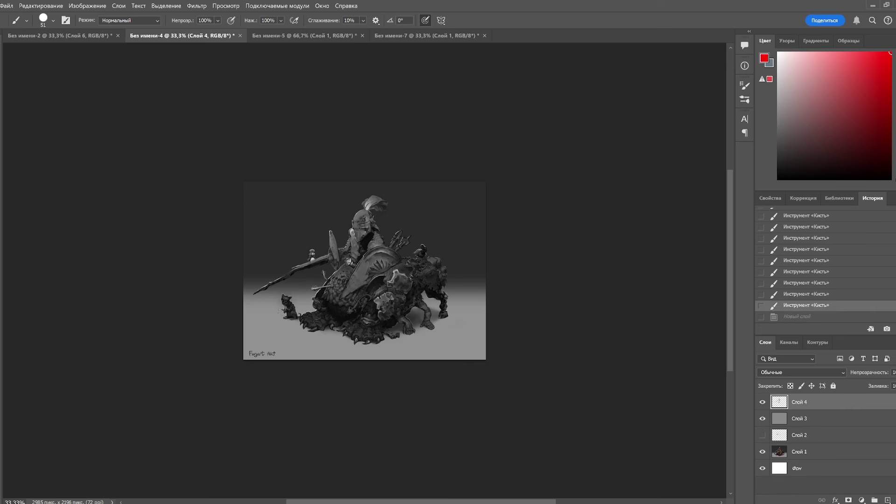
key("ctrl+shift+z")
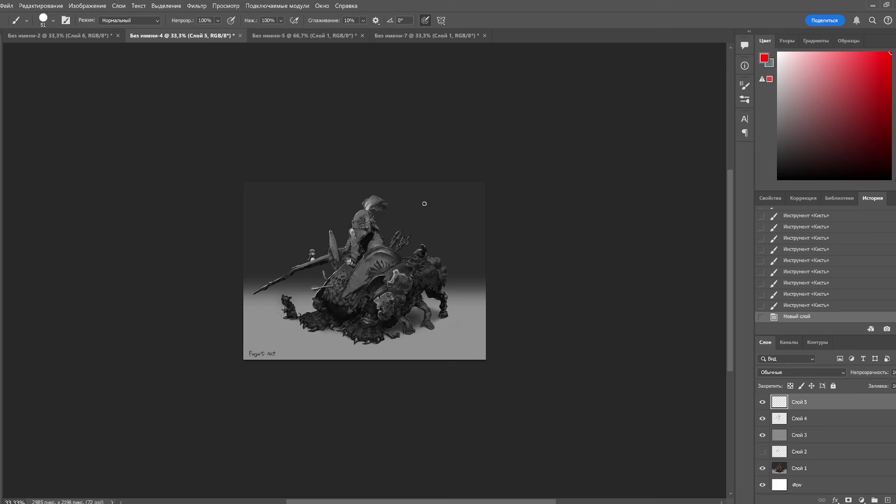
Circle the figures on the lance, ground and creature's back and a detail on its front in red, then undo the circles
mouse_move(316, 245)
left_mouse_down()
mouse_move(315, 262)
mouse_move(319, 247)
left_mouse_up()
mouse_move(282, 298)
left_mouse_down()
mouse_move(288, 287)
mouse_move(296, 299)
left_mouse_up()
left_click_drag(419, 266, 419, 250)
mouse_move(361, 296)
left_mouse_down()
mouse_move(364, 310)
mouse_move(345, 306)
left_mouse_up()
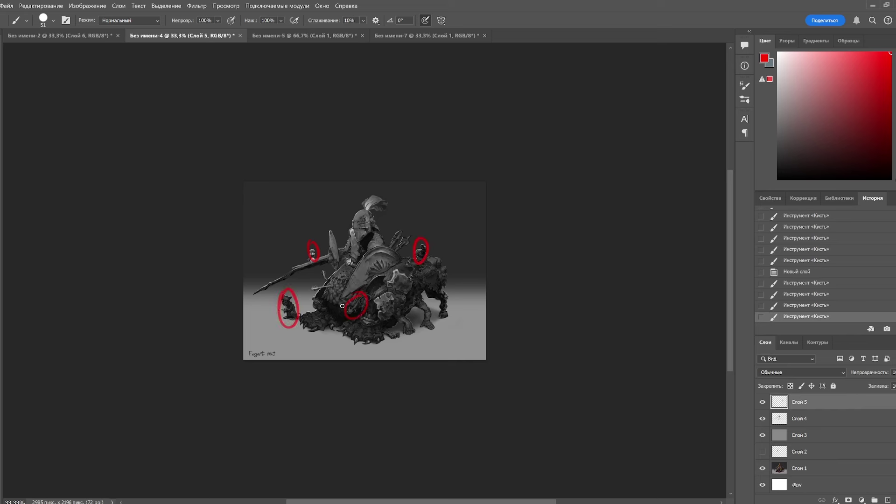
key("ctrl+z")
key("ctrl+z")
key("ctrl+z")
key("ctrl+z")
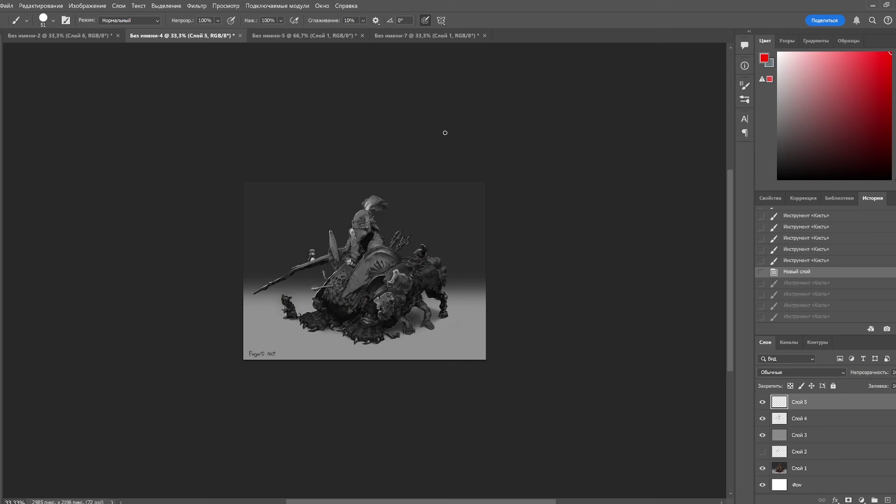
Try a large red oval around the creature's body and marks at the ground figure and lance, undoing each one
mouse_move(352, 242)
left_mouse_down()
mouse_move(334, 340)
mouse_move(355, 240)
left_mouse_up()
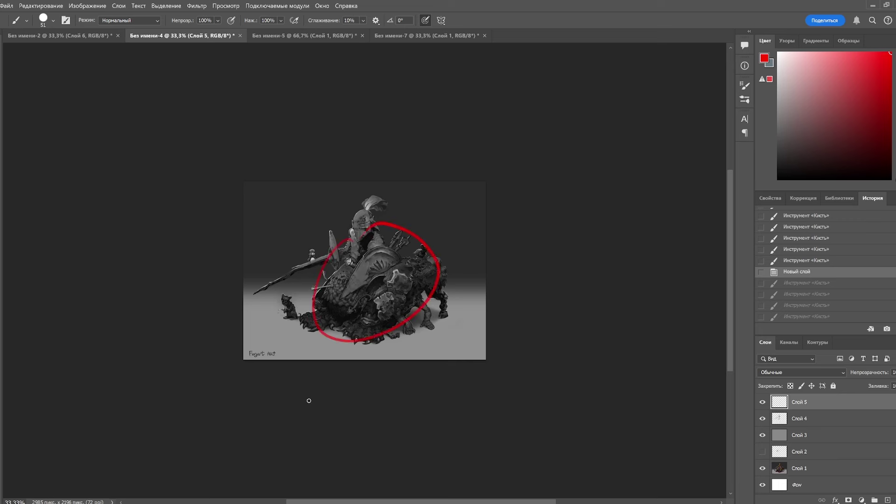
key("ctrl+z")
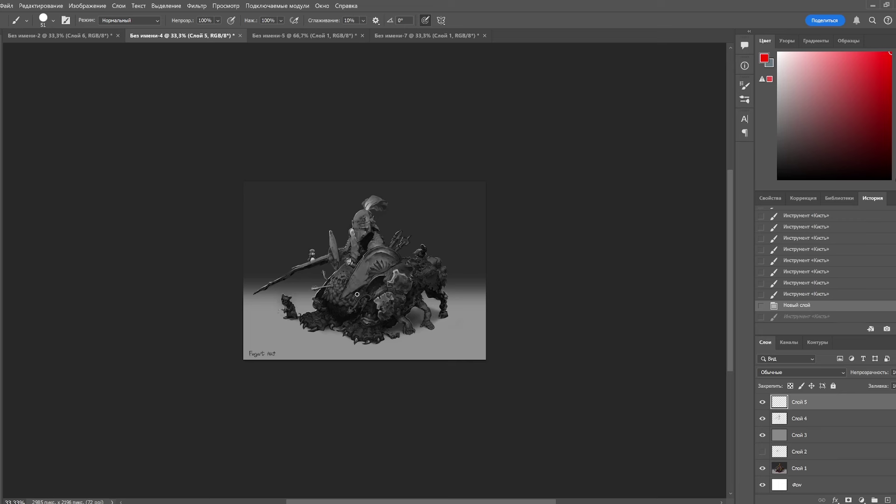
mouse_move(288, 294)
left_mouse_down()
mouse_move(293, 324)
mouse_move(290, 296)
left_mouse_up()
left_click_drag(312, 262, 300, 268)
key("ctrl+z")
key("ctrl+z")
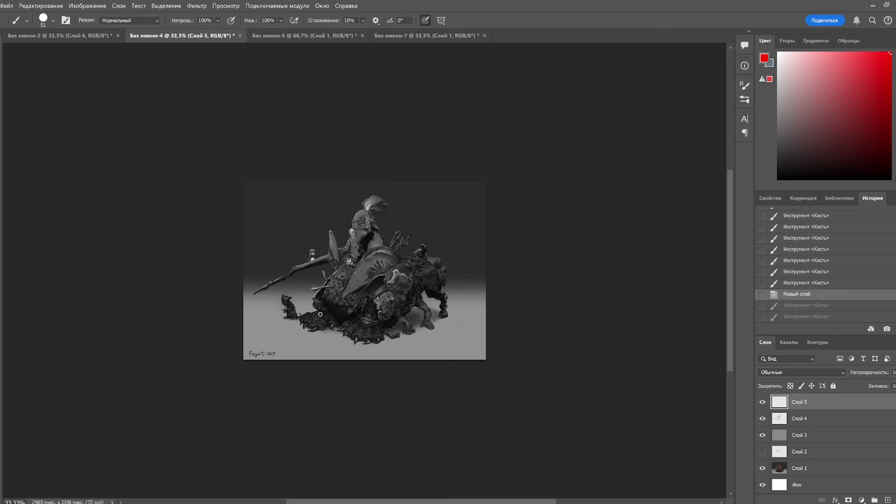
Paint out the small figure on the lance with sampled greys and touch up the shaft, undoing the unwanted tip stroke
left_click(319, 243, "alt")
left_click(303, 265, "alt")
left_click_drag(315, 251, 299, 266)
left_click_drag(250, 295, 254, 293)
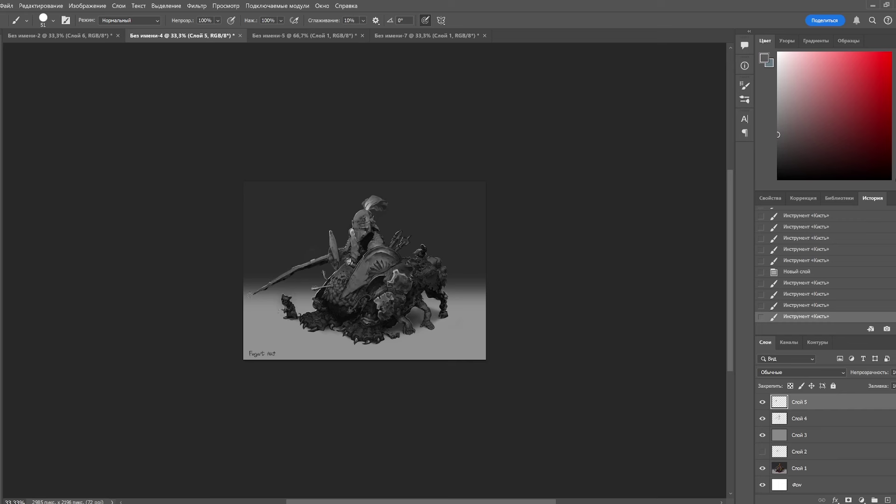
left_click(299, 269, "alt")
key("ctrl+z")
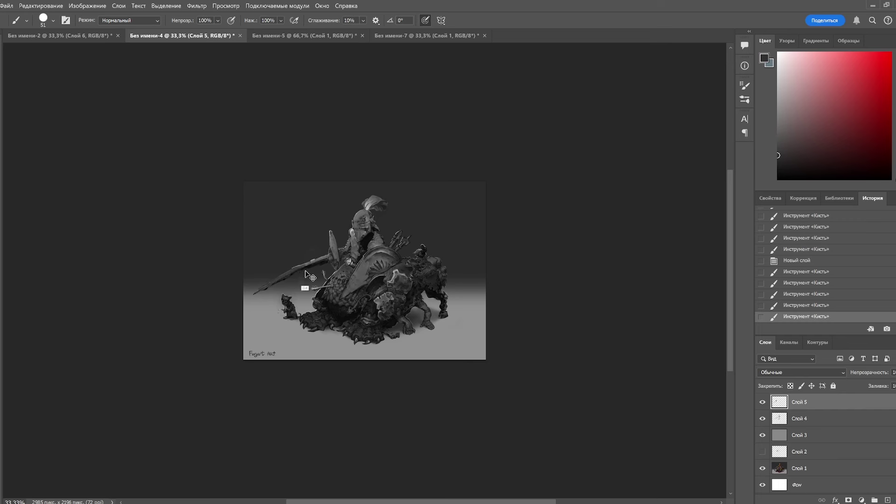
Repaint the lance as a straighter, higher shaft in dark grey and cover its old crooked tip with background tones
left_click(311, 267, "alt")
mouse_move(290, 272)
left_mouse_down()
mouse_move(311, 266)
mouse_move(262, 280)
mouse_move(310, 263)
mouse_move(264, 276)
mouse_move(298, 264)
mouse_move(291, 277)
mouse_move(253, 277)
left_mouse_up()
left_click(306, 264, "alt")
left_click(288, 265, "alt")
key("ctrl+z")
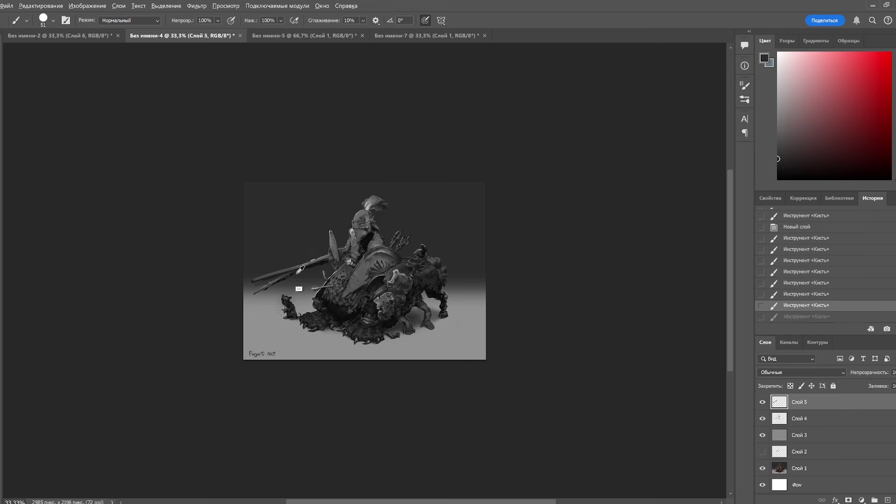
left_click_drag(257, 277, 292, 265)
left_click(264, 293, "alt")
left_click_drag(251, 295, 290, 275)
left_click(301, 275, "alt")
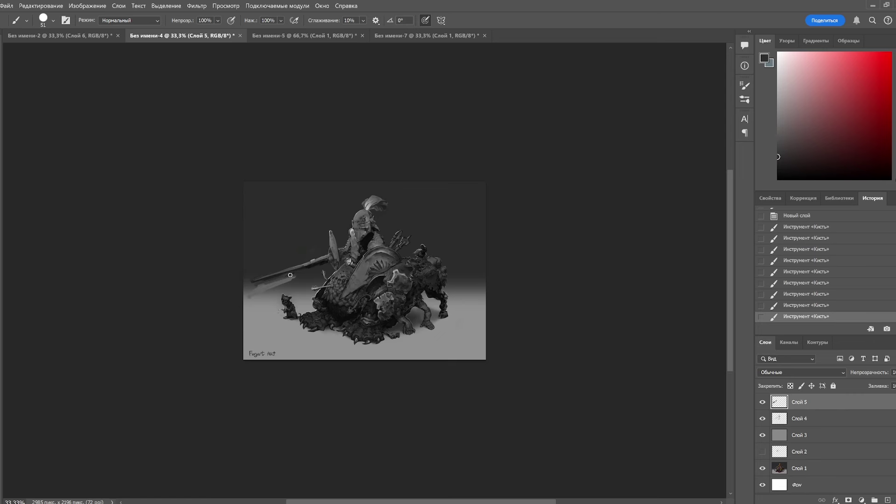
Enlarge the brush to 149 px and paint sampled background greys over the old lance remains and the small ground figure
right_click(323, 253)
left_click(410, 248)
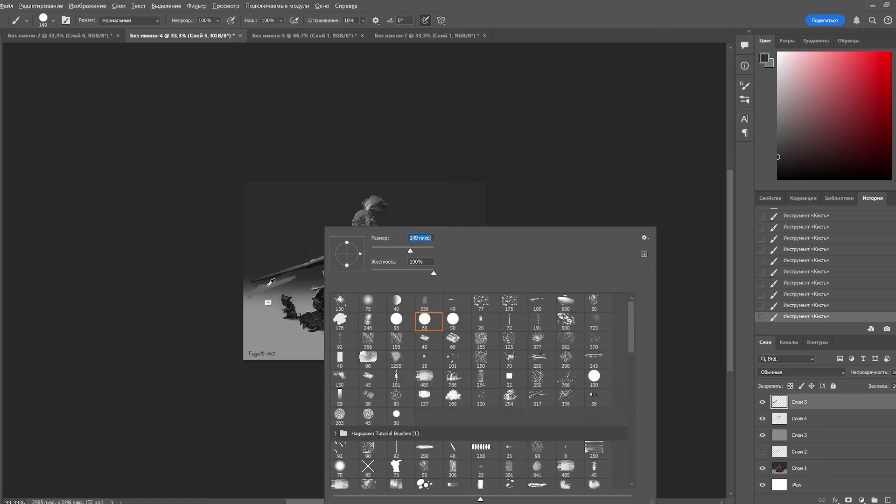
left_click(271, 282, "alt")
mouse_move(256, 288)
left_mouse_down()
mouse_move(303, 275)
mouse_move(277, 286)
mouse_move(302, 277)
mouse_move(285, 317)
mouse_move(302, 297)
mouse_move(287, 320)
left_mouse_up()
left_click(292, 280, "alt")
left_click(299, 325, "alt")
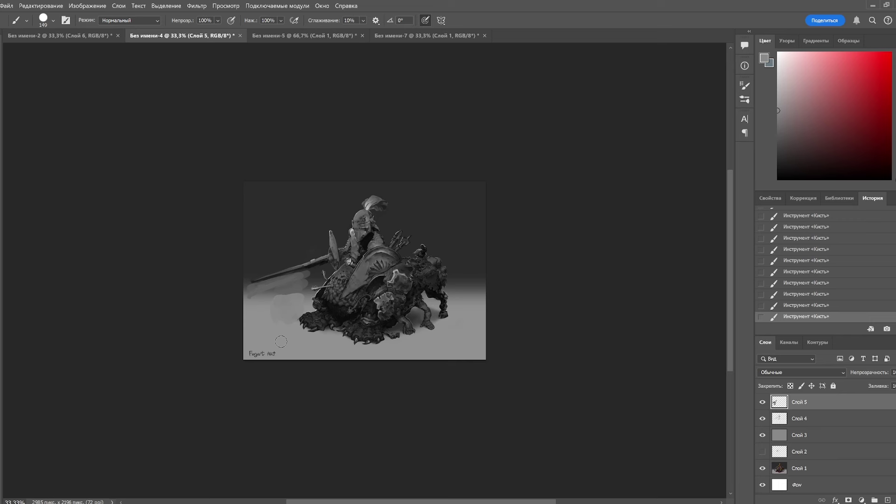
Try red strokes running from the lance diagonally down to the ground and around its middle, undoing them all
left_click(891, 55)
left_click_drag(305, 266, 256, 306)
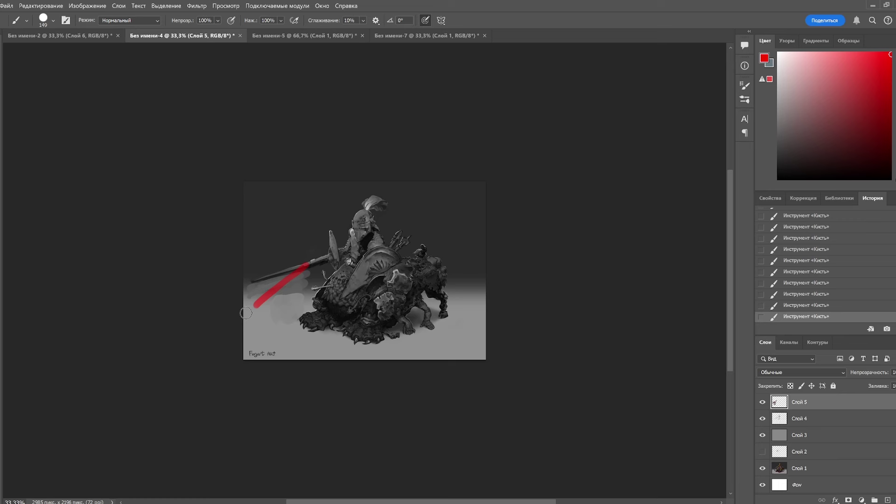
left_click(256, 305)
left_click_drag(299, 256, 311, 271)
key("ctrl+z")
key("ctrl+z")
key("ctrl+z")
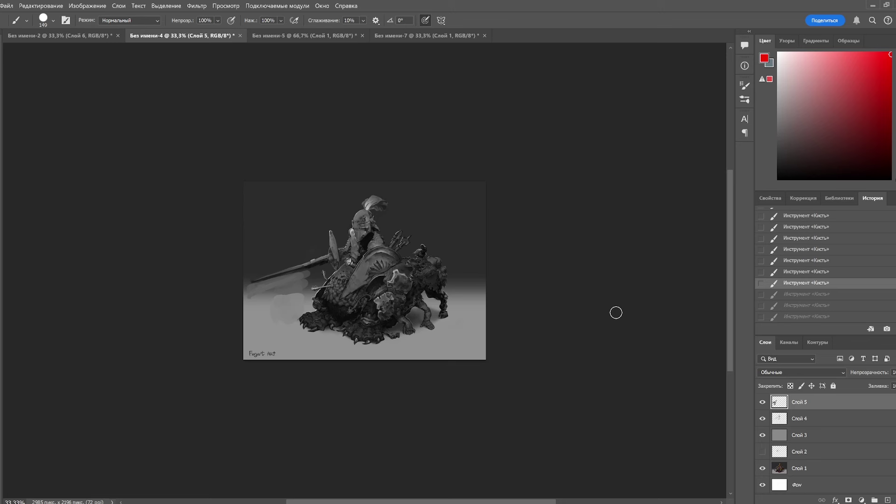
Reduce the brush to 44 px and repaint the lance's shaft and hilt area with sampled dark greys
left_click(321, 259, "alt")
right_click(359, 237)
left_click(415, 250)
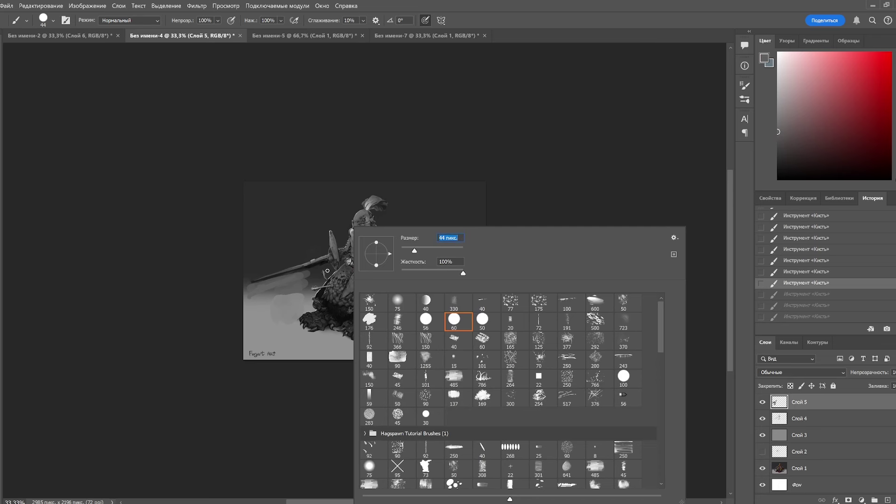
left_click(336, 256, "alt")
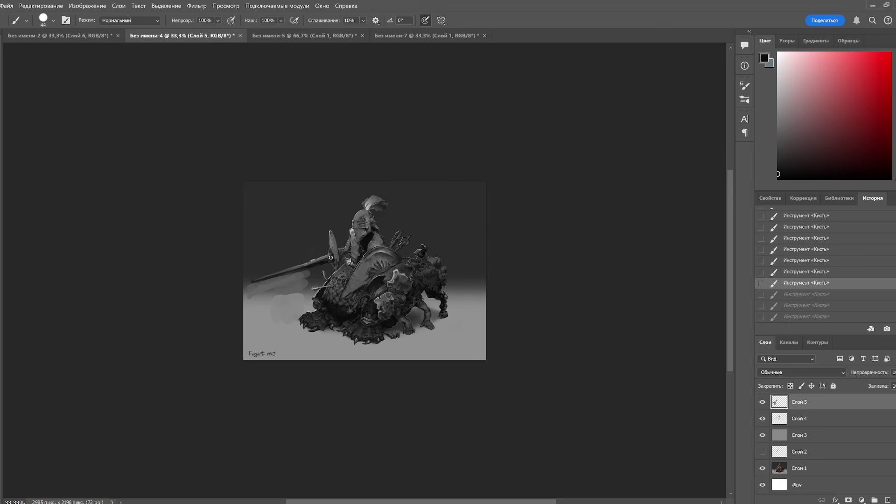
key("ctrl+shift+z")
key("ctrl+shift+z")
key("ctrl+shift+z")
left_click(337, 264, "alt")
left_click(337, 257, "alt")
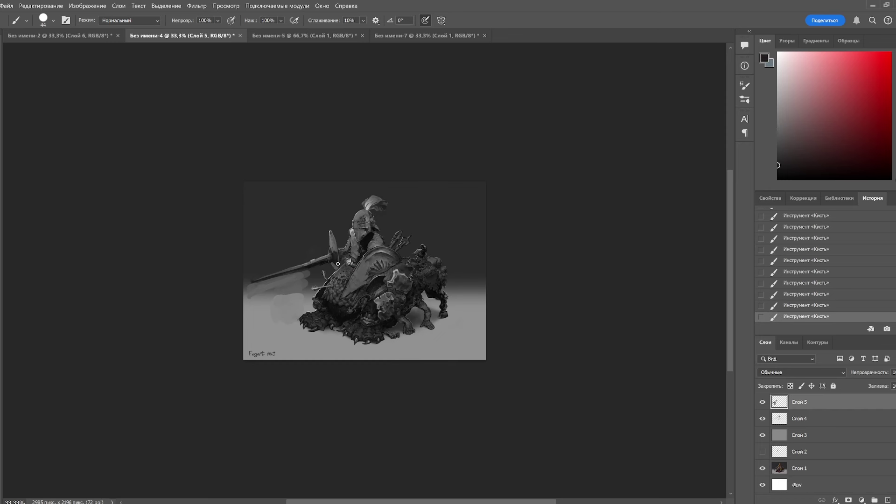
Broaden the lance into a wide sword blade with dark and mid-grey strokes
mouse_move(324, 260)
left_mouse_down()
mouse_move(256, 280)
mouse_move(325, 256)
left_mouse_up()
left_click(297, 283, "alt")
key("ctrl+z")
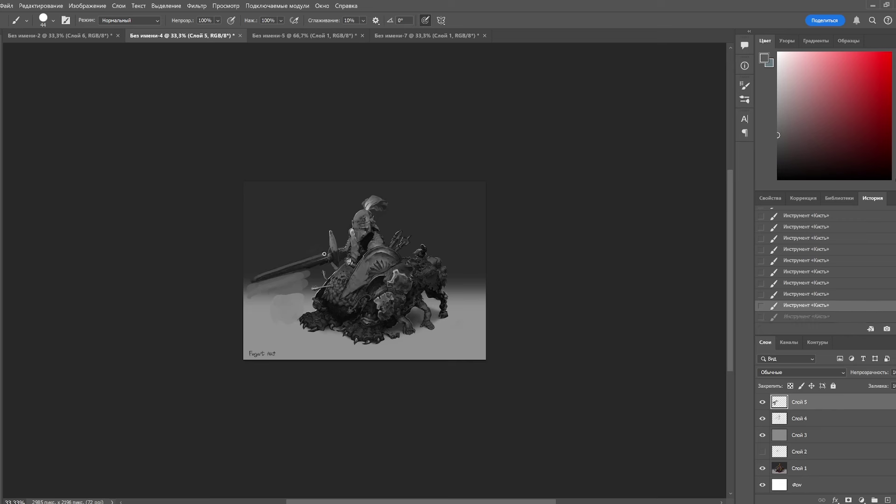
key("ctrl+shift+z")
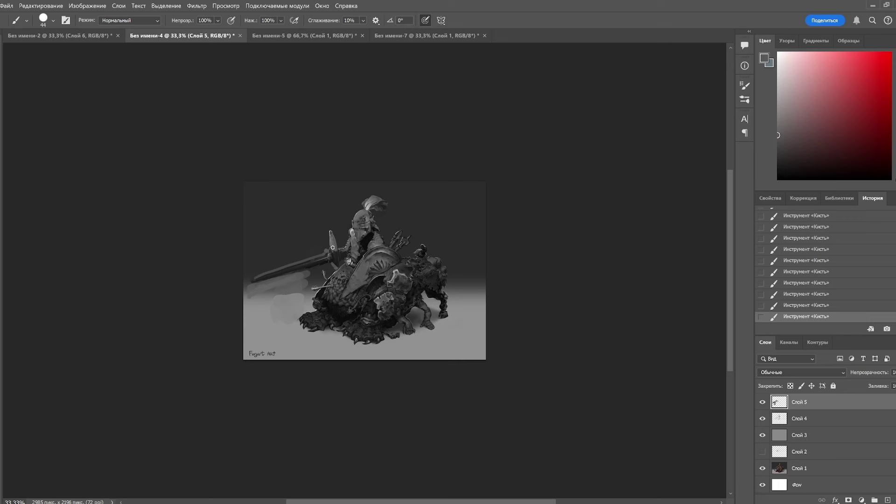
Cover the arrows behind the rider with background grey and lighten the sword's crossguard and the rider's arm
left_click(392, 244, "alt")
left_click_drag(389, 234, 402, 242)
left_click(353, 231, "alt")
left_click_drag(338, 259, 339, 246)
left_click(368, 224, "alt")
left_click_drag(331, 236, 334, 250)
left_click_drag(351, 230, 345, 249)
Compare the repaint with the original by hiding and restoring the Слой 5 and Слой 4 layers
left_click(763, 402)
left_click(763, 402)
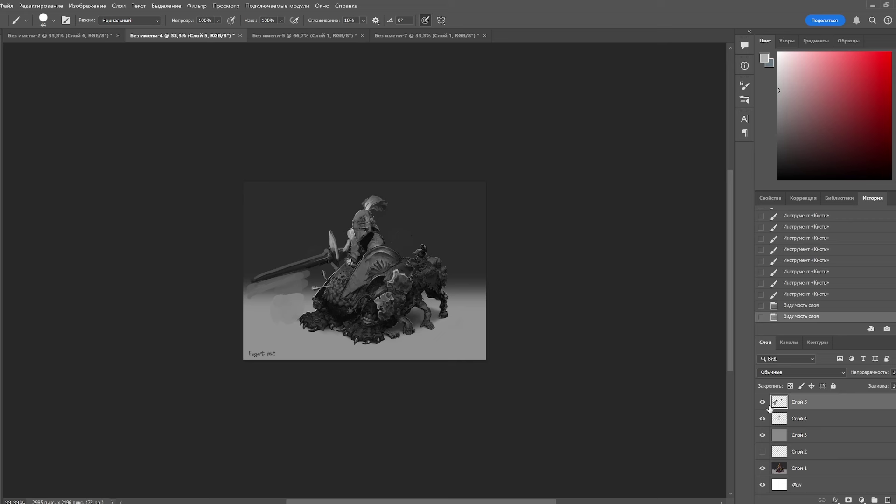
left_click(763, 402)
left_click(763, 418)
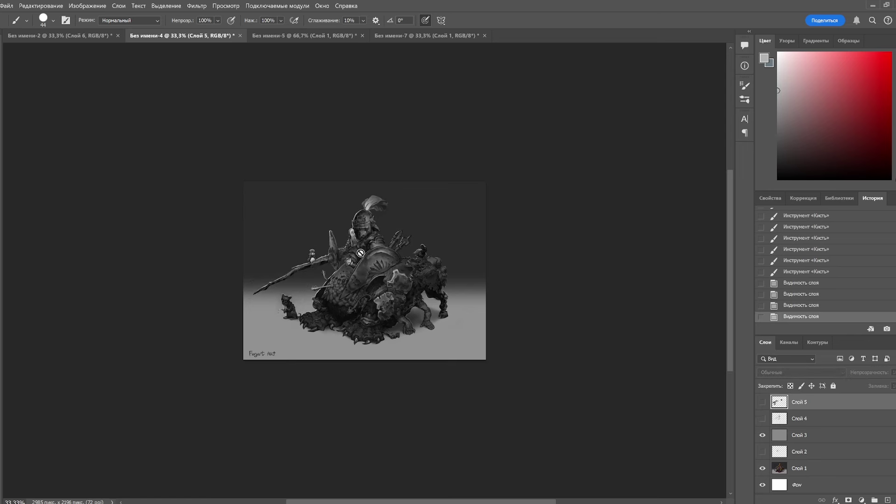
key("ctrl+plus")
key("ctrl+plus")
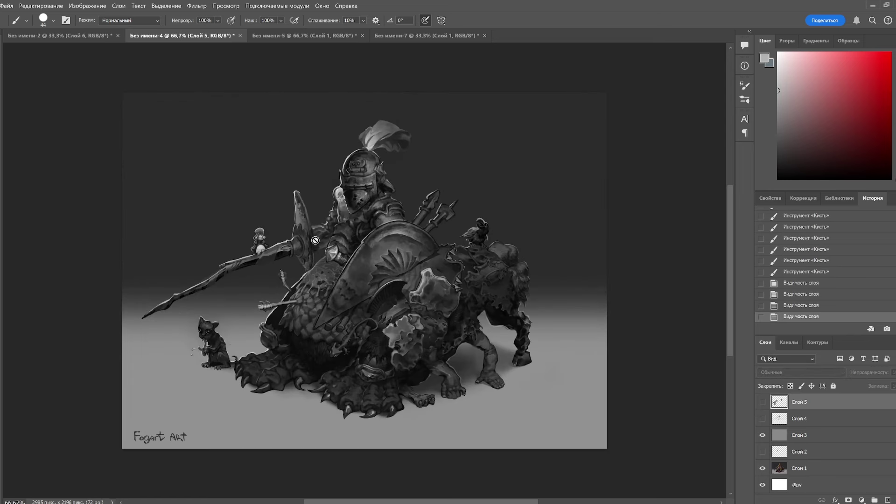
key("ctrl+minus")
key("ctrl+minus")
key("ctrl+minus")
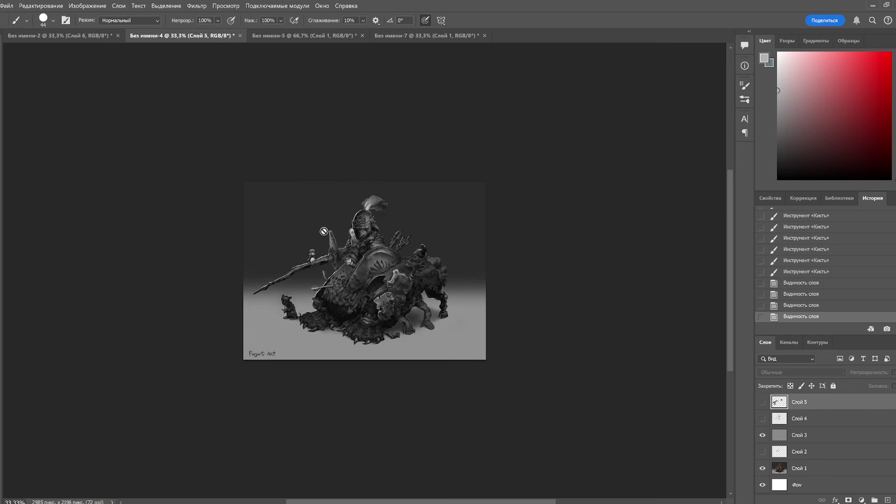
left_click(763, 419)
left_click(763, 419)
left_click(763, 419)
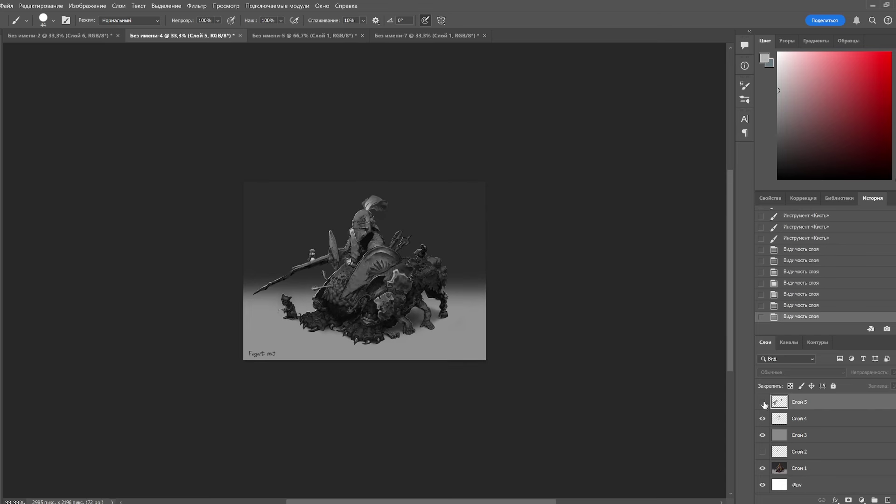
left_click(763, 401)
Repaint the rider's forearm and hand behind the sword hilt with sampled greys
left_click(349, 265, "alt")
mouse_move(349, 267)
left_mouse_down()
mouse_move(347, 259)
mouse_move(338, 271)
mouse_move(367, 244)
mouse_move(347, 254)
left_mouse_up()
left_click(343, 261, "alt")
left_click(354, 249, "alt")
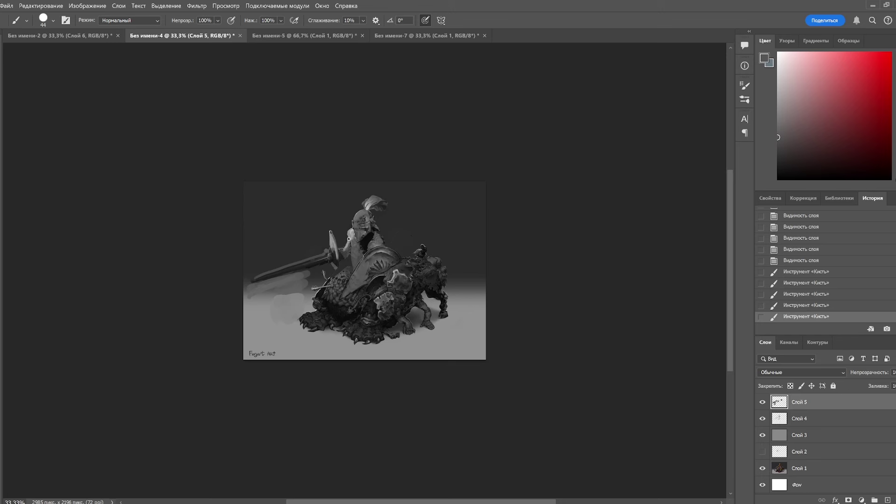
Repaint the helmet's plume as a tall upright crest reaching the canvas's upper edge, with dark stripes
left_click(370, 203, "alt")
mouse_move(369, 202)
left_mouse_down()
mouse_move(385, 187)
mouse_move(372, 184)
mouse_move(366, 196)
mouse_move(386, 188)
mouse_move(384, 206)
left_mouse_up()
left_click(368, 206, "alt")
left_click(388, 196, "alt")
left_click(374, 230, "alt")
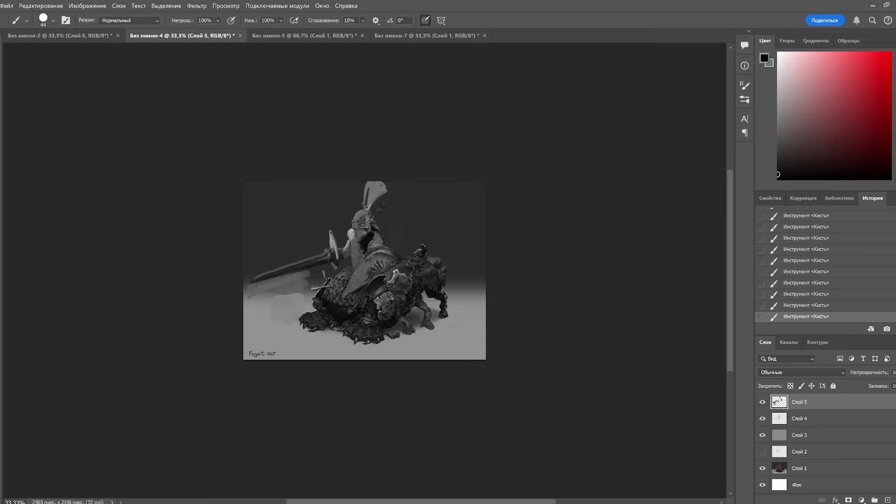
mouse_move(372, 187)
left_mouse_down()
mouse_move(390, 183)
mouse_move(369, 208)
mouse_move(382, 190)
mouse_move(363, 197)
mouse_move(366, 186)
mouse_move(362, 210)
left_mouse_up()
Reduce the brush to 21 px and repaint the helmet with lighter planes and a dark shadow beneath it
right_click(383, 191)
left_click(437, 218)
left_click(366, 214, "alt")
left_click(350, 234, "alt")
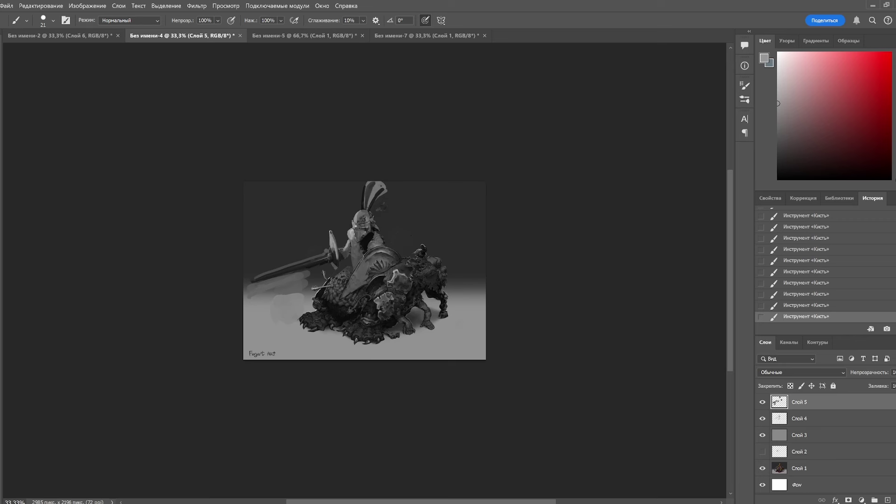
left_click(362, 224, "alt")
left_click_drag(357, 214, 359, 223)
left_click(372, 234, "alt")
left_click_drag(358, 229, 366, 230)
Add a dark brim to the helmet and clean up its back edge with sampled greys
left_click(370, 223, "alt")
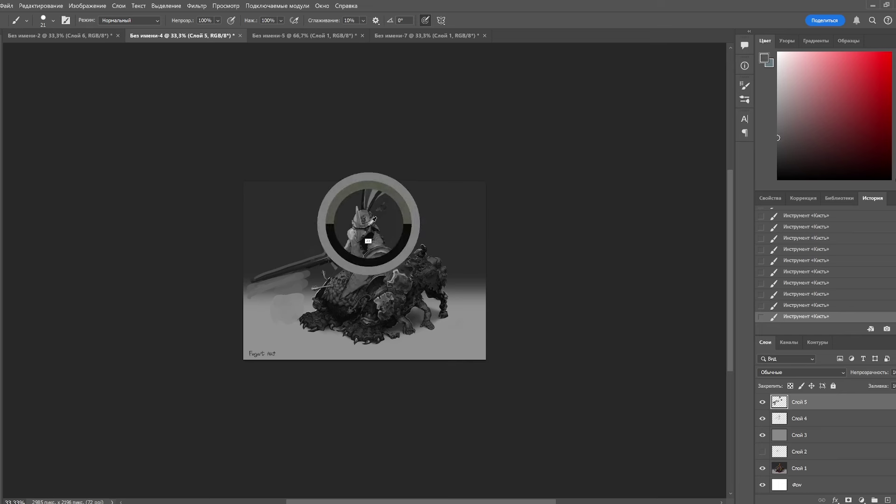
left_click(372, 213, "alt")
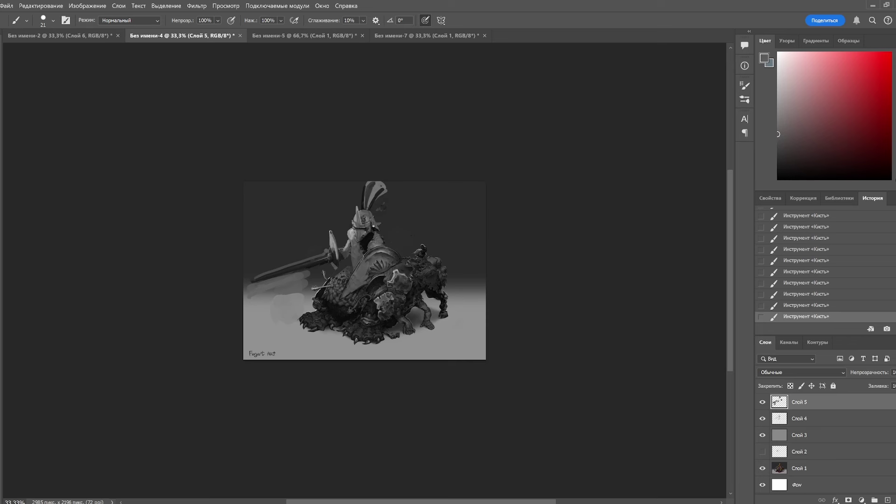
left_click(381, 225, "alt")
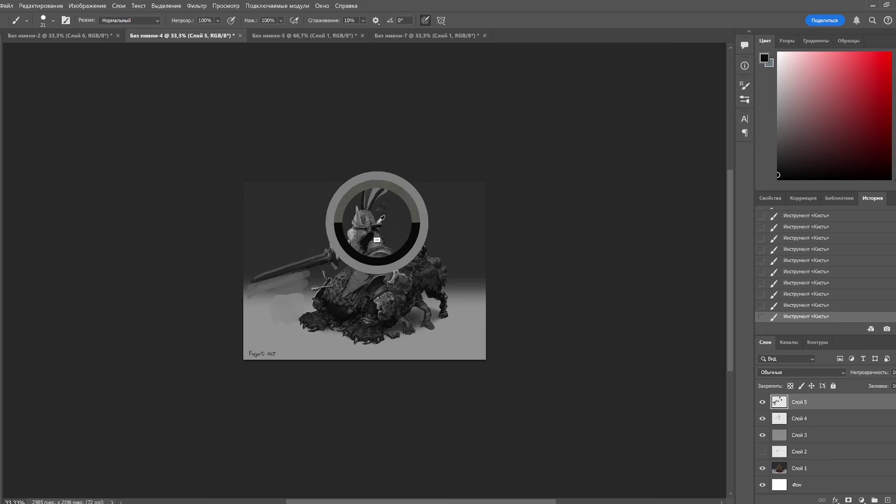
left_click(374, 216, "alt")
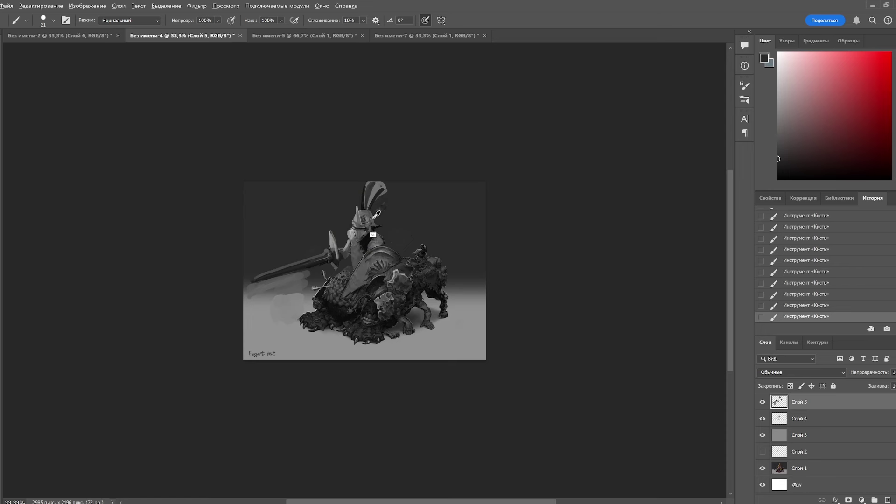
left_click(390, 209, "alt")
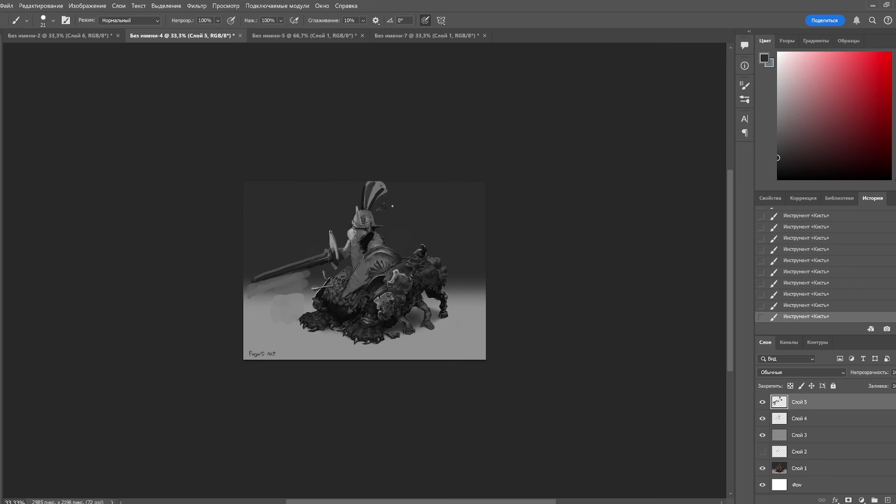
Brighten the plume with a sampled light grey and enlarge the brush to 55 px
right_click(391, 237)
key("Escape")
left_click(366, 190, "alt")
right_click(397, 209)
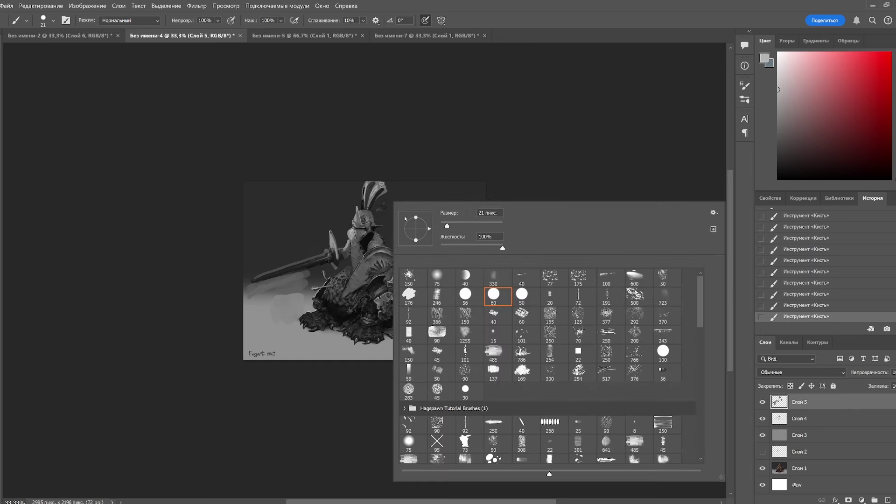
left_click(458, 228)
key("Escape")
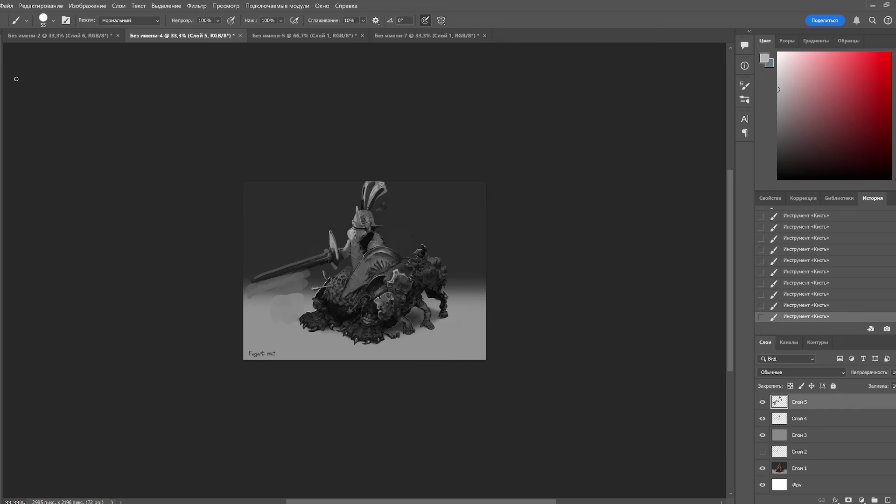
Lasso the rider with his sword, paste a copy in place on a new layer and transform it smaller, further forward over the mount
key("l")
mouse_move(348, 182)
left_mouse_down()
mouse_move(403, 180)
mouse_move(402, 260)
mouse_move(339, 300)
mouse_move(352, 268)
mouse_move(344, 259)
mouse_move(334, 271)
mouse_move(249, 282)
mouse_move(326, 234)
mouse_move(348, 186)
left_mouse_up()
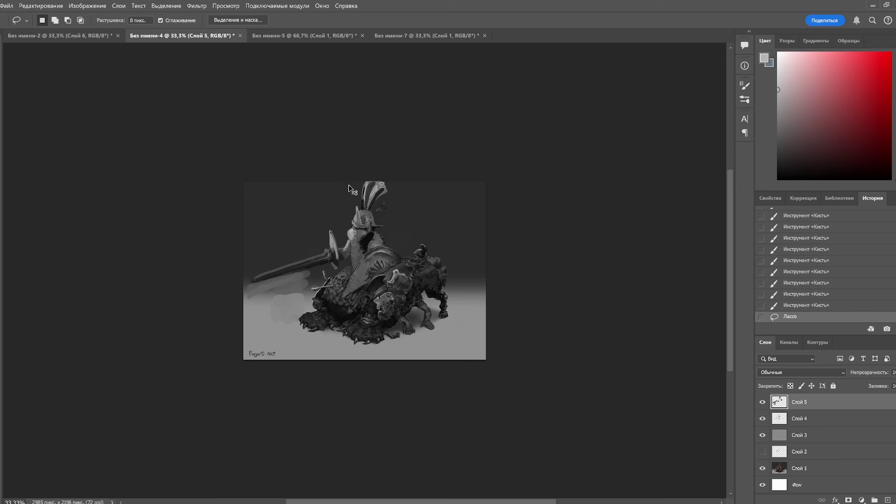
key("ctrl+shift+v")
key("ctrl+t")
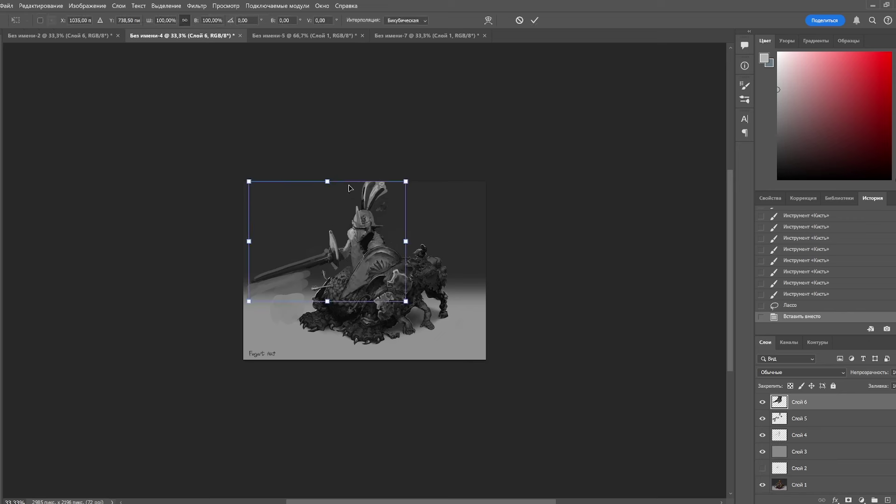
left_click_drag(404, 181, 374, 208)
key("Return")
Paint out the old rider and sword around the moved copy with sampled background grey at 136 px
key("b")
left_click(390, 201, "alt")
right_click(396, 198)
left_click(476, 226)
mouse_move(377, 178)
left_mouse_down()
mouse_move(385, 199)
mouse_move(371, 213)
mouse_move(380, 242)
mouse_move(374, 256)
mouse_move(385, 244)
mouse_move(374, 259)
left_mouse_up()
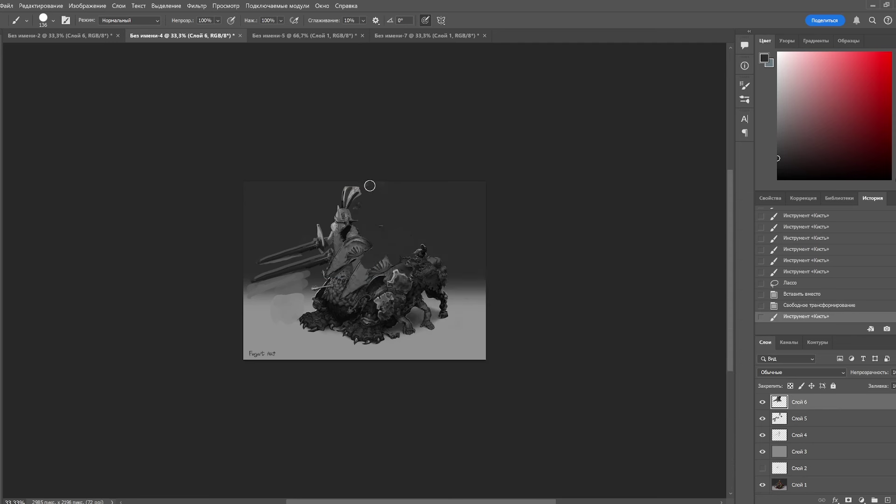
mouse_move(254, 275)
left_mouse_down()
mouse_move(329, 255)
mouse_move(303, 266)
mouse_move(307, 279)
left_mouse_up()
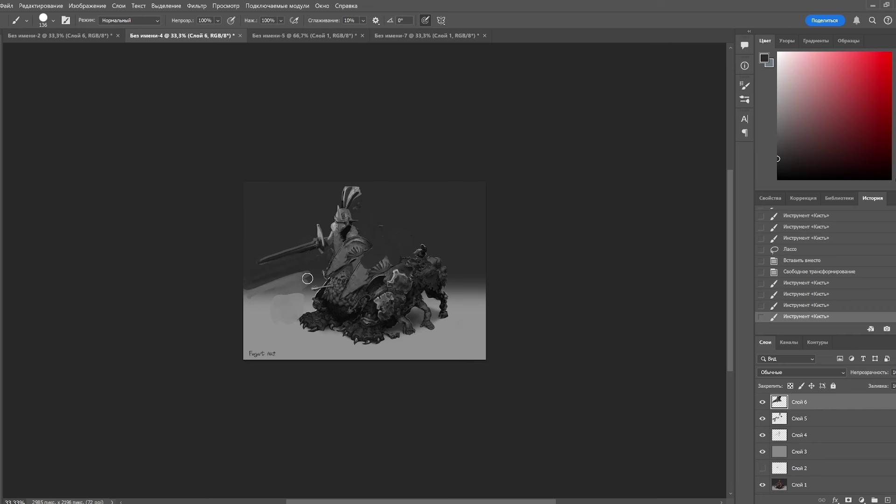
left_click(386, 230, "alt")
left_click_drag(380, 226, 401, 231)
Simplify the shield's shape with a sampled mid-grey and redraw its edge and emblem with a 21 px brush
left_click(336, 280, "alt")
mouse_move(334, 276)
left_mouse_down()
mouse_move(369, 250)
mouse_move(346, 262)
left_mouse_up()
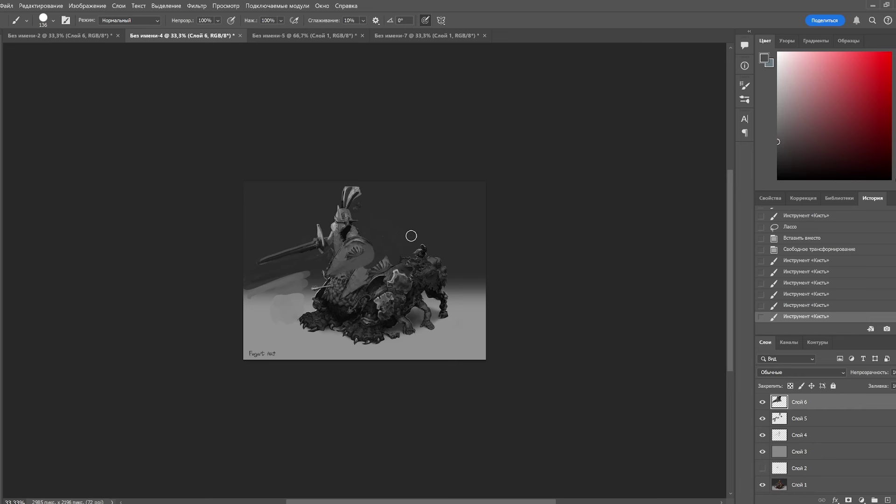
right_click(402, 229)
left_click_drag(458, 250, 456, 250)
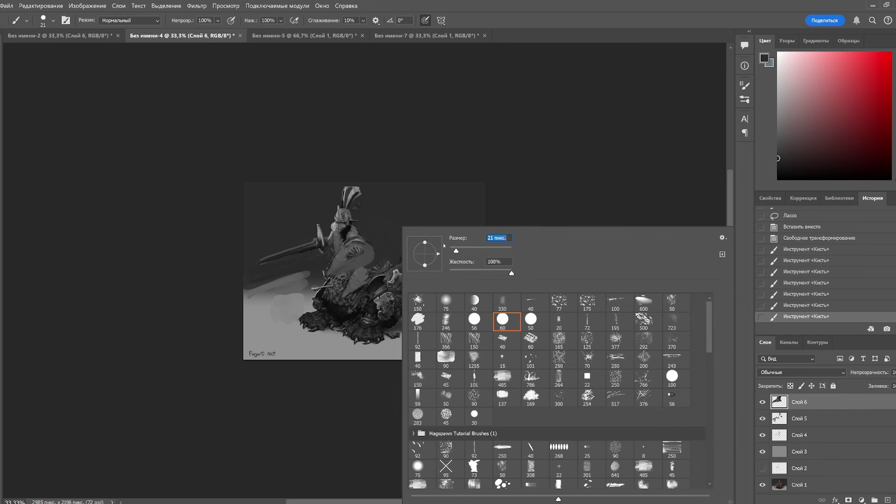
left_click(365, 252)
mouse_move(360, 262)
left_mouse_down()
mouse_move(350, 267)
mouse_move(363, 267)
mouse_move(367, 247)
left_mouse_up()
key("ctrl+z")
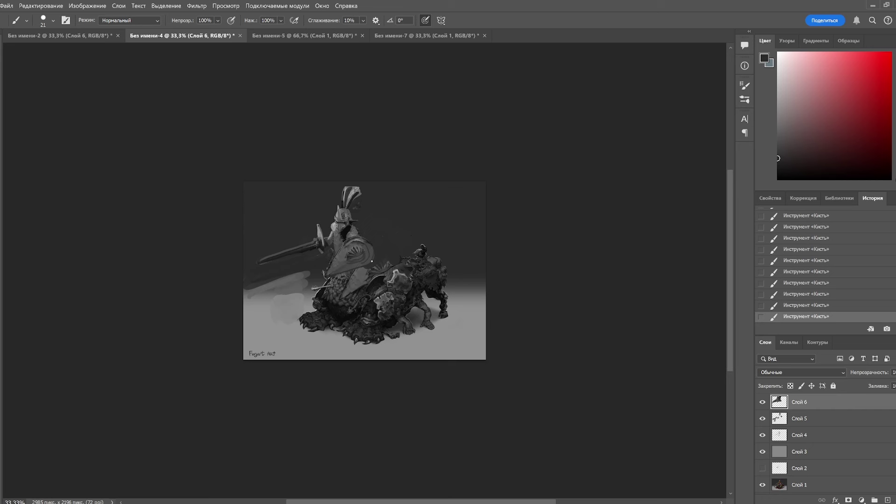
On a new layer, outline the rider's narrow vertical mass and the mount's rectangular body with a 50 px red brush
right_click(409, 256)
left_click(473, 250)
left_click(357, 274, "alt")
left_click(886, 499)
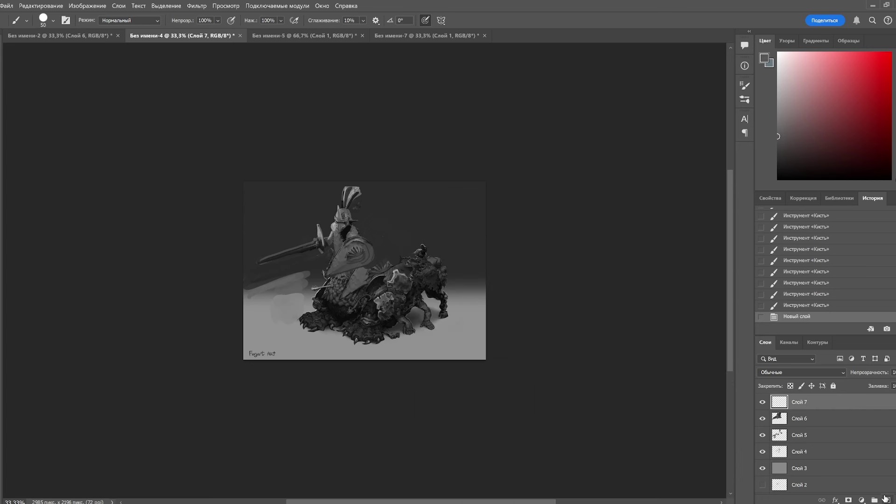
left_click(891, 52)
mouse_move(359, 186)
left_mouse_down()
mouse_move(359, 267)
mouse_move(341, 280)
mouse_move(344, 194)
left_mouse_up()
mouse_move(393, 261)
left_mouse_down()
mouse_move(440, 266)
mouse_move(440, 328)
mouse_move(330, 330)
left_mouse_up()
left_click_drag(333, 264, 337, 327)
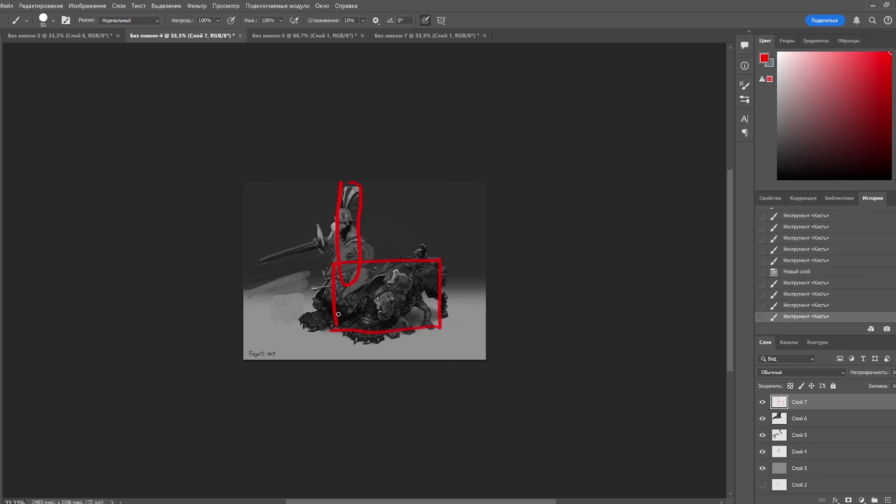
Hide the red markup layer and the moved-rider layer Слой 6, and add a new empty layer
left_click(763, 402)
left_click(762, 418)
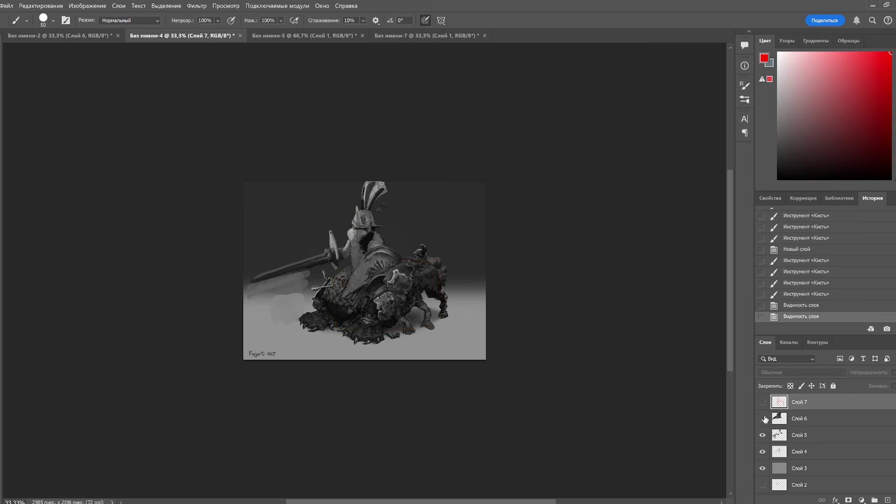
left_click(763, 402)
key("e")
key("ctrl+z")
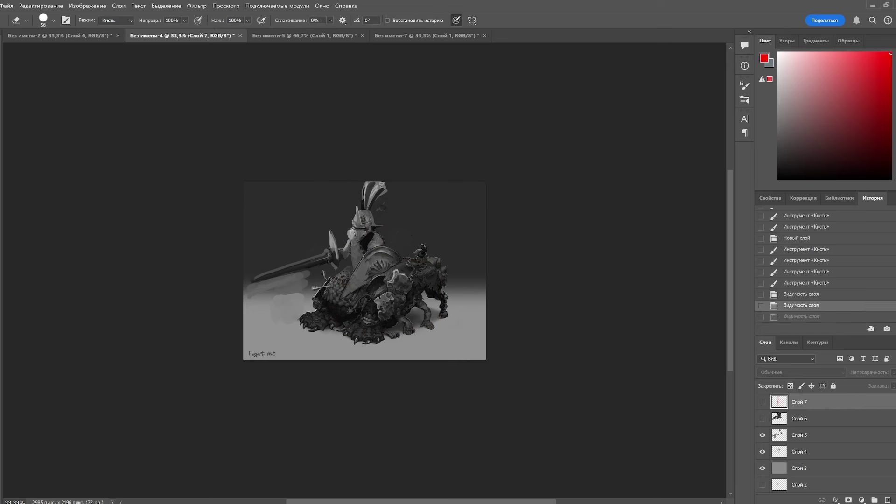
key("ctrl+shift+alt+n")
Try a red triangle over the whole rider and mount and a stroke beside the helmet, undoing both
key("b")
mouse_move(365, 183)
left_mouse_down()
mouse_move(451, 313)
mouse_move(303, 333)
mouse_move(369, 182)
left_mouse_up()
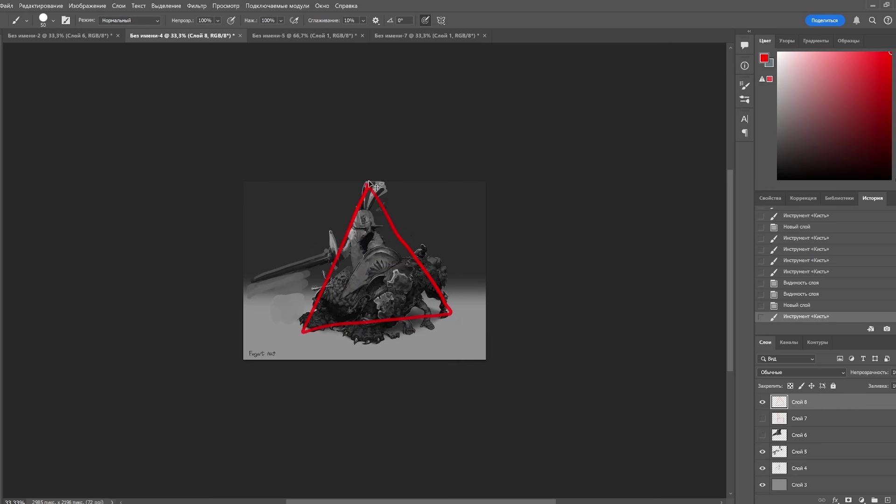
key("ctrl+z")
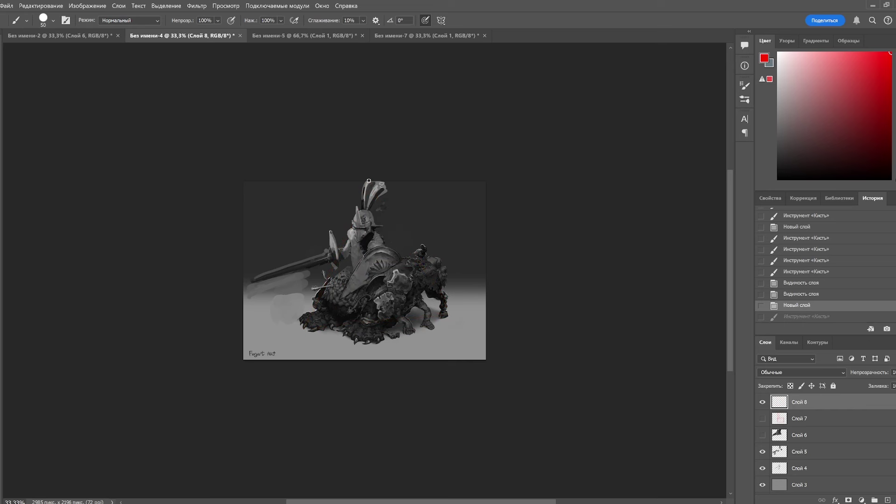
mouse_move(361, 203)
left_mouse_down()
mouse_move(391, 203)
mouse_move(349, 215)
left_mouse_up()
key("ctrl+z")
Try red vertical and diagonal strokes across the rider's front and the mount, undoing them all
mouse_move(321, 189)
left_mouse_down()
mouse_move(350, 214)
mouse_move(329, 259)
left_mouse_up()
mouse_move(322, 224)
left_mouse_down()
mouse_move(325, 286)
mouse_move(364, 312)
left_mouse_up()
mouse_move(351, 218)
left_mouse_down()
mouse_move(356, 241)
mouse_move(434, 259)
mouse_move(431, 298)
mouse_move(351, 312)
left_mouse_up()
key("ctrl+z")
key("ctrl+z")
key("ctrl+z")
key("ctrl+z")
Trace the mount's front leg and paw in red, hide that markup layer and show Слой 6 again
mouse_move(352, 265)
left_mouse_down()
mouse_move(326, 280)
mouse_move(319, 310)
mouse_move(340, 312)
left_mouse_up()
mouse_move(353, 287)
left_mouse_down()
mouse_move(337, 302)
mouse_move(354, 310)
mouse_move(305, 317)
mouse_move(311, 329)
mouse_move(336, 322)
left_mouse_up()
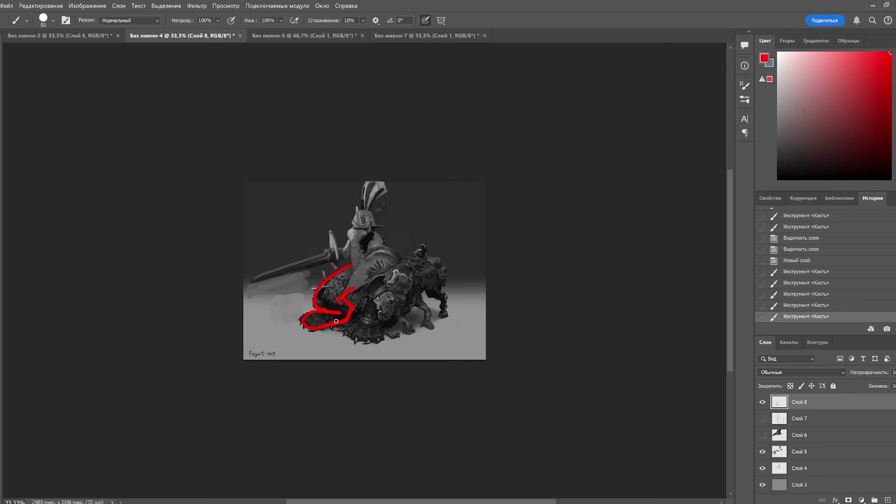
left_click(762, 402)
left_click(763, 435)
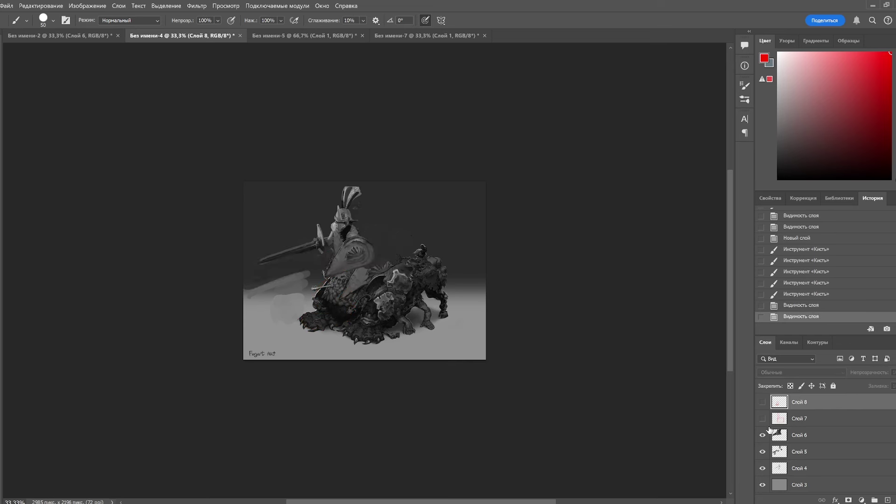
Add a new layer and paint over the mount's dark head and chest with greys sampled from around it
left_click(887, 499)
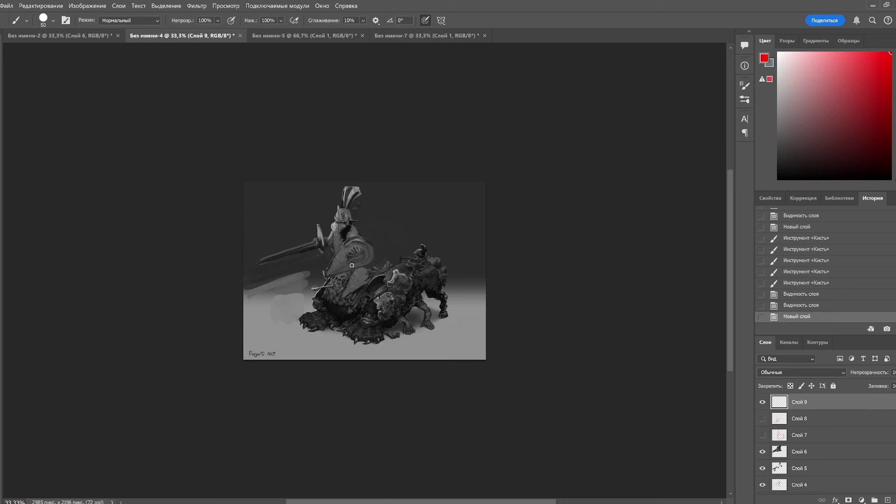
left_click(352, 286, "alt")
mouse_move(348, 284)
left_mouse_down()
mouse_move(332, 301)
mouse_move(317, 300)
left_mouse_up()
left_click(320, 281, "alt")
left_click(315, 292, "alt")
left_click(316, 295, "alt")
left_click(312, 299, "alt")
mouse_move(314, 294)
left_mouse_down()
mouse_move(315, 307)
mouse_move(326, 301)
mouse_move(331, 311)
mouse_move(330, 289)
left_mouse_up()
left_click(334, 309, "alt")
mouse_move(331, 277)
left_mouse_down()
mouse_move(326, 285)
mouse_move(335, 277)
mouse_move(347, 306)
mouse_move(352, 302)
mouse_move(343, 301)
left_mouse_up()
left_click(321, 280, "alt")
left_click(332, 310, "alt")
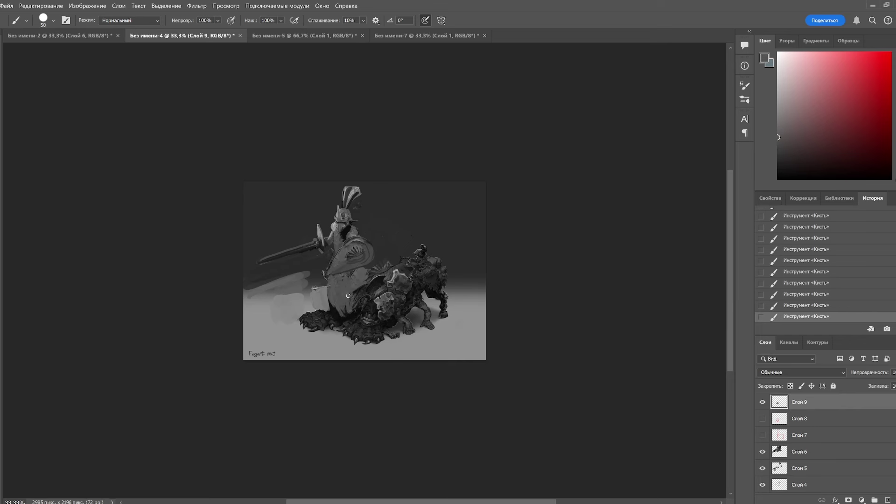
Darken the rider's shield and smooth the mount's body below it with sampled greys, using a 127 px brush for the larger strokes
left_click(385, 252, "alt")
left_click_drag(344, 301, 368, 297)
left_click(344, 236, "alt")
right_click(383, 221)
left_click(465, 247)
mouse_move(334, 270)
left_mouse_down()
mouse_move(359, 261)
mouse_move(331, 273)
mouse_move(365, 255)
mouse_move(365, 265)
mouse_move(367, 248)
mouse_move(354, 269)
mouse_move(357, 256)
mouse_move(346, 259)
mouse_move(380, 244)
left_mouse_up()
left_click(360, 291, "alt")
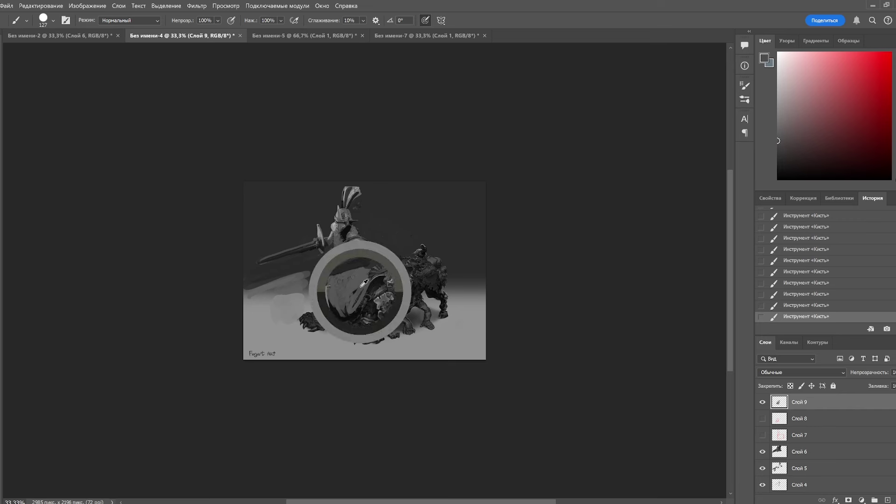
mouse_move(364, 274)
left_mouse_down()
mouse_move(356, 303)
mouse_move(368, 303)
left_mouse_up()
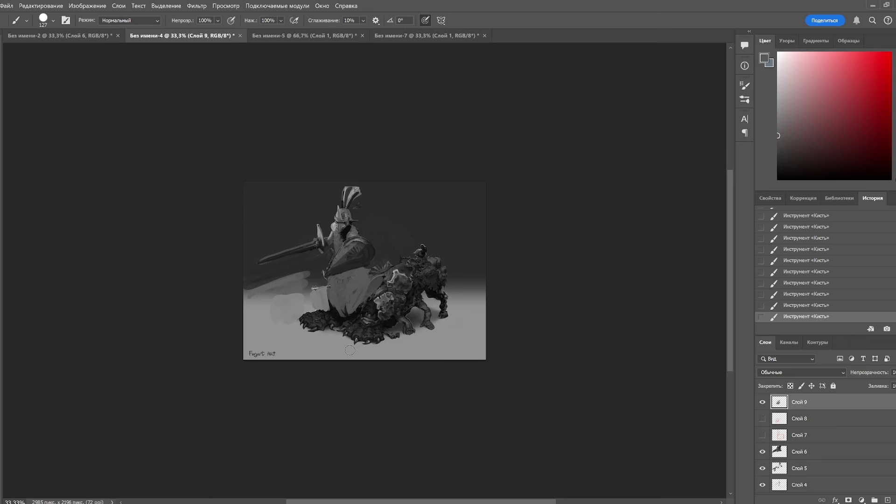
Copy the whole merged picture to a new layer and extend the canvas downward with content-aware crop
key("m")
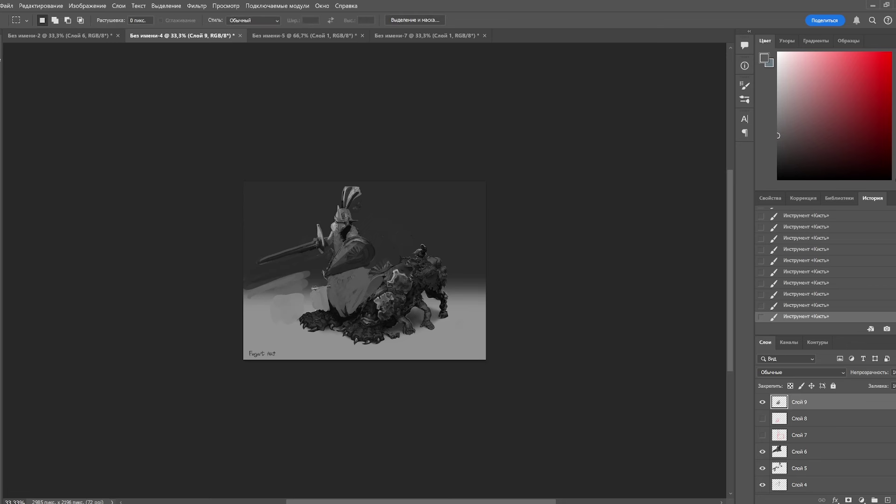
left_click_drag(215, 141, 515, 400)
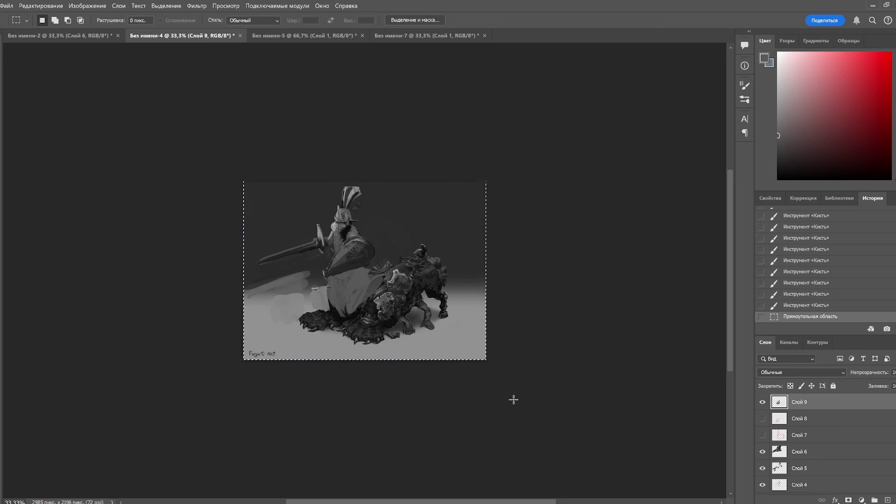
key("ctrl+shift+v")
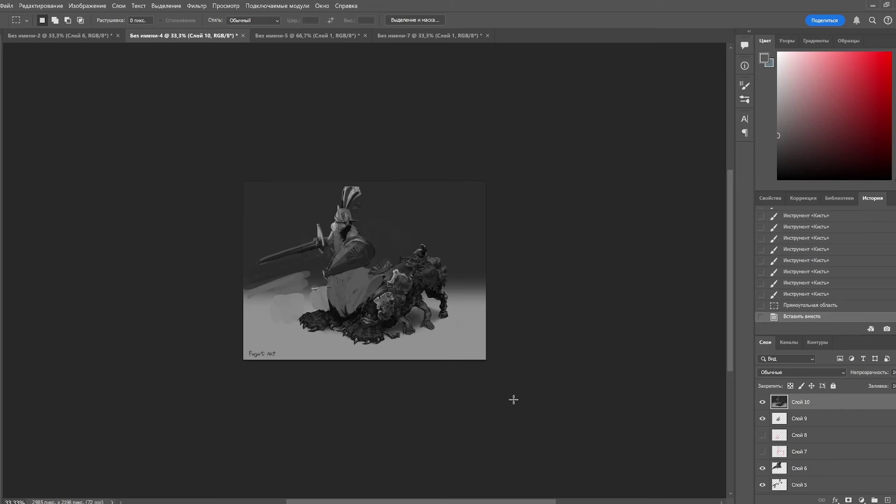
key("ctrl+t")
key("c")
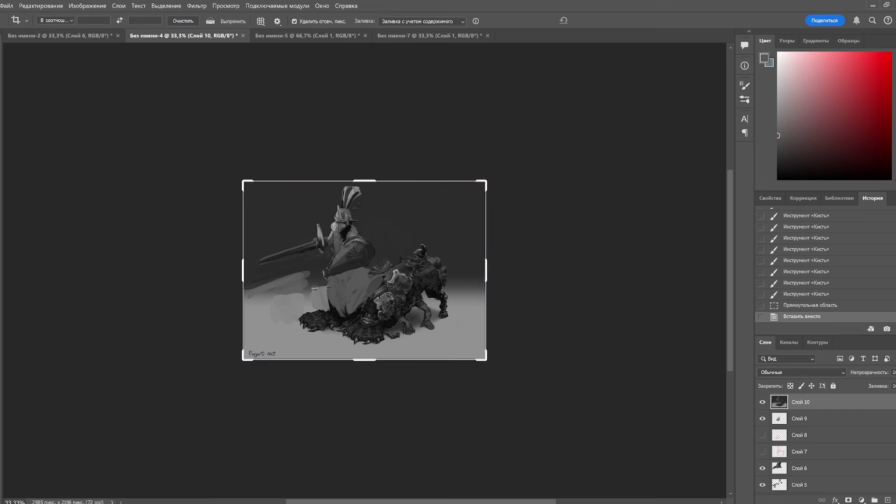
left_click_drag(370, 363, 369, 379)
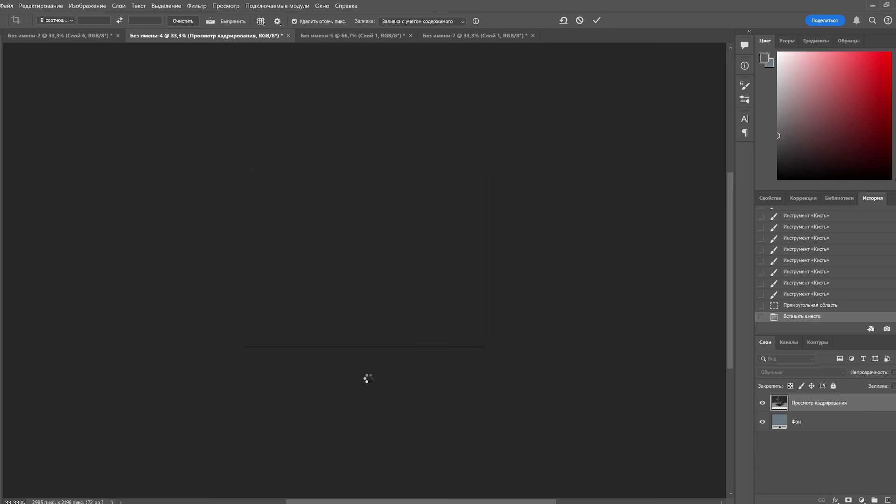
Paint out the mount's front paws with the ground grey and block in two long, darker front legs reaching lower
key("b")
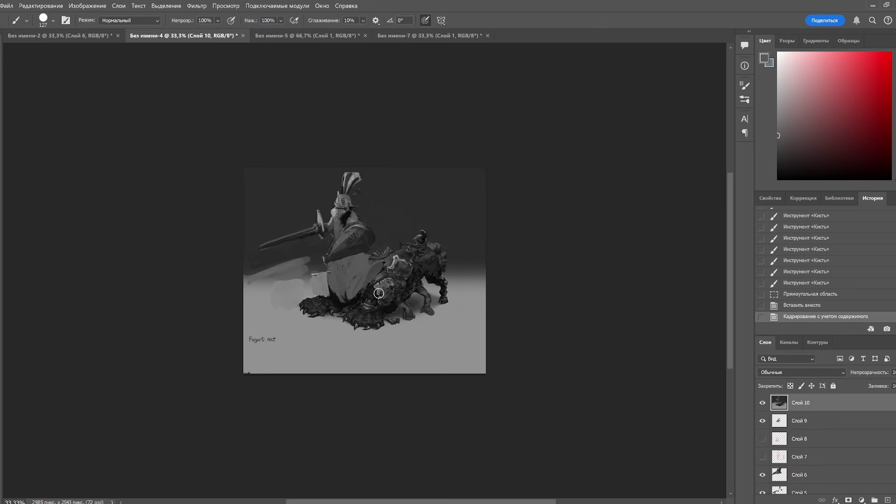
left_click(326, 284, "alt")
left_click(323, 291, "alt")
mouse_move(322, 292)
left_mouse_down()
mouse_move(319, 318)
mouse_move(344, 291)
mouse_move(342, 280)
mouse_move(333, 338)
mouse_move(334, 308)
left_mouse_up()
left_click(342, 283, "alt")
mouse_move(334, 303)
left_mouse_down()
mouse_move(369, 297)
mouse_move(334, 299)
mouse_move(330, 284)
mouse_move(331, 314)
left_mouse_up()
mouse_move(330, 304)
left_mouse_down()
mouse_move(330, 272)
mouse_move(327, 298)
mouse_move(361, 276)
mouse_move(345, 365)
left_mouse_up()
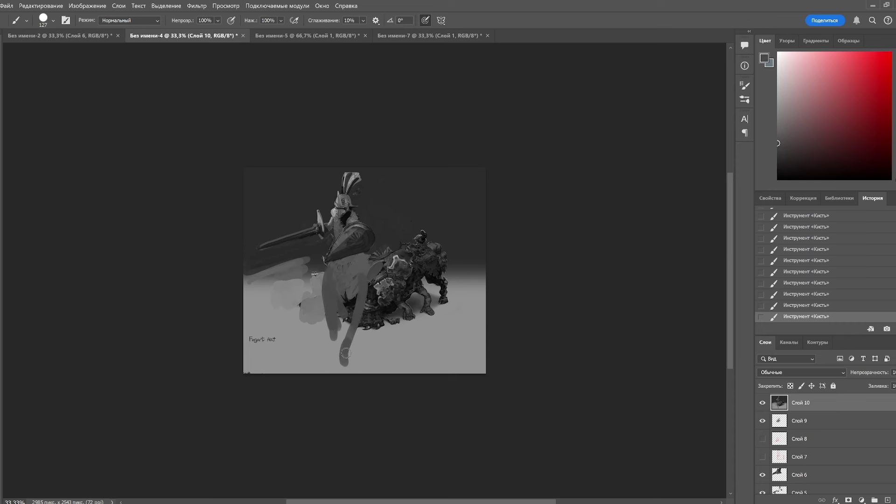
left_click_drag(357, 286, 353, 321)
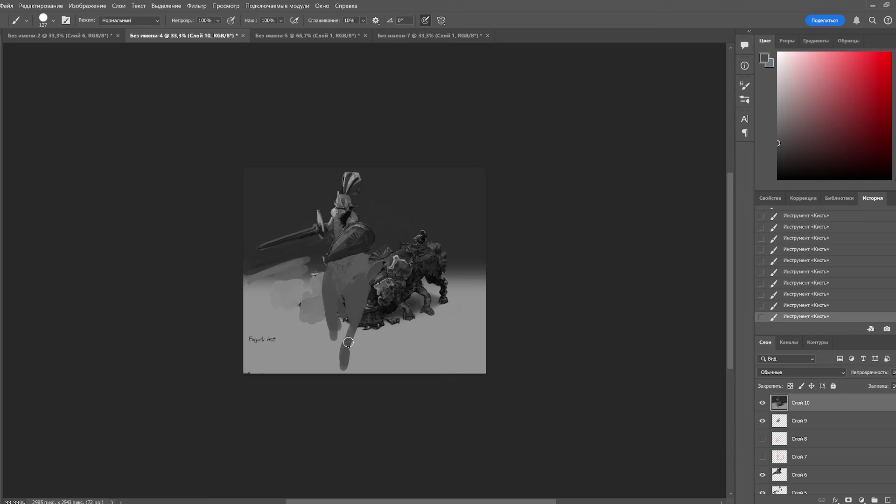
Outline the mount's chest, shoulder and upper foreleg with a 17 px near-black brush, undoing the last two strokes
right_click(376, 312)
left_click(377, 298, "alt")
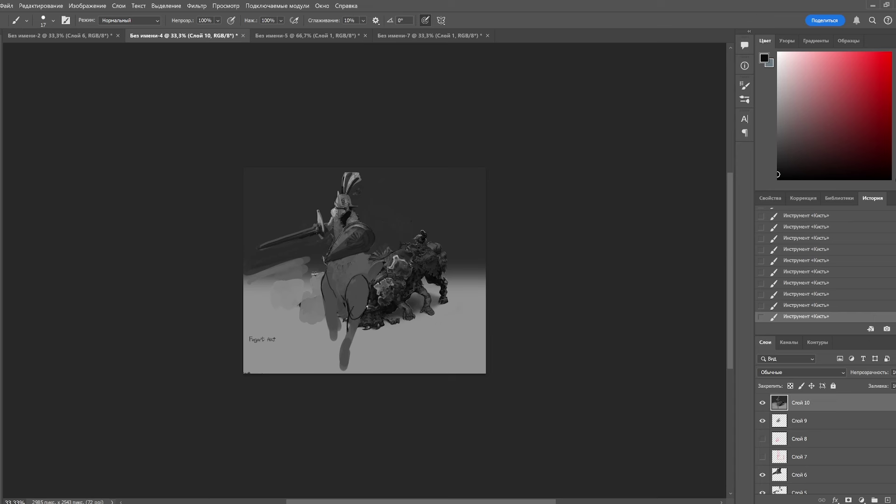
left_click(358, 325, "alt")
left_click(346, 332, "alt")
key("ctrl+z")
key("ctrl+z")
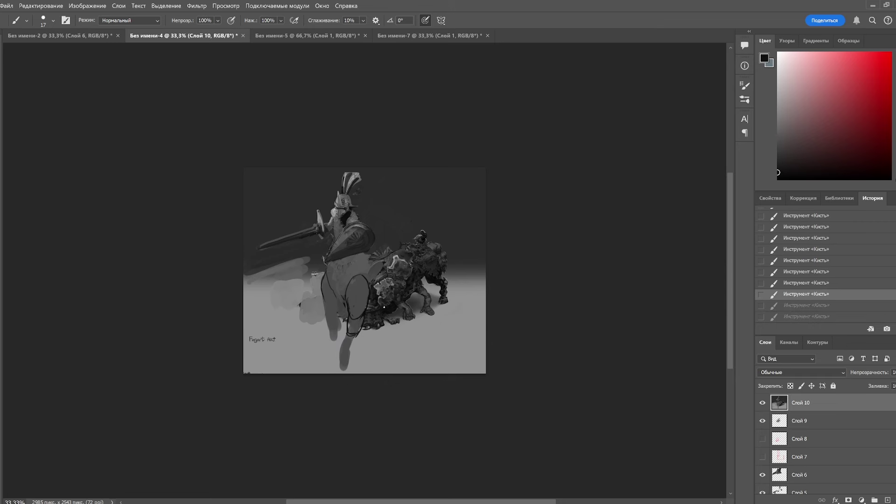
Extend the canvas below and above the figure with content-aware crop and add a new empty layer
key("c")
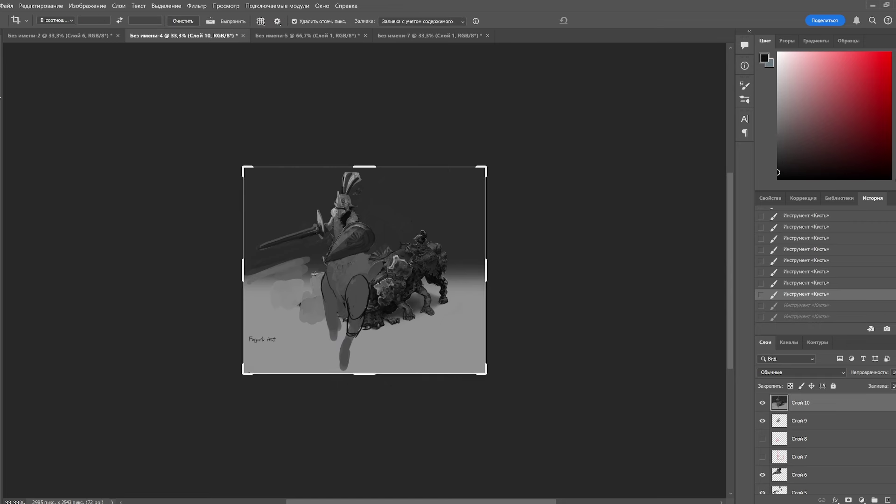
left_click_drag(368, 374, 373, 387)
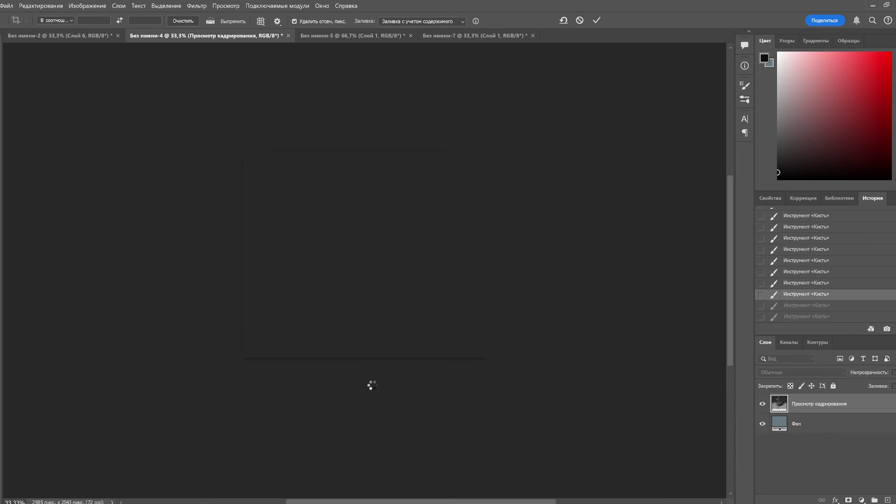
left_click(365, 171)
left_click_drag(363, 152, 367, 129)
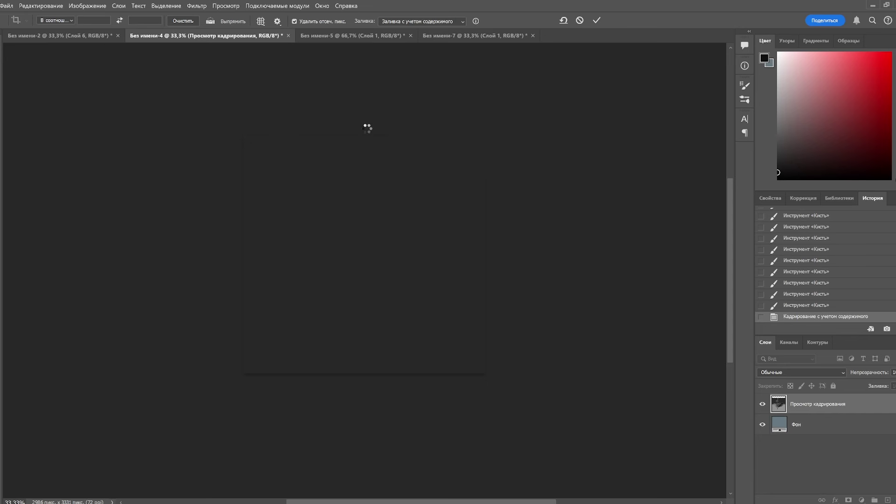
key("b")
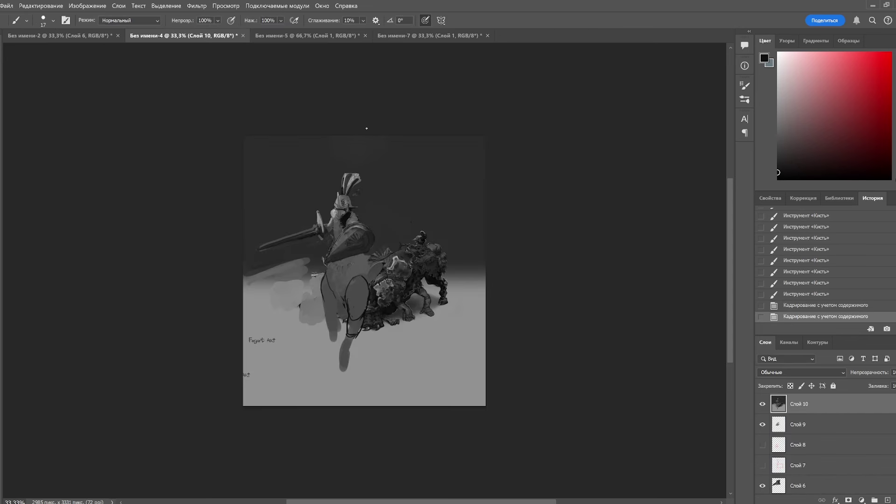
left_click(888, 500)
Try red proportion boxes around the mount's body, the rider's torso and the space above his plume, undoing all three
left_click_drag(845, 113, 891, 52)
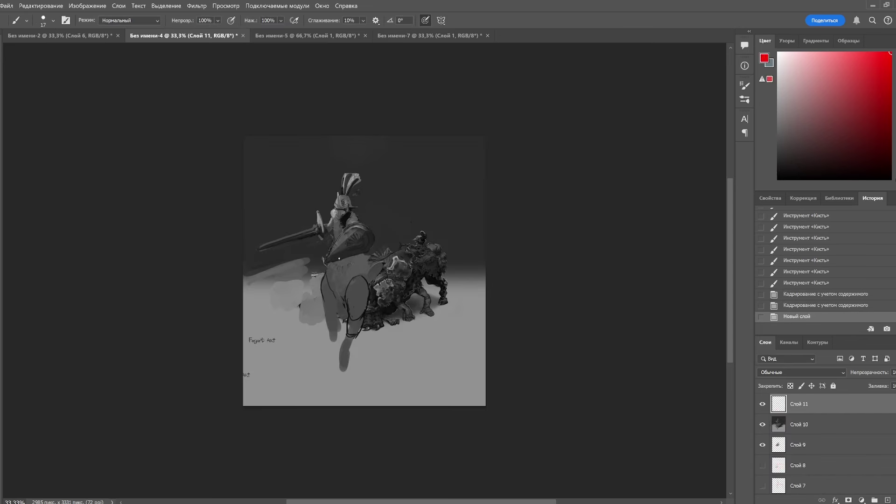
left_click_drag(335, 291, 336, 256)
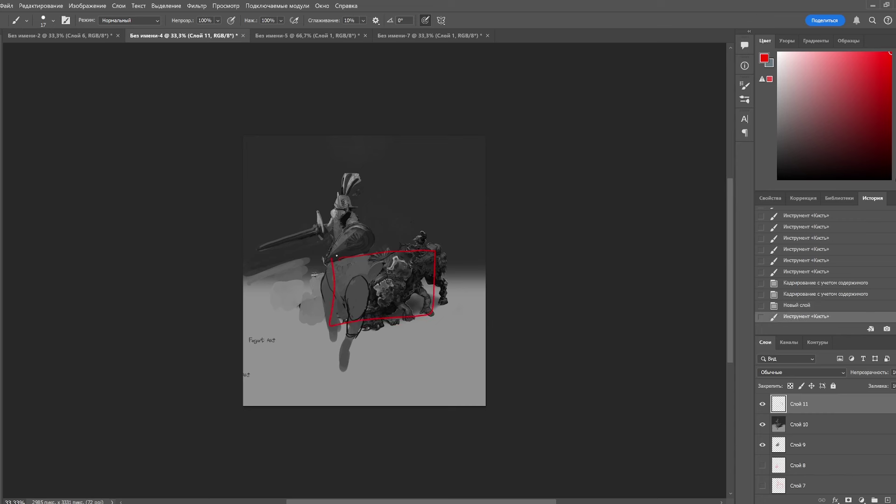
left_click_drag(358, 177, 354, 259)
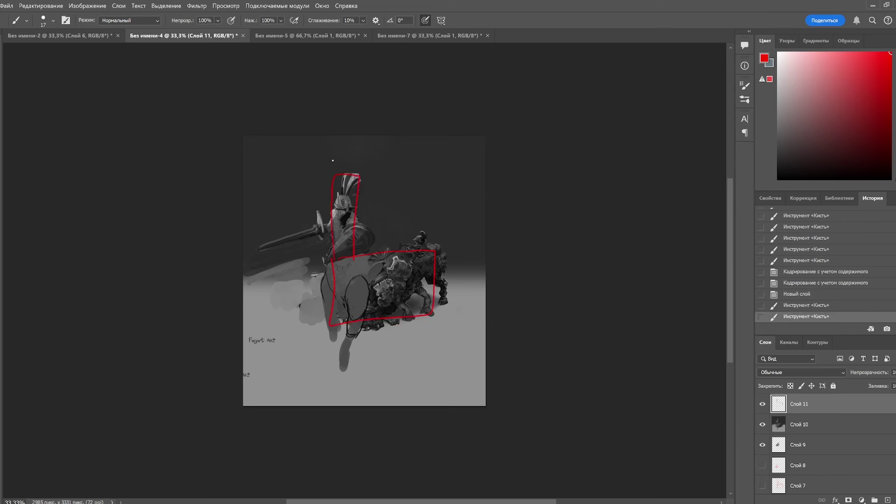
left_click_drag(359, 140, 356, 173)
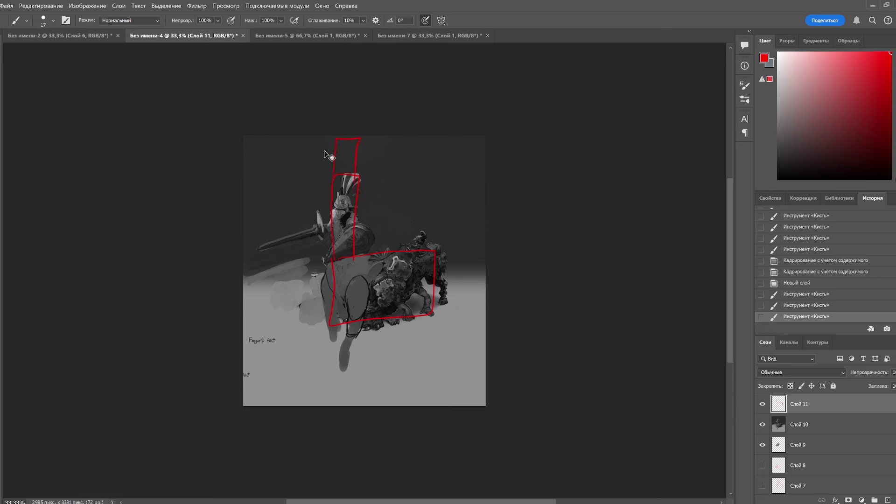
key("ctrl+z")
key("ctrl+z")
key("ctrl+z")
Repaint the helmet plume as tall, thin light strands separated by dark strokes with a 32 px brush, undoing the unwanted strokes
left_click(354, 177, "alt")
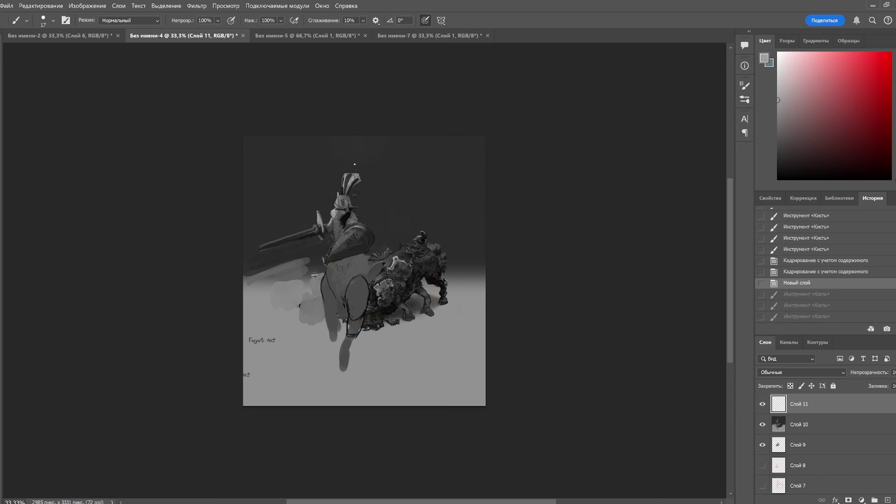
right_click(356, 163)
left_click(415, 188)
mouse_move(346, 157)
left_mouse_down()
mouse_move(342, 189)
mouse_move(348, 148)
left_mouse_up()
left_click_drag(349, 180, 359, 148)
left_click(359, 169, "alt")
mouse_move(357, 187)
left_mouse_down()
mouse_move(343, 171)
mouse_move(343, 187)
left_mouse_up()
left_click(349, 216, "alt")
mouse_move(344, 163)
left_mouse_down()
mouse_move(341, 190)
mouse_move(347, 184)
left_mouse_up()
key("ctrl+z")
key("ctrl+z")
key("ctrl+z")
key("ctrl+z")
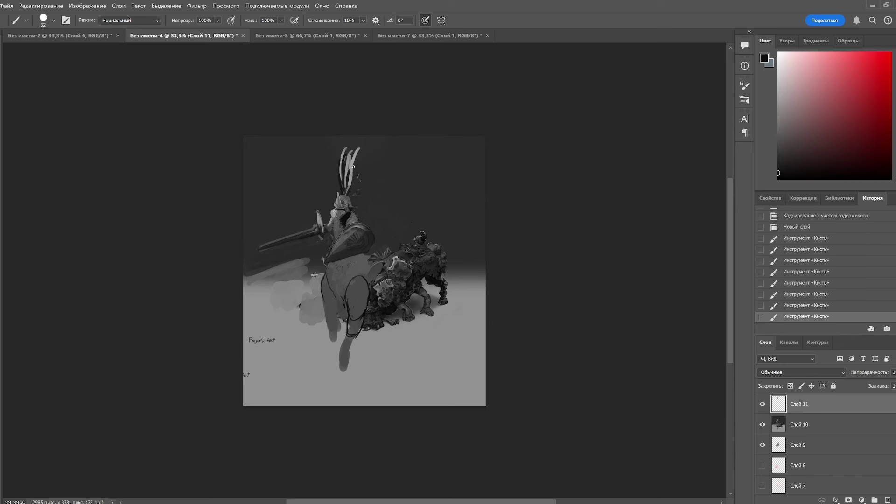
Try lengthening the sword blade to the canvas edge with a sampled grey, and undo the stroke
left_click(271, 242, "alt")
left_click_drag(272, 241, 244, 254)
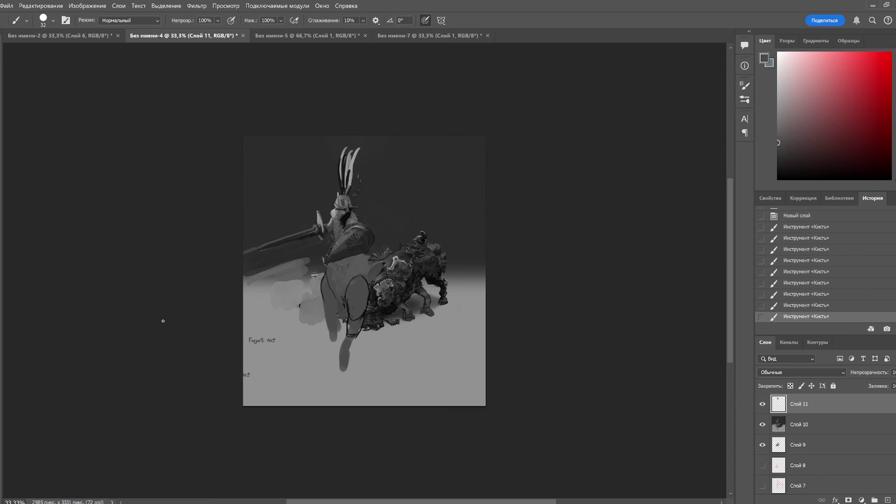
key("ctrl+z")
Widen the canvas in front of the sword and paint the added strip dark above and light grey below with a 369 px brush
key("c")
left_click_drag(242, 270, 215, 280)
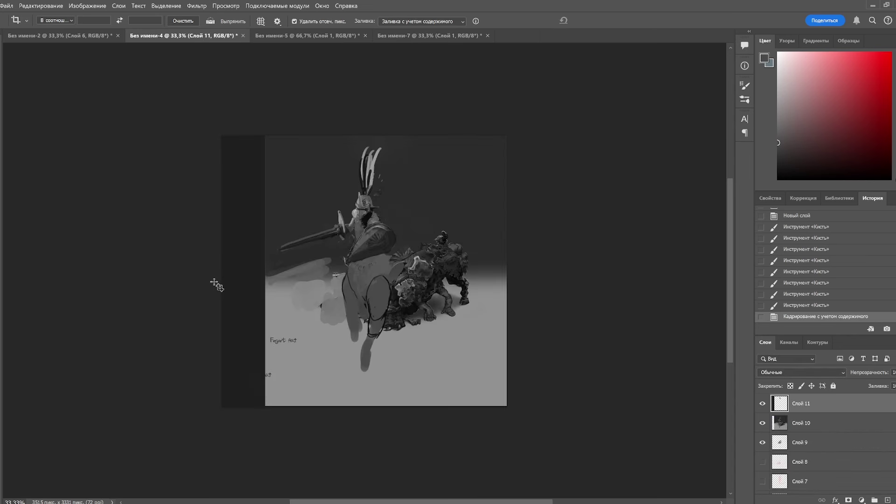
key("b")
right_click(295, 179)
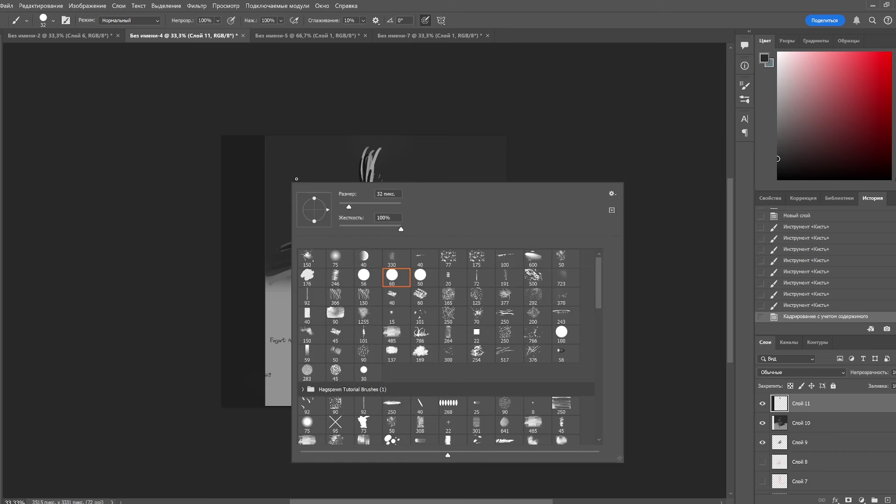
left_click_drag(349, 206, 390, 206)
mouse_move(255, 143)
left_mouse_down()
mouse_move(253, 271)
mouse_move(229, 261)
left_mouse_up()
left_click(276, 306, "alt")
mouse_move(271, 304)
left_mouse_down()
mouse_move(260, 303)
mouse_move(236, 412)
mouse_move(252, 387)
left_mouse_up()
mouse_move(282, 328)
left_mouse_down()
mouse_move(256, 297)
mouse_move(231, 299)
left_mouse_up()
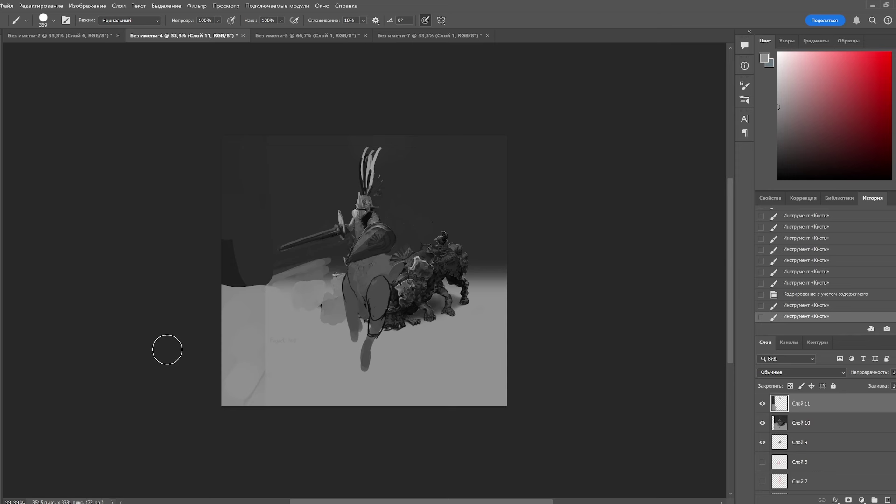
Lasso the sword, copy it merged to a new layer and move it slightly lower and forward
right_click(415, 274)
key("l")
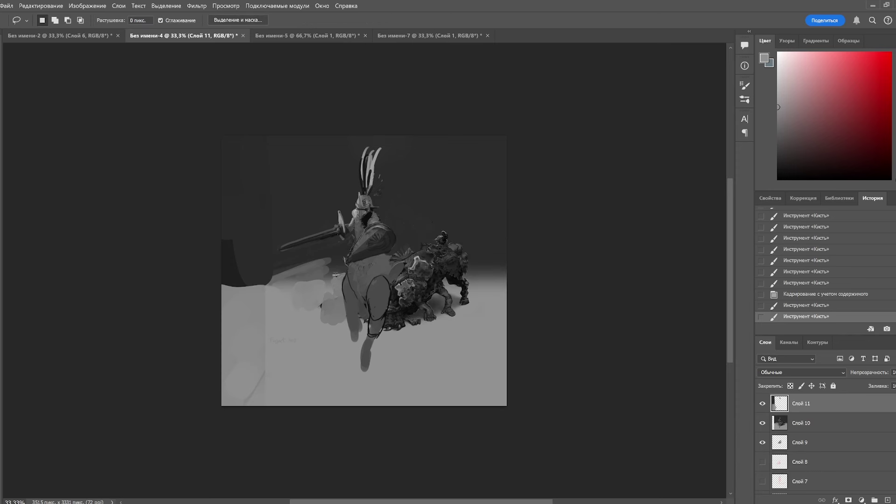
mouse_move(341, 205)
left_mouse_down()
mouse_move(344, 243)
mouse_move(284, 256)
mouse_move(288, 225)
mouse_move(316, 206)
left_mouse_up()
key("ctrl+c")
key("ctrl+shift+v")
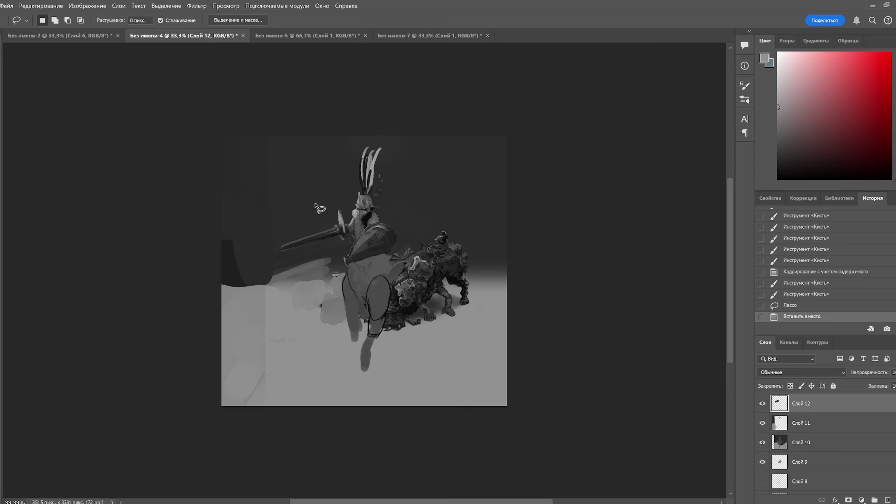
left_click_drag(344, 228, 335, 244, "ctrl")
Paint out the old sword guard and repaint the rider's sword arm down to the moved hilt with a 66 px brush
key("b")
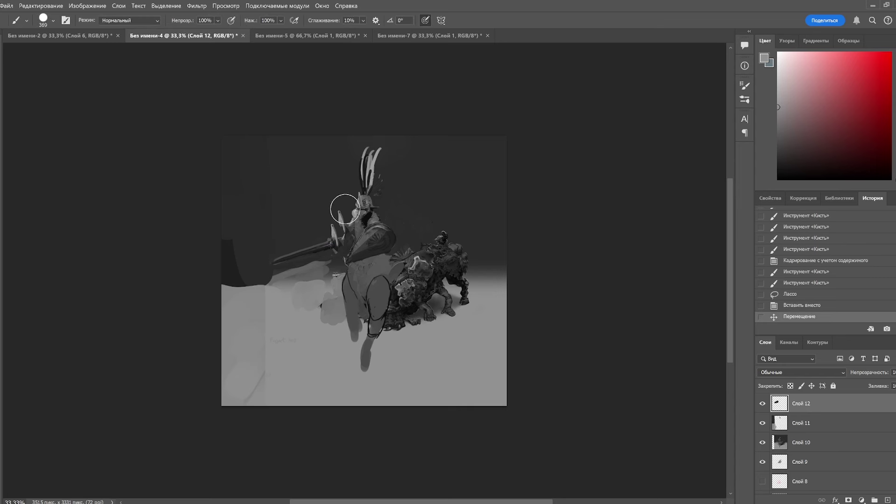
right_click(341, 199)
left_click(411, 220)
left_click(336, 209)
left_click(350, 224, "alt")
left_click_drag(342, 233, 342, 239)
left_click_drag(341, 237, 346, 239)
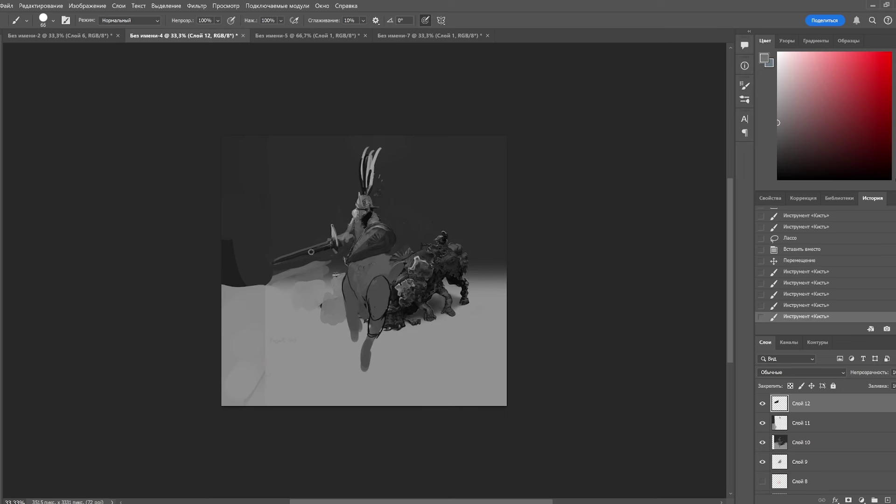
Lengthen the sword blade well past its old tip and add a short grey stroke behind the rider's shoulder
mouse_move(238, 273)
left_mouse_down()
mouse_move(325, 242)
mouse_move(298, 249)
left_mouse_up()
mouse_move(395, 221)
left_mouse_down()
mouse_move(383, 223)
mouse_move(396, 219)
left_mouse_up()
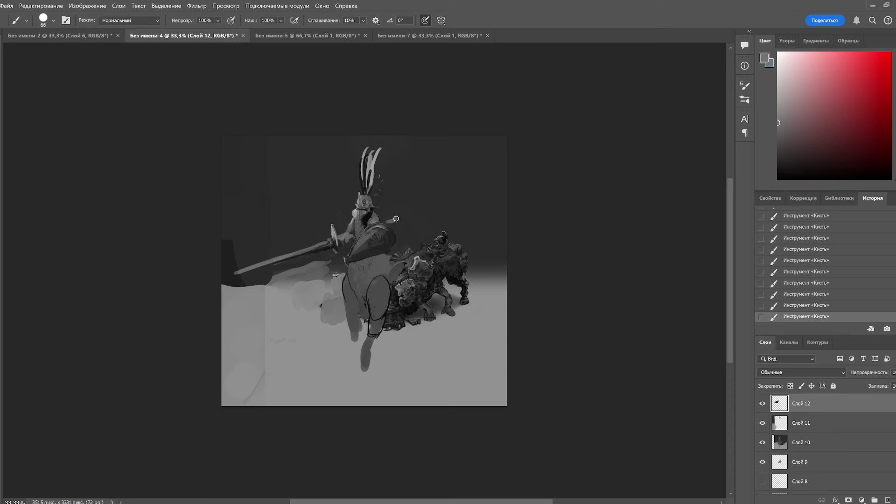
left_click(361, 263, "alt")
Lasso the shield, copy it merged to a new layer, enlarge it to about 123%, tilt it about -5.3° and shift it lower
key("l")
mouse_move(362, 231)
left_mouse_down()
mouse_move(379, 220)
mouse_move(396, 232)
mouse_move(390, 256)
mouse_move(344, 267)
mouse_move(363, 232)
left_mouse_up()
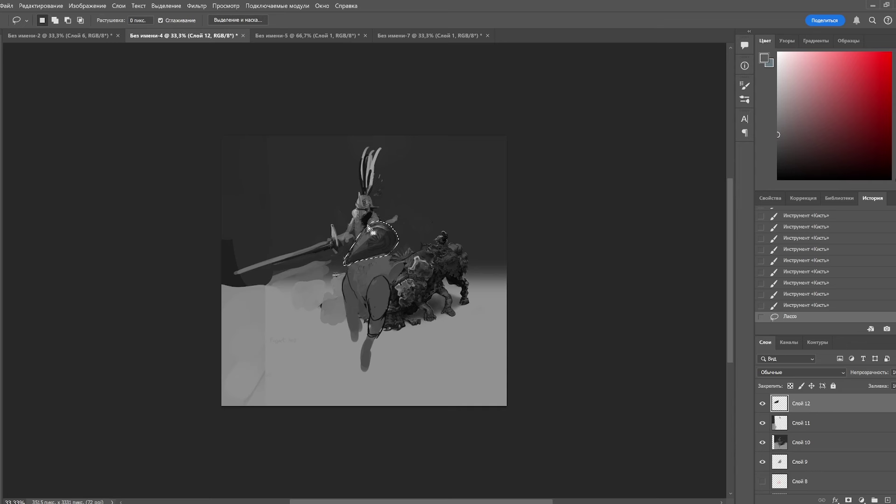
key("ctrl+shift+v")
key("ctrl+t")
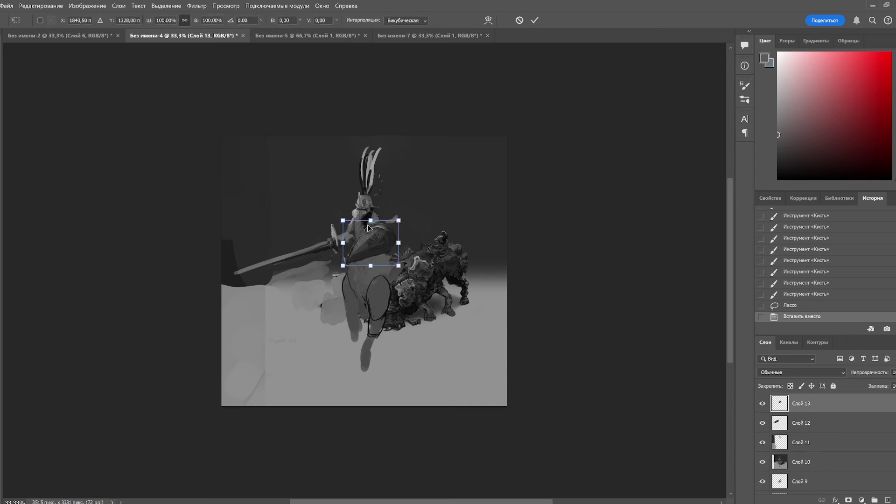
left_click_drag(405, 270, 387, 261)
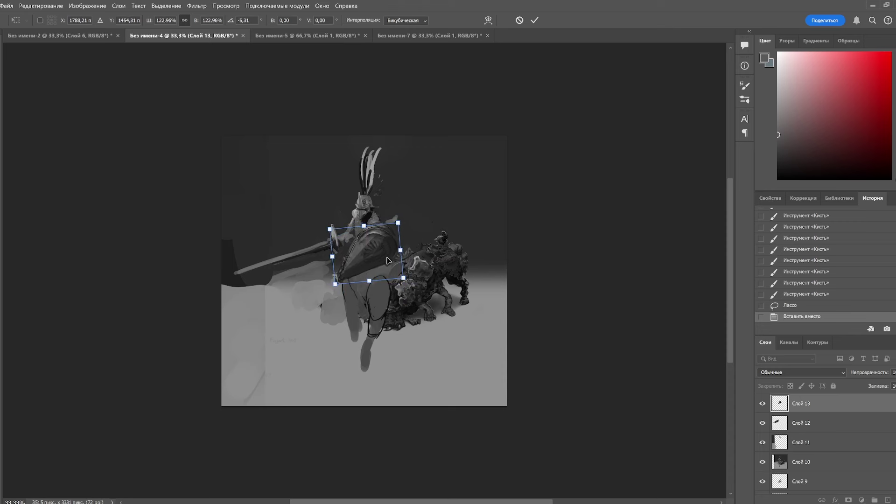
key("Return")
Repaint the rider's shoulder and the shield's upper rim with sampled greys using a 66 px brush
key("b")
left_click(379, 230)
key("ctrl+z")
left_click(376, 231, "alt")
mouse_move(379, 226)
left_mouse_down()
mouse_move(369, 230)
mouse_move(392, 239)
mouse_move(377, 229)
left_mouse_up()
left_click(390, 261, "alt")
left_click(377, 234, "alt")
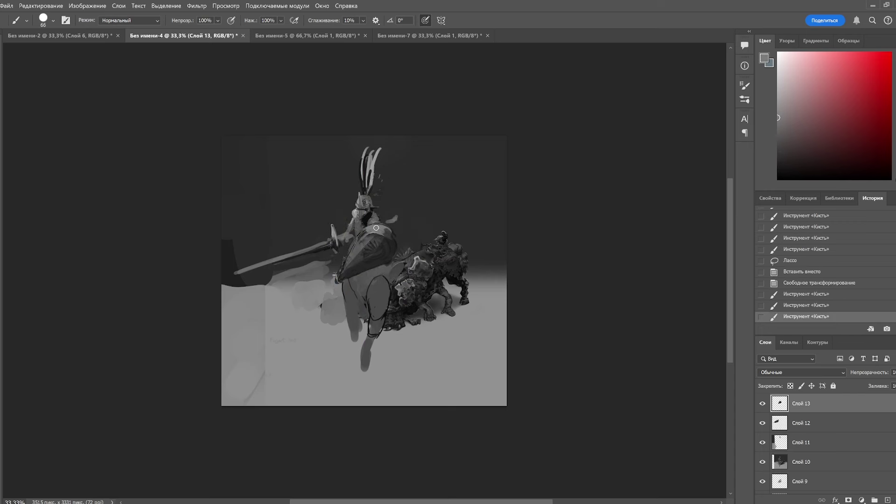
left_click(377, 229)
left_click(382, 230)
left_click(381, 231, "alt")
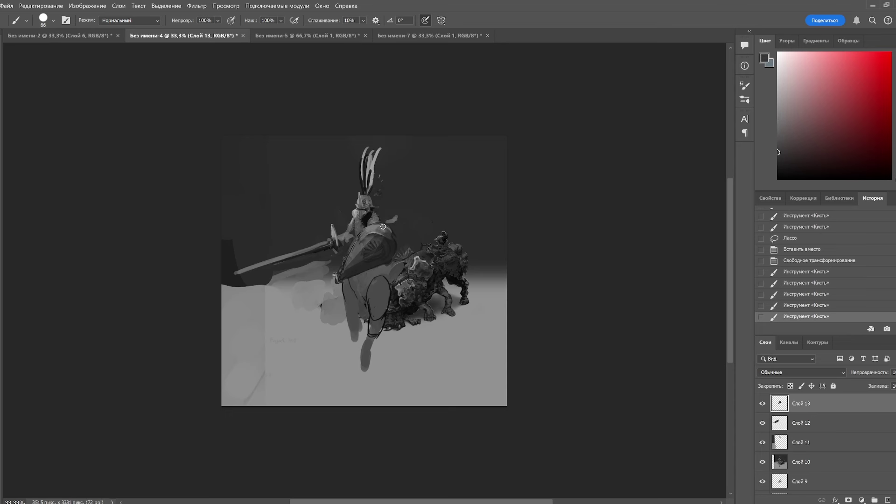
left_click(392, 244)
Redraw the shield's front edge in black with a 12 px brush and clean up its lower tip with a 50 px brush
right_click(401, 217)
left_click(453, 242)
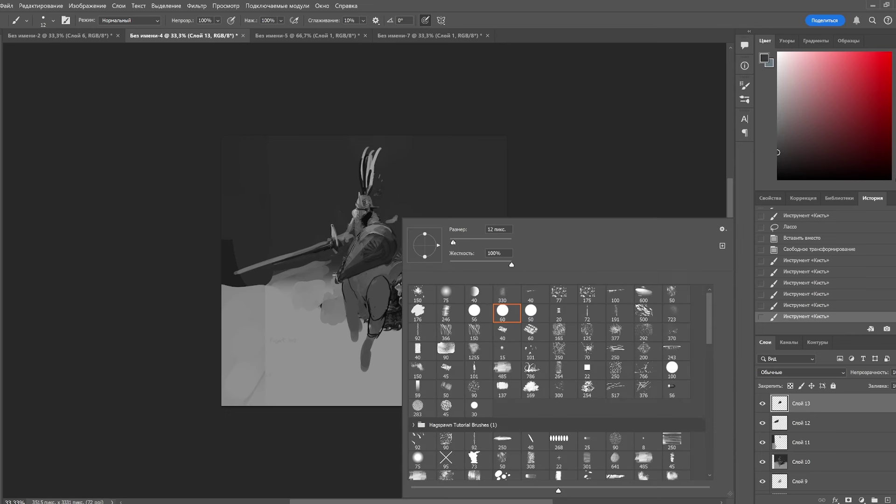
left_click(371, 213, "alt")
mouse_move(362, 230)
left_mouse_down()
mouse_move(369, 236)
mouse_move(347, 273)
left_mouse_up()
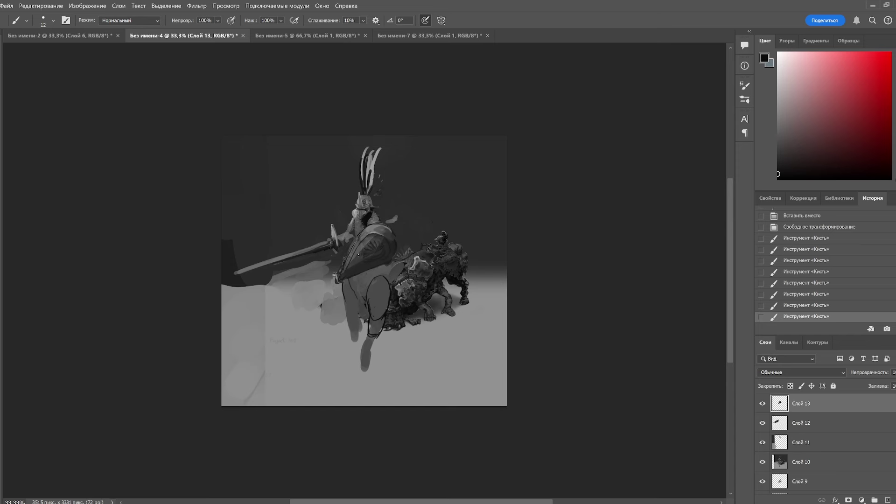
right_click(387, 227)
left_click(449, 248)
left_click(334, 286, "alt")
mouse_move(337, 275)
left_mouse_down()
mouse_move(342, 259)
mouse_move(335, 278)
left_mouse_up()
left_click(341, 264, "alt")
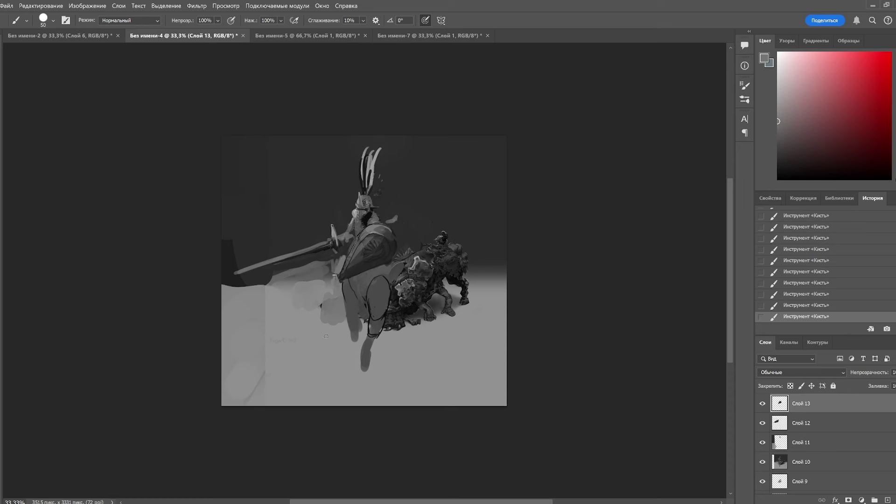
Extend both of the mount's front legs downward in dark grey with a 50 px brush, ending in splayed feet
left_click(351, 324, "alt")
mouse_move(350, 363)
left_mouse_down()
mouse_move(357, 344)
mouse_move(340, 368)
left_mouse_up()
mouse_move(357, 337)
left_mouse_down()
mouse_move(370, 386)
mouse_move(367, 358)
left_mouse_up()
left_click(362, 341, "alt")
left_click(357, 311, "alt")
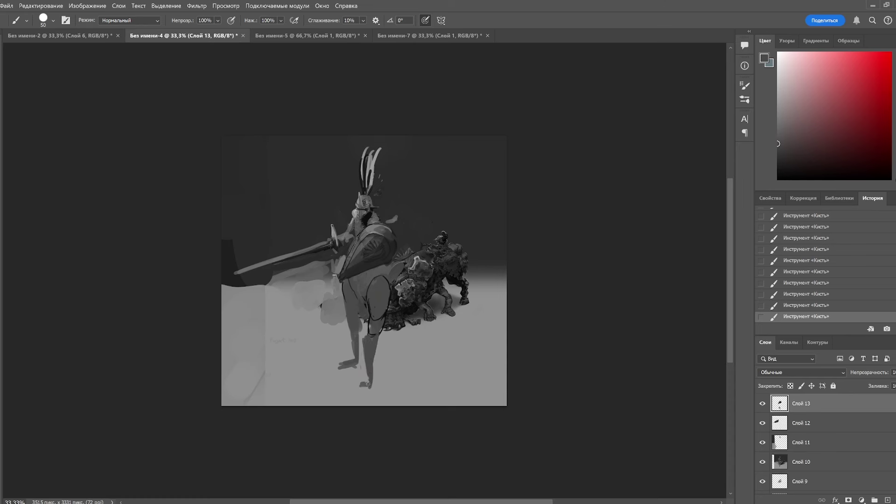
left_click_drag(368, 387, 381, 382)
Outline the front legs and clawed feet in black with 6 px and 10 px brushes
right_click(423, 381)
left_click(475, 250)
left_click(387, 327, "alt")
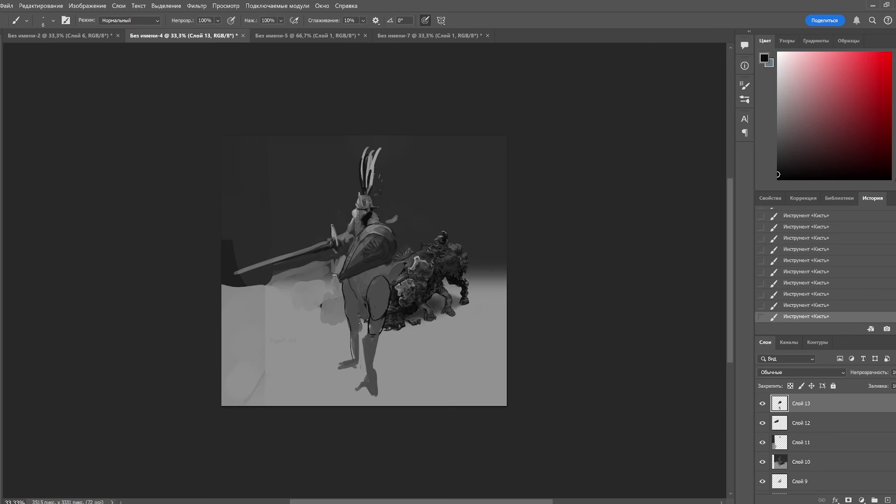
right_click(344, 297)
type("10")
key("Return")
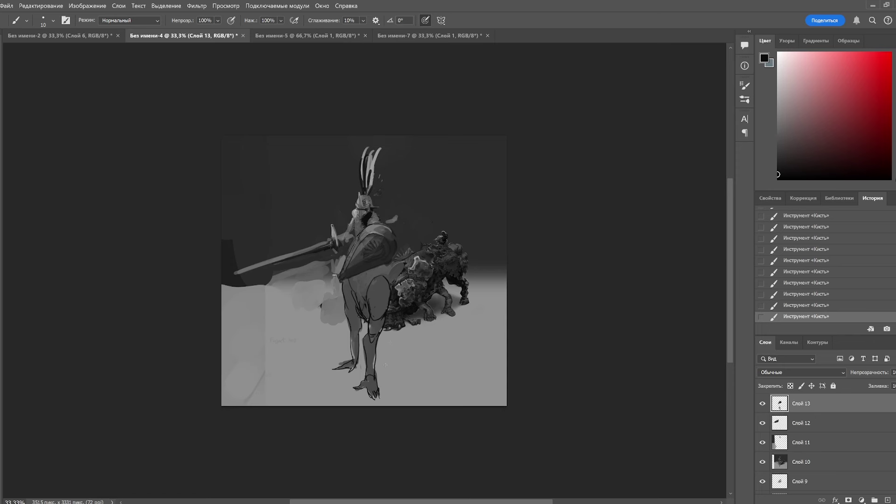
Repaint the mount's chest and the tops of its front legs with sampled greys
right_click(403, 364)
left_click_drag(456, 253, 462, 253)
left_click(360, 283)
left_click(353, 299, "alt")
left_click(364, 335, "alt")
left_click(360, 287, "alt")
left_click_drag(351, 290, 367, 304)
Paint over the mount's old textured body and block in a larger dark grey one with a 259 px brush
left_click(399, 253, "alt")
mouse_move(400, 255)
left_mouse_down()
mouse_move(387, 268)
mouse_move(426, 251)
mouse_move(425, 260)
mouse_move(441, 260)
mouse_move(437, 242)
mouse_move(509, 248)
mouse_move(451, 233)
mouse_move(442, 267)
left_mouse_up()
right_click(438, 226)
left_click(529, 247)
left_click(433, 229, "alt")
left_click(386, 275, "alt")
mouse_move(397, 287)
left_mouse_down()
mouse_move(418, 292)
mouse_move(395, 284)
mouse_move(418, 324)
mouse_move(411, 303)
mouse_move(437, 318)
mouse_move(438, 300)
mouse_move(403, 294)
mouse_move(398, 321)
mouse_move(401, 296)
mouse_move(407, 322)
mouse_move(414, 300)
mouse_move(451, 310)
mouse_move(393, 329)
mouse_move(439, 339)
mouse_move(423, 324)
mouse_move(450, 327)
left_mouse_up()
key("ctrl+z")
key("ctrl+z")
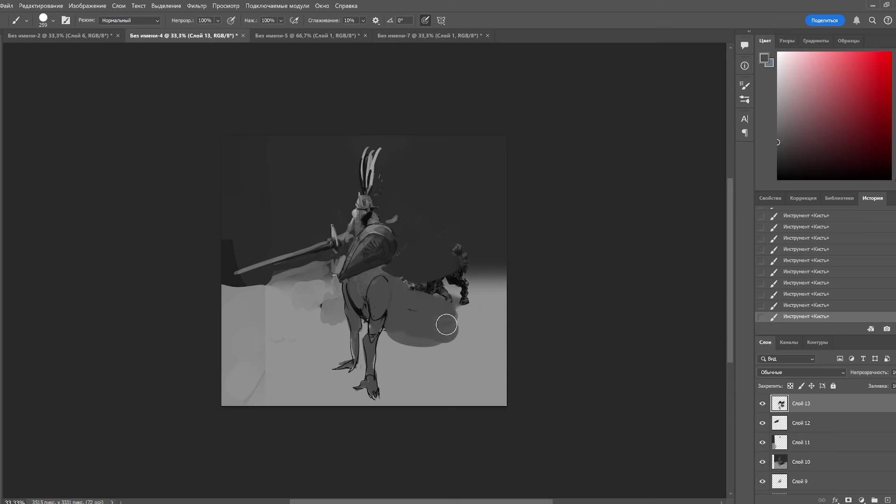
Sketch red guide strokes over the mount's body and legs and undo them
left_click_drag(858, 93, 890, 58)
mouse_move(364, 300)
left_mouse_down()
mouse_move(417, 371)
mouse_move(458, 371)
left_mouse_up()
mouse_move(404, 298)
left_mouse_down()
mouse_move(456, 332)
mouse_move(448, 352)
left_mouse_up()
key("ctrl+z")
key("ctrl+z")
mouse_move(360, 277)
left_mouse_down()
mouse_move(428, 318)
mouse_move(462, 350)
mouse_move(343, 369)
mouse_move(367, 281)
mouse_move(356, 374)
left_mouse_up()
key("ctrl+z")
key("ctrl+z")
left_click(416, 302, "alt")
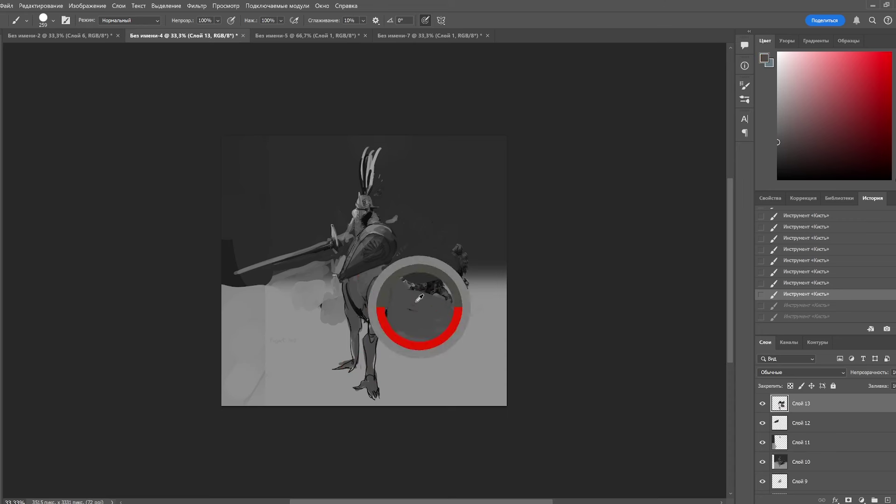
Extend the mount's body rearward in grey, lighten its back and add a curved stroke below it with the 259 px brush
mouse_move(450, 332)
left_mouse_down()
mouse_move(446, 370)
mouse_move(459, 369)
mouse_move(461, 379)
mouse_move(453, 371)
left_mouse_up()
left_click(421, 371, "alt")
left_click(419, 268, "alt")
mouse_move(408, 282)
left_mouse_down()
mouse_move(441, 307)
mouse_move(421, 290)
mouse_move(463, 327)
left_mouse_up()
left_click(470, 330, "alt")
left_click(393, 279, "alt")
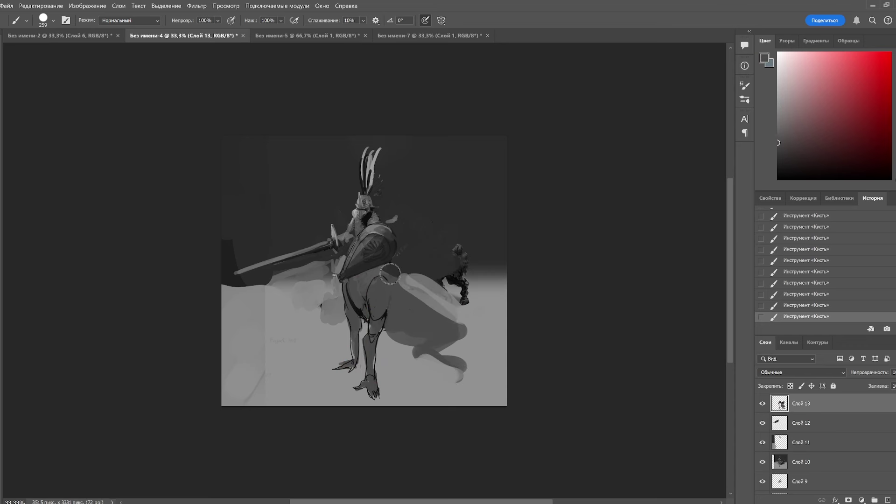
left_click_drag(387, 275, 426, 310)
left_click(429, 288, "alt")
left_click(397, 332, "alt")
Widen the near front leg in dark grey from thigh to ankle with an 81 px brush
right_click(400, 308)
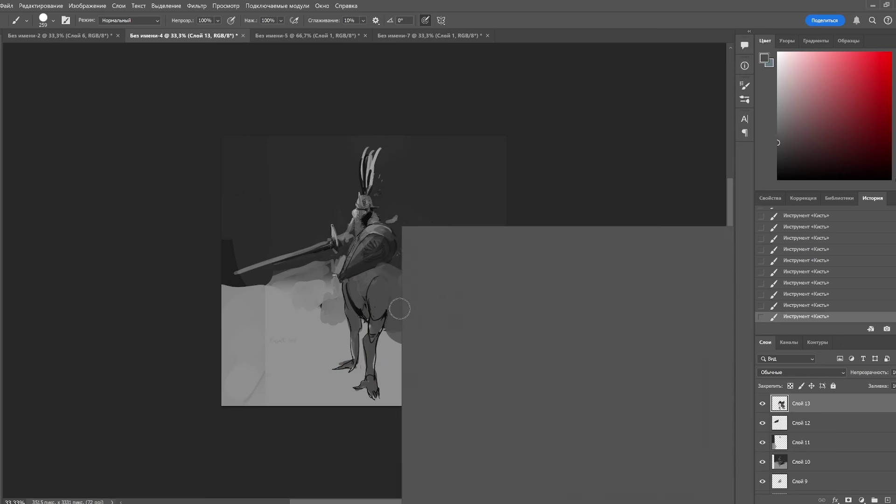
left_click(475, 251)
mouse_move(387, 300)
left_mouse_down()
mouse_move(376, 379)
mouse_move(374, 369)
left_mouse_up()
mouse_move(388, 335)
left_mouse_down()
mouse_move(393, 363)
mouse_move(379, 379)
left_mouse_up()
left_click(389, 389, "alt")
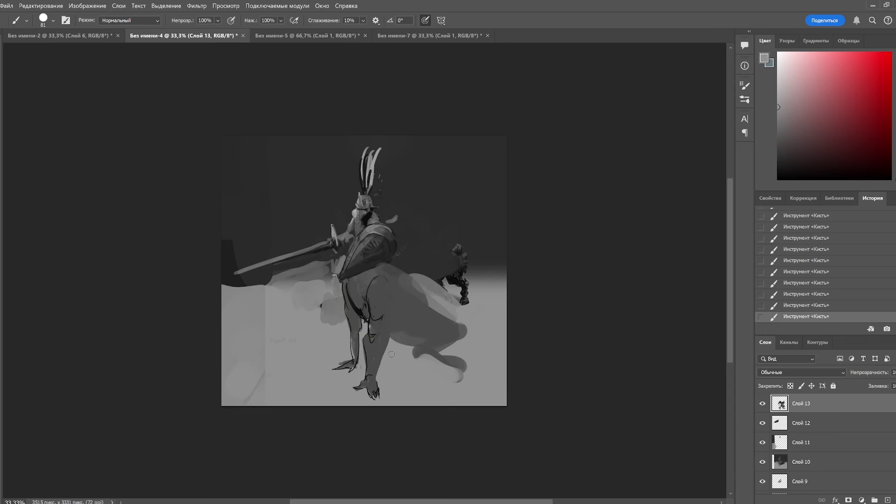
Outline the rear edge of the near thigh in black with a 7 px brush
right_click(453, 267)
type("3")
key("Return")
left_click(360, 312, "alt")
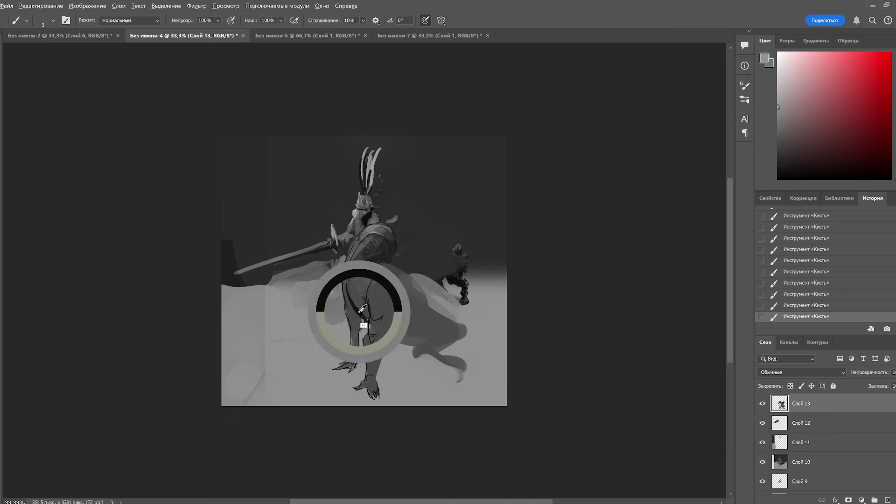
right_click(396, 288)
type("7 пикс.")
key("Return")
left_click_drag(394, 304, 386, 318)
Outline the near lower leg in black with a 14 px brush and fill it with dark grey down to the foot
right_click(405, 286)
type("14 пикс.")
key("Return")
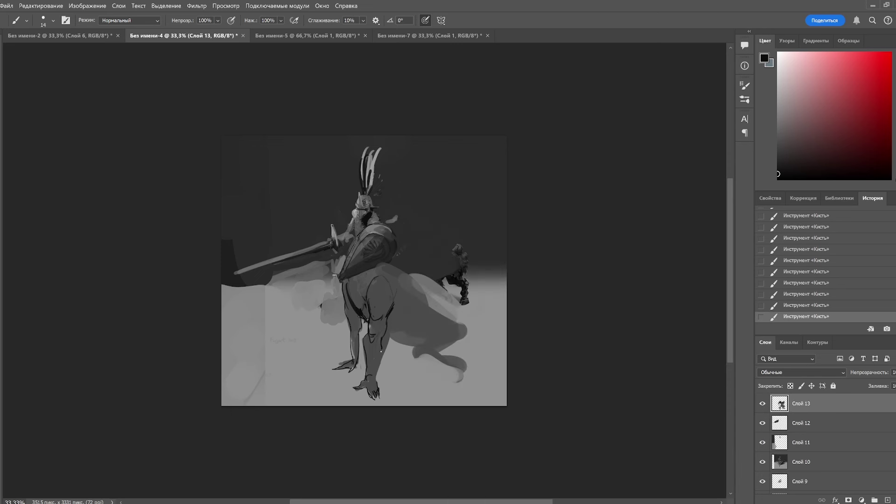
left_click(378, 363, "alt")
left_click_drag(379, 365, 380, 396)
Thicken the far front leg and repaint both feet in dark grey with a 56 px brush
right_click(414, 355)
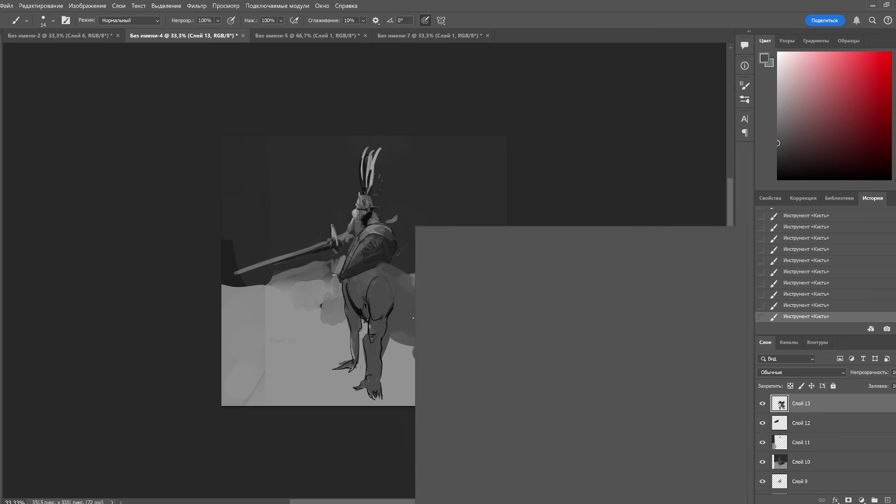
left_click(469, 328)
left_click(490, 318)
left_click(389, 347, "alt")
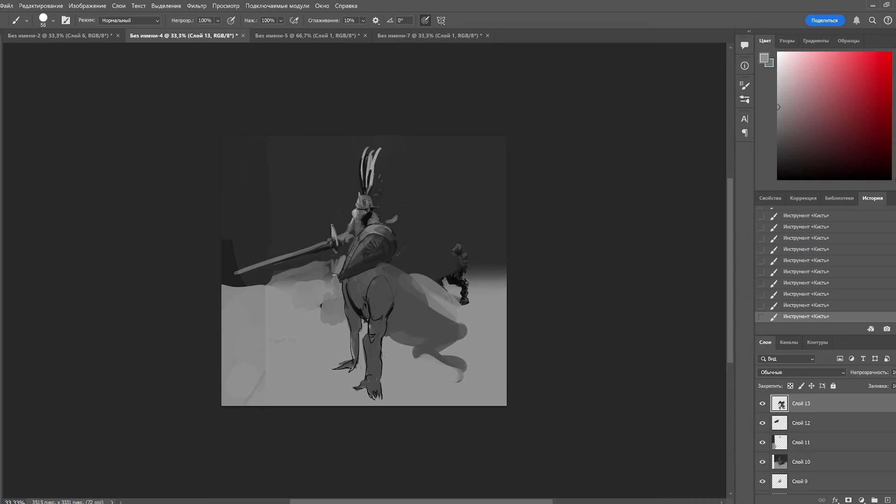
left_click(358, 324, "alt")
mouse_move(363, 325)
left_mouse_down()
mouse_move(362, 351)
mouse_move(353, 375)
mouse_move(371, 346)
mouse_move(354, 370)
mouse_move(364, 371)
mouse_move(361, 380)
mouse_move(330, 372)
left_mouse_up()
left_click(336, 377, "alt")
left_click(371, 391, "alt")
left_click_drag(374, 392, 379, 400)
left_click(393, 325, "alt")
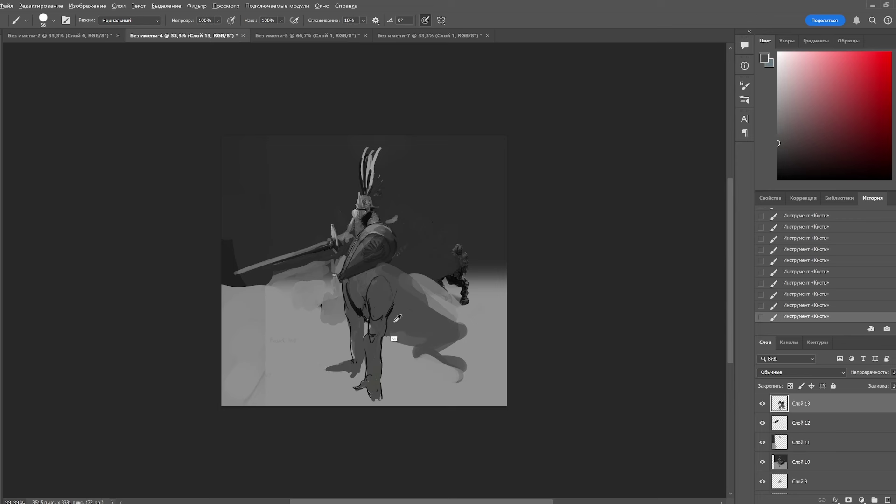
Even out the mount's body in dark grey and outline its back and underside in black with the 56 px brush
left_click(354, 310, "alt")
mouse_move(354, 311)
left_mouse_down()
mouse_move(394, 347)
mouse_move(423, 333)
mouse_move(397, 341)
mouse_move(428, 322)
mouse_move(426, 311)
left_mouse_up()
left_click(394, 334, "alt")
left_click(424, 332, "alt")
left_click_drag(391, 259, 461, 331)
Repaint the rider's beard and chest with sampled greys and black using a 20 px brush
right_click(488, 302)
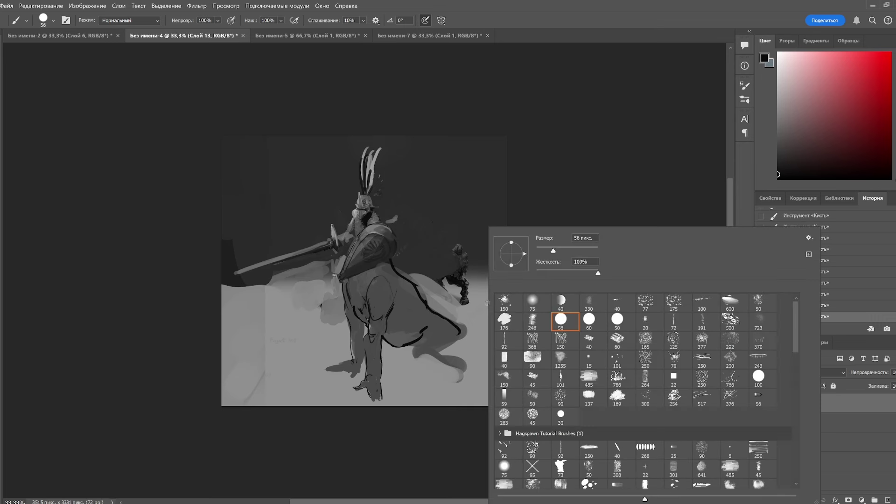
left_click_drag(543, 250, 542, 251)
left_click(357, 250)
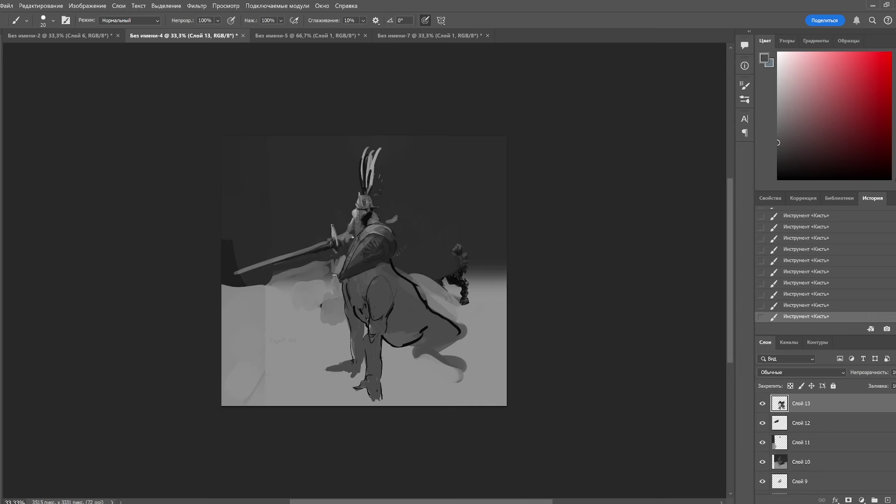
left_click(357, 222, "alt")
left_click(354, 214, "alt")
mouse_move(353, 218)
left_mouse_down()
mouse_move(354, 236)
mouse_move(357, 225)
left_mouse_up()
left_click(366, 219, "alt")
left_click(352, 231, "alt")
left_click(366, 221, "alt")
left_click(355, 215, "alt")
Mark the rider's spine and torso and the mount's body with red contour lines and undo them
left_click(891, 53)
key("ctrl+z")
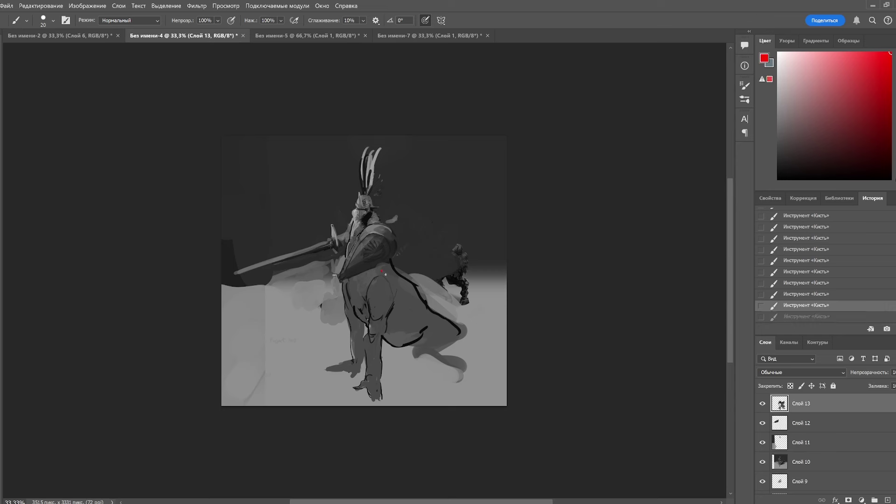
left_click_drag(420, 307, 429, 313)
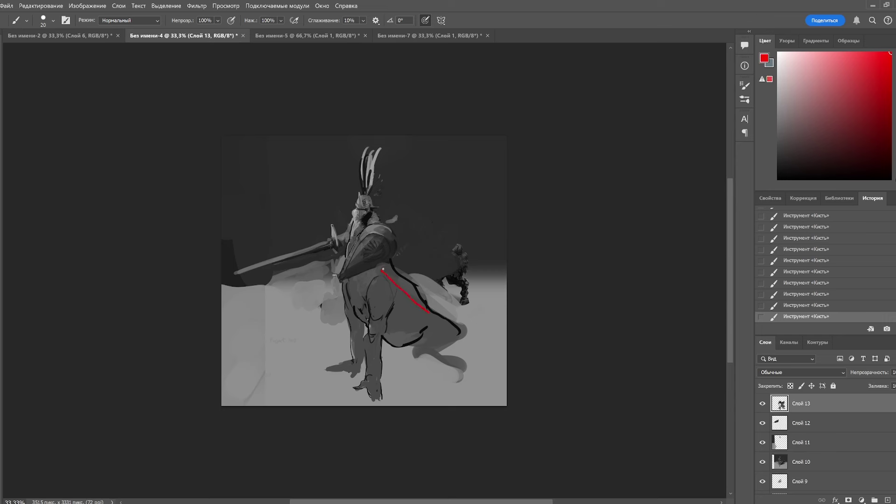
left_click_drag(368, 206, 374, 216)
mouse_move(354, 223)
left_mouse_down()
mouse_move(345, 266)
mouse_move(384, 237)
mouse_move(346, 233)
left_mouse_up()
mouse_move(344, 275)
left_mouse_down()
mouse_move(364, 324)
mouse_move(385, 258)
mouse_move(421, 299)
mouse_move(380, 337)
left_mouse_up()
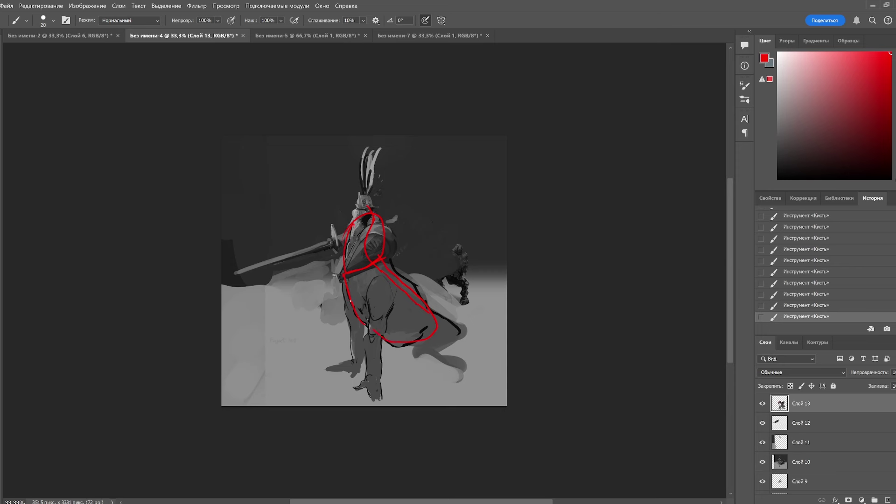
key("ctrl+z")
key("ctrl+z")
key("ctrl+z")
key("ctrl+z")
key("ctrl+z")
key("ctrl+z")
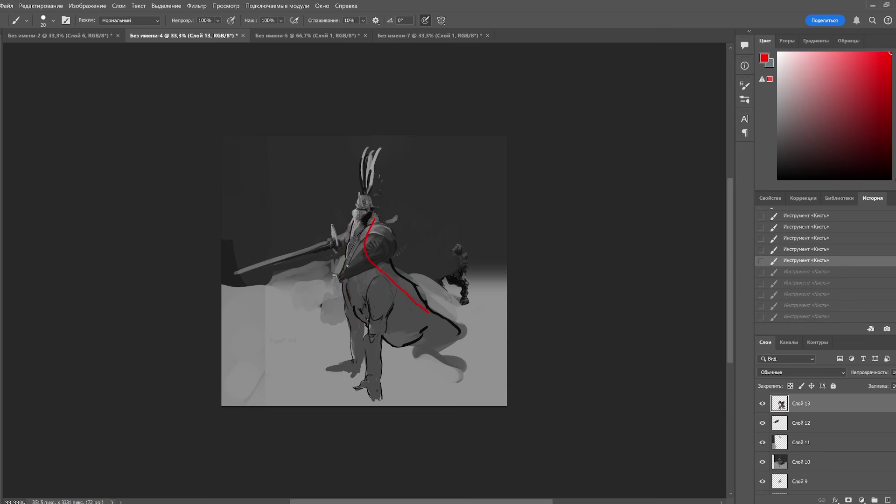
key("ctrl+z")
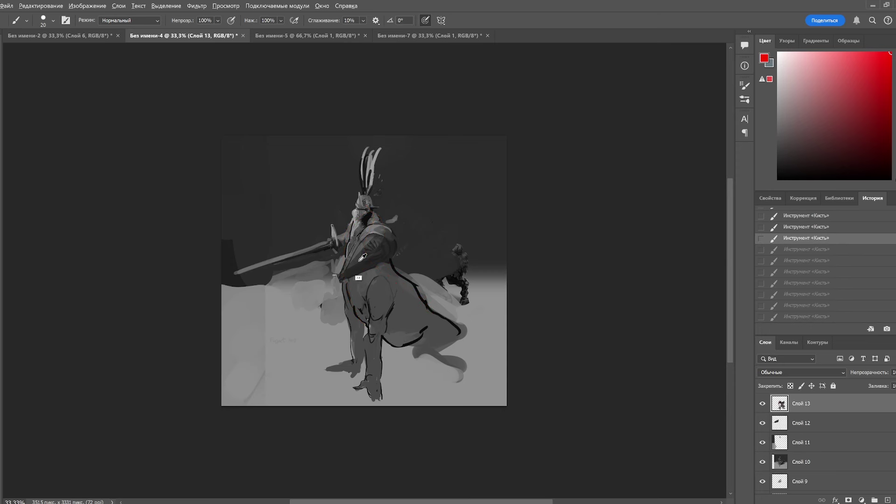
Extend the shield's tip lower and forward with a dark lower edge using a 34 px brush
left_click(362, 257, "alt")
right_click(362, 257)
left_click(418, 252)
mouse_move(345, 270)
left_mouse_down()
mouse_move(326, 297)
mouse_move(395, 259)
left_mouse_up()
left_click(371, 264, "alt")
mouse_move(340, 274)
left_mouse_down()
mouse_move(327, 296)
mouse_move(391, 267)
left_mouse_up()
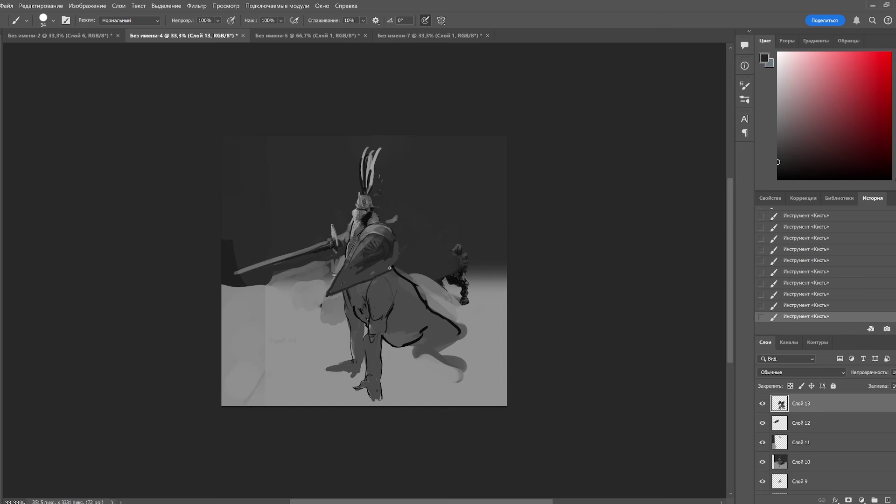
Broaden the shield's rear side in dark grey with an 80 px brush
right_click(413, 272)
left_click(487, 249)
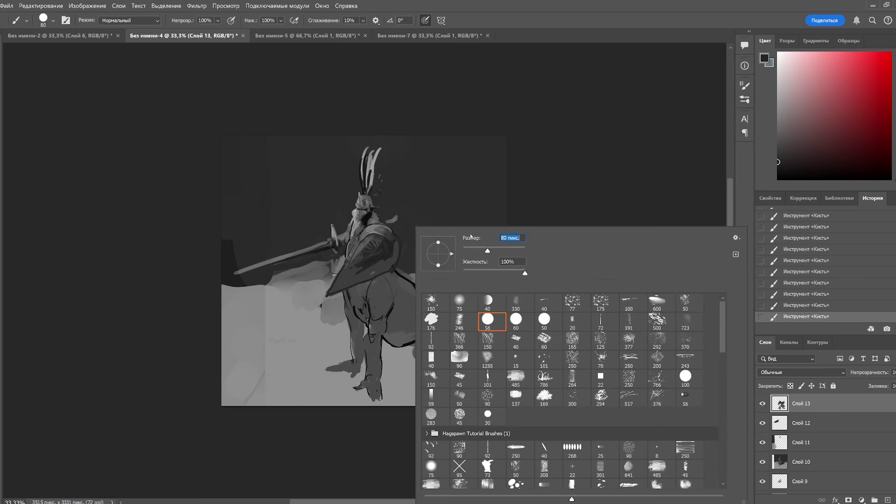
left_click(392, 268, "alt")
mouse_move(397, 246)
left_mouse_down()
mouse_move(392, 234)
mouse_move(392, 262)
left_mouse_up()
left_click(394, 260, "alt")
Outline the shield's widened rear edge in black with a 7 px brush
right_click(436, 210)
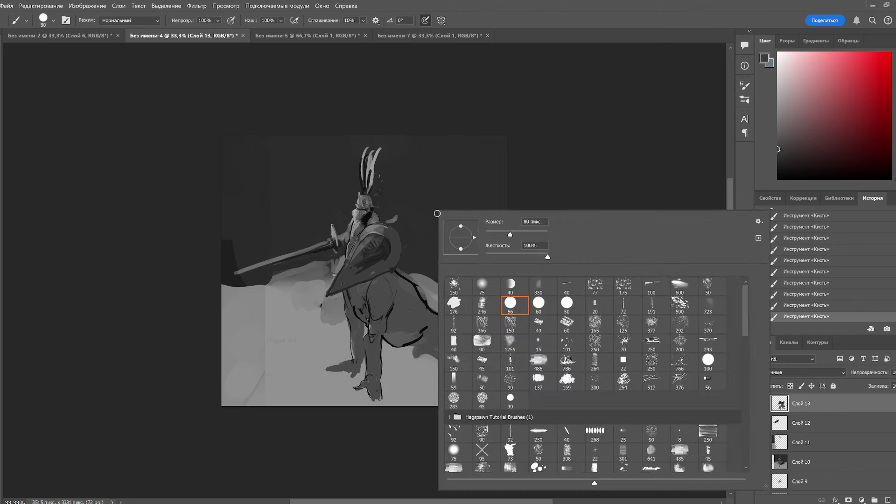
type("7")
key("Return")
left_click(373, 215, "alt")
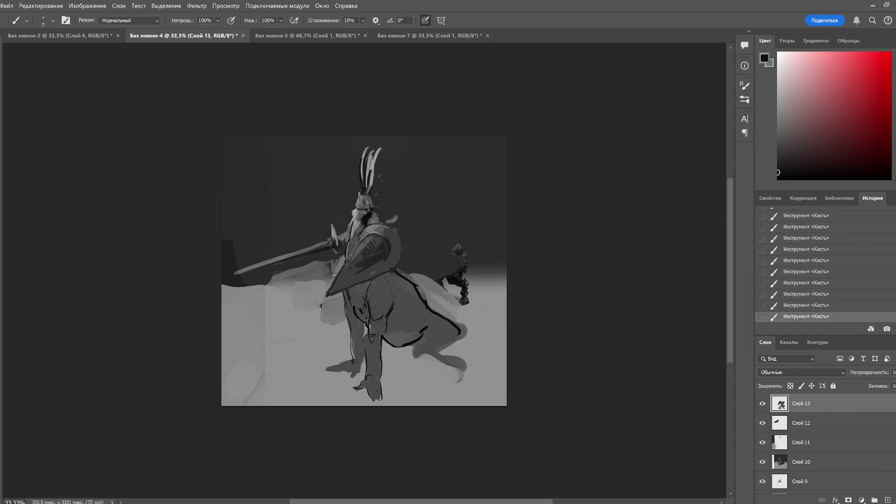
key("ctrl+z")
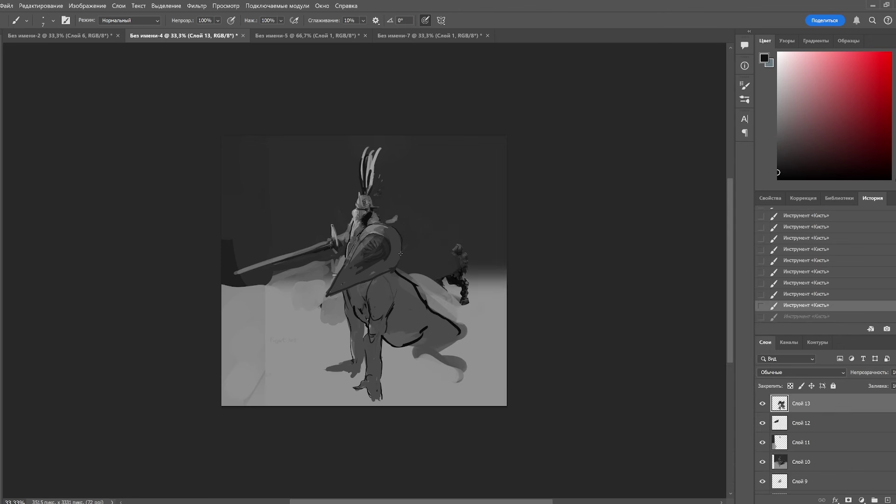
left_click_drag(401, 253, 392, 270)
Thicken the helmet's rear plume in light grey with a 155 px brush
right_click(447, 197)
type("155 пикс.")
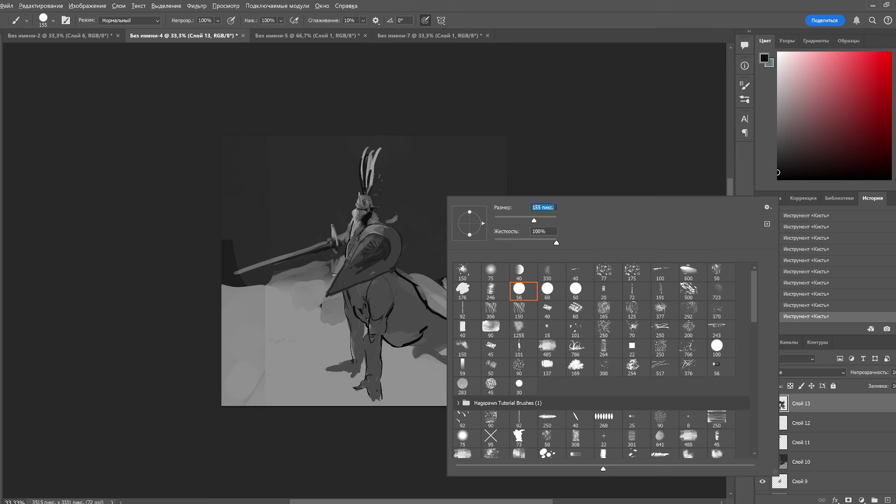
left_click(375, 160, "alt")
left_click_drag(369, 164, 381, 149)
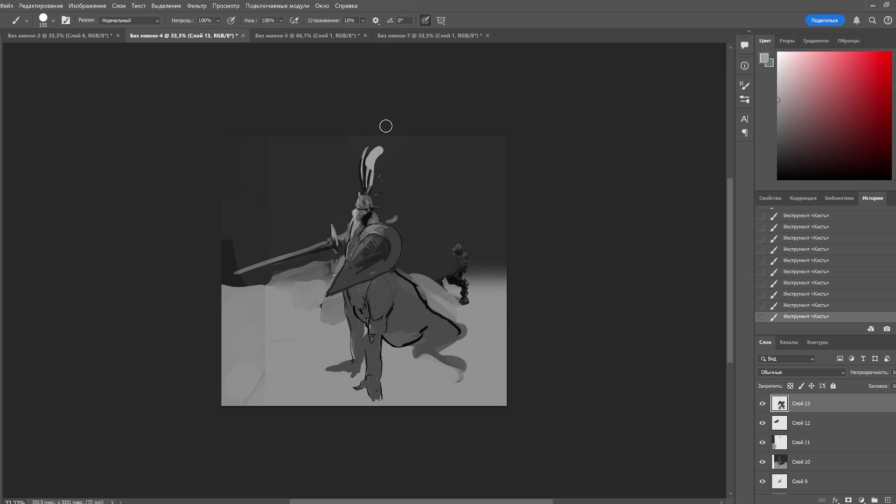
Curl the light grey helmet plume backward and trim its inner shape in dark grey with a 36 px brush
mouse_move(371, 152)
left_mouse_down()
mouse_move(390, 150)
mouse_move(399, 176)
mouse_move(389, 176)
mouse_move(384, 149)
mouse_move(391, 175)
mouse_move(381, 151)
mouse_move(387, 155)
mouse_move(367, 159)
mouse_move(382, 147)
left_mouse_up()
left_click(361, 180, "alt")
right_click(385, 143)
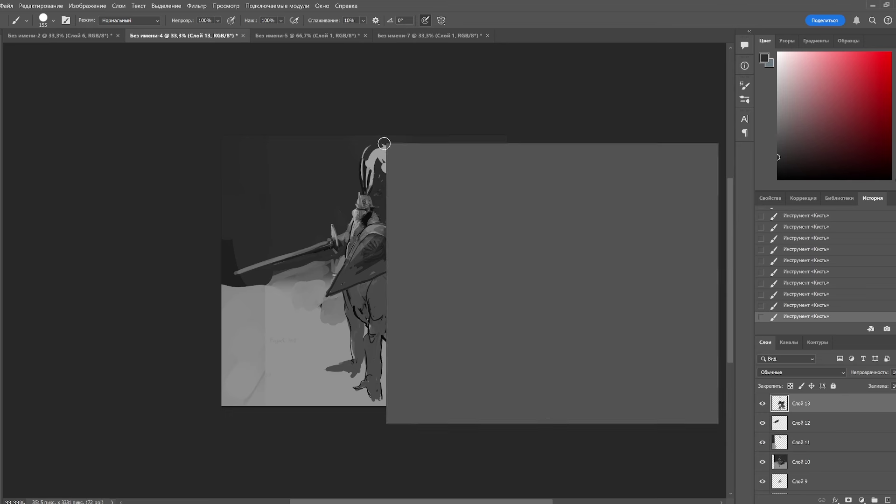
left_click(444, 166)
left_click(370, 173, "alt")
mouse_move(373, 149)
left_mouse_down()
mouse_move(363, 165)
mouse_move(387, 150)
mouse_move(394, 168)
mouse_move(382, 136)
mouse_move(372, 141)
left_mouse_up()
left_click(378, 170, "alt")
Try two curved light grey feathers sweeping backward from the helmet
mouse_move(366, 193)
left_mouse_down()
mouse_move(418, 160)
mouse_move(442, 163)
left_mouse_up()
left_click_drag(366, 192, 423, 148)
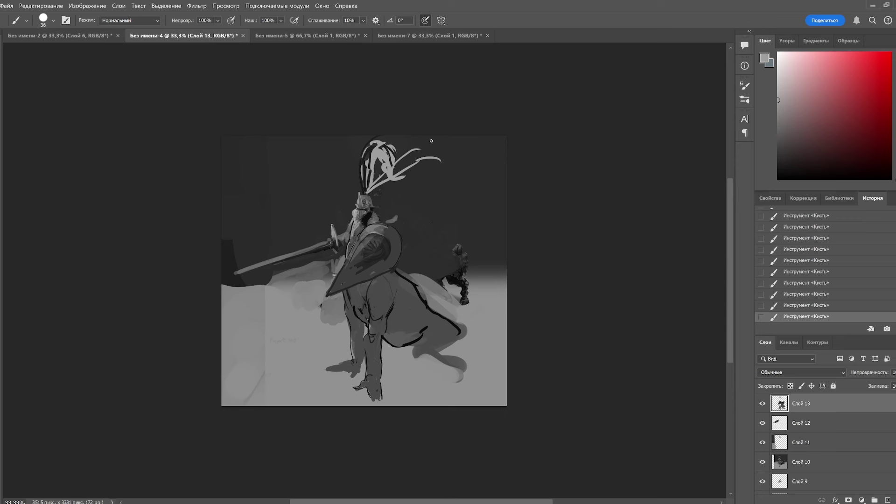
key("ctrl+z")
key("ctrl+z")
key("ctrl+z")
key("ctrl+z")
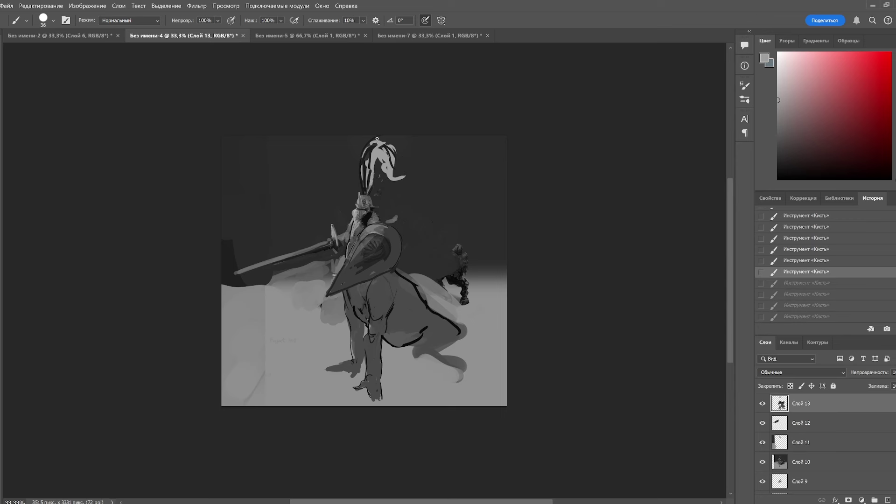
Touch up the plume's light crest and draw two straight light grey feathers angled up and backward from the helmet
left_click_drag(389, 145, 382, 140)
left_click_drag(367, 202, 434, 162)
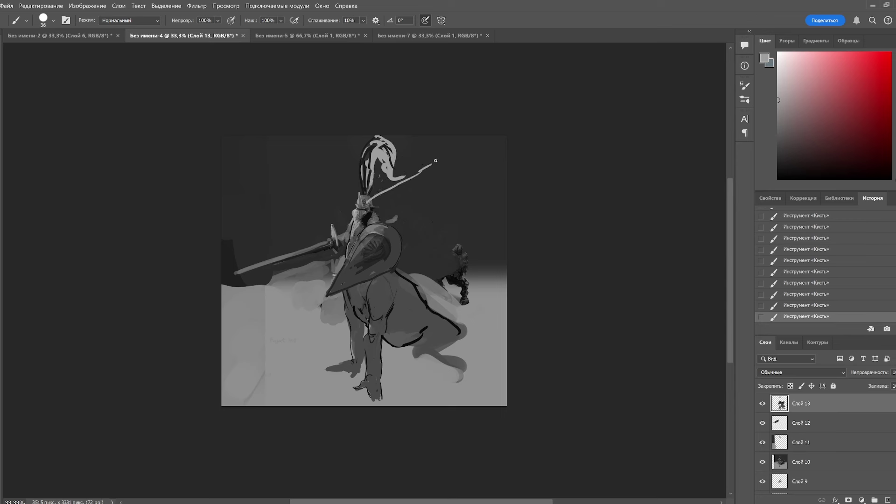
mouse_move(378, 193)
left_mouse_down()
mouse_move(419, 148)
mouse_move(450, 151)
left_mouse_up()
Paint out the plume's drooping curl in background grey and reshape its inside with an 81 px brush
left_click(409, 168, "alt")
right_click(411, 168)
left_click(490, 178)
mouse_move(396, 172)
left_mouse_down()
mouse_move(392, 143)
mouse_move(374, 180)
mouse_move(394, 135)
left_mouse_up()
left_click(383, 154, "alt")
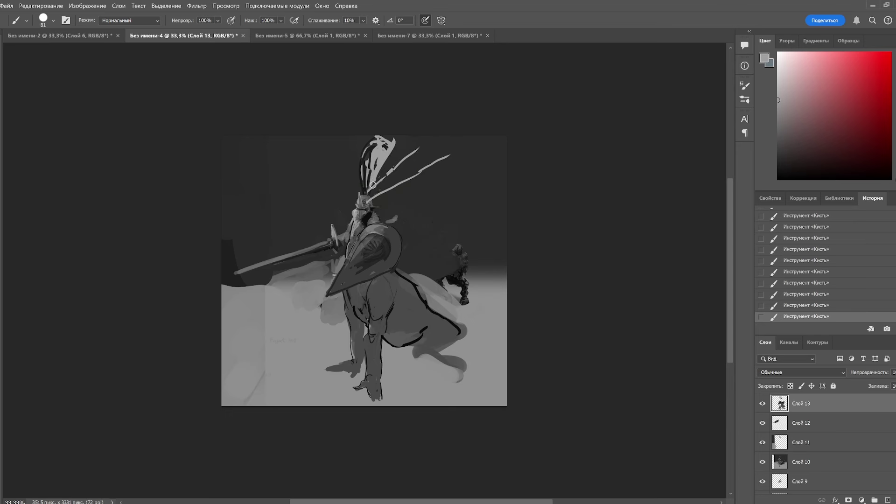
left_click(368, 155, "alt")
left_click(369, 167, "alt")
left_click_drag(383, 158, 369, 191)
Define the main plume with thin dark and light strokes down to the helmet using a 20 px brush
right_click(389, 159)
left_click(443, 180)
key("Return")
left_click(375, 172, "alt")
left_click_drag(371, 183, 376, 157)
left_click(367, 205, "alt")
left_click(367, 201, "alt")
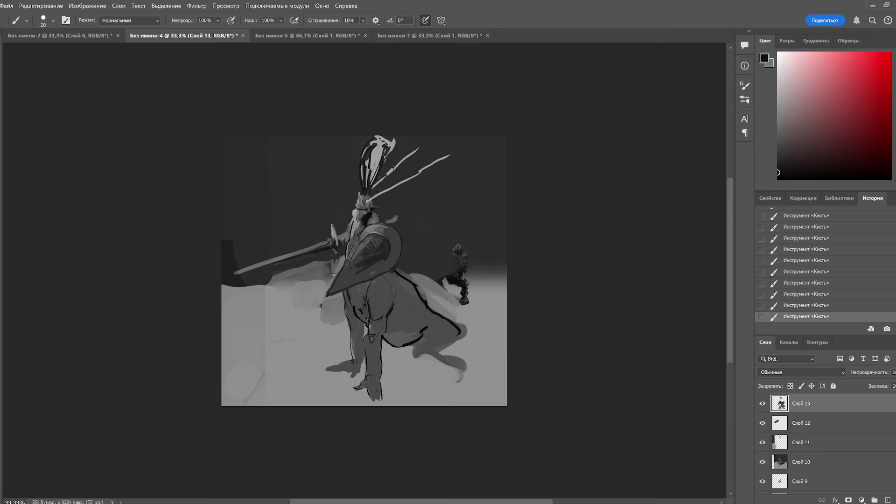
Refine the two trailing feathers into cleaner tapered shapes with a 21 px brush
right_click(400, 176)
left_click(496, 270)
left_click(392, 188)
left_click(407, 181, "alt")
left_click_drag(422, 171, 441, 161)
left_click_drag(403, 182, 398, 149)
Extend the mount's lower belly behind the front leg with a black contour and dark grey fill using the 21 px brush
left_click(395, 278, "alt")
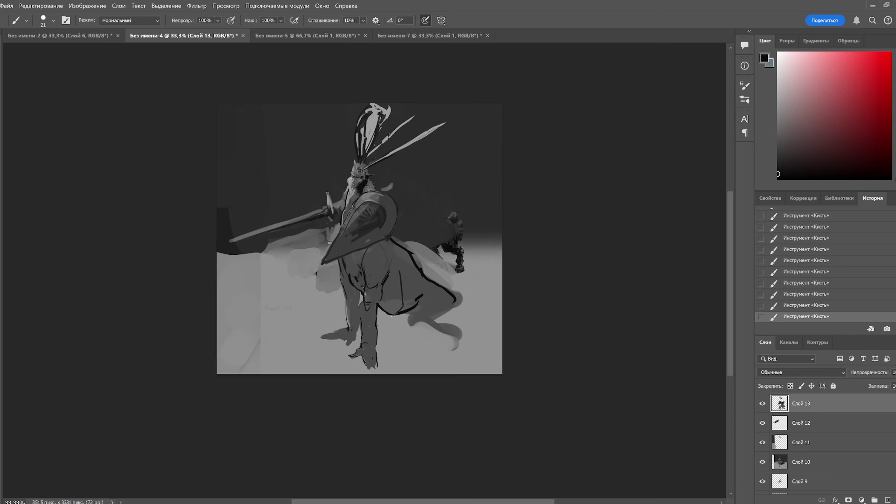
left_click_drag(393, 317, 388, 320)
right_click(434, 285)
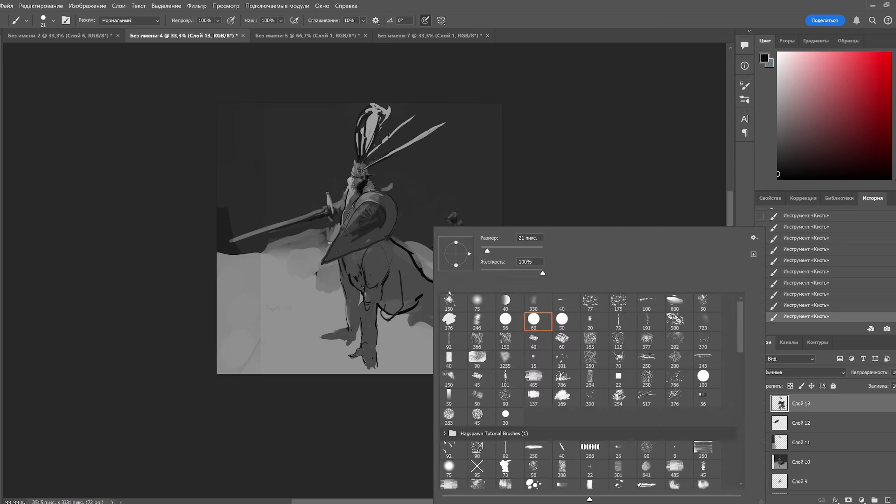
left_click(382, 313)
left_click(390, 317, "alt")
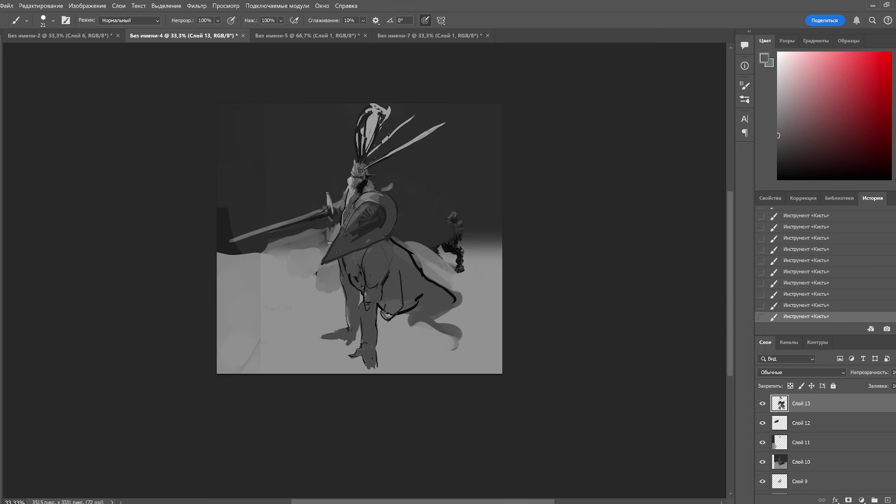
left_click(390, 321, "alt")
left_click_drag(377, 308, 381, 319)
Draw a rounded muscle form at the mount's lower belly behind the near front leg
left_click(380, 312, "alt")
left_click(382, 312, "alt")
left_click_drag(363, 301, 360, 327)
left_click_drag(392, 300, 405, 298)
left_click(401, 308, "alt")
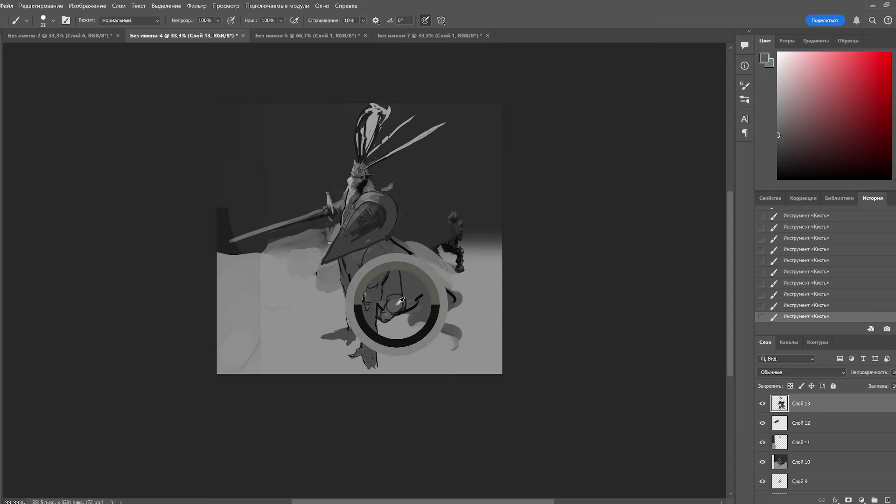
left_click(404, 308, "alt")
left_click(398, 307, "alt")
left_click(407, 305, "alt")
left_click_drag(385, 300, 383, 287)
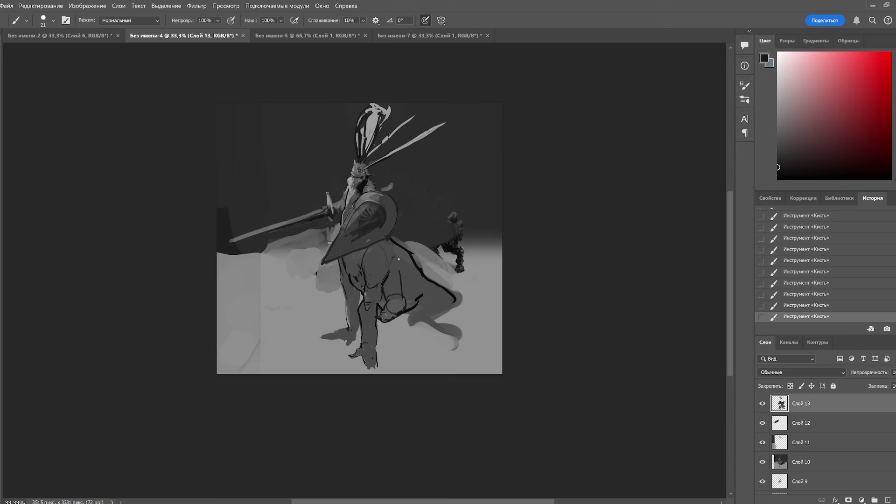
Outline large rounded muscle masses on the mount's flank behind the shoulder in black
left_click(400, 275, "alt")
left_click(399, 305, "alt")
left_click(406, 243, "alt")
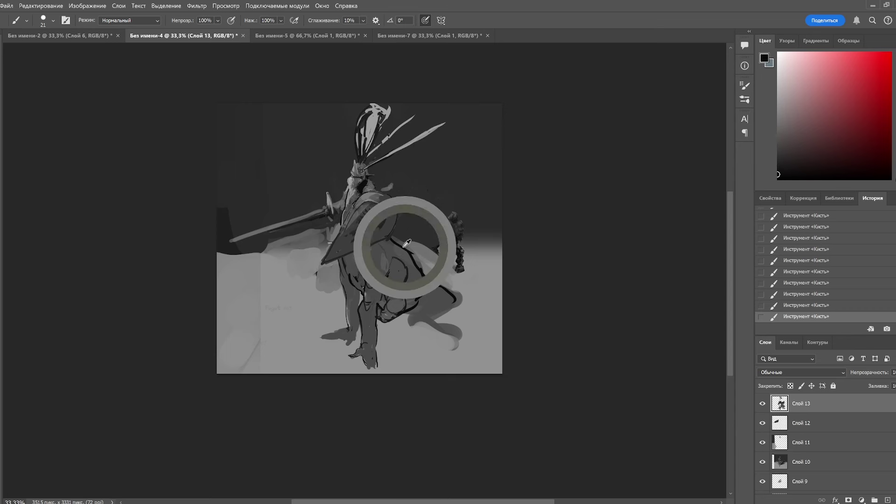
mouse_move(392, 261)
left_mouse_down()
mouse_move(383, 281)
mouse_move(423, 289)
left_mouse_up()
left_click(412, 256, "alt")
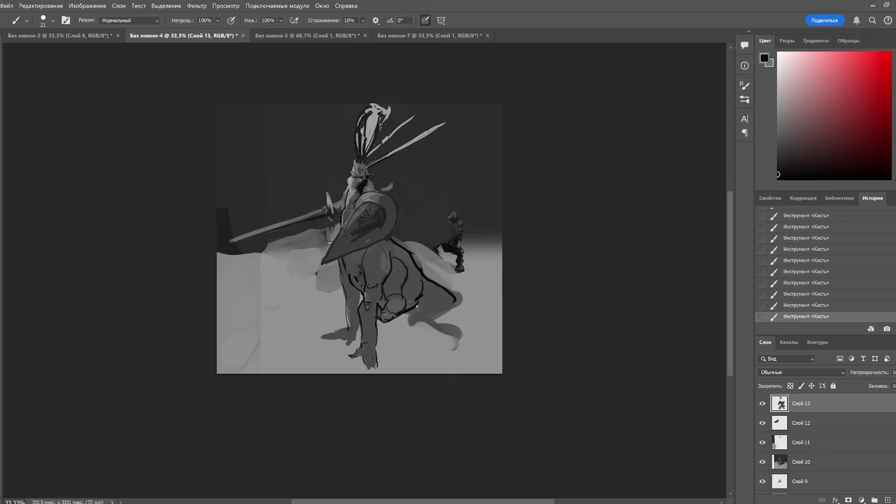
Add smaller bulging muscle contours along the rear of the mount's belly and flank
left_click(403, 318, "alt")
left_click(411, 305, "alt")
left_click(420, 298, "alt")
left_click(414, 301, "alt")
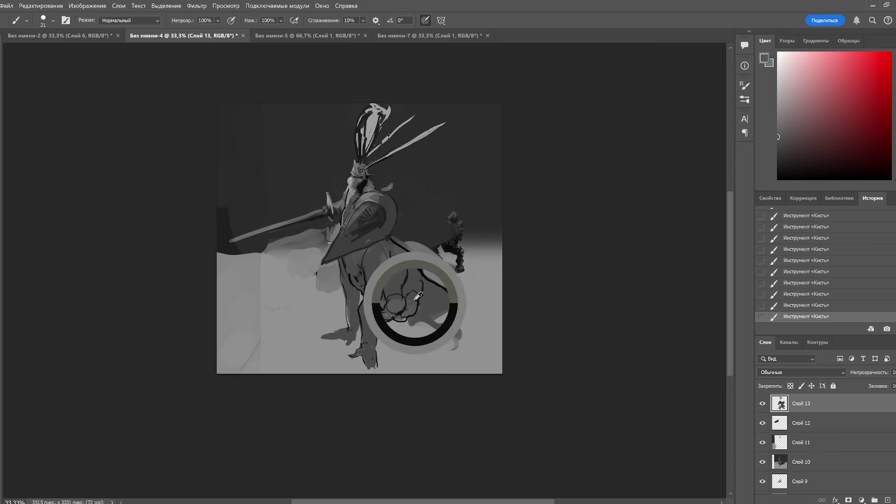
left_click(422, 296, "alt")
left_click_drag(409, 271, 423, 285)
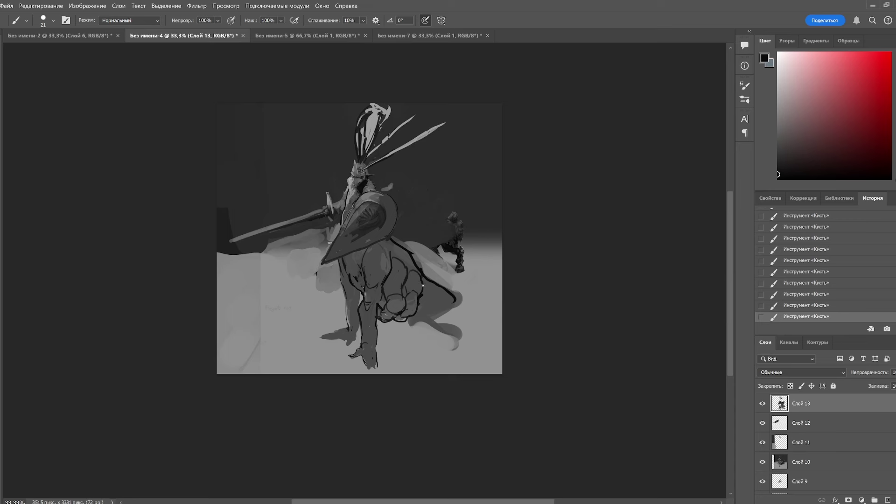
Refine the lines between the flank and belly muscles with sampled black and dark grey
left_click(393, 289, "alt")
left_click(389, 290, "alt")
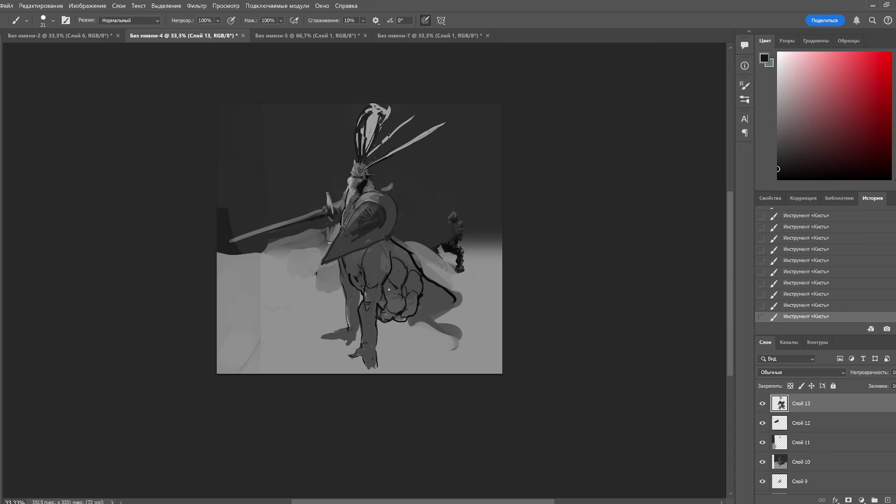
left_click(401, 314, "alt")
left_click(404, 293, "alt")
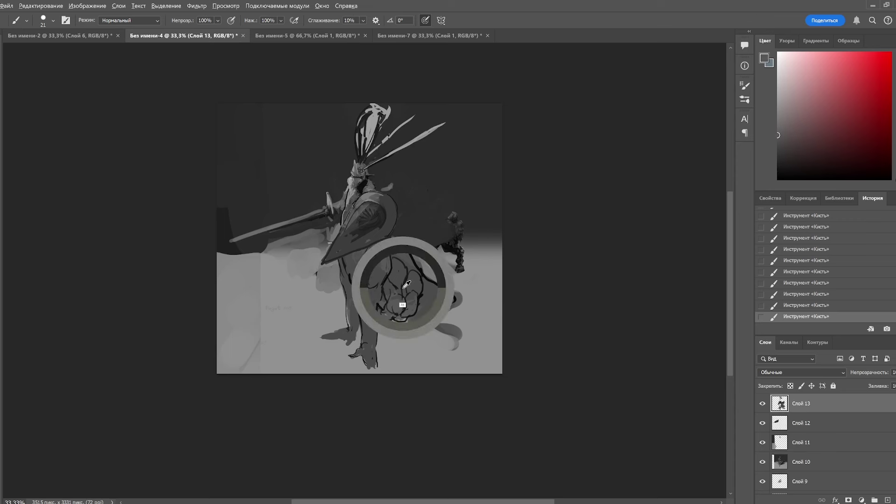
left_click(401, 308, "alt")
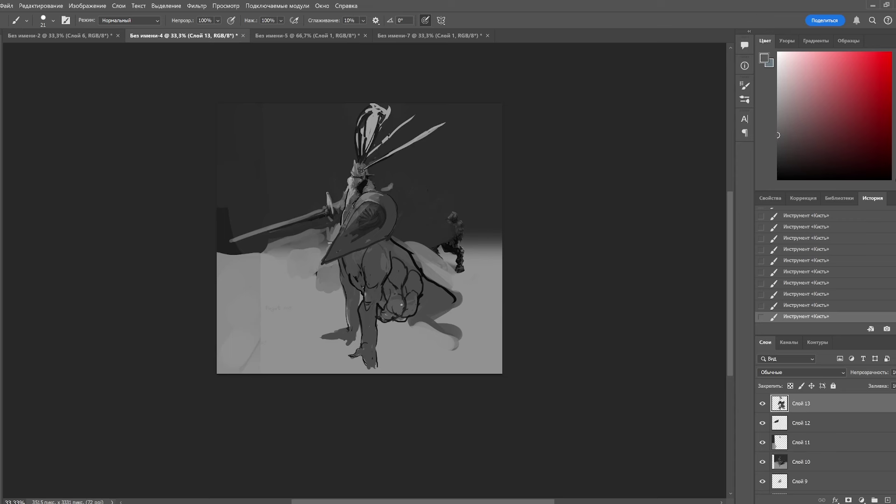
Add dark contour lines to the mount's chest and shoulder beneath the shield
left_click_drag(436, 250, 433, 219)
left_click(359, 262, "alt")
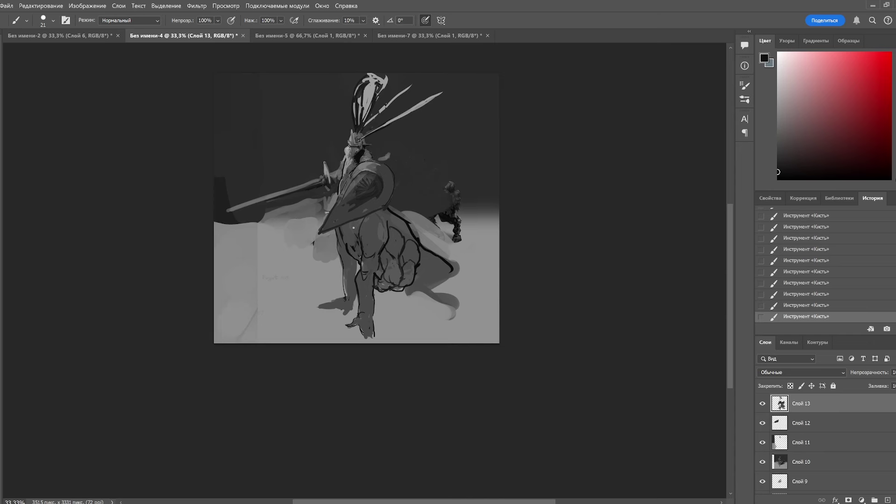
left_click(362, 232, "alt")
left_click(362, 250, "alt")
left_click_drag(371, 215, 405, 213)
key("ctrl+z")
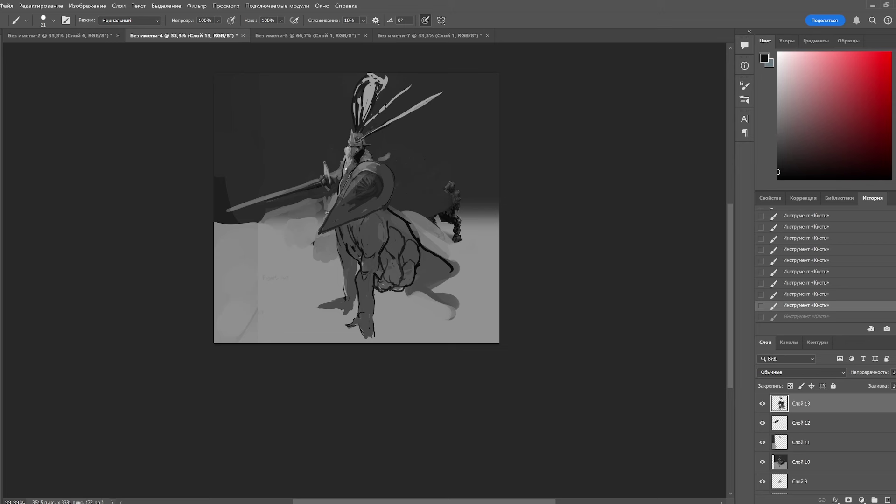
Touch up the rider's beard and collar above the shield with sampled light and dark greys
left_click_drag(346, 179, 348, 183)
left_click(348, 176, "alt")
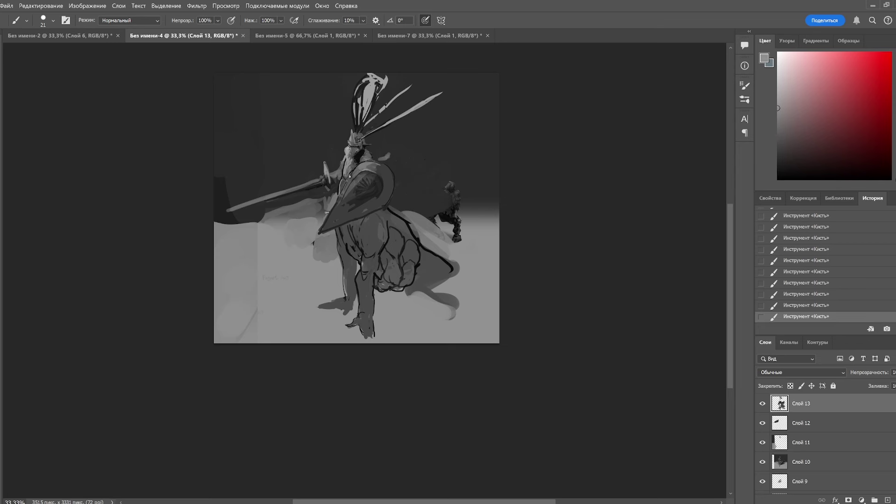
left_click(350, 148, "alt")
left_click(358, 158, "alt")
Outline the mount's hooved hind legs in black, then fill them grey and clean the surrounding ground with a 67 px brush
mouse_move(441, 270)
left_mouse_down()
mouse_move(429, 292)
mouse_move(438, 272)
mouse_move(420, 280)
mouse_move(434, 261)
mouse_move(422, 277)
mouse_move(440, 293)
mouse_move(439, 309)
mouse_move(450, 282)
mouse_move(442, 314)
mouse_move(433, 314)
mouse_move(439, 323)
mouse_move(418, 299)
left_mouse_up()
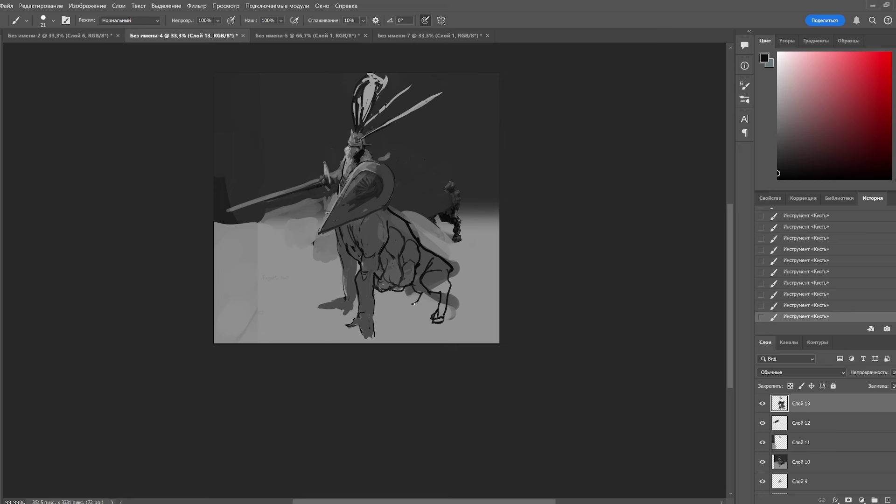
right_click(451, 227)
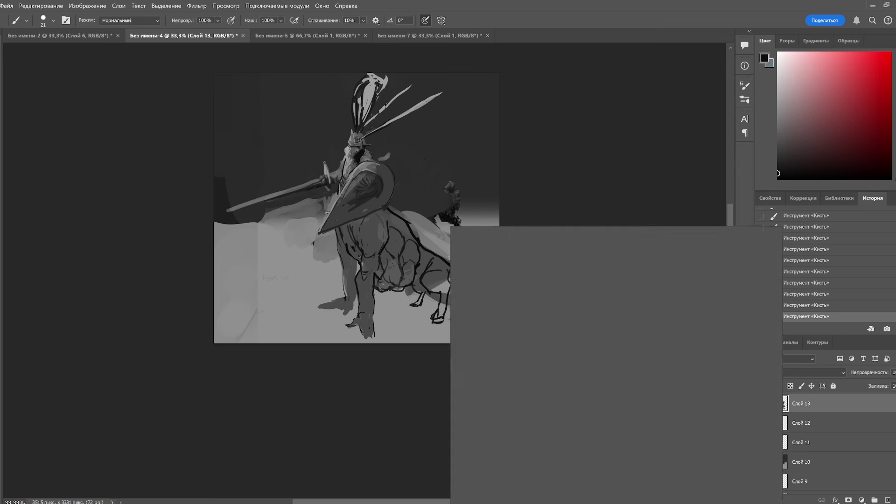
left_click(519, 251)
left_click(429, 293)
mouse_move(425, 291)
left_mouse_down()
mouse_move(419, 302)
mouse_move(424, 289)
mouse_move(412, 295)
mouse_move(418, 277)
mouse_move(415, 307)
left_mouse_up()
left_click(415, 312, "alt")
left_click(418, 285, "alt")
left_click(436, 282, "alt")
left_click(431, 307, "alt")
mouse_move(427, 294)
left_mouse_down()
mouse_move(455, 295)
mouse_move(454, 318)
left_mouse_up()
left_click_drag(496, 295, 482, 321)
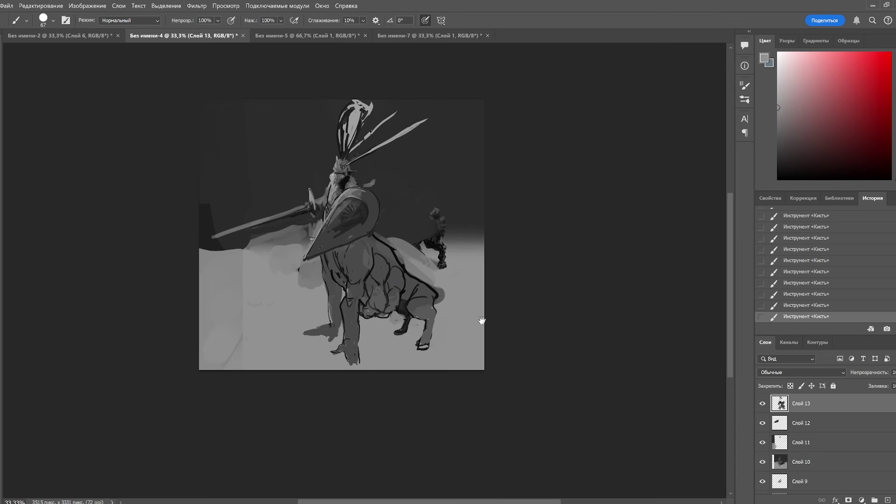
Darken the mount's far hind leg and touch up the belly edge behind the near front leg
left_click(452, 262, "alt")
left_click(404, 306, "alt")
left_click_drag(396, 311, 408, 317)
right_click(417, 277)
key("Escape")
mouse_move(359, 293)
left_mouse_down()
mouse_move(359, 317)
mouse_move(372, 314)
left_mouse_up()
Paint the mount's hind hooves in near-black with a 64 px brush
right_click(438, 307)
left_click(488, 249)
left_click(397, 332)
right_click(423, 349)
type("64 пикс.")
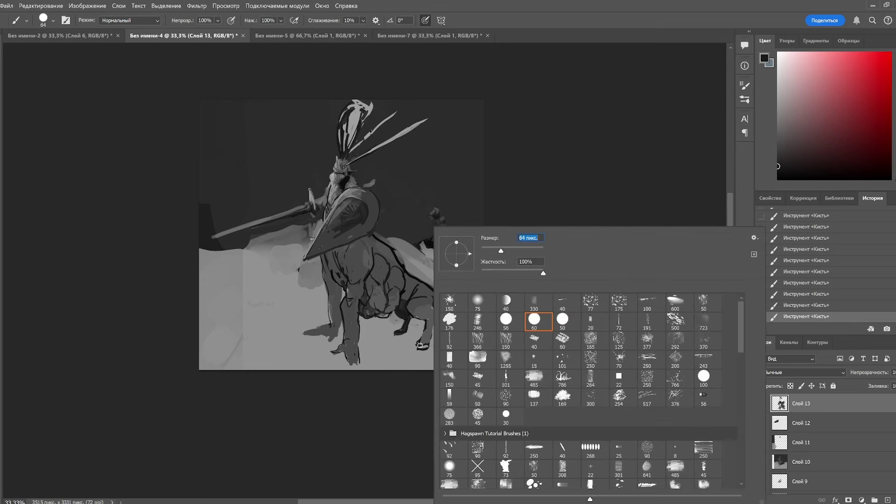
key("Return")
left_click(396, 328, "alt")
left_click(411, 313, "alt")
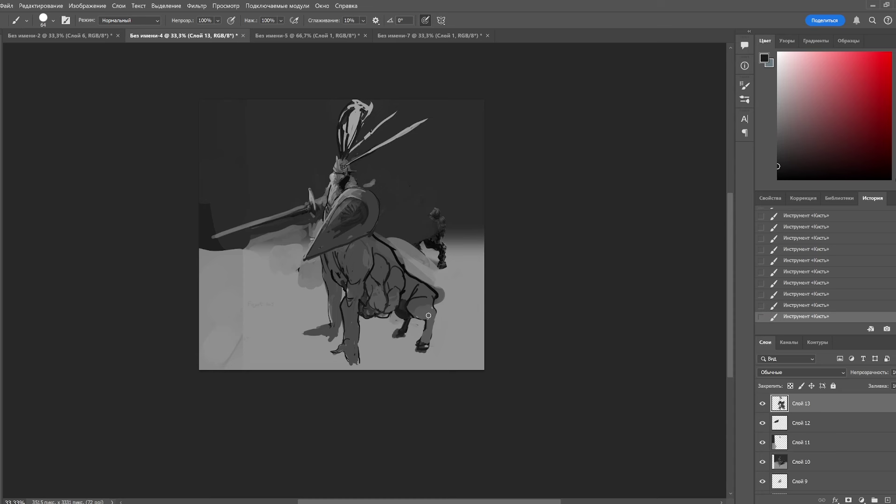
Reshape the mount's rump against the light ground and refine the near hind leg and hoof
left_click_drag(434, 292, 439, 300)
left_click(423, 286, "alt")
left_click(434, 299, "alt")
left_click(435, 289, "alt")
left_click(420, 349, "alt")
left_click(419, 350, "alt")
left_click(427, 331, "alt")
Touch up the shading on the mount's near front leg and chest
left_click(353, 310, "alt")
left_click_drag(357, 288, 346, 279)
left_click(338, 275, "alt")
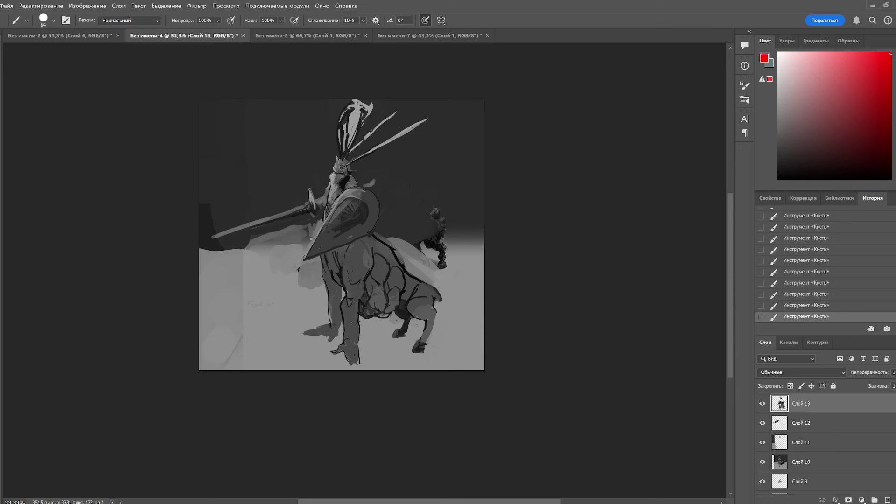
Try marking a red vertical axis from the rider's helmet to the ground and red guides across the torso
left_click_drag(337, 157, 335, 313)
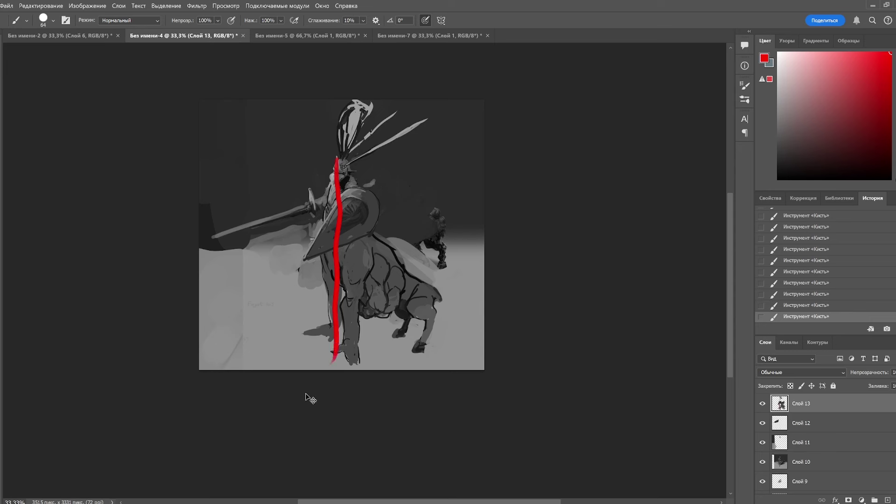
key("ctrl+z")
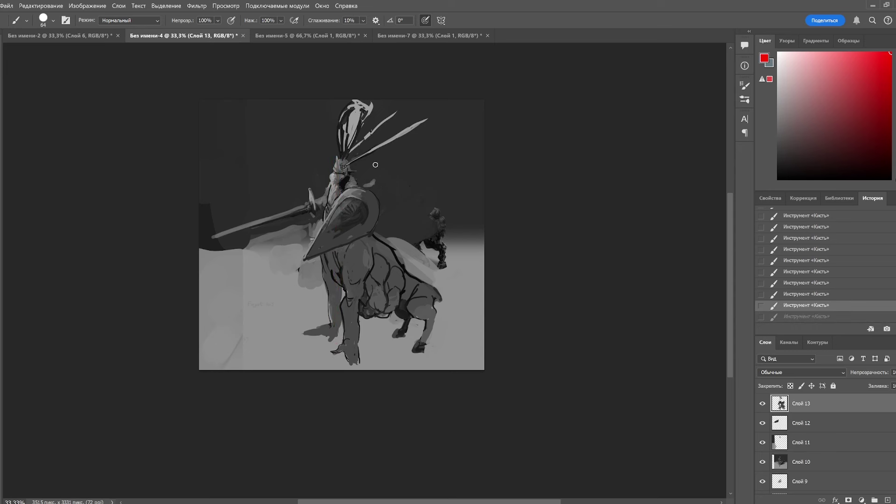
mouse_move(328, 229)
left_mouse_down()
mouse_move(353, 199)
mouse_move(354, 174)
mouse_move(378, 195)
mouse_move(364, 231)
left_mouse_up()
left_click_drag(349, 167, 311, 199)
key("ctrl+z")
key("ctrl+z")
key("ctrl+z")
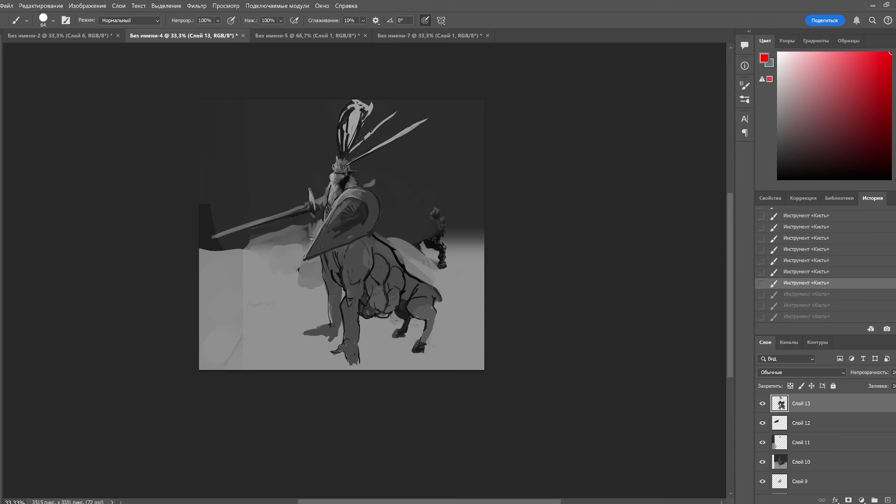
Try sketching the rider's legs in red over the mount's chest and front legs
mouse_move(319, 237)
left_mouse_down()
mouse_move(313, 262)
mouse_move(355, 336)
left_mouse_up()
mouse_move(343, 255)
left_mouse_down()
mouse_move(356, 347)
mouse_move(327, 338)
mouse_move(364, 354)
mouse_move(364, 316)
mouse_move(362, 359)
left_mouse_up()
mouse_move(310, 254)
left_mouse_down()
mouse_move(338, 185)
mouse_move(312, 231)
mouse_move(312, 258)
left_mouse_up()
key("ctrl+z")
key("ctrl+z")
key("ctrl+z")
key("ctrl+z")
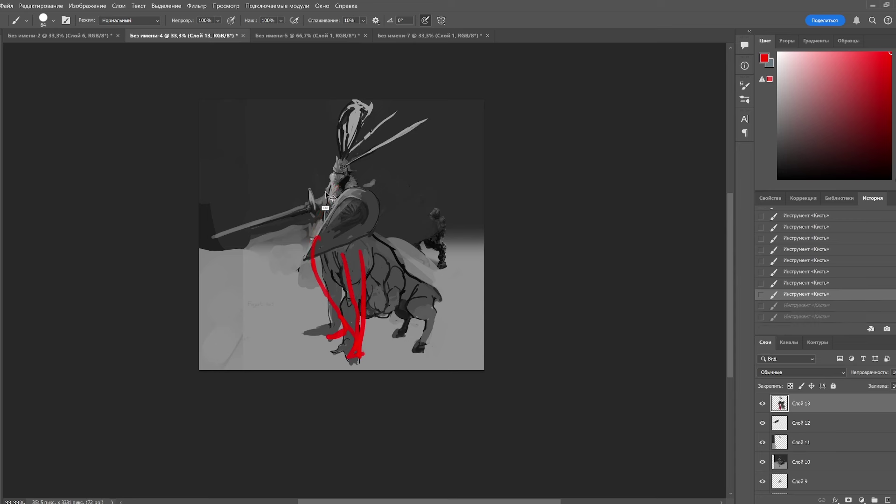
key("ctrl+z")
key("ctrl+z")
key("ctrl+z")
key("ctrl+z")
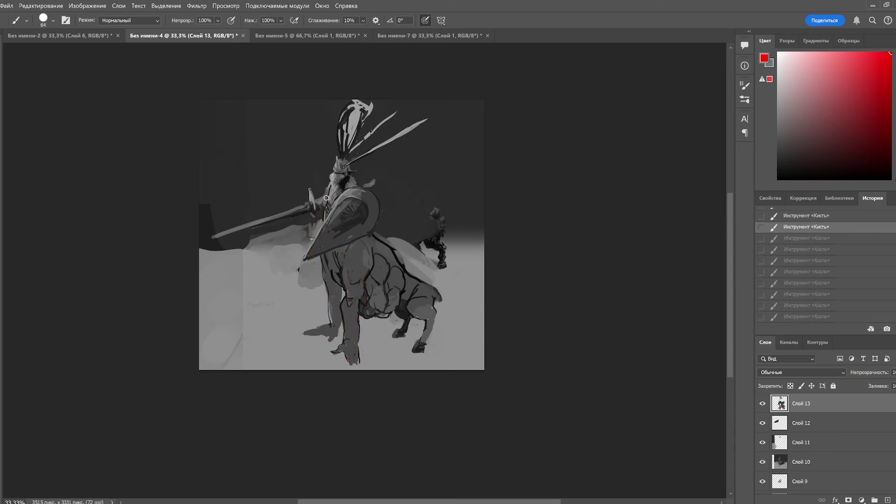
Redo the undone brush strokes
key("ctrl+shift+z")
key("ctrl+shift+z")
key("ctrl+shift+z")
key("ctrl+shift+z")
key("ctrl+shift+z")
key("ctrl+shift+z")
key("ctrl+shift+z")
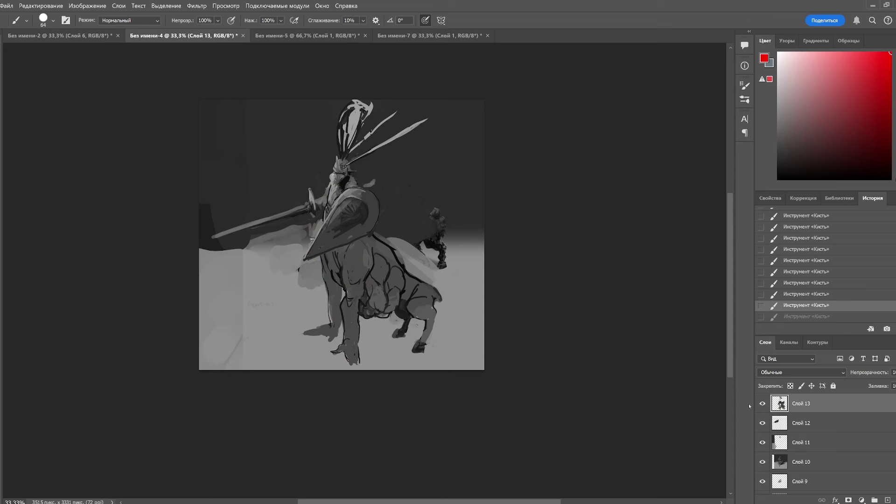
Hide layers Слой 13, 12, 11 and 10 and examine the rider and mount in the original greyscale painting
left_click(763, 404)
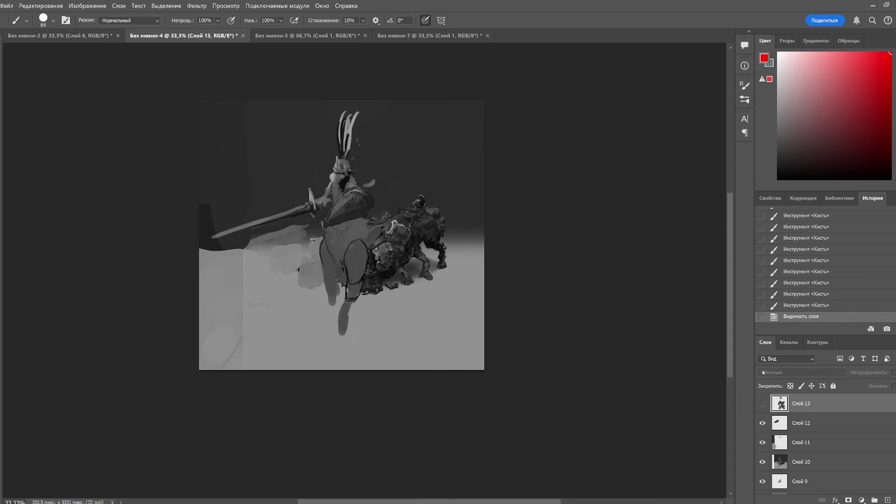
left_click(762, 423)
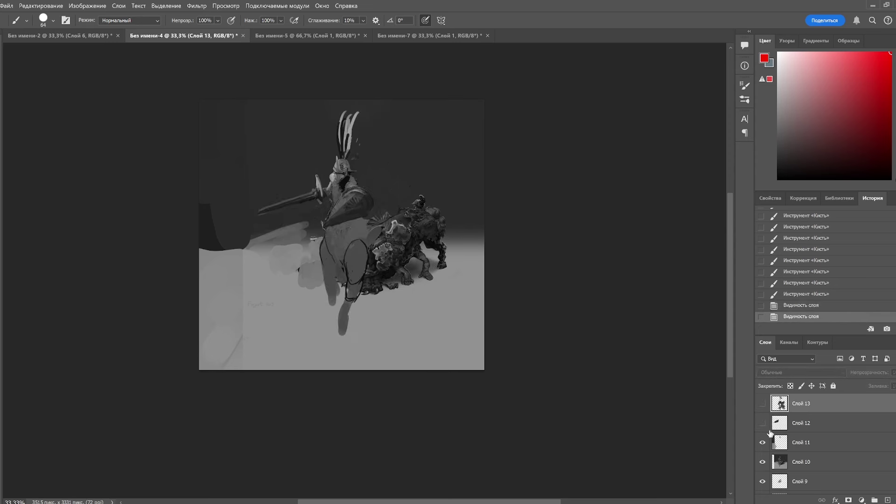
left_click(764, 442)
left_click(765, 462)
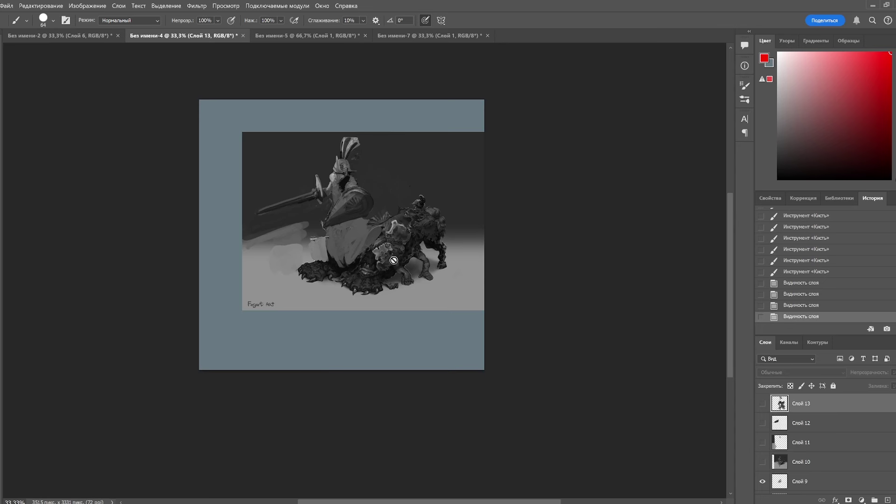
key("ctrl+plus")
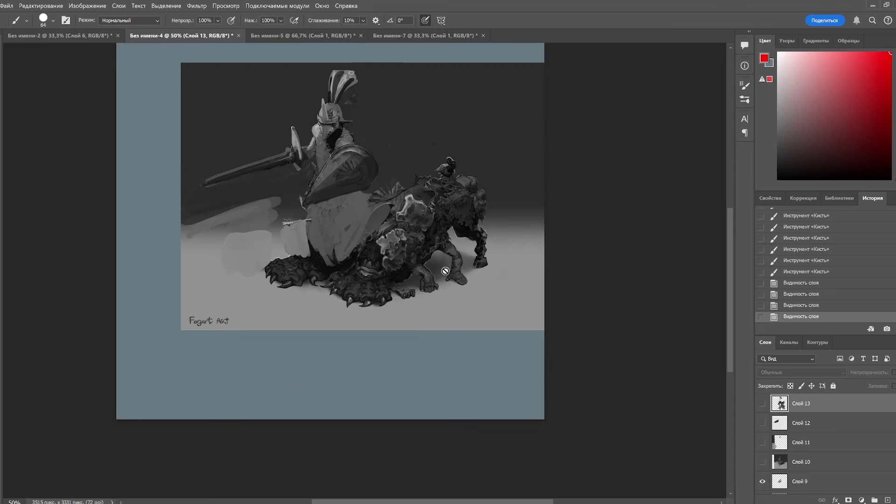
key("ctrl+plus")
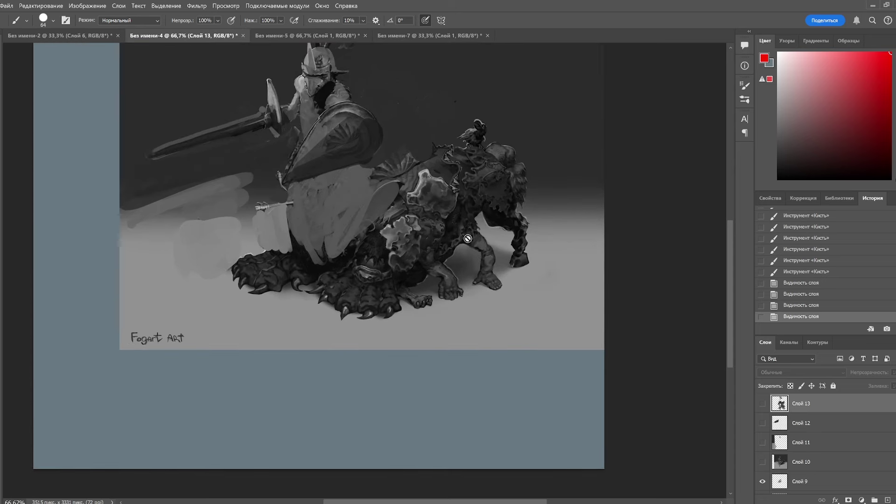
key("ctrl+minus")
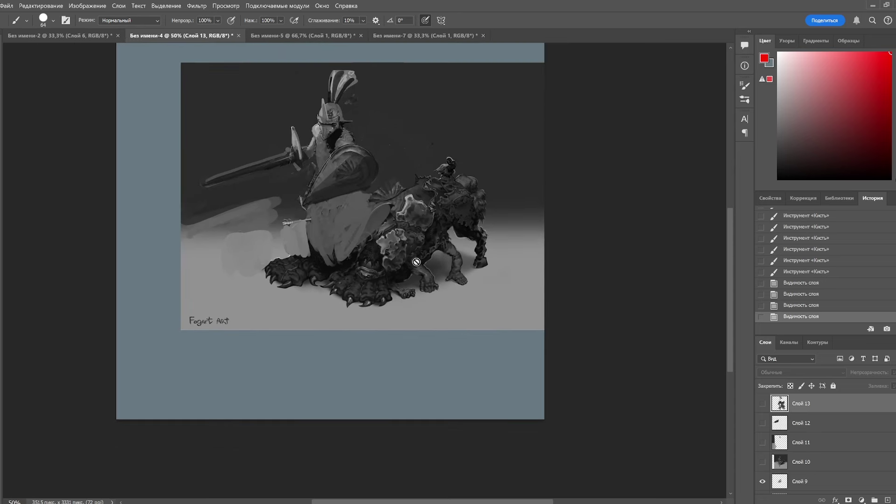
key("ctrl+minus")
Show layers Слой 11, 12, 13 and 10 again to compare the repainted rider and mount with the original
left_click(763, 442)
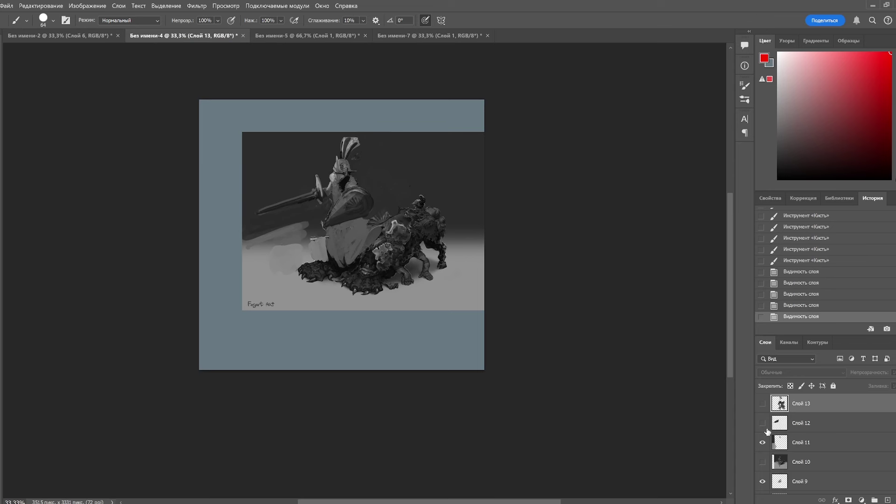
left_click(762, 423)
left_click(763, 423)
left_click(763, 404)
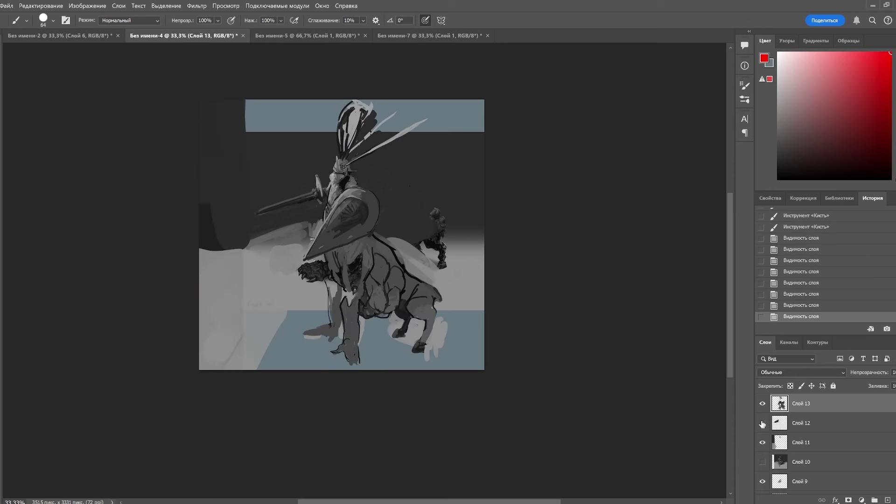
left_click(763, 423)
left_click(763, 462)
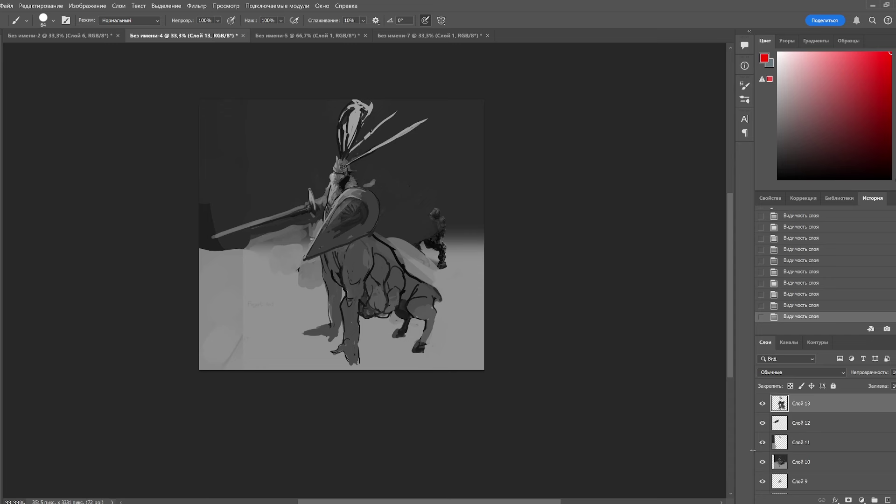
In the armoured knight document Без имени-5, add a new layer and circle the pauldron on the flail-arm side in red
left_click(296, 36)
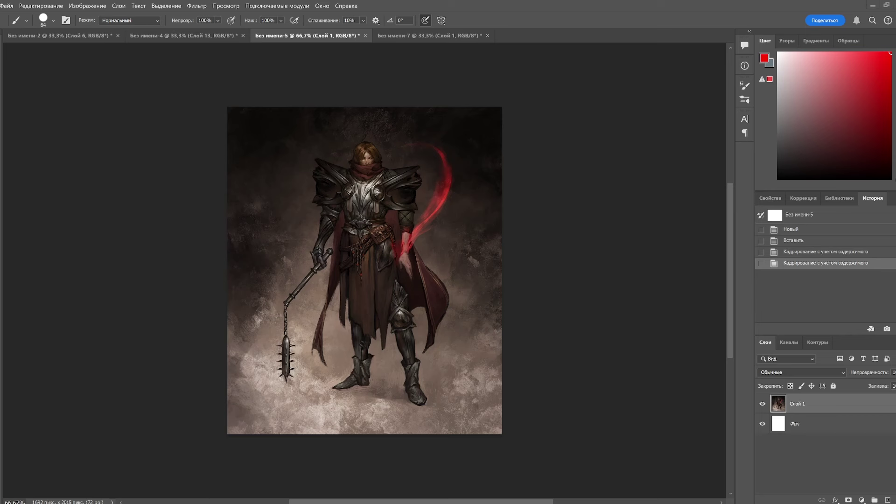
left_click(888, 500)
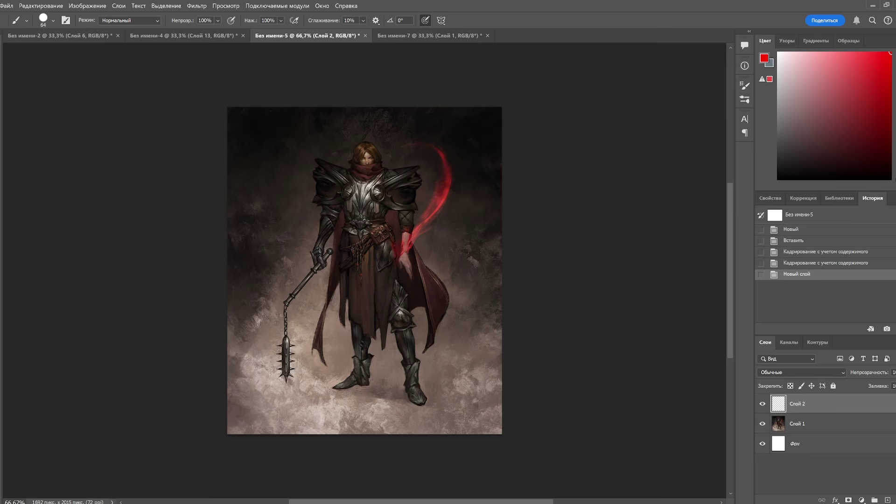
mouse_move(330, 157)
left_mouse_down()
mouse_move(310, 199)
mouse_move(329, 149)
left_mouse_up()
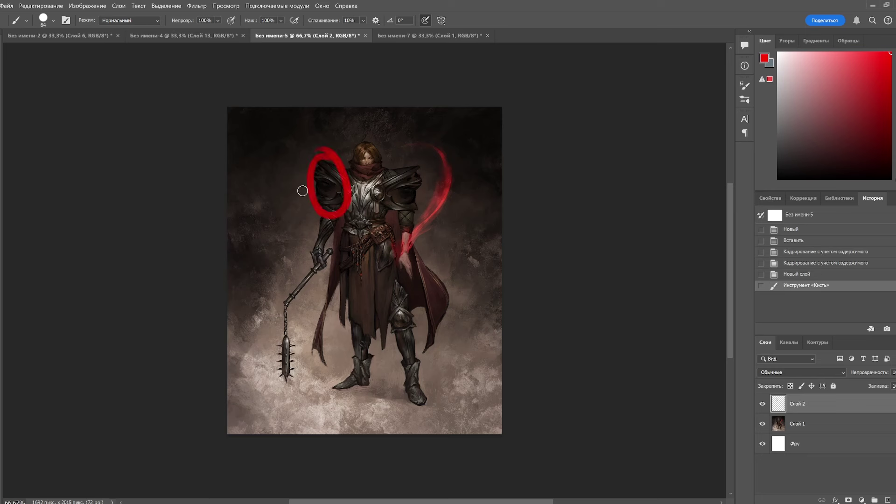
Circle the shoulder plates and mark the chest armour in red, undoing the marks
left_click_drag(412, 161, 419, 170)
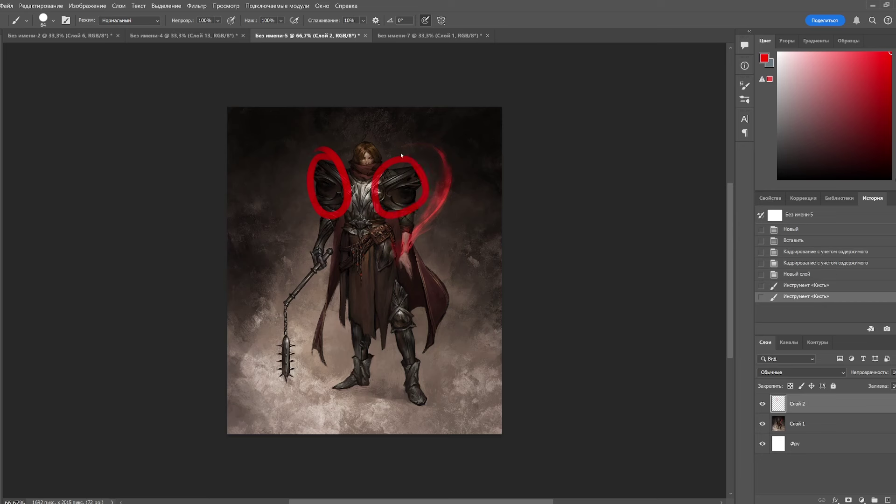
key("ctrl+z")
key("ctrl+z")
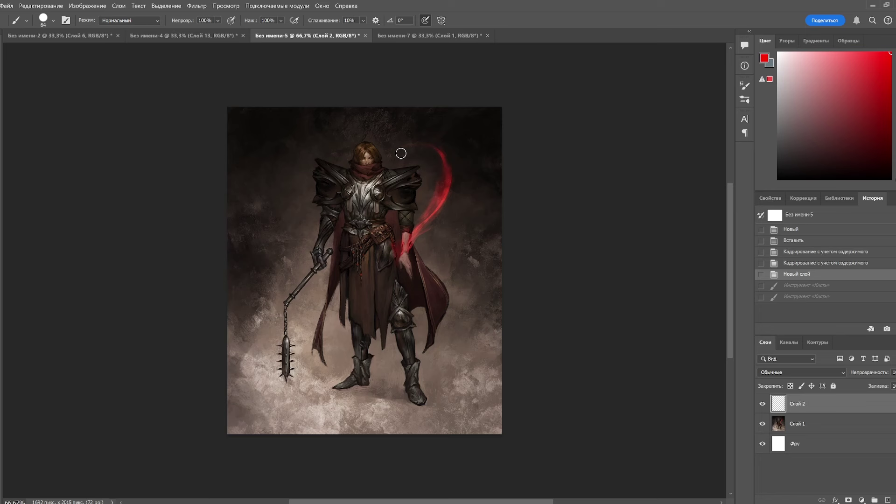
mouse_move(355, 185)
left_mouse_down()
mouse_move(345, 189)
mouse_move(348, 205)
mouse_move(380, 206)
left_mouse_up()
key("ctrl+z")
key("ctrl+z")
Mark both shoulder plates and the head with red strokes, undoing the marks
left_click_drag(342, 146, 329, 140)
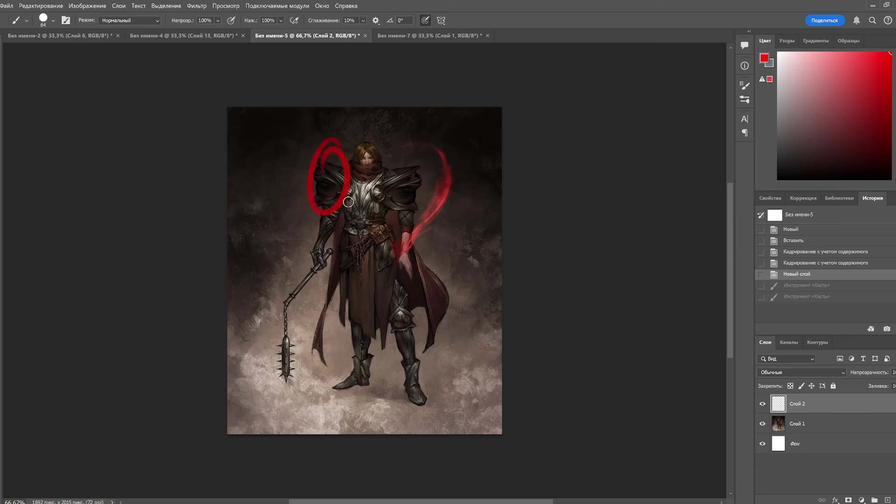
left_click_drag(412, 159, 414, 153)
key("ctrl+z")
left_click_drag(353, 148, 366, 118)
key("ctrl+z")
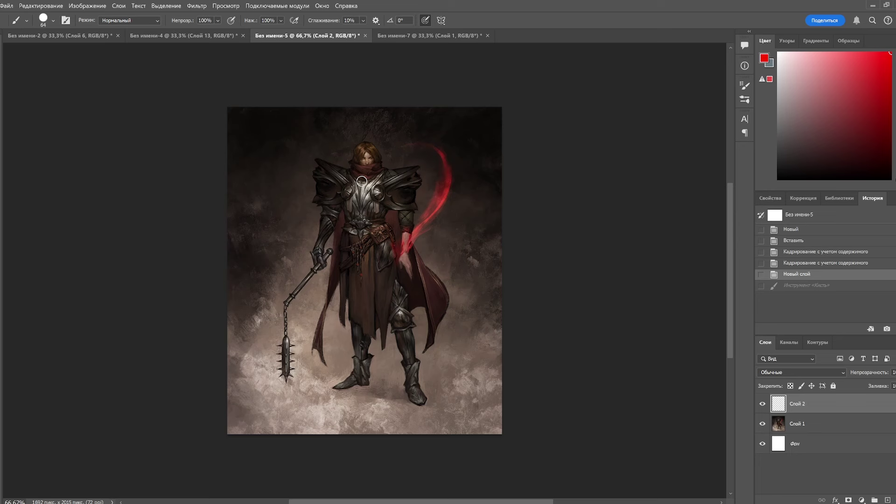
Circle the belt area and the bare hand in red, undoing each mark
mouse_move(354, 238)
left_mouse_down()
mouse_move(351, 263)
mouse_move(377, 323)
mouse_move(383, 246)
mouse_move(333, 220)
left_mouse_up()
key("ctrl+z")
key("ctrl+z")
left_click_drag(400, 271, 411, 252)
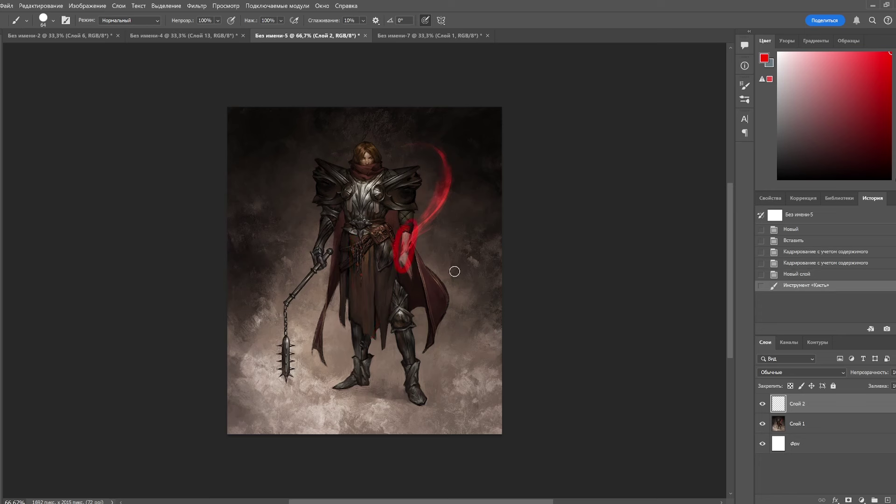
key("ctrl+z")
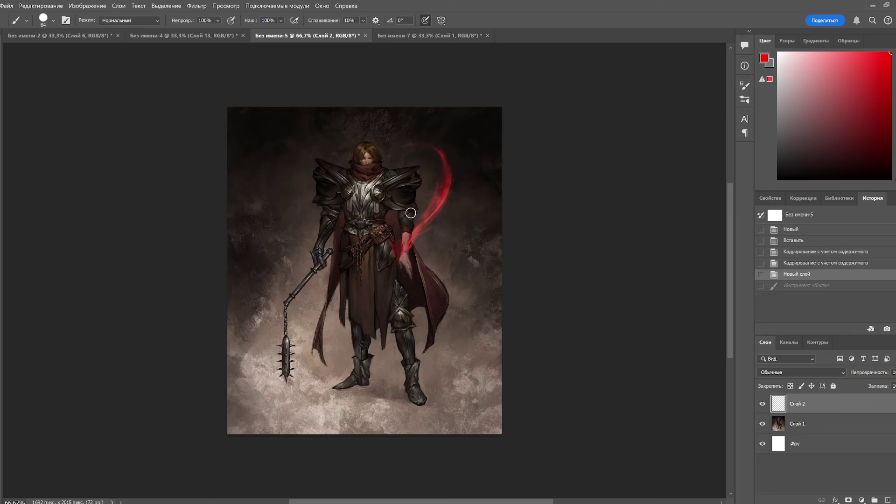
Paint flame-like wisps around the head, collar and shoulders in the red sampled from the magic trail
left_click(448, 189, "alt")
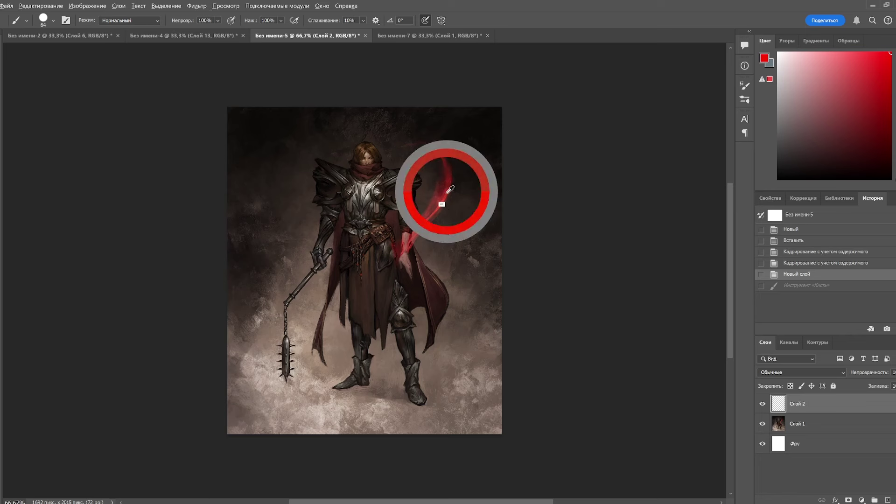
mouse_move(375, 141)
left_mouse_down()
mouse_move(385, 157)
mouse_move(365, 103)
mouse_move(388, 160)
mouse_move(415, 157)
left_mouse_up()
mouse_move(359, 141)
left_mouse_down()
mouse_move(348, 167)
mouse_move(331, 166)
mouse_move(368, 166)
left_mouse_up()
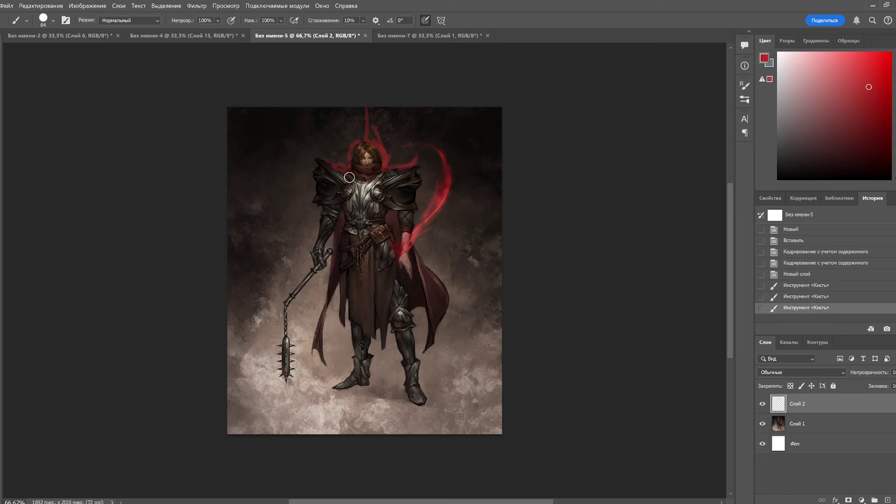
left_click_drag(345, 173, 358, 196)
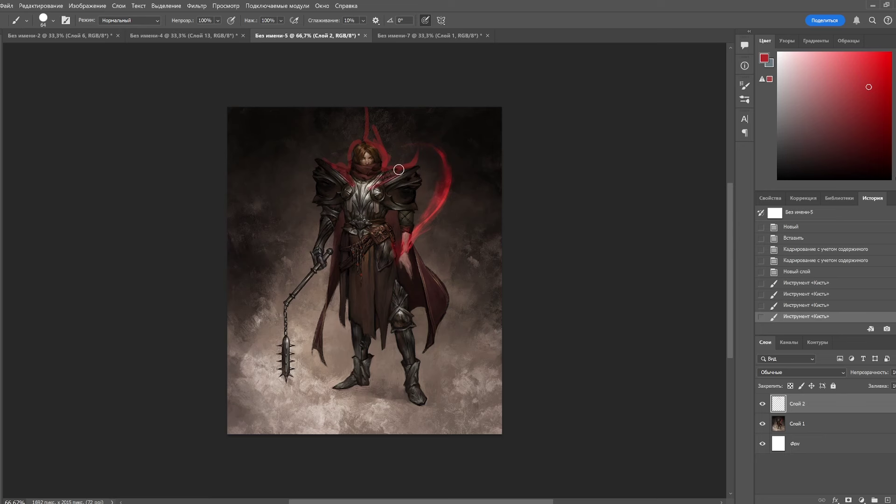
left_click_drag(367, 143, 357, 145)
mouse_move(351, 155)
left_mouse_down()
mouse_move(362, 129)
mouse_move(347, 152)
left_mouse_up()
left_click_drag(348, 154, 339, 139)
left_click_drag(333, 163, 314, 153)
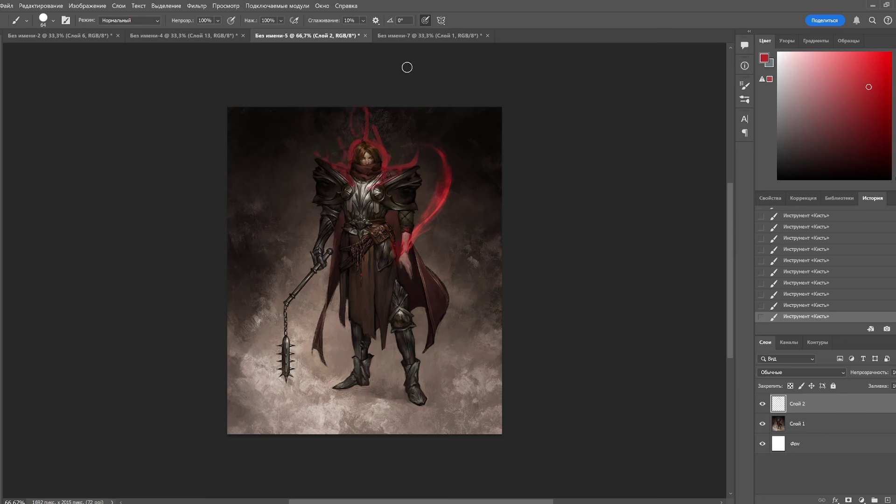
Erase the red wisps around the head and shoulders with a 448 px eraser
key("e")
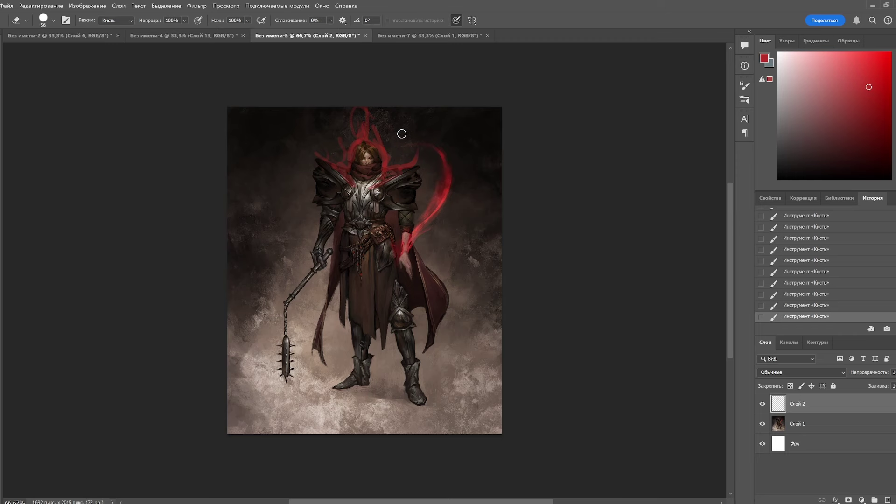
right_click(406, 134)
left_click(513, 225)
left_click(510, 158)
mouse_move(391, 114)
left_mouse_down()
mouse_move(386, 162)
mouse_move(339, 174)
mouse_move(364, 164)
mouse_move(359, 185)
left_mouse_up()
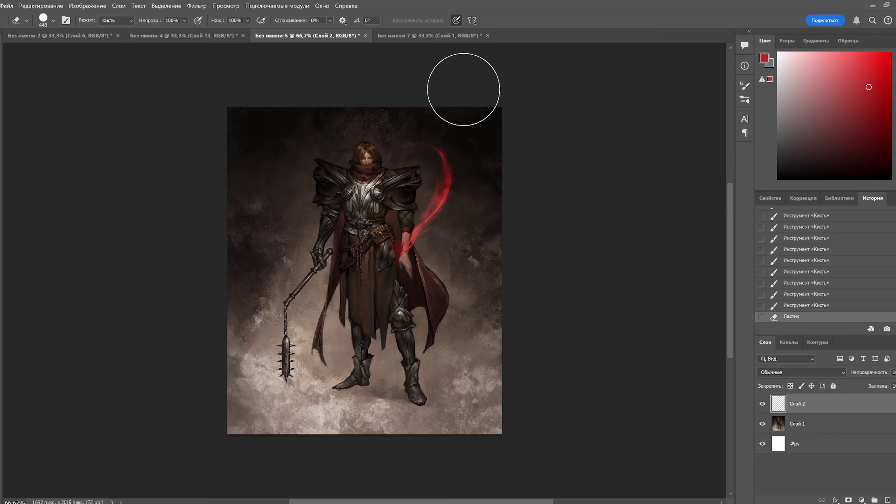
Flip the whole canvas horizontally and return to the Brush tool
key("b")
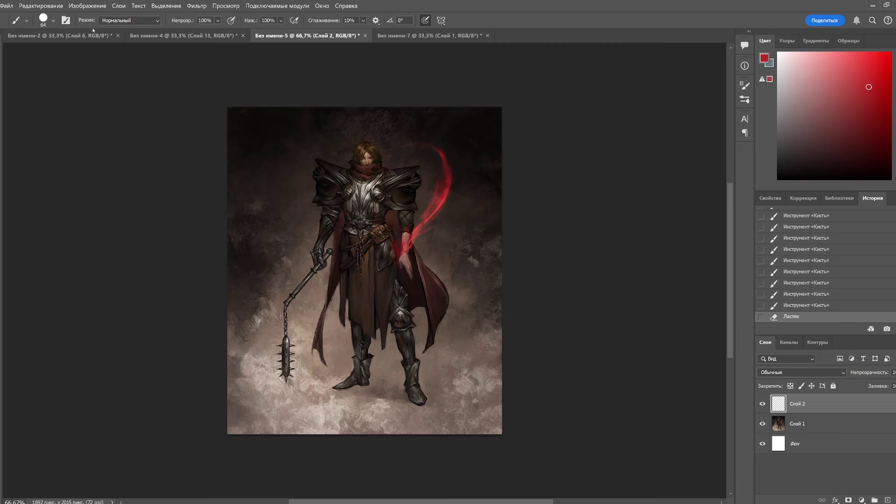
left_click(102, 7)
mouse_move(159, 98)
left_click(275, 139)
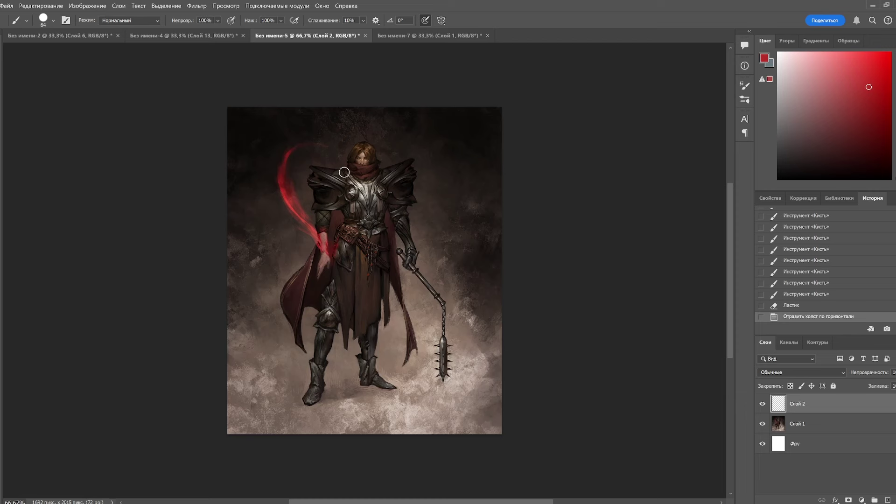
Try red guide strokes over both shoulders, using a 12 px brush for the finer ones, and undo them
left_click_drag(320, 204, 321, 224)
key("ctrl+z")
right_click(367, 154)
left_click(420, 180)
mouse_move(338, 169)
left_mouse_down()
mouse_move(317, 205)
mouse_move(322, 231)
mouse_move(330, 203)
left_mouse_up()
mouse_move(382, 172)
left_mouse_down()
mouse_move(397, 177)
mouse_move(403, 210)
left_mouse_up()
key("ctrl+z")
key("ctrl+z")
key("ctrl+z")
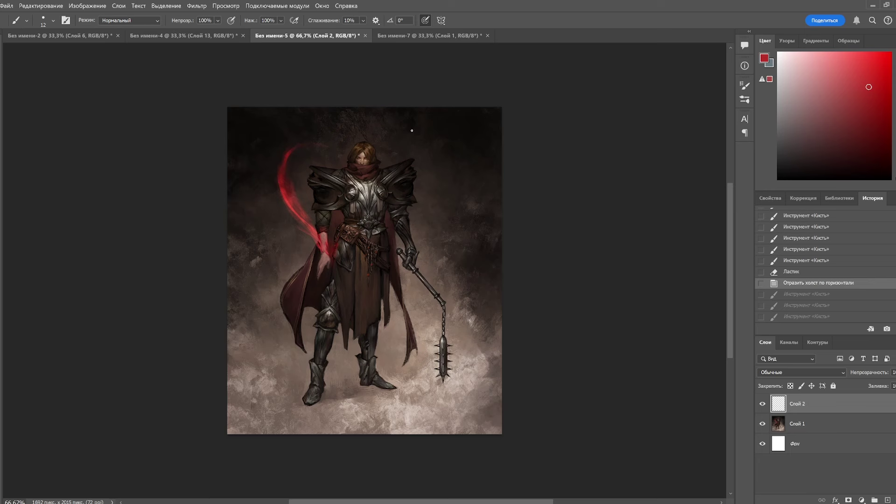
Paint over the lower edge of the mace-side pauldron with an 80 px brush in the sampled background colour
right_click(364, 176)
left_click(439, 200)
left_click(427, 144)
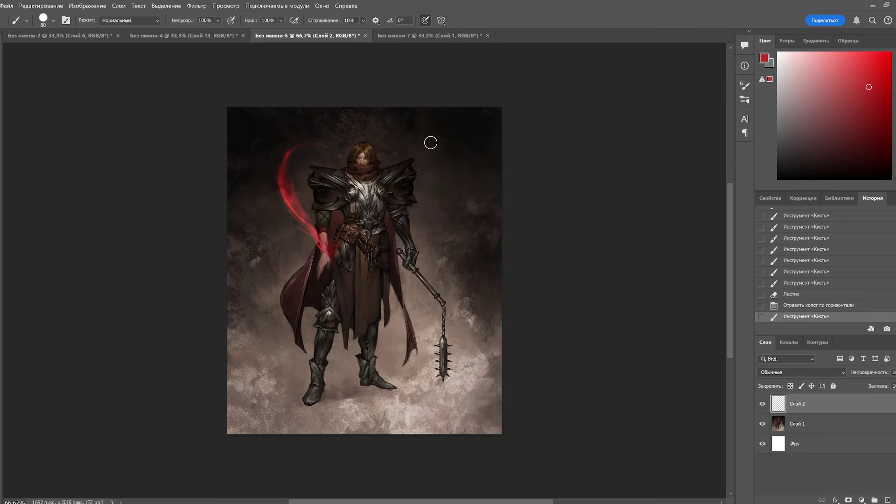
left_click(418, 208, "alt")
left_click_drag(409, 214, 411, 201)
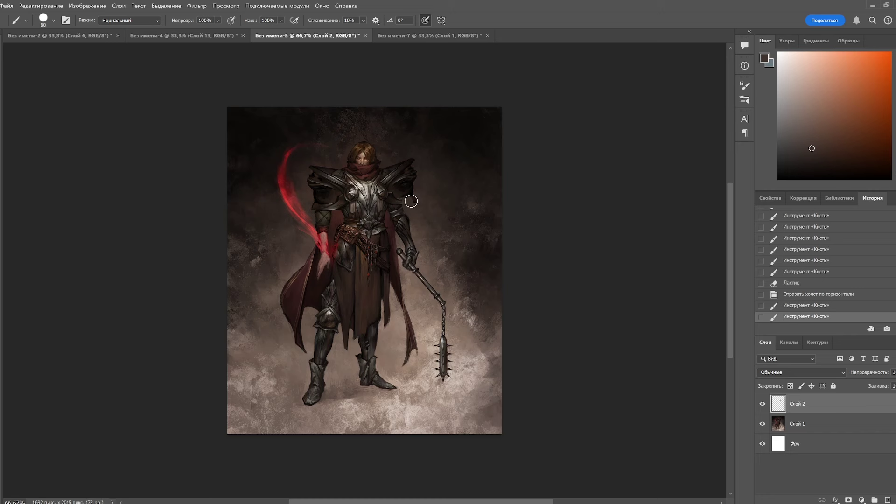
Try painting the trail-side shoulder and forearm in sampled armour grey with a 23 px brush, and undo the strokes
right_click(404, 163)
left_click(458, 187)
left_click(452, 137)
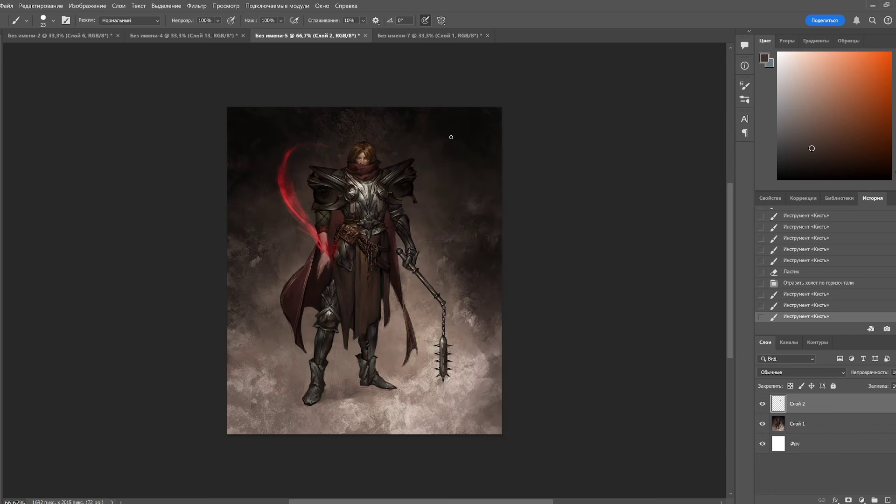
left_click(340, 175, "alt")
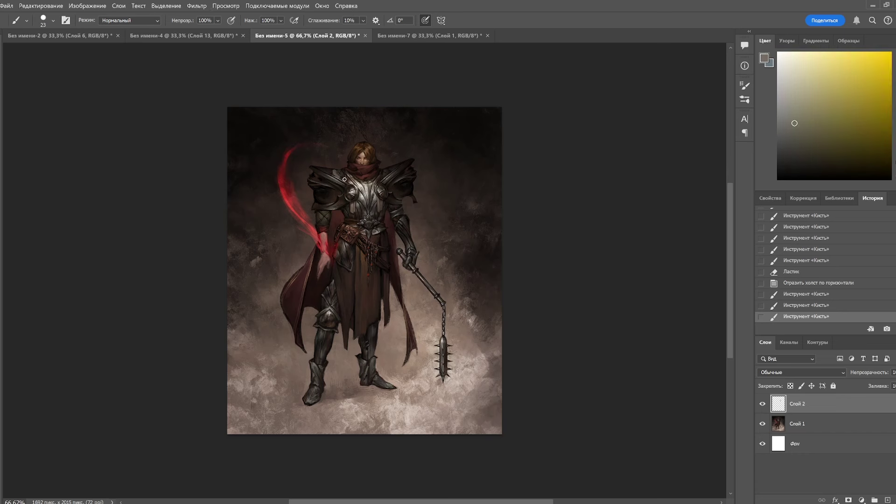
left_click_drag(321, 168, 348, 172)
mouse_move(318, 211)
left_mouse_down()
mouse_move(326, 250)
mouse_move(327, 215)
mouse_move(327, 261)
left_mouse_up()
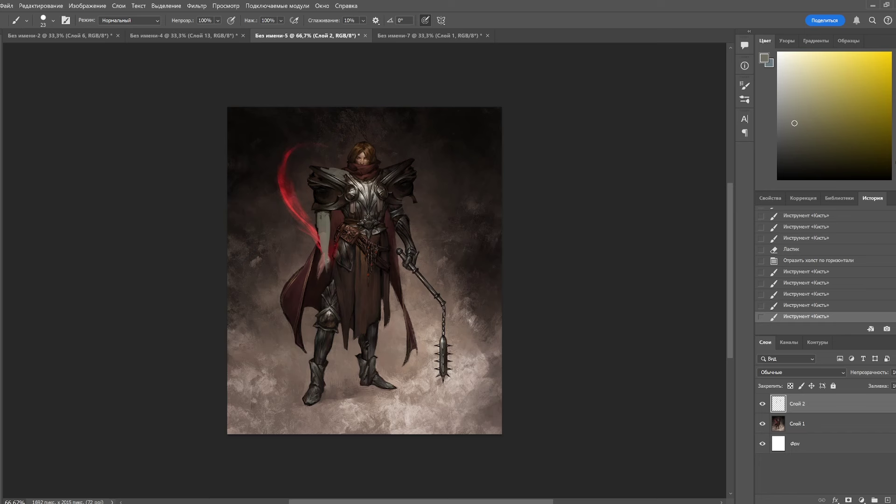
key("ctrl+z")
key("ctrl+z")
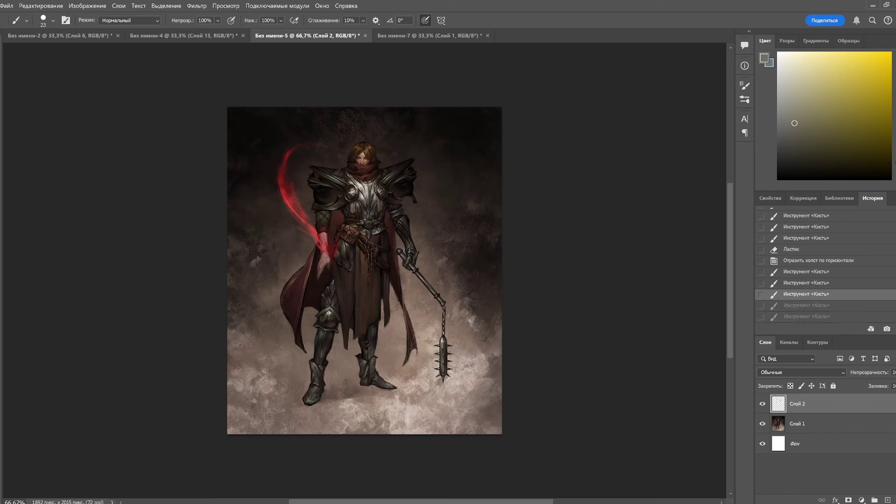
Paint over the outer part of the trail-side pauldron with background colours sampled beside it
left_click(312, 212, "alt")
right_click(344, 175)
left_click(414, 197)
mouse_move(314, 205)
left_mouse_down()
mouse_move(324, 167)
mouse_move(316, 160)
mouse_move(315, 218)
mouse_move(327, 166)
left_mouse_up()
left_click(314, 219, "alt")
mouse_move(316, 194)
left_mouse_down()
mouse_move(314, 164)
mouse_move(324, 148)
left_mouse_up()
Remove the rest of the trail-side pauldron with a 34 px brush, sampling nearby background and armour colours
right_click(377, 143)
left_click(434, 166)
left_click(329, 197)
mouse_move(337, 182)
left_mouse_down()
mouse_move(322, 190)
mouse_move(329, 198)
left_mouse_up()
left_click(320, 190, "alt")
left_click(343, 206, "alt")
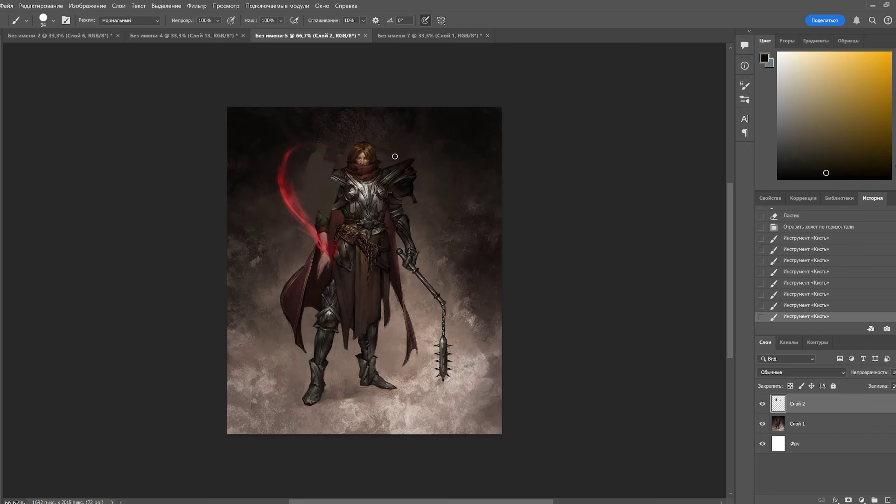
Paint a slim dark green sleeve from the trail-side shoulder to the forearm, outlined with a 9 px brush
right_click(397, 156)
left_click(446, 181)
left_click(364, 177)
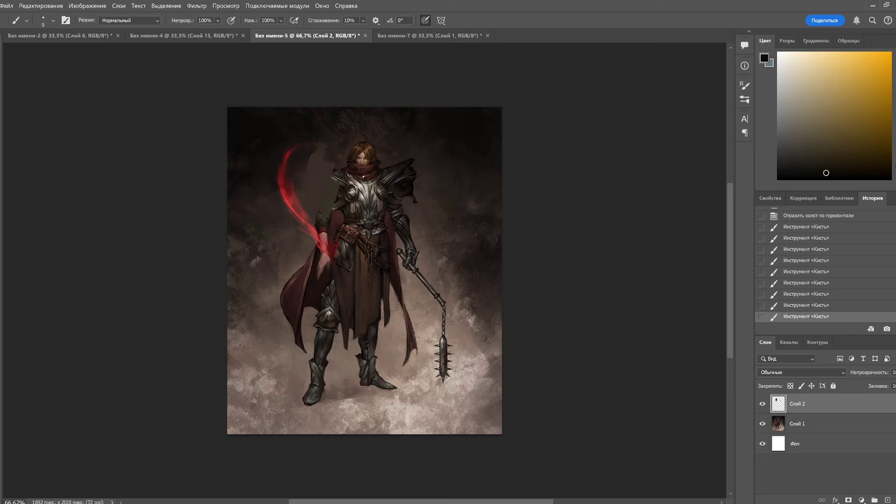
left_click_drag(318, 220, 335, 171)
Paint out the mace-side pauldron with a 64 px brush in sampled background colours
left_click(415, 205, "alt")
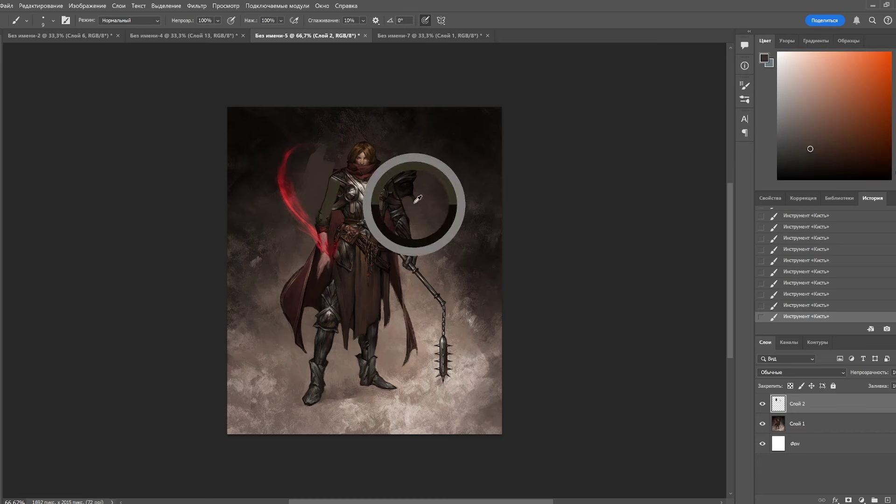
right_click(412, 189)
left_click(480, 215)
left_click(393, 174, "alt")
left_click(402, 199, "alt")
mouse_move(400, 196)
left_mouse_down()
mouse_move(393, 168)
mouse_move(407, 173)
mouse_move(418, 210)
left_mouse_up()
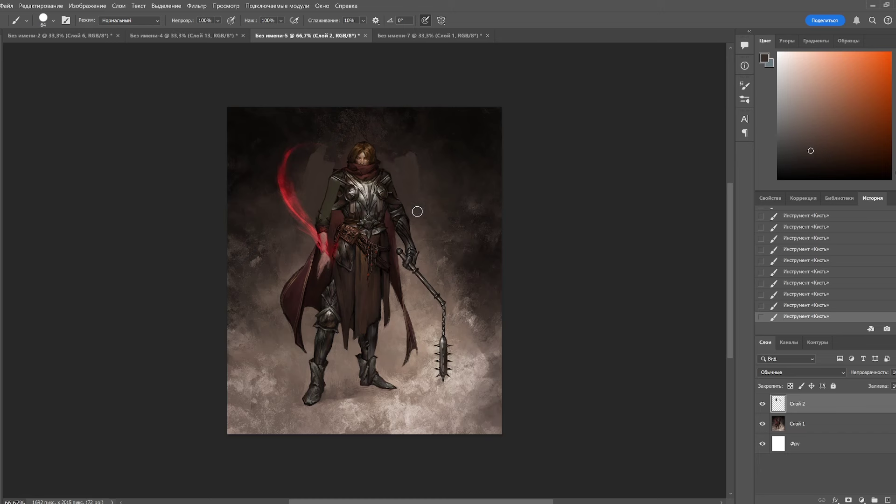
Refine the trail-side shoulder and sleeve with a 36 px brush, sampling the surrounding background and sleeve colours
left_click(327, 171, "alt")
right_click(380, 135)
type("36 пикс.")
key("Return")
left_click(328, 213, "alt")
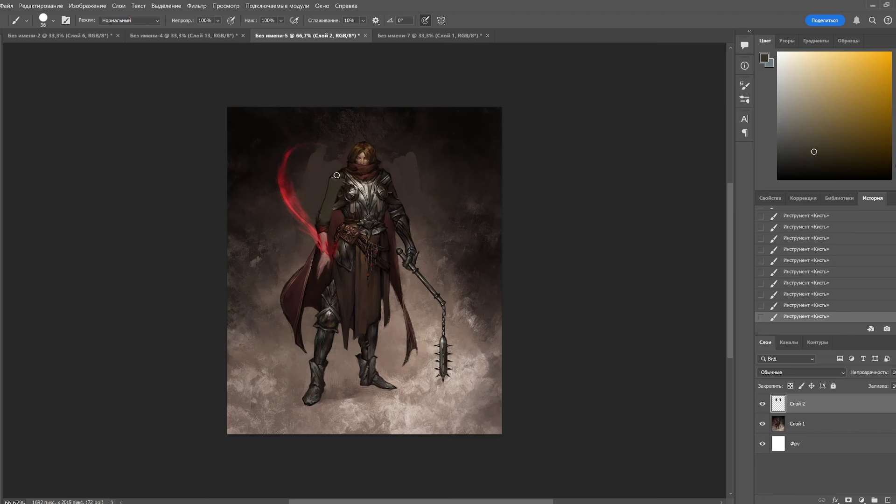
left_click(337, 213, "alt")
left_click(341, 200, "alt")
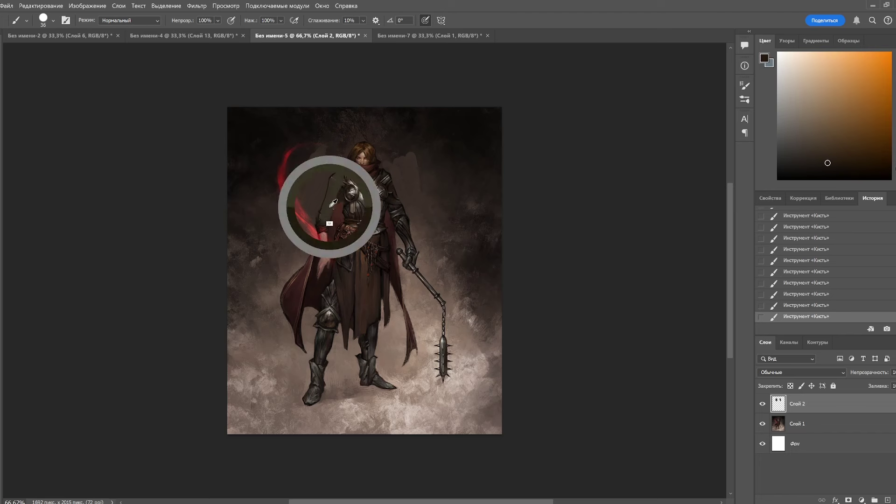
left_click(334, 204, "alt")
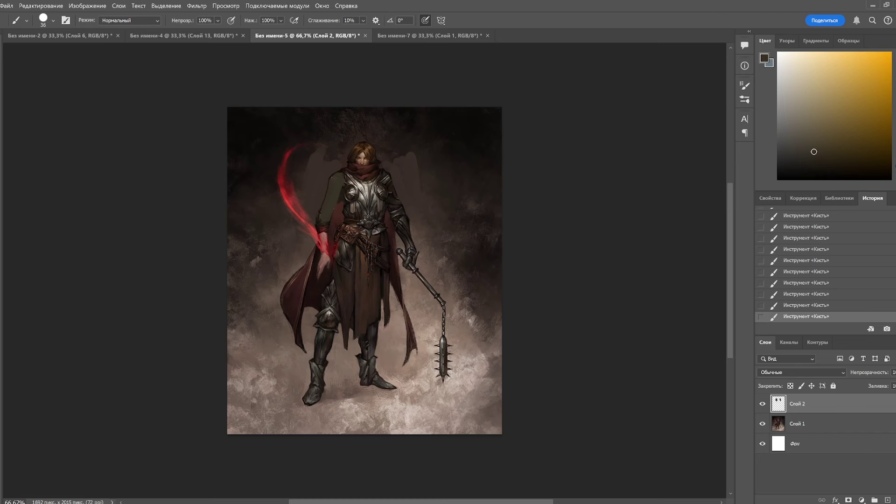
Lasso the head and scarf, copy them, paste them in place on a new layer, and enlarge the copy with Free Transform
key("l")
mouse_move(360, 139)
left_mouse_down()
mouse_move(367, 178)
mouse_move(379, 149)
left_mouse_up()
key("ctrl+c")
key("ctrl+shift+v")
key("ctrl+t")
key("Return")
Paint dark shading along the inner edge of the trail-side upper arm with sampled colours
key("b")
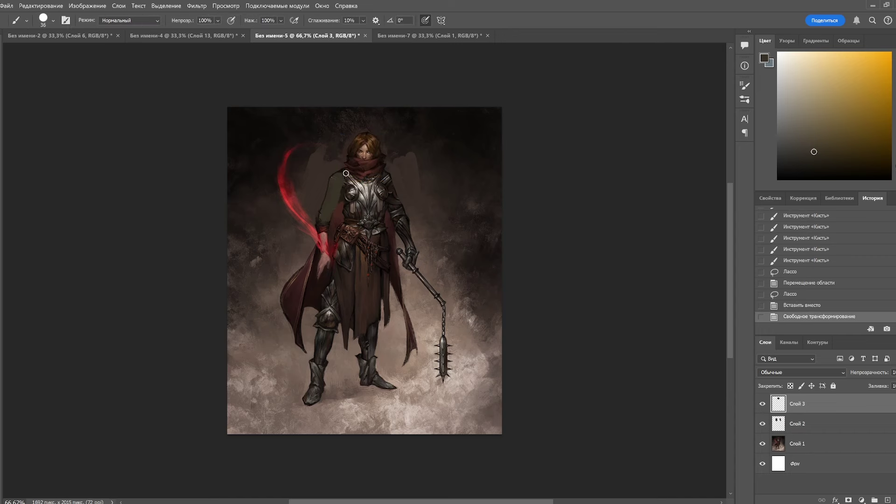
left_click(339, 193)
right_click(363, 167)
left_click(341, 194, "alt")
left_click_drag(340, 192, 340, 198)
left_click_drag(340, 195, 340, 196)
mouse_move(339, 200)
left_mouse_down()
mouse_move(335, 209)
mouse_move(342, 194)
mouse_move(334, 216)
left_mouse_up()
Simplify the breastplate by painting over its round ornaments with sampled metal tones
right_click(355, 184)
left_click_drag(404, 209, 410, 209)
mouse_move(351, 198)
left_mouse_down()
mouse_move(360, 212)
mouse_move(354, 185)
mouse_move(346, 214)
mouse_move(350, 207)
left_mouse_up()
left_click(363, 214, "alt")
left_click(362, 198, "alt")
left_click(351, 183, "alt")
left_click(359, 209, "alt")
left_click(345, 213, "alt")
Paint light grey metal highlights on the trail-side shoulder with a 9 px brush
right_click(370, 165)
left_click_drag(426, 190, 420, 190)
left_click(351, 191, "alt")
left_click_drag(334, 196, 339, 180)
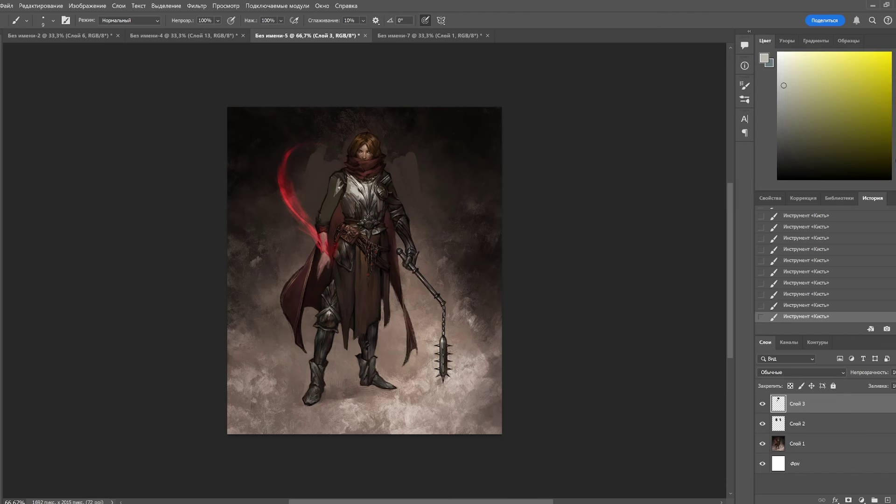
Draw dark detail lines across the new shoulder plate with a 7 px brush
right_click(367, 160)
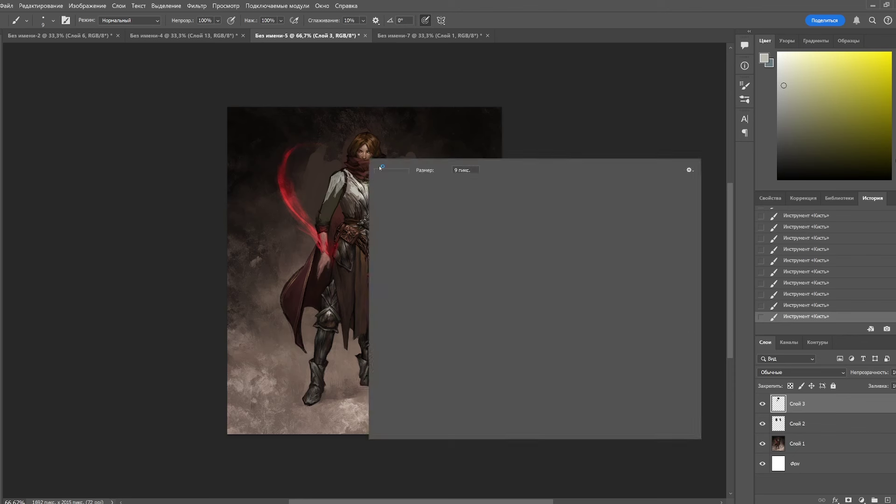
left_click_drag(418, 184, 416, 184)
left_click(344, 186, "alt")
left_click_drag(341, 186, 338, 191)
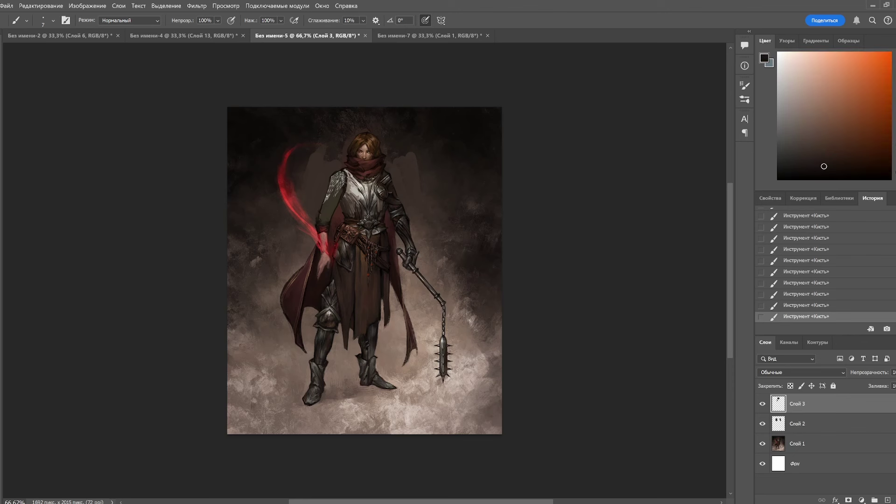
Rework the collar where the scarf meets the breastplate, using sampled scarf and armour tones
right_click(356, 183)
left_click(353, 187, "alt")
left_click(348, 171, "alt")
left_click(344, 173, "alt")
left_click(350, 163, "alt")
right_click(350, 161)
left_click(425, 162)
left_click(367, 178, "alt")
left_click(366, 179, "alt")
Shape the dark red scarf around the neck and shoulder with a 10 px brush in sampled tones
right_click(362, 158)
left_click(412, 182)
left_click(351, 170, "alt")
left_click(340, 170, "alt")
left_click(347, 173, "alt")
left_click(350, 155, "alt")
left_click(363, 146, "alt")
Trim the scarf beside the face with a 17 px brush in sampled dark tones, undoing the last stroke
right_click(366, 143)
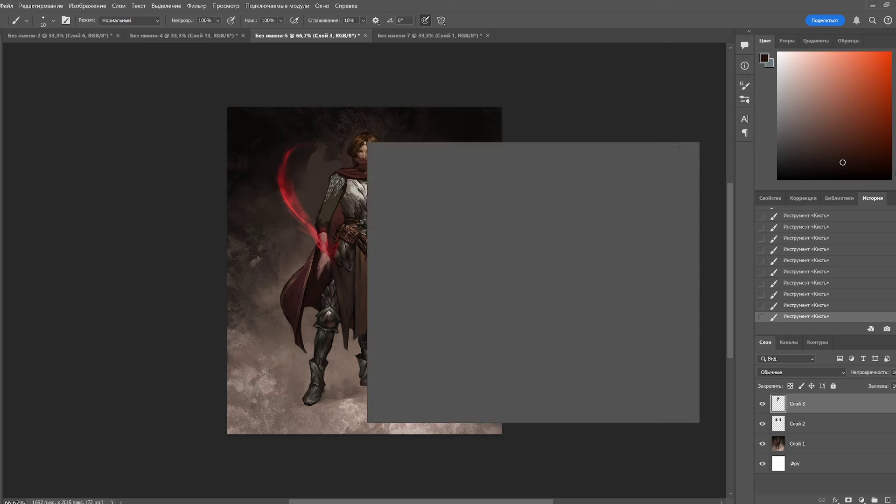
left_click(419, 167)
left_click(351, 147, "alt")
left_click(354, 147, "alt")
left_click(350, 157, "alt")
left_click(360, 160, "alt")
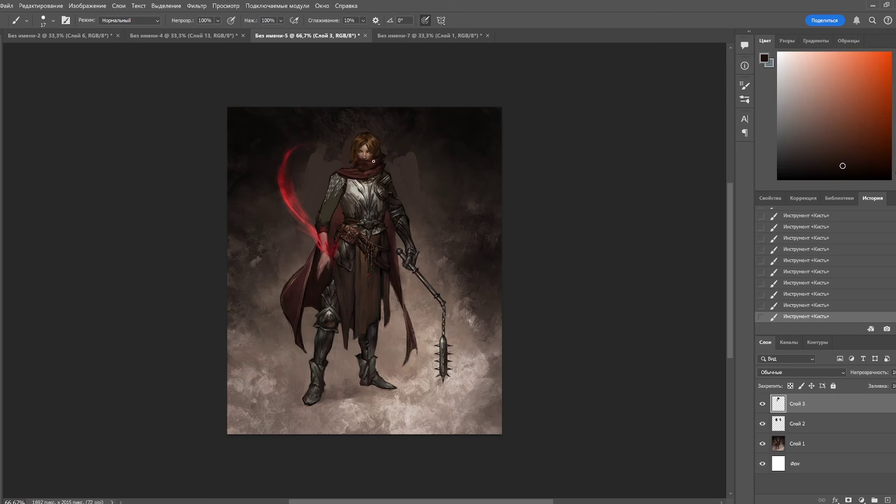
key("ctrl+z")
Paint a dark mask over the lower face and clean up its edges with a 7 px brush
left_click_drag(361, 154, 370, 157)
left_click(375, 157, "alt")
left_click(374, 164, "alt")
right_click(384, 167)
type("7")
key("Return")
left_click(357, 158, "alt")
right_click(370, 128)
left_click(352, 156)
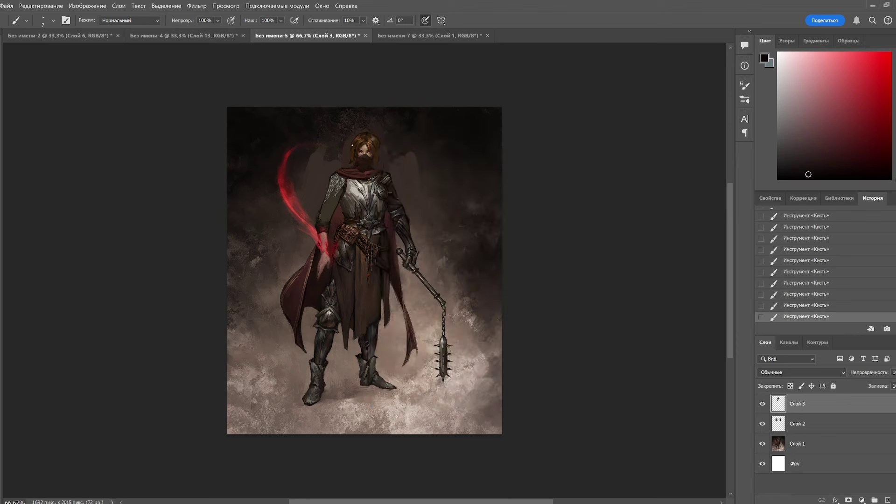
Repaint the face mask as a dark red cloth wrap, using tones sampled from the face, hair and scarf
left_click(362, 141, "alt")
left_click(368, 143, "alt")
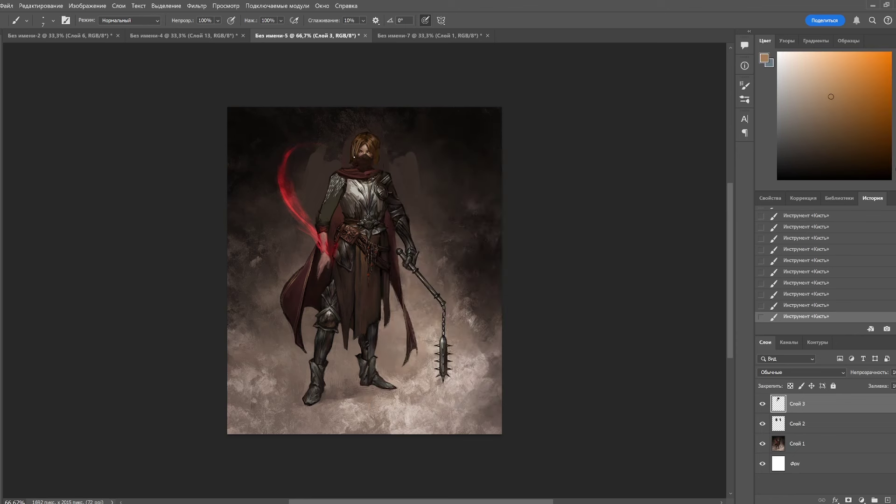
left_click(364, 157, "alt")
left_click(368, 177, "alt")
left_click(370, 169, "alt")
left_click(369, 164, "alt")
left_click(359, 157, "alt")
left_click(363, 163, "alt")
left_click(367, 171, "alt")
left_click(369, 168, "alt")
left_click(371, 161, "alt")
left_click(371, 161, "alt")
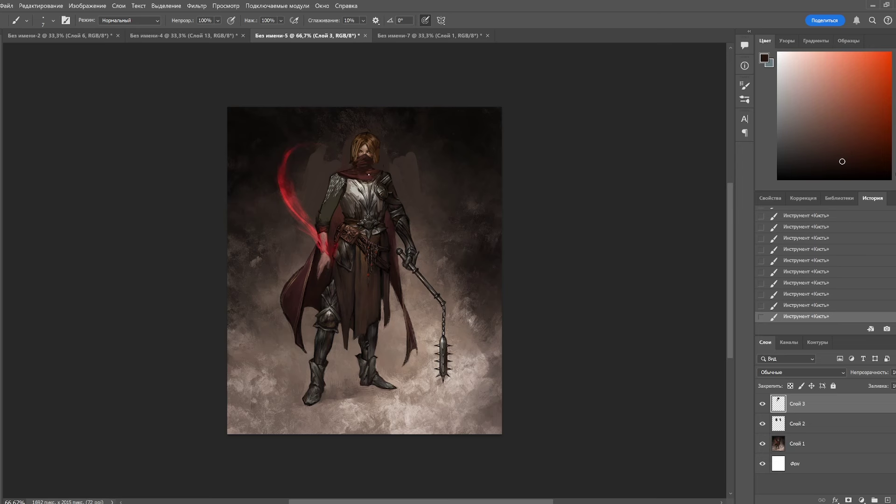
Refine the face wrap with a resized brush and erase stray paint around its upper edge, undoing the last erasure
left_click(389, 202, "alt")
right_click(384, 171)
double_click(484, 268)
right_click(383, 143)
double_click(484, 240)
key("e")
right_click(368, 149)
double_click(469, 246)
left_click(374, 150)
left_click(361, 159)
key("ctrl+z")
Paint a raised scarf fold across the chin and mouth in sampled scarf tones
key("b")
left_click(359, 170, "alt")
left_click(360, 164)
right_click(383, 137)
double_click(487, 234)
left_click(369, 161, "alt")
left_click_drag(354, 159, 369, 163)
Clean up the lower face where the raised scarf meets the nose, using a 7 px brush and sampled tones
left_click(362, 155, "alt")
left_click(362, 155)
left_click(361, 154)
left_click(367, 153)
left_click(362, 152, "alt")
left_click(367, 152)
left_click(368, 155, "alt")
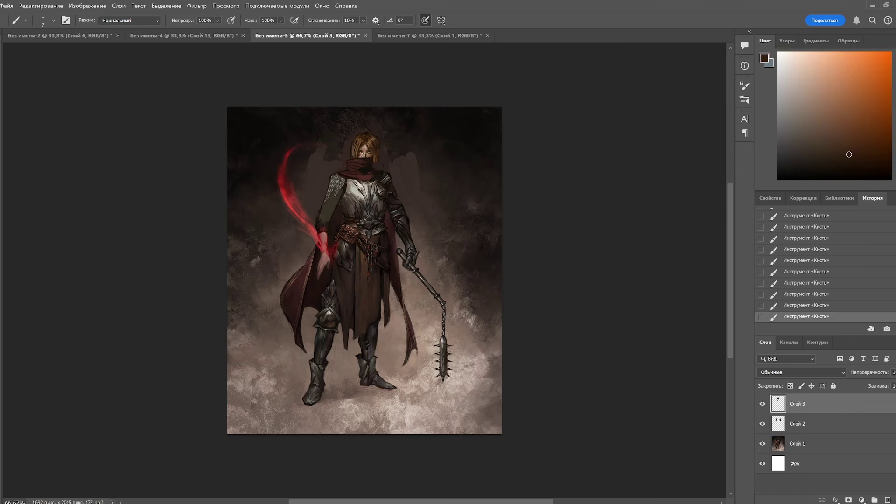
Widen the scarf at the neck toward the mace-side shoulder and shade its folds in sampled dark reds
left_click(369, 178, "alt")
right_click(383, 140)
double_click(484, 237)
left_click_drag(377, 164, 383, 167)
right_click(392, 144)
double_click(495, 241)
left_click(377, 158, "alt")
left_click(374, 168, "alt")
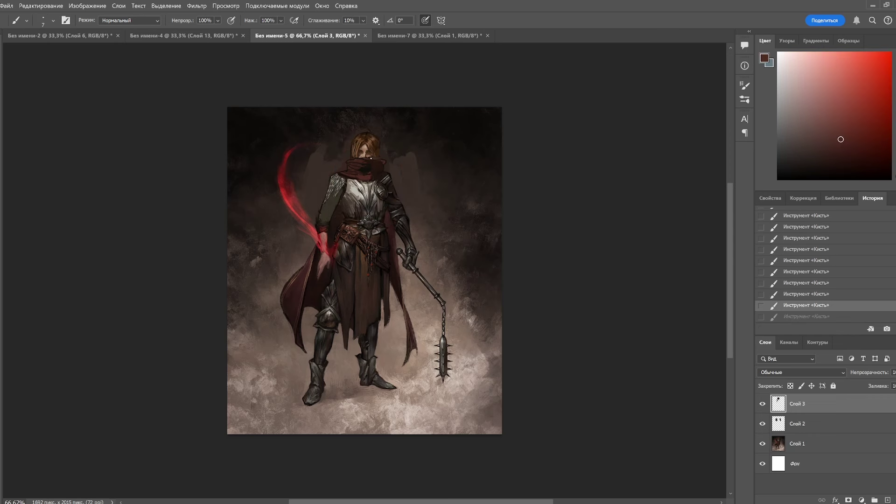
Shade the lower scarf folds and the breastplate beneath them toward the mace-side shoulder with sampled tones
left_click(367, 168, "alt")
mouse_move(360, 176)
left_mouse_down()
mouse_move(395, 181)
mouse_move(394, 208)
left_mouse_up()
left_click(383, 176, "alt")
right_click(401, 163)
double_click(502, 260)
left_click(392, 199, "alt")
Block in a bare forearm and clenched fist on the glowing arm with a sampled skin tone
left_click(324, 236, "alt")
mouse_move(321, 220)
left_mouse_down()
mouse_move(319, 258)
mouse_move(326, 260)
left_mouse_up()
left_click(316, 260, "alt")
left_click(323, 252, "alt")
mouse_move(325, 257)
left_mouse_down()
mouse_move(331, 267)
mouse_move(318, 278)
left_mouse_up()
left_click(322, 272, "alt")
left_click_drag(328, 228, 327, 241)
Shape the bare forearm around the elbow and sleeve cuff, resizing the brush for the contours
right_click(389, 183)
left_click(325, 234, "alt")
right_click(338, 194)
left_click(395, 216)
mouse_move(327, 206)
left_mouse_down()
mouse_move(331, 225)
mouse_move(320, 230)
left_mouse_up()
right_click(346, 197)
left_click(396, 217)
left_click(316, 227, "alt")
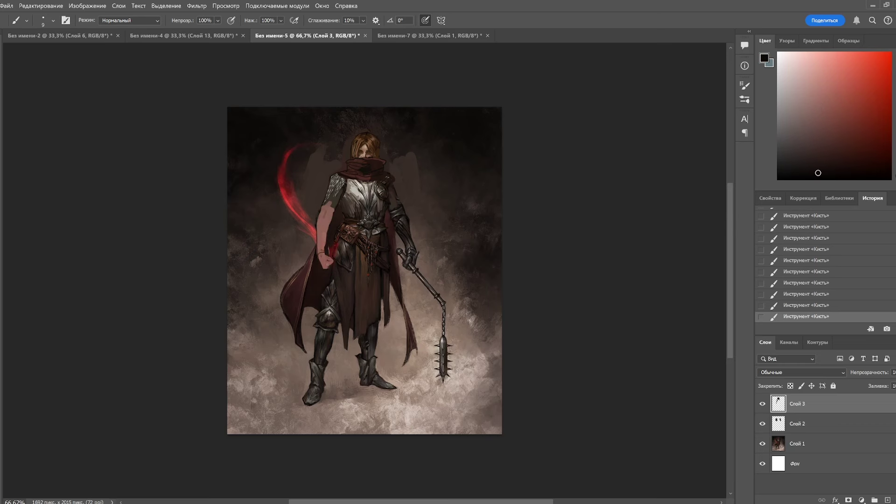
Define the sleeve and outline the bare forearm and fist with tones sampled from the surrounding clothing and background
left_click(331, 214, "alt")
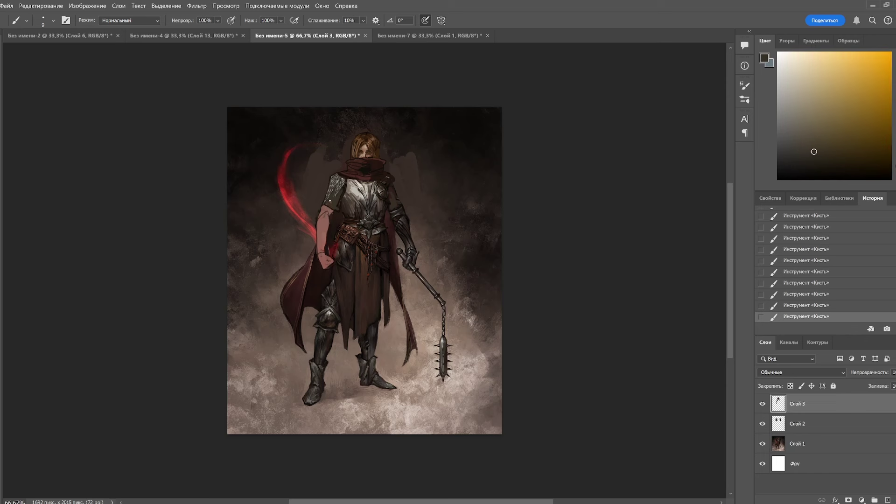
left_click(341, 207, "alt")
left_click(308, 227, "alt")
mouse_move(321, 222)
left_mouse_down()
mouse_move(316, 239)
mouse_move(319, 227)
mouse_move(323, 266)
left_mouse_up()
left_click(312, 230, "alt")
Paint glowing red markings down the bare forearm and fist with a small brush
left_click(333, 252, "alt")
right_click(344, 193)
left_click(392, 216)
left_click(319, 235)
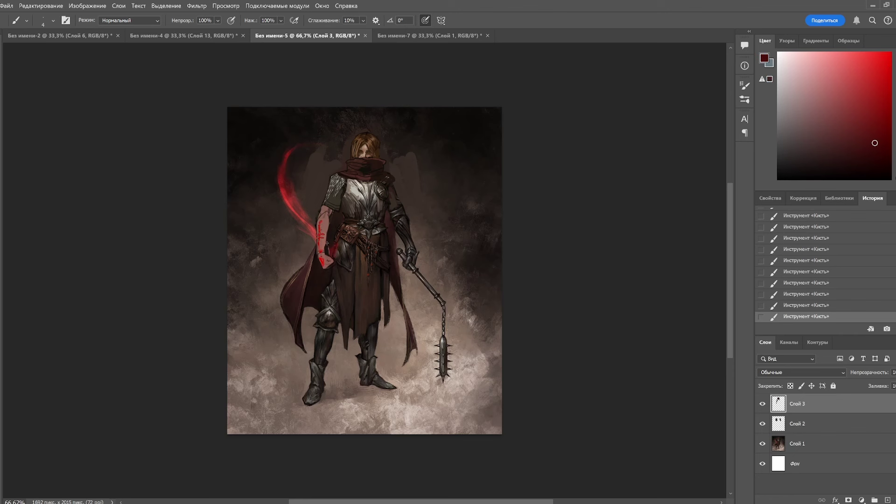
left_click_drag(323, 259, 318, 238)
Paint a cloth sleeve over the mace-side upper arm in a sampled sleeve tone with 6 px and 10 px brushes
right_click(442, 185)
left_click(393, 207, "alt")
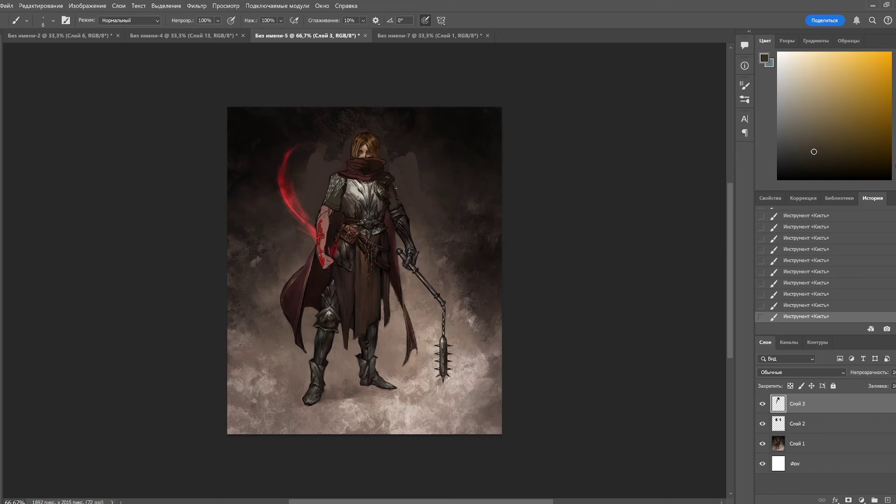
right_click(404, 174)
left_click(462, 199)
left_click(400, 207, "alt")
left_click(399, 205, "alt")
right_click(398, 205)
type("10")
key("Return")
Paint a red scarf end hanging over the breastplate in a sampled scarf tone, detailing it with a 4 px brush
left_click(380, 174, "alt")
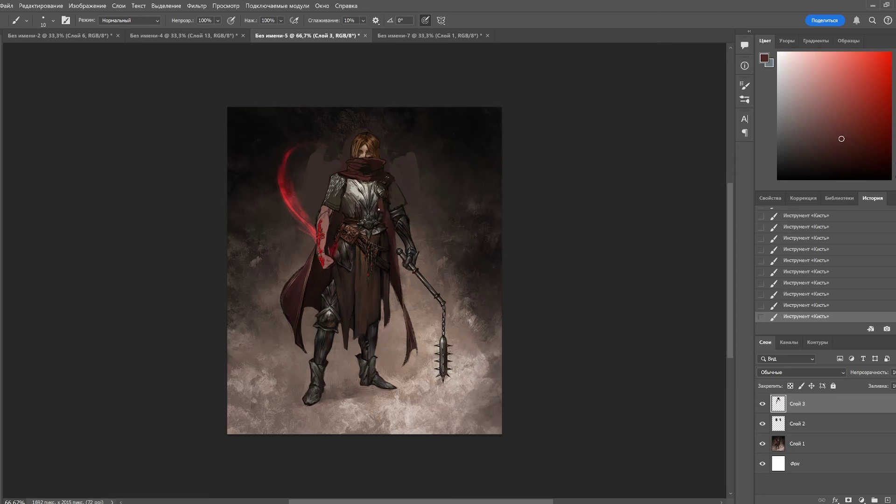
right_click(396, 203)
type("4")
key("Return")
Repaint the armour on the mace-holding forearm in sampled tones, finishing with a 6 px brush
left_click(405, 208, "alt")
right_click(411, 210)
left_click(462, 231)
left_click(397, 217, "alt")
left_click_drag(396, 218, 410, 245)
right_click(415, 191)
type("6")
key("Return")
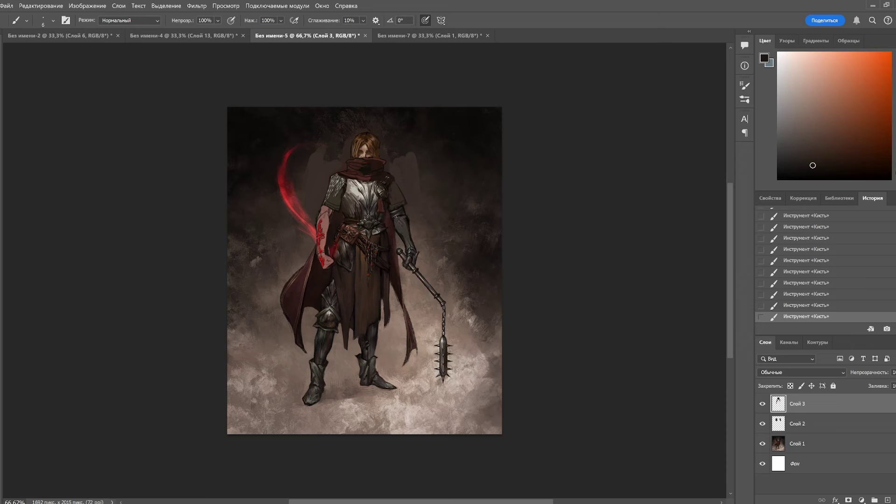
Darken the cloak lining between the arms and waist with a 17 px brush and sampled dark tones
right_click(391, 186)
left_click(446, 210)
left_click(339, 237, "alt")
left_click(335, 219, "alt")
mouse_move(332, 232)
left_mouse_down()
mouse_move(339, 212)
mouse_move(390, 229)
mouse_move(398, 285)
left_mouse_up()
right_click(357, 186)
left_click(411, 209)
left_click(343, 212)
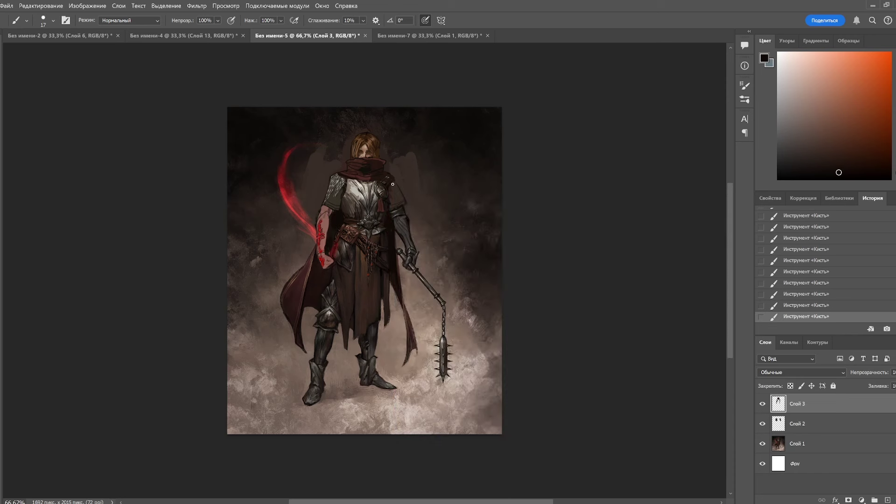
Block in grey armour plates over the hips below the belt with tones sampled from the breastplate
right_click(393, 184)
left_click(448, 208)
left_click(357, 220, "alt")
left_click(359, 195, "alt")
mouse_move(343, 247)
left_mouse_down()
mouse_move(351, 282)
mouse_move(342, 242)
mouse_move(388, 280)
left_mouse_up()
left_click(340, 264, "alt")
left_click(378, 227, "alt")
Shape the belt and hip plate edges with a 7 px brush, using sampled belt and dark tones
right_click(388, 218)
left_click(411, 241)
left_click(386, 226, "alt")
left_click(382, 247, "alt")
left_click(385, 238, "alt")
left_click(358, 243, "alt")
left_click_drag(371, 231, 352, 283)
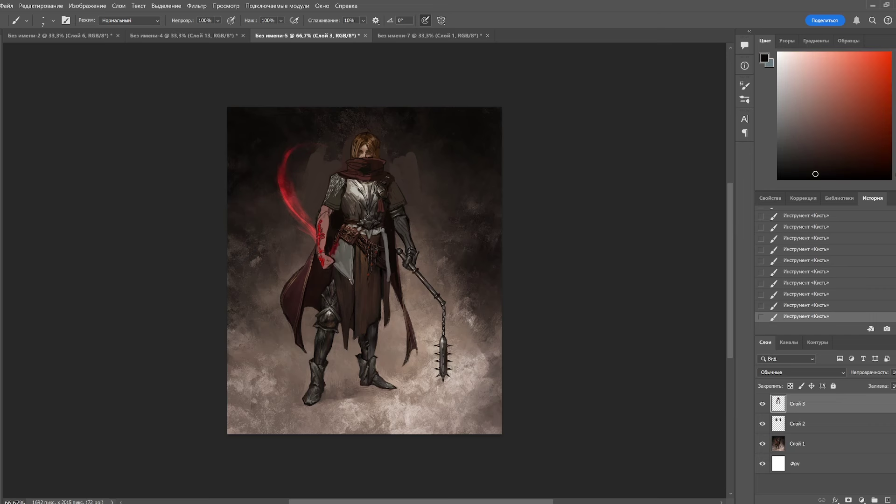
Add dark engraved lines and shading to the hip plates, finishing with a 6 px brush
right_click(361, 226)
type("67")
key("Return")
right_click(394, 226)
type("6")
key("Return")
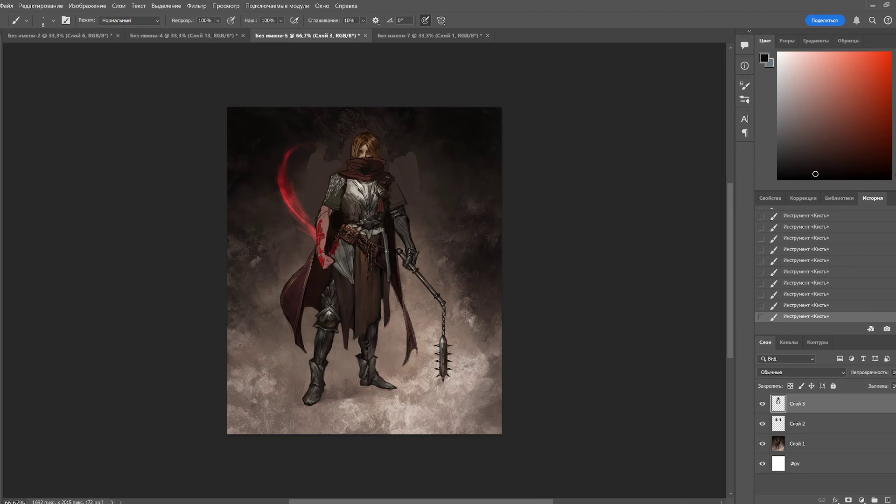
Extend the lower edges of the brown skirt cloth with a 25 px brush in a sampled brown
right_click(398, 180)
type("25")
key("Return")
left_click(380, 234, "alt")
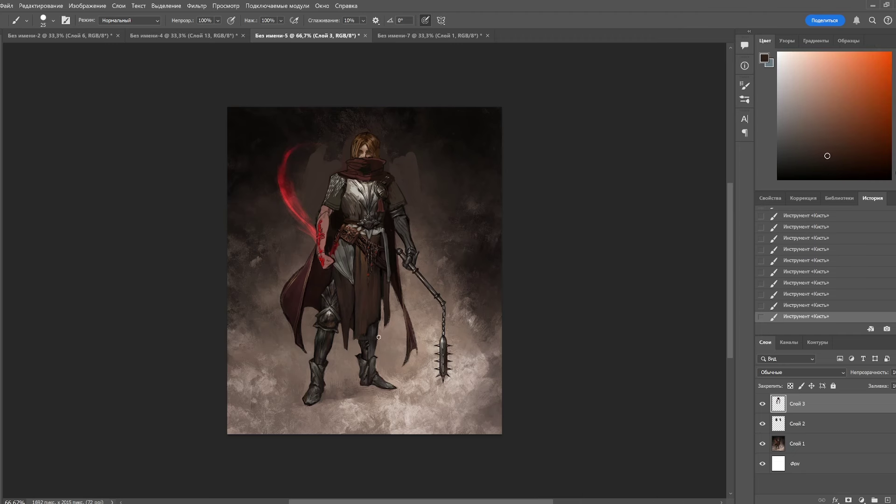
left_click_drag(355, 335, 359, 344)
left_click_drag(346, 312, 347, 348)
left_click_drag(387, 322, 388, 343)
Reshape the flared cloak side into a longer, straighter drape with sampled cloak and background tones
left_click(311, 269, "alt")
mouse_move(286, 308)
left_mouse_down()
mouse_move(290, 326)
mouse_move(275, 340)
left_mouse_up()
mouse_move(292, 312)
left_mouse_down()
mouse_move(276, 337)
mouse_move(275, 318)
mouse_move(303, 260)
mouse_move(299, 357)
left_mouse_up()
left_click(277, 299, "alt")
left_click(306, 337, "alt")
Clean up the lower skirt and cloak edges with a 31 px brush in sampled tones
right_click(366, 214)
type("1")
key("Return")
left_click(293, 348, "alt")
right_click(312, 315)
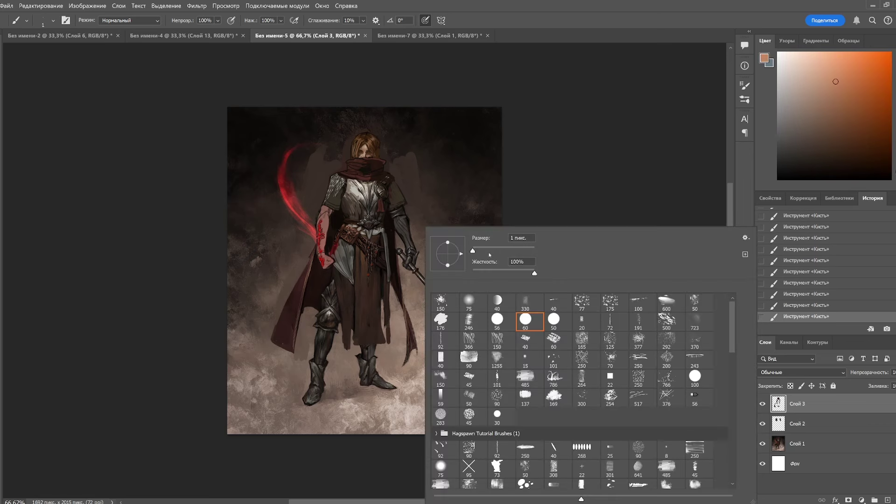
type("66")
key("Return")
right_click(312, 315)
type("31")
key("Return")
left_click_drag(406, 309, 392, 340)
left_click(375, 366, "alt")
Lasso the knee-armoured leg, paste a merged copy in place on a new layer, and shift it inward with Free Transform
left_click(4, 64)
mouse_move(318, 310)
left_mouse_down()
mouse_move(348, 318)
mouse_move(317, 300)
mouse_move(380, 348)
mouse_move(290, 396)
mouse_move(311, 307)
left_mouse_up()
left_click(323, 308)
key("l")
key("ctrl+shift+c")
key("ctrl+shift+v")
key("ctrl+t")
left_click_drag(371, 331, 384, 339)
key("Return")
Paint out the leg's old position with sampled background tones and block in the other foot as a flat dark shape
key("b")
left_click(301, 332, "alt")
left_click(300, 377, "alt")
left_click_drag(307, 345, 297, 433)
left_click(369, 383, "alt")
left_click_drag(368, 386, 372, 419)
mouse_move(364, 414)
left_mouse_down()
mouse_move(388, 422)
mouse_move(376, 395)
mouse_move(395, 420)
left_mouse_up()
left_click(391, 405, "alt")
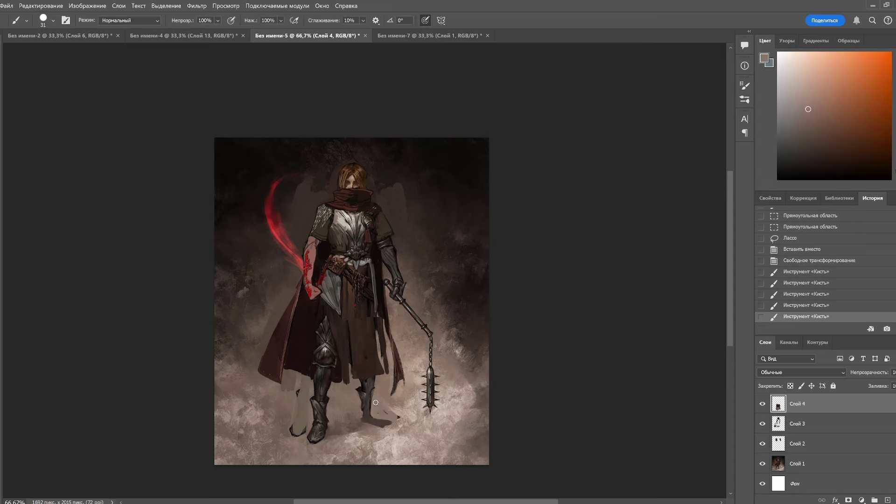
Fill out the skirt cloth down to the hem in a sampled brown and undo the stray stroke beside it
left_click(363, 390, "alt")
left_click(366, 329, "alt")
left_click_drag(368, 301, 356, 381)
left_click_drag(333, 322, 326, 337)
key("ctrl+z")
Repaint the moved leg's thigh, shin and foot as simplified grey shapes using sampled armour and background tones
left_click(321, 305, "alt")
left_click(327, 298, "alt")
left_click_drag(320, 306, 318, 346)
left_click(311, 393, "alt")
left_click_drag(311, 395, 312, 413)
left_click(318, 388, "alt")
left_click_drag(318, 388, 320, 416)
left_click(330, 405, "alt")
left_click_drag(328, 424, 319, 377)
left_click(326, 418, "alt")
left_click_drag(462, 385, 471, 362)
left_click(314, 402, "alt")
mouse_move(312, 402)
left_mouse_down()
mouse_move(301, 410)
mouse_move(323, 387)
left_mouse_up()
Paint the misty ground around and behind the feet in sampled background tones, finishing with a 28 px brush
left_click(362, 414, "alt")
left_click(392, 406, "alt")
mouse_move(383, 373)
left_mouse_down()
mouse_move(356, 385)
mouse_move(316, 362)
mouse_move(272, 381)
mouse_move(278, 427)
mouse_move(394, 454)
mouse_move(320, 398)
mouse_move(321, 418)
left_mouse_up()
right_click(408, 379)
left_click(481, 250)
key("Return")
left_click(410, 387, "alt")
right_click(414, 379)
left_click(451, 250)
key("Return")
left_click(340, 411, "alt")
Flip the canvas horizontally and toggle the visibility of Слой 4 to compare the leg repaint
left_click(87, 6)
left_click(262, 139)
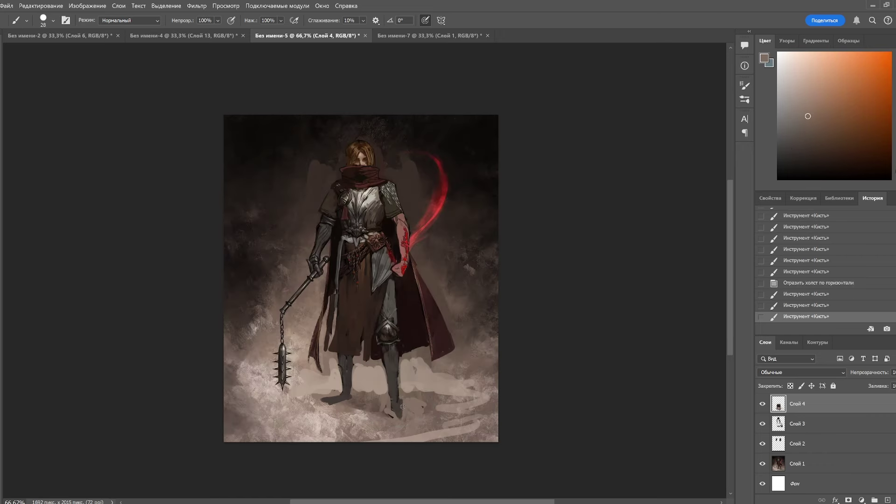
left_click_drag(448, 328, 441, 356)
left_click(762, 404)
left_click(763, 404)
left_click(762, 404)
left_click(763, 404)
Refine the far foot and the cloth edge above that leg with sampled ground and dark tones
left_click(329, 433, "alt")
mouse_move(330, 433)
left_mouse_down()
mouse_move(337, 440)
mouse_move(350, 426)
left_mouse_up()
left_click(330, 434, "alt")
left_click_drag(488, 368, 485, 370)
left_click(334, 326, "alt")
left_click_drag(334, 322, 328, 359)
left_click(330, 347, "alt")
Paint decorative trim along both sleeve cuffs, the skirt hem and the cloak's lower edge in a sampled colour
left_click(406, 309, "alt")
right_click(409, 308)
left_click(458, 251)
left_click_drag(376, 247, 386, 244)
left_click_drag(385, 246, 391, 243)
left_click_drag(312, 240, 325, 245)
left_click_drag(320, 379, 349, 383)
left_click_drag(422, 390, 444, 378)
left_click_drag(458, 332, 459, 318)
Brighten the hip, thigh, knee and shin plates with a 20 px brush in sampled light and dark metal tones
right_click(457, 318)
left_click(368, 295, "alt")
right_click(368, 289)
double_click(492, 315)
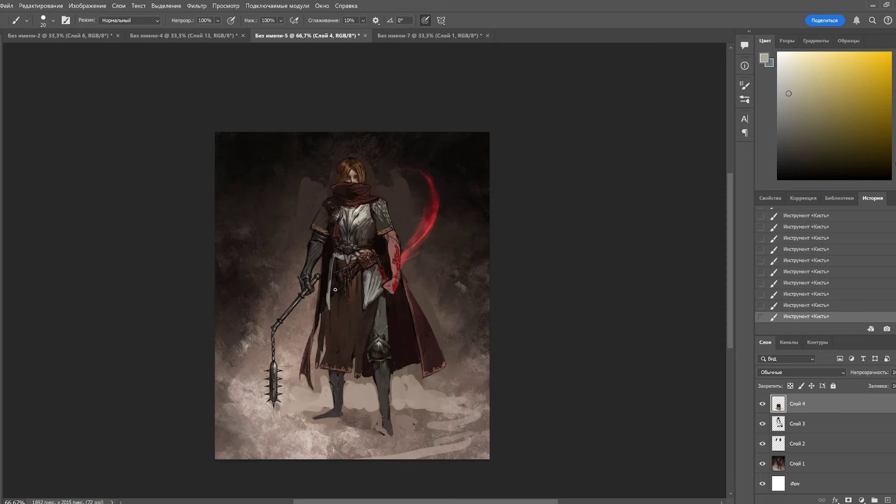
left_click(374, 341, "alt")
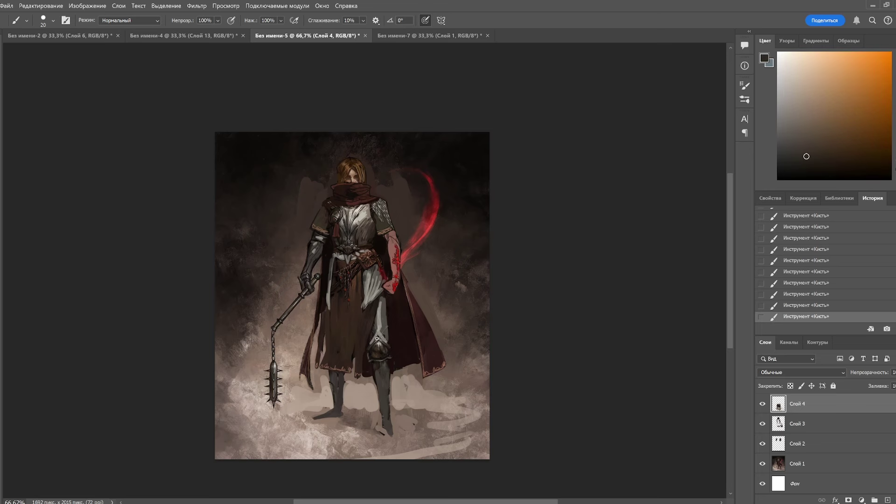
left_click(379, 327, "alt")
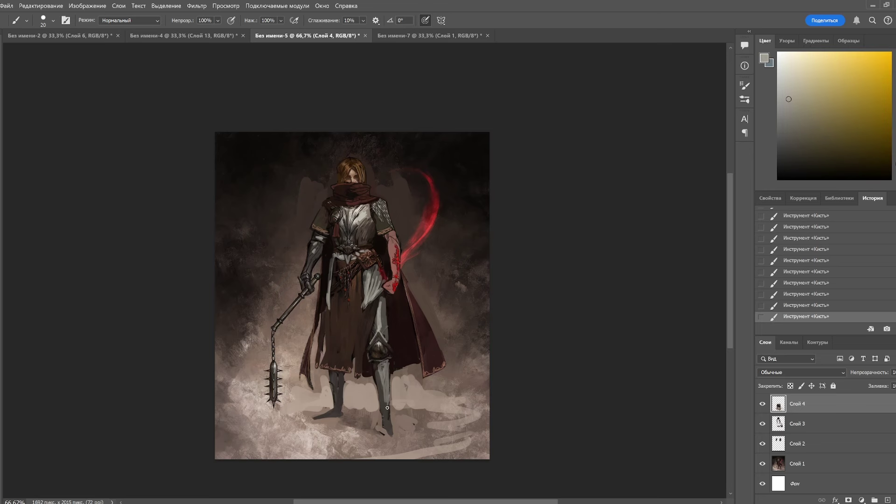
Paint over the background around the head and shoulders with a larger brush in a sampled muted tone
left_click_drag(438, 298, 432, 319)
left_click(347, 193, "alt")
left_click(333, 199, "alt")
left_click(322, 202, "alt")
right_click(327, 187)
double_click(450, 213)
mouse_move(305, 196)
left_mouse_down()
mouse_move(316, 178)
mouse_move(370, 182)
mouse_move(394, 197)
left_mouse_up()
Try to reshape the head and hair with a 32 px brush in sampled tones
right_click(372, 182)
left_click(432, 207)
left_click(345, 216, "alt")
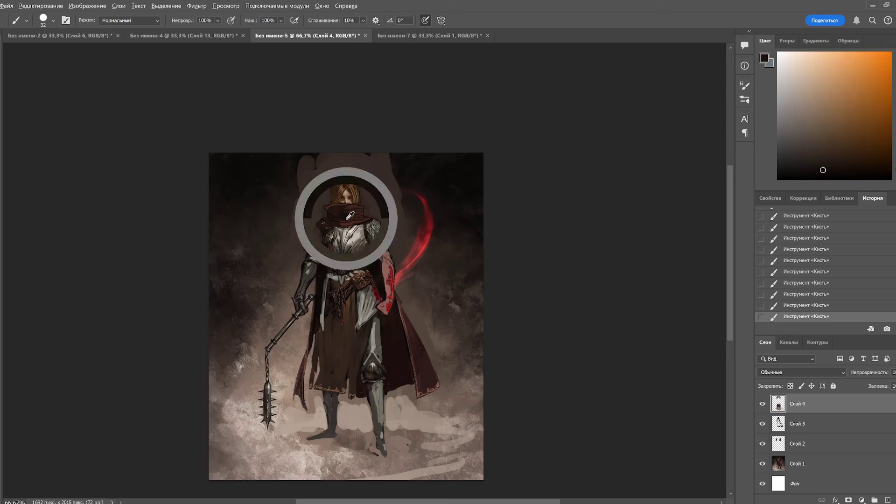
left_click(352, 186, "alt")
key("ctrl+z")
mouse_move(340, 188)
left_mouse_down()
mouse_move(363, 185)
mouse_move(341, 196)
left_mouse_up()
key("ctrl+z")
key("ctrl+z")
Repaint the hair and upper face above the scarf with a 10 px brush in sampled hair, skin and shadow tones
right_click(350, 177)
left_click(384, 201)
left_click(363, 183, "alt")
left_click(346, 196, "alt")
left_click(350, 196, "alt")
left_click(346, 198, "alt")
left_click(348, 191, "alt")
left_click(341, 197, "alt")
left_click(342, 196, "alt")
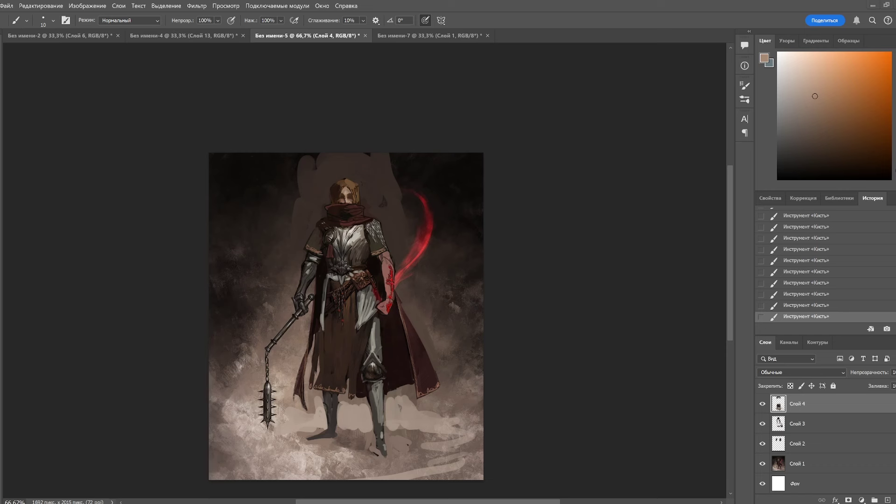
Add a new layer and shade the hanging strip below the belt with a 20 px brush in sampled dark grey
key("ctrl+shift+alt+n")
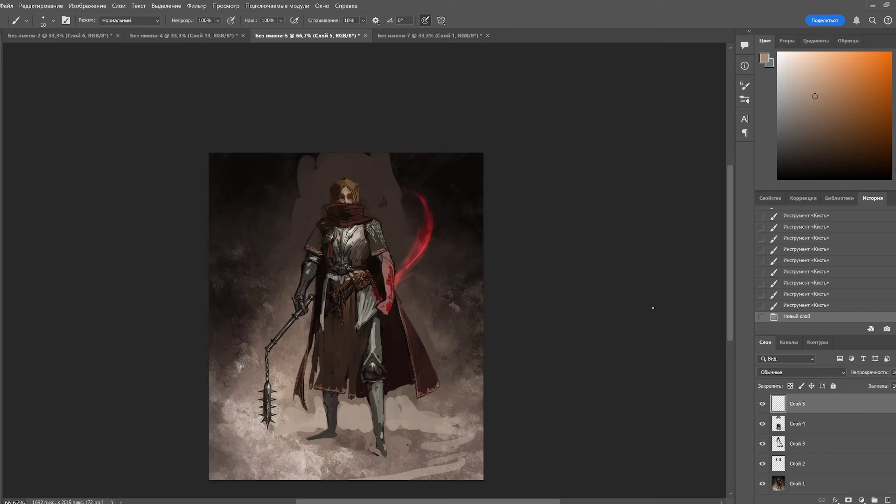
left_click(369, 245)
right_click(366, 226)
left_click(421, 251)
left_click(325, 288, "alt")
left_click(320, 306)
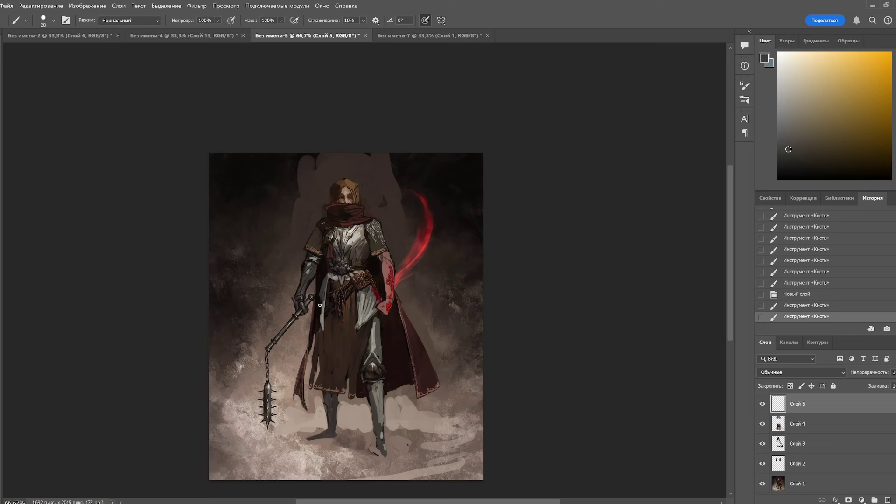
left_click_drag(322, 298, 319, 333)
left_click_drag(324, 276, 321, 282)
Shade the side of the hip plate and thigh armour in sampled greys and darken the gap beside the bare forearm
left_click(377, 295, "alt")
left_click_drag(378, 297, 381, 275)
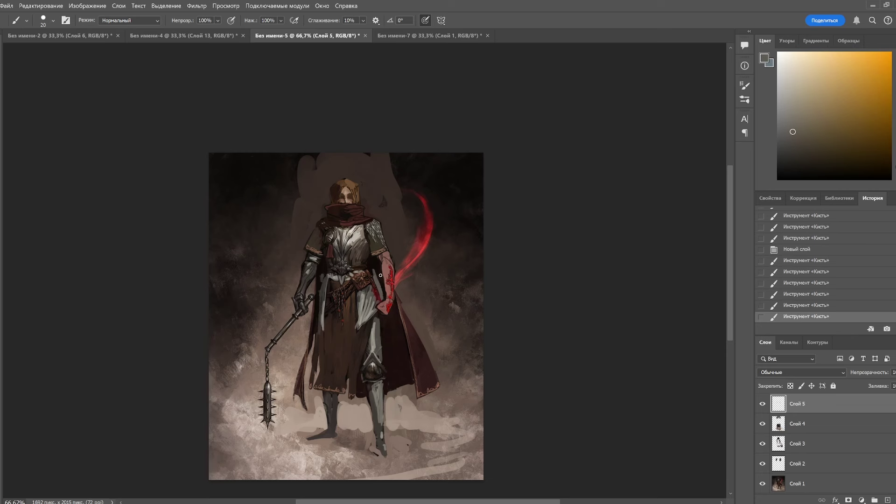
left_click(380, 320, "alt")
left_click_drag(381, 316, 384, 345)
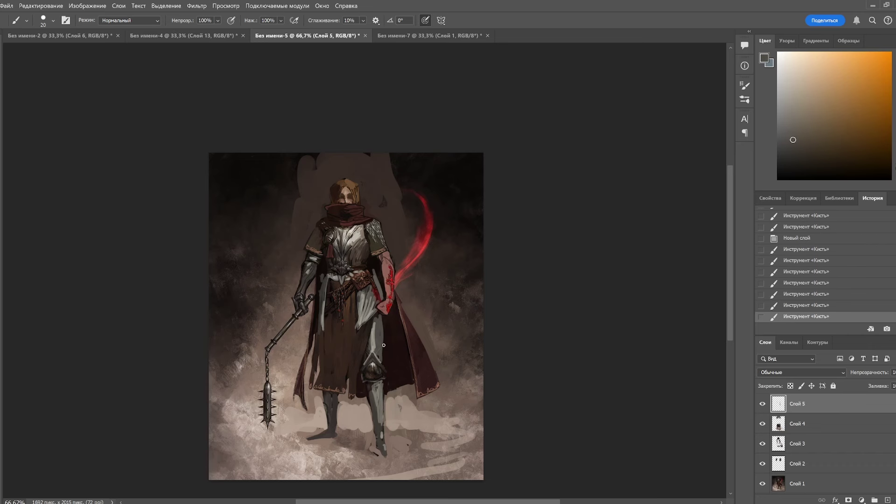
left_click(383, 273, "alt")
left_click_drag(382, 270, 382, 290)
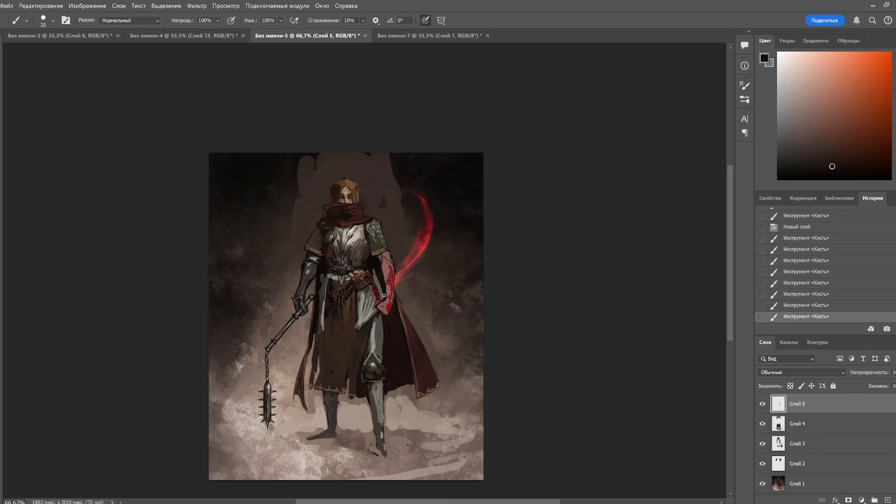
left_click_drag(419, 255, 420, 227)
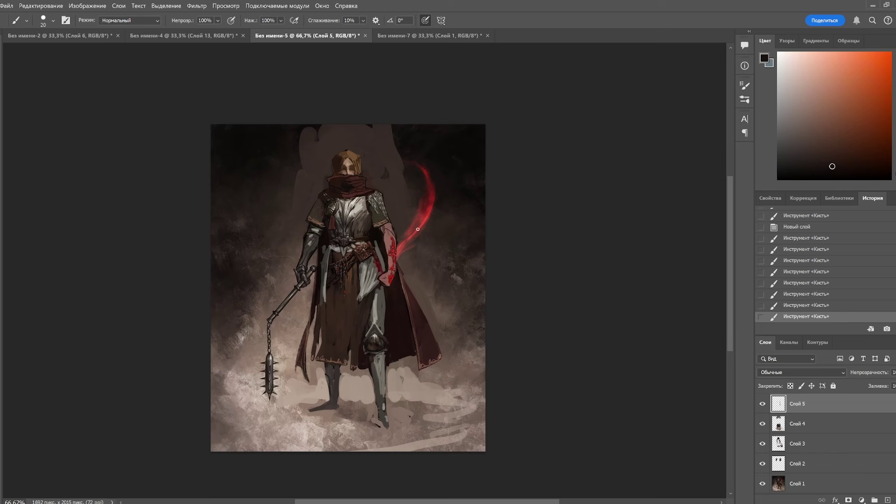
left_click(310, 259, "alt")
left_click(313, 254)
key("ctrl+z")
left_click(312, 257)
key("ctrl+z")
key("ctrl+z")
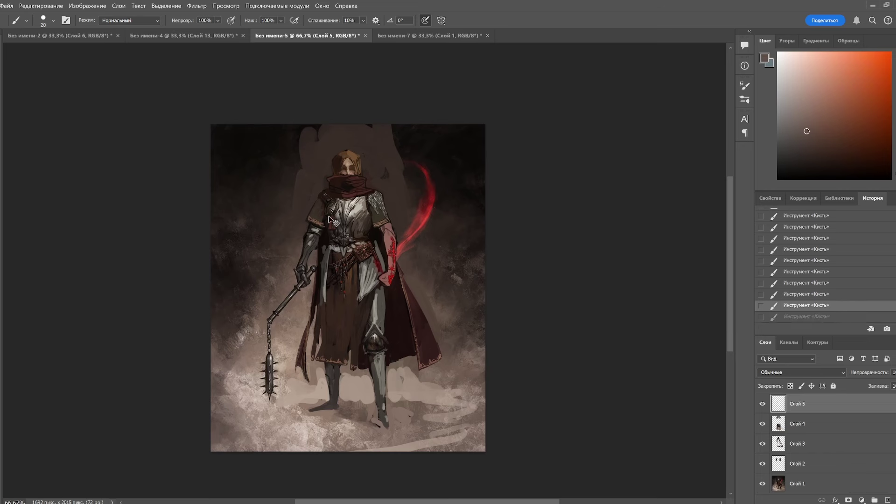
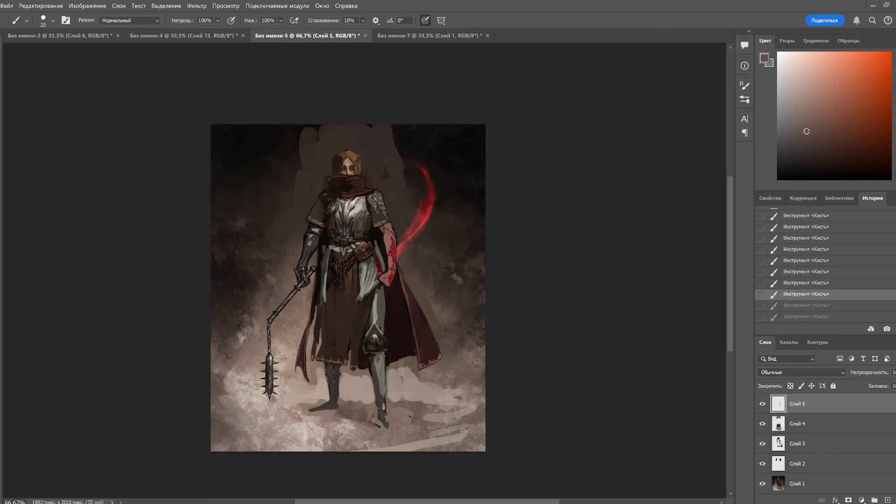
Mark the chest plates, shoulder and sleeve with bright orange strokes, undoing each mark
left_click(890, 53)
left_click_drag(332, 201, 360, 205)
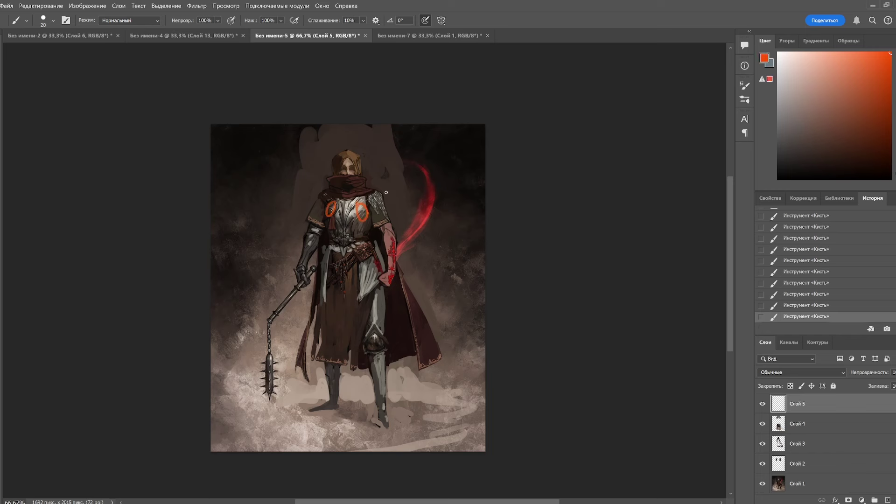
key("ctrl+z")
key("ctrl+z")
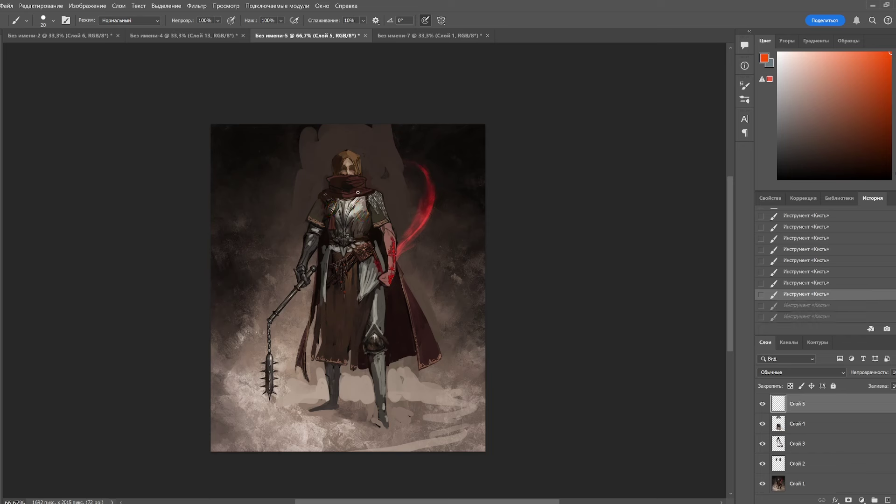
left_click_drag(380, 194, 376, 217)
key("ctrl+z")
mouse_move(322, 205)
left_mouse_down()
mouse_move(317, 211)
mouse_move(321, 191)
left_mouse_up()
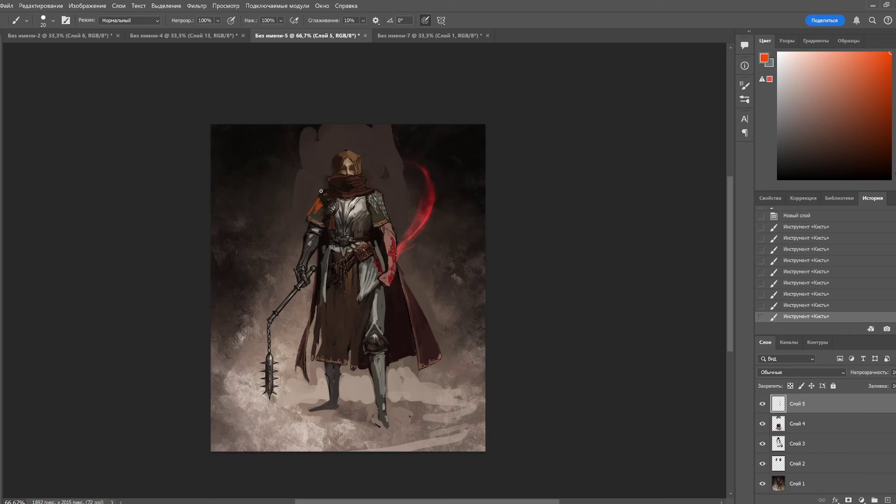
key("ctrl+z")
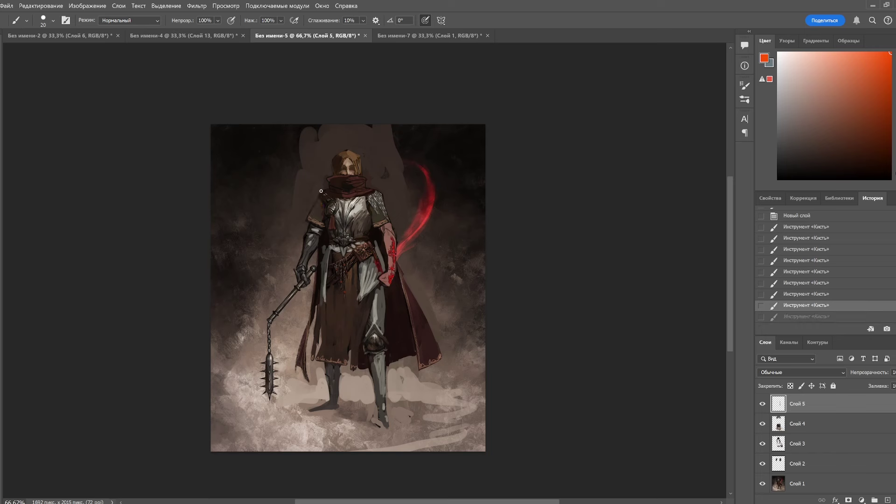
Mark the scarf, bare forearm and opposite sleeve outline in bright orange, undoing each mark
mouse_move(368, 170)
left_mouse_down()
mouse_move(323, 188)
mouse_move(376, 172)
mouse_move(343, 197)
left_mouse_up()
key("ctrl+z")
mouse_move(328, 190)
left_mouse_down()
mouse_move(329, 176)
mouse_move(368, 173)
mouse_move(368, 189)
mouse_move(332, 191)
left_mouse_up()
key("ctrl+z")
left_click_drag(387, 226, 384, 247)
key("ctrl+z")
mouse_move(369, 209)
left_mouse_down()
mouse_move(383, 226)
mouse_move(383, 213)
mouse_move(389, 217)
left_mouse_up()
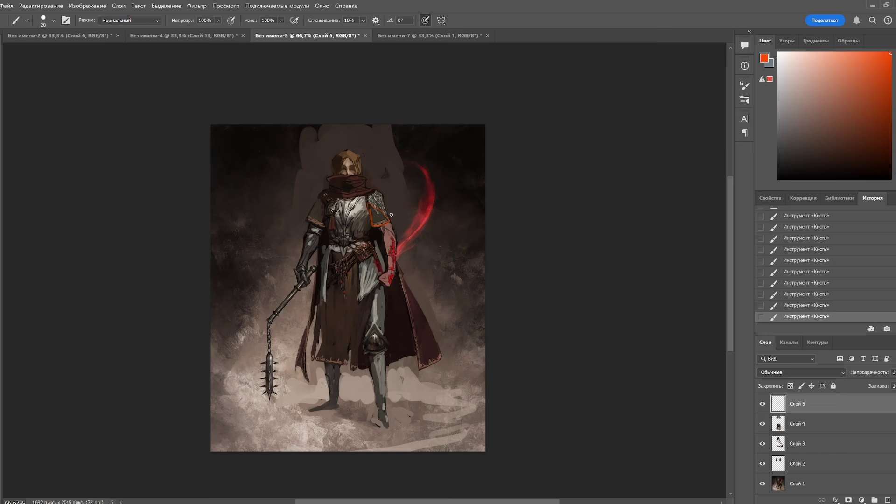
key("ctrl+z")
key("ctrl+z")
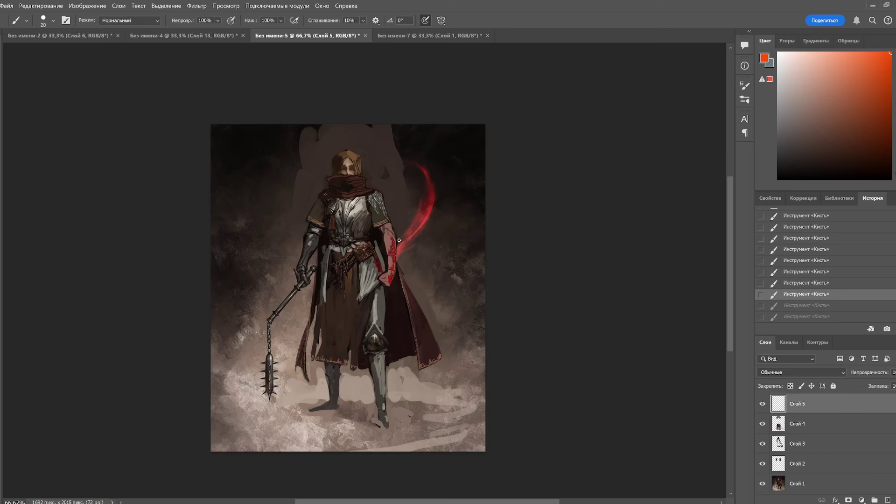
Shade the bare forearm with a 12 px brush in a dark red sampled from the arm
key("alt")
left_click(393, 246, "alt")
right_click(394, 245)
left_click_drag(451, 251, 447, 250)
left_click(392, 247)
left_click_drag(392, 241, 386, 247)
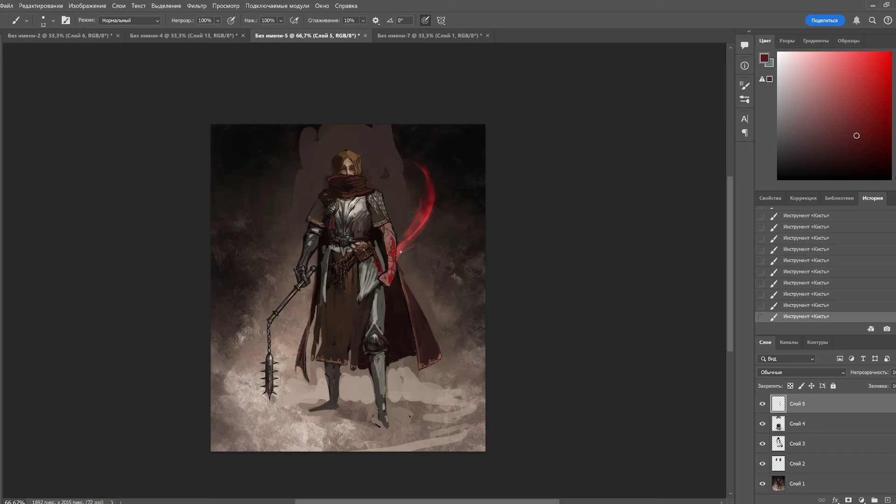
Accent the bare forearm and hand with a 7 px brush in a more saturated deep red, undoing the last stroke
left_click(890, 100)
right_click(397, 259)
left_click(448, 250)
left_click(392, 261)
key("ctrl+z")
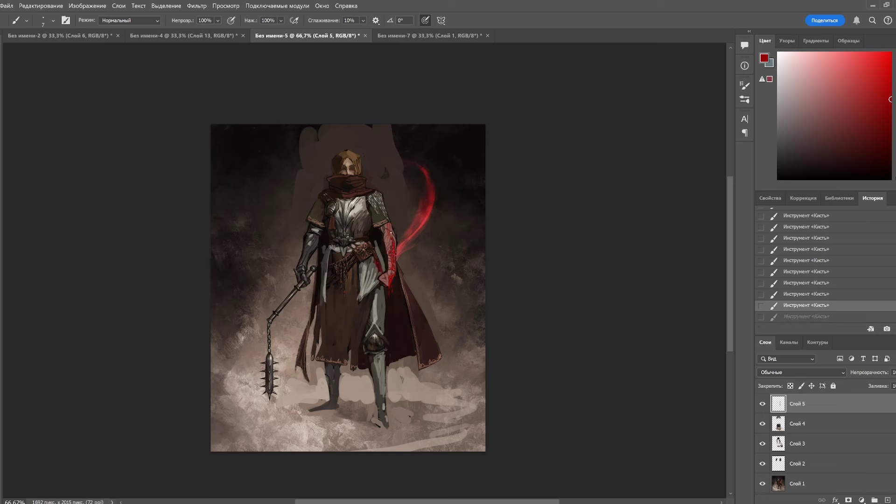
key("ctrl+shift+z")
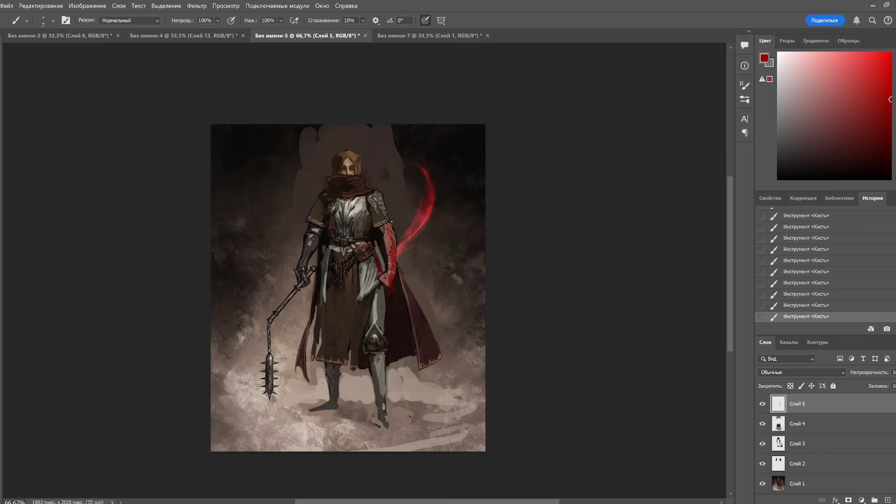
left_click_drag(395, 243, 390, 244)
key("ctrl+z")
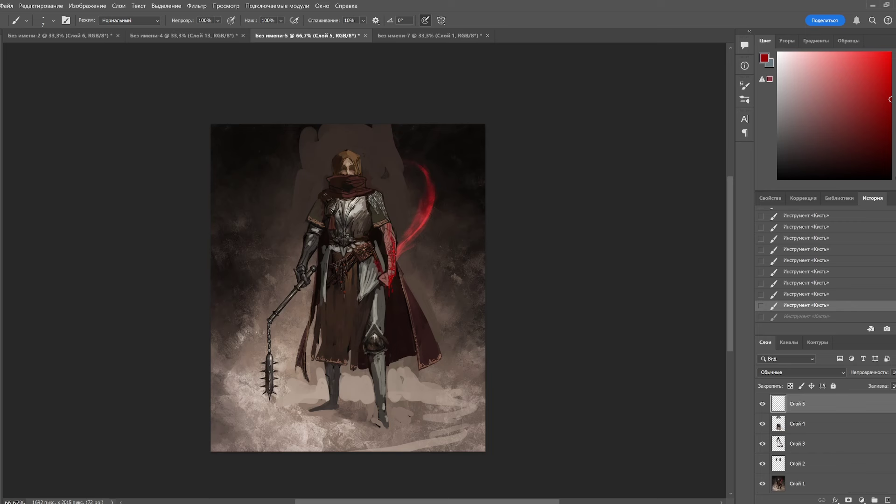
Try deep red accents over one eye of the face, comparing with and without them, and undo them
left_click(350, 172)
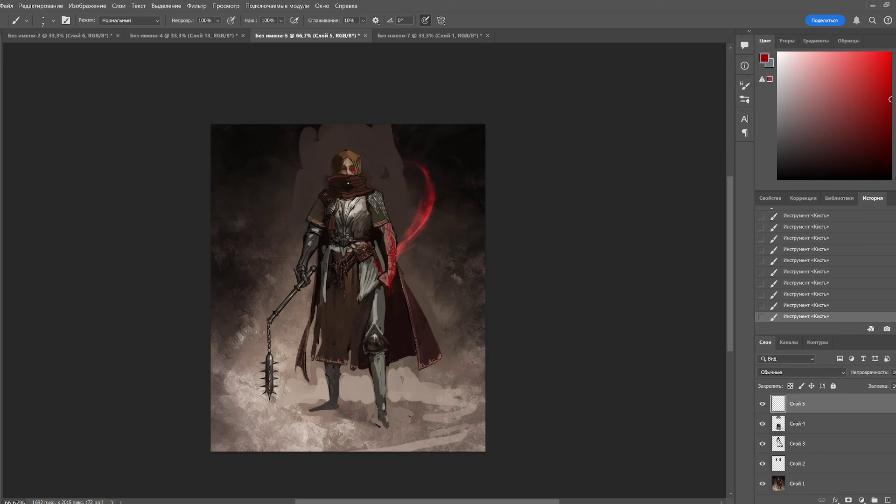
key("ctrl+z")
key("ctrl+z")
key("ctrl+z")
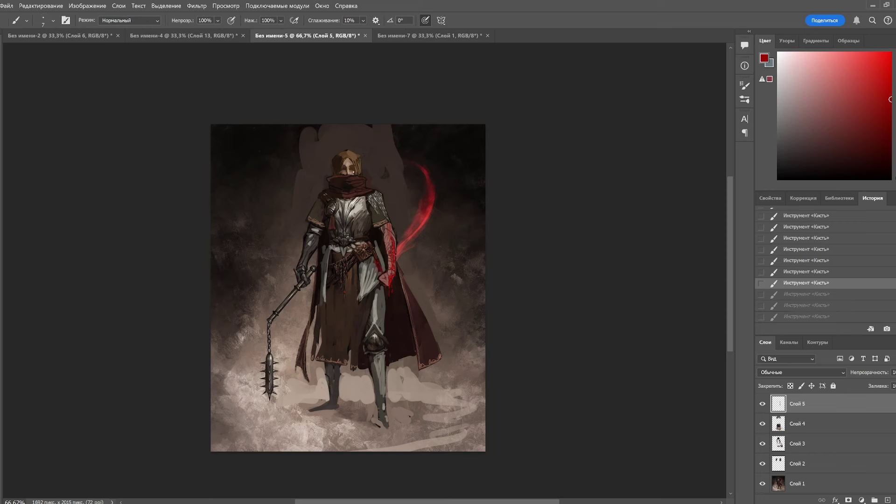
key("ctrl+shift+z")
key("ctrl+shift+z")
key("ctrl+shift+z")
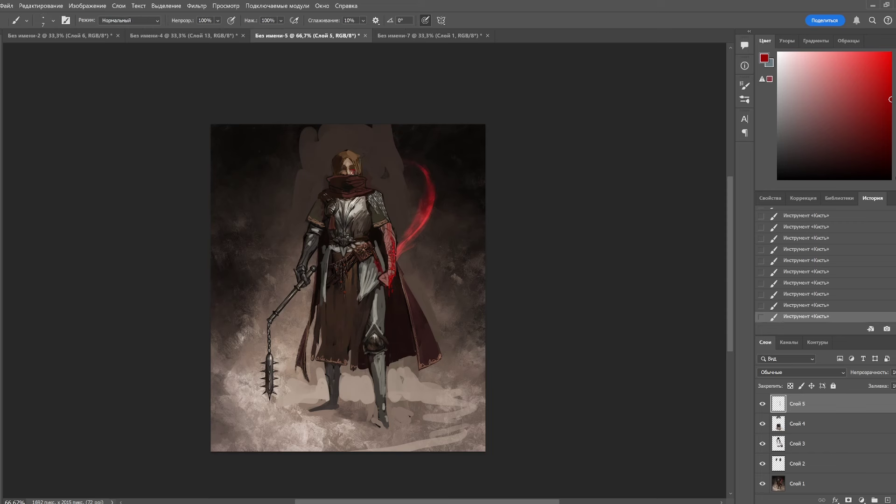
key("ctrl+z")
key("ctrl+shift+z")
key("ctrl+z")
key("ctrl+z")
key("ctrl+z")
key("ctrl+z")
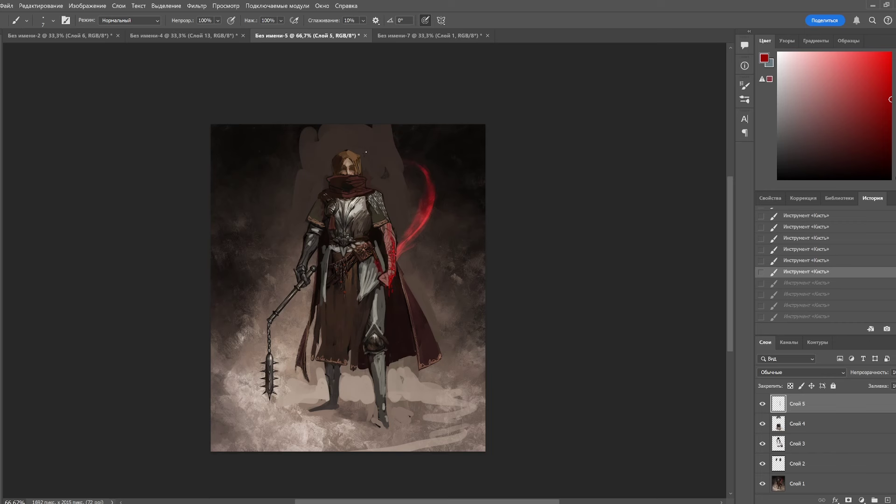
Repaint the front of the skirt with a 29 px brush in a sampled dark olive brown
left_click(374, 233, "alt")
right_click(369, 203)
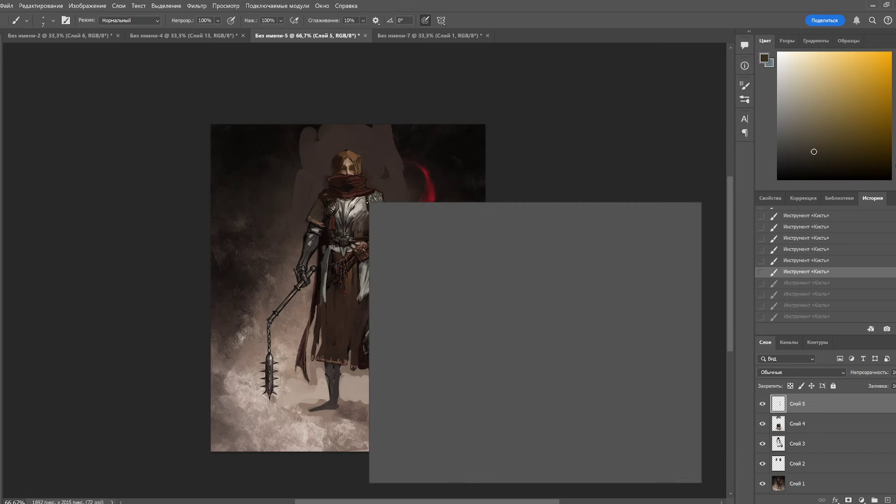
left_click(425, 225)
key("Escape")
key("ctrl+shift+z")
key("ctrl+shift+z")
key("ctrl+shift+z")
key("ctrl+shift+z")
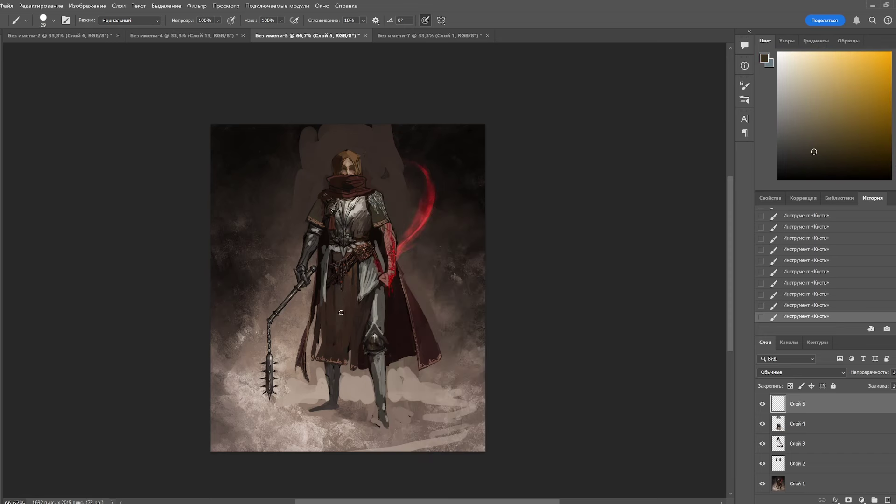
Draw thin vertical folds down the front of the skirt with a 7 px brush in sampled dark brown and black
right_click(353, 252)
left_click(408, 252)
left_click(348, 272, "alt")
left_click_drag(348, 271, 335, 300)
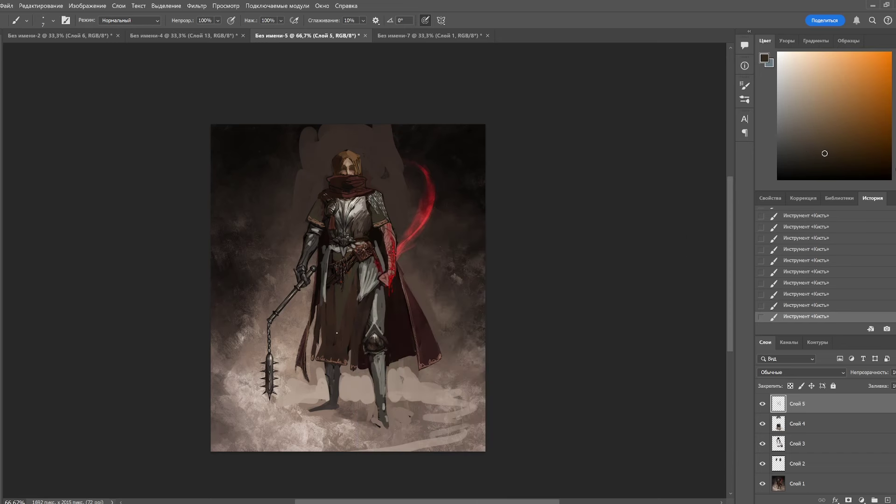
left_click(330, 293, "alt")
left_click_drag(335, 304, 335, 327)
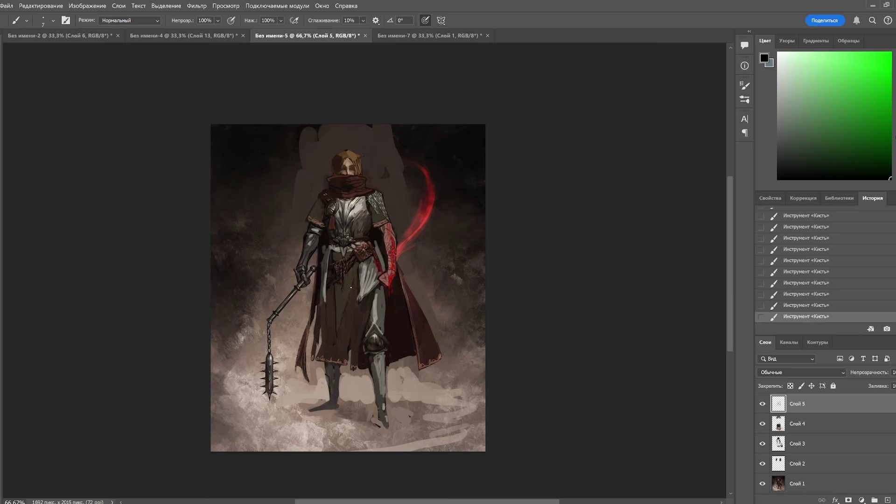
left_click_drag(348, 283, 347, 308)
Hide Слой 3 and Слой 4 to compare the repainted knight with the earlier painting
left_click_drag(376, 226, 372, 197)
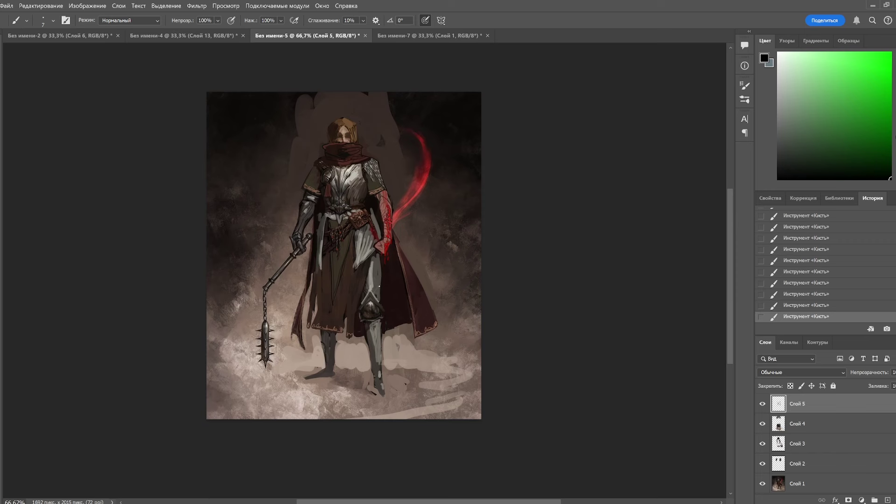
left_click(763, 444)
left_click(763, 423)
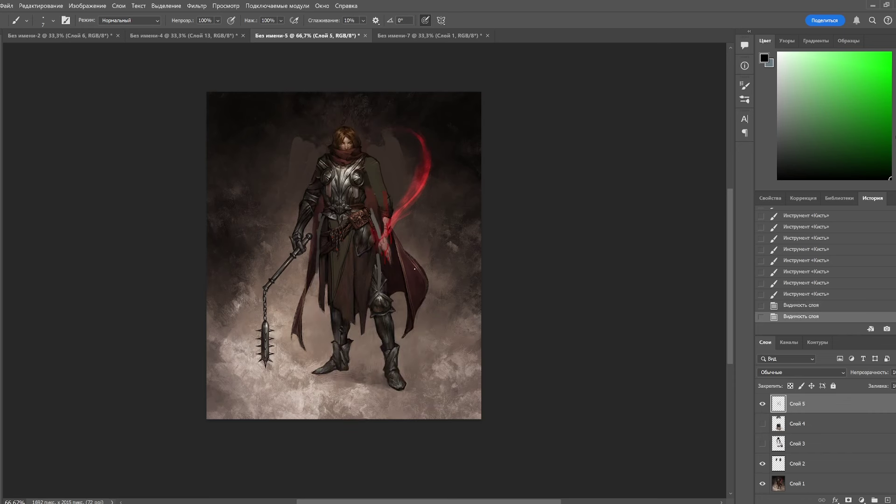
Outline a tall rectangle in bright green beside the red ribbon and undo its strokes
left_click_drag(394, 242, 400, 249)
left_click(440, 183)
left_click_drag(439, 180, 436, 234)
left_click(891, 53)
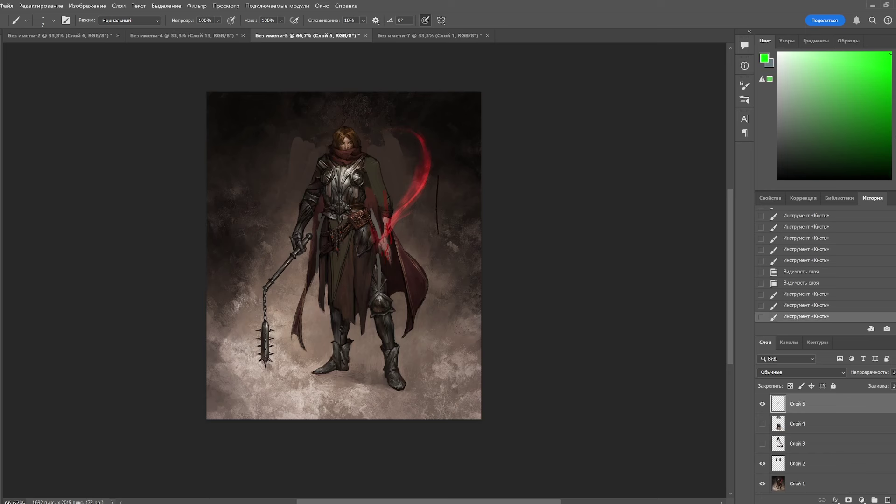
key("ctrl+z")
left_click_drag(431, 155, 426, 227)
mouse_move(437, 150)
left_mouse_down()
mouse_move(462, 228)
mouse_move(423, 231)
left_mouse_up()
left_click_drag(430, 149, 463, 149)
left_click_drag(426, 229, 459, 229)
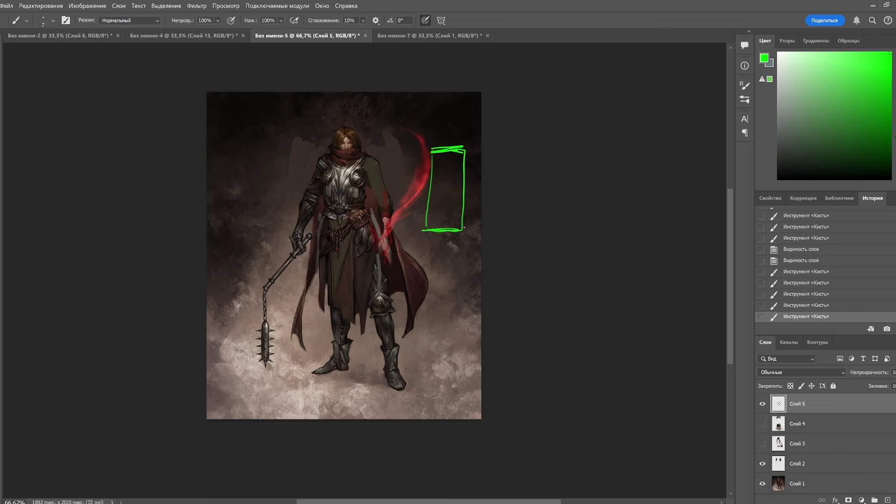
key("ctrl+z")
key("ctrl+z")
key("ctrl+z")
key("ctrl+z")
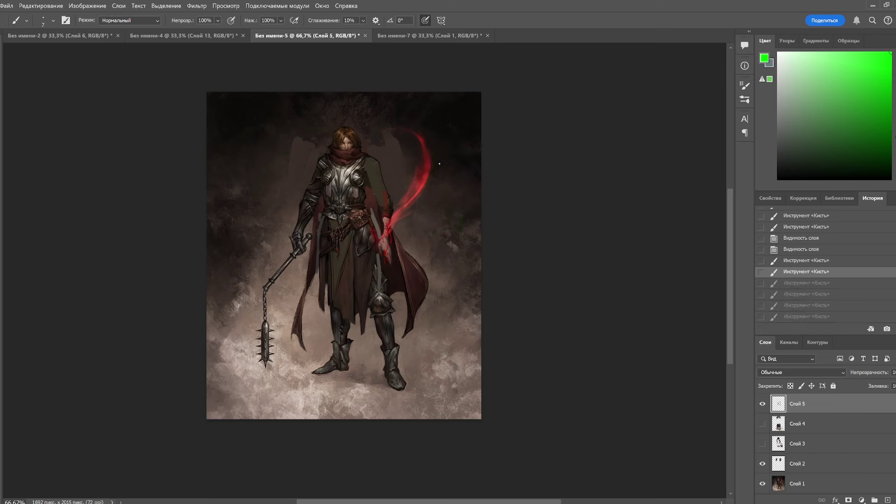
Sketch a flared sleeve shape beside the ribbon and bright green contour lines over the cloak and skirt hem
mouse_move(423, 155)
left_mouse_down()
mouse_move(452, 198)
mouse_move(471, 175)
mouse_move(462, 195)
mouse_move(474, 186)
mouse_move(425, 156)
mouse_move(475, 185)
left_mouse_up()
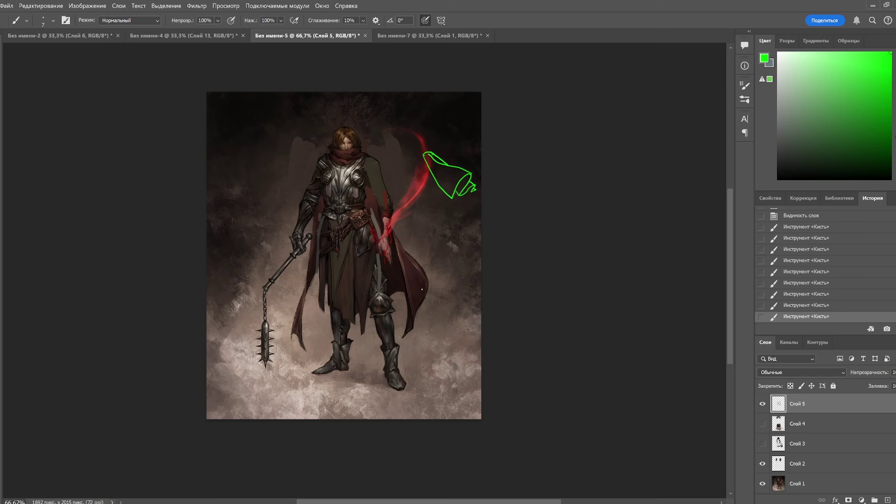
mouse_move(404, 270)
left_mouse_down()
mouse_move(412, 322)
mouse_move(403, 337)
mouse_move(409, 307)
mouse_move(412, 315)
mouse_move(441, 286)
left_mouse_up()
mouse_move(409, 256)
left_mouse_down()
mouse_move(441, 286)
mouse_move(406, 286)
left_mouse_up()
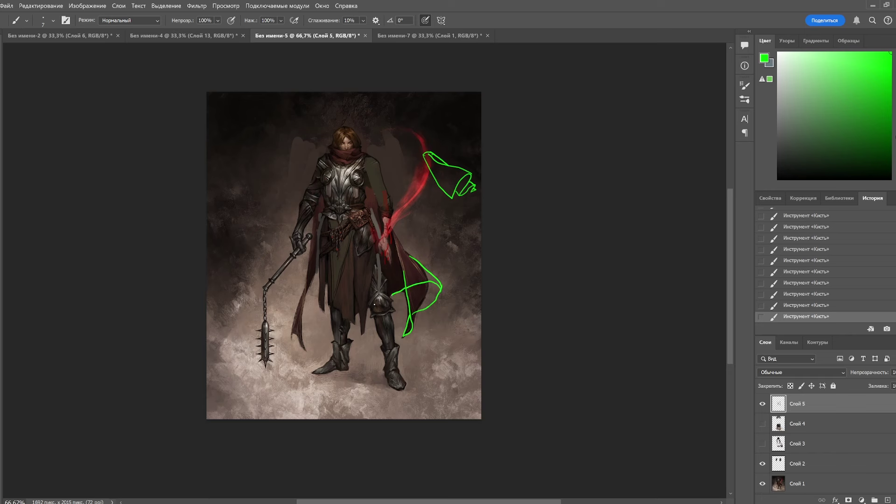
left_click_drag(369, 309, 364, 316)
Erase the green sketch lines with a hard round eraser at 199 px
key("e")
left_click(415, 252)
left_click_drag(415, 250, 423, 280)
right_click(422, 205)
left_click(501, 300)
left_click(516, 229)
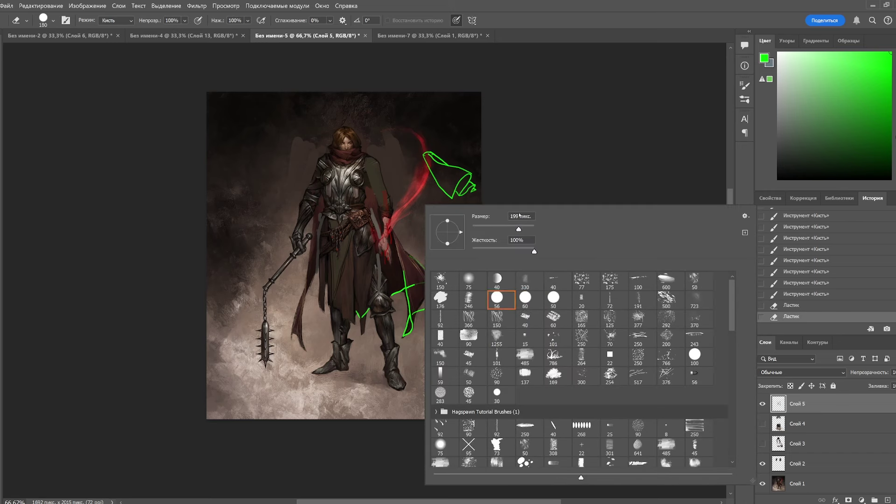
left_click_drag(432, 154, 425, 169)
mouse_move(445, 197)
left_mouse_down()
mouse_move(472, 176)
mouse_move(411, 316)
mouse_move(344, 317)
mouse_move(395, 310)
left_mouse_up()
Show Слой 3 and Слой 4 again and return to the Brush tool
left_click(764, 441)
left_click(763, 442)
left_click(763, 445)
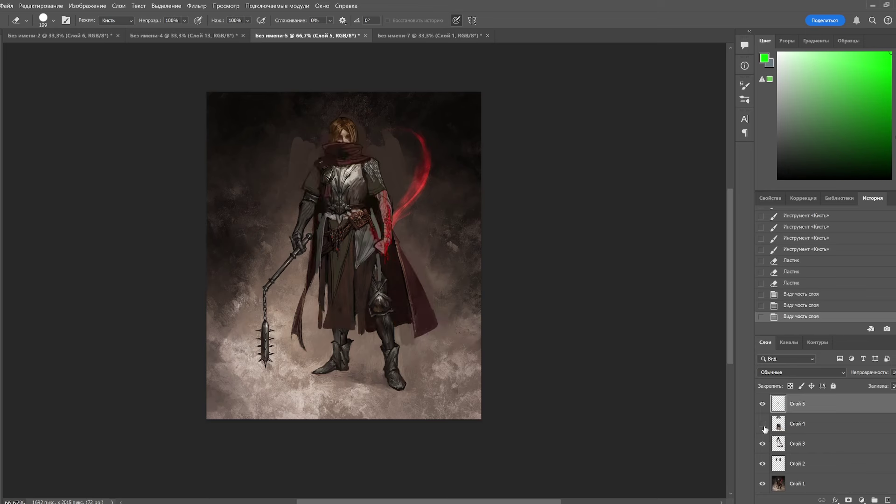
left_click(764, 425)
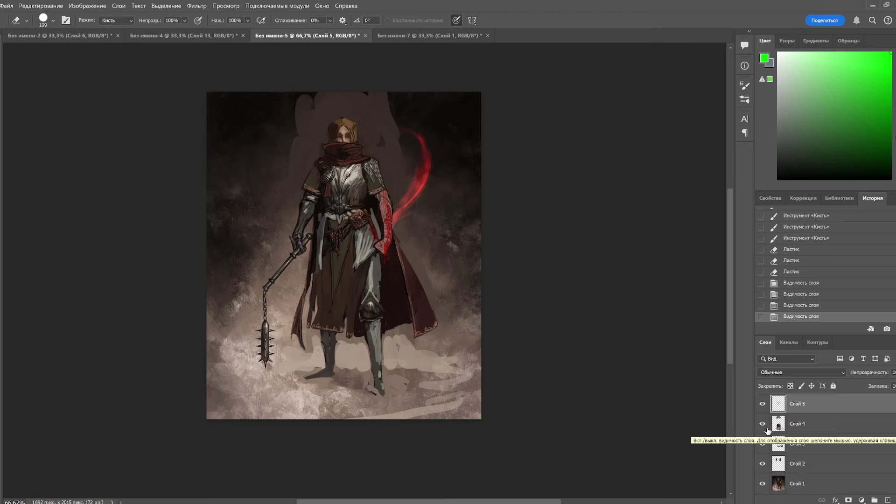
key("b")
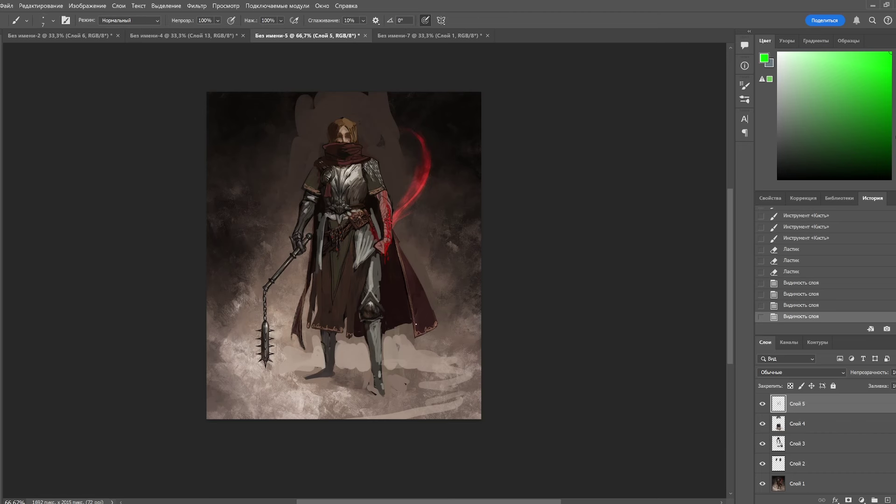
left_click_drag(414, 323, 411, 330)
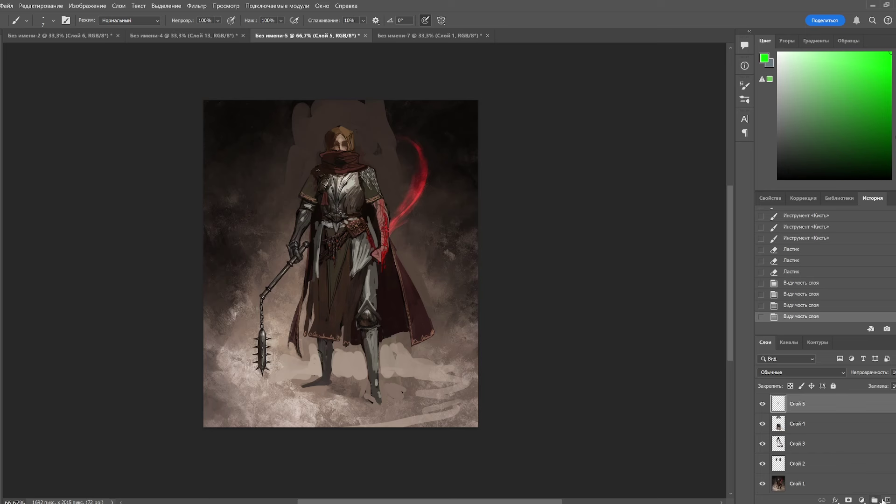
Add a new layer, fill it with mid grey and set its blend mode to Цветность for a greyscale view
left_click(887, 499)
left_click(1, 189)
left_click(1, 203)
key("x")
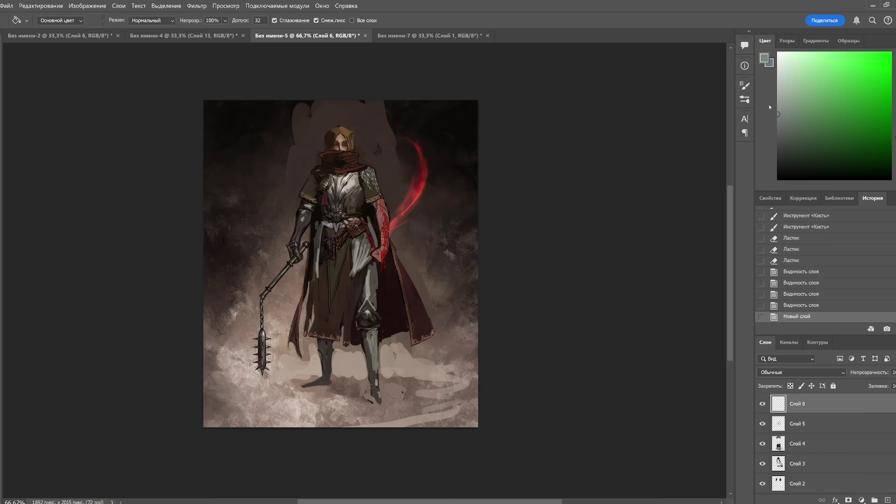
left_click(433, 217)
left_click(802, 372)
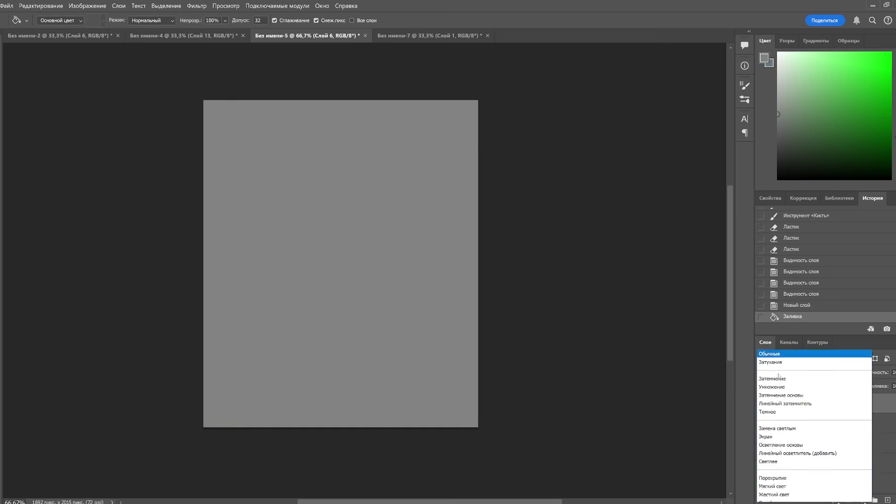
left_click(780, 483)
Hide Слой 2, Слой 3 and Слой 4 to view the original knight in greyscale
left_click(763, 483)
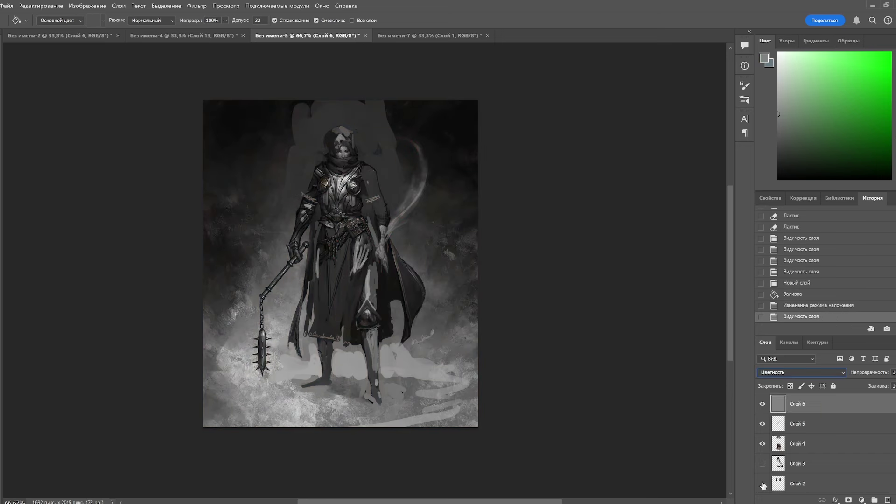
left_click(763, 464)
left_click(763, 443)
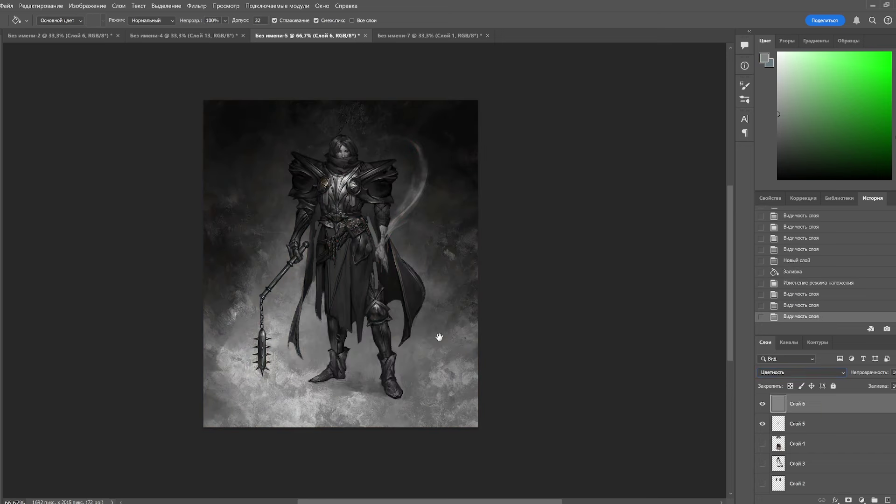
left_click_drag(437, 335, 430, 357)
Add a new layer above the grey one and pick bright green for the brush, undoing a test mark on the chest
key("b")
left_click(889, 500)
left_click(891, 53)
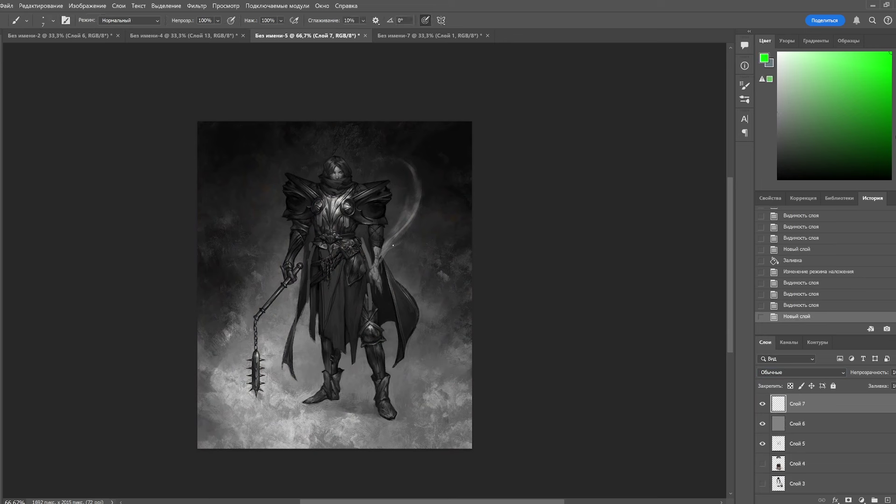
mouse_move(322, 215)
left_mouse_down()
mouse_move(339, 189)
mouse_move(335, 219)
left_mouse_up()
key("ctrl+z")
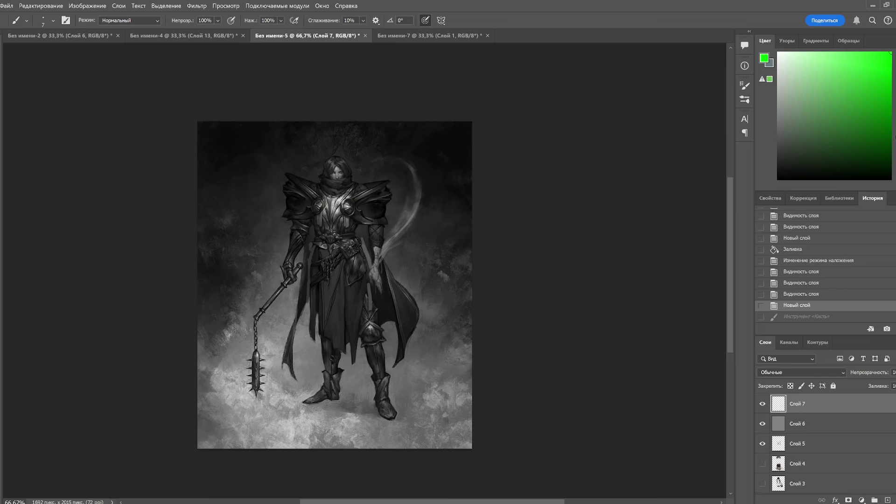
Circle both shoulders and upper arms with bright green ovals and undo them
mouse_move(382, 189)
left_mouse_down()
mouse_move(348, 198)
mouse_move(385, 245)
mouse_move(375, 178)
left_mouse_up()
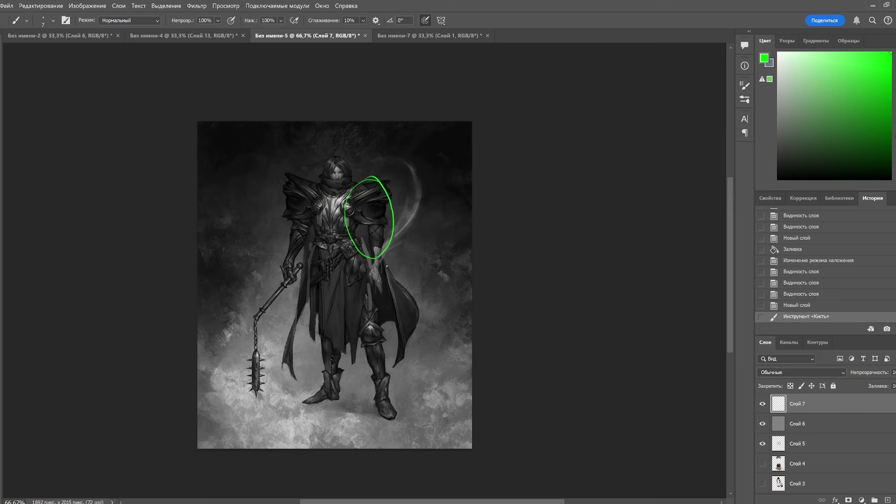
mouse_move(316, 187)
left_mouse_down()
mouse_move(287, 236)
mouse_move(306, 182)
left_mouse_up()
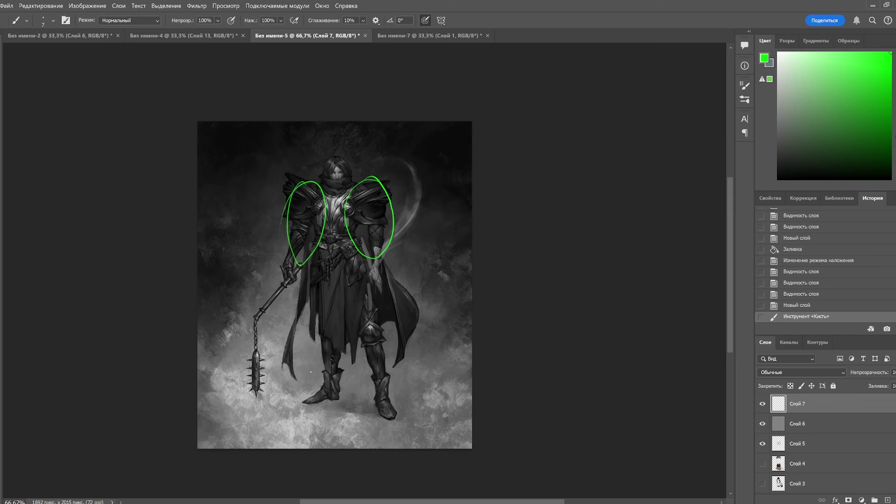
key("ctrl+z")
key("ctrl+z")
Mark the gaps between the torso and both arms with bright green vertical strokes, redoing the first mark
left_click_drag(359, 225, 372, 257)
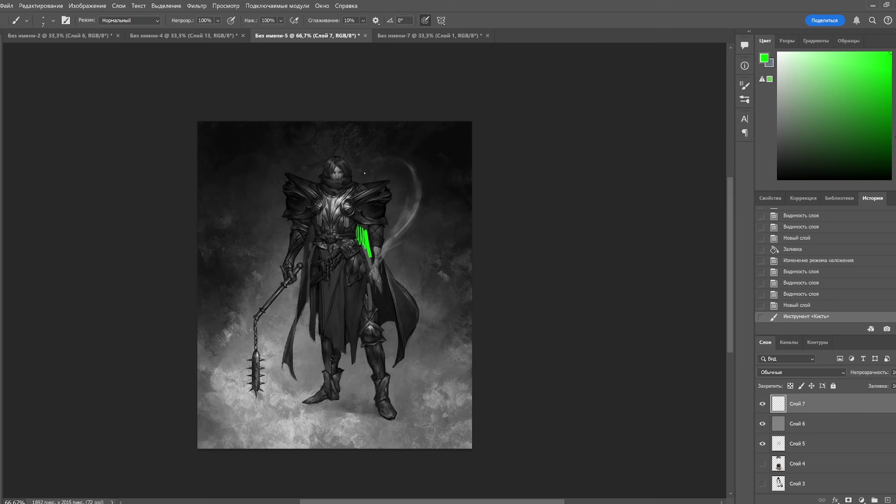
key("ctrl+z")
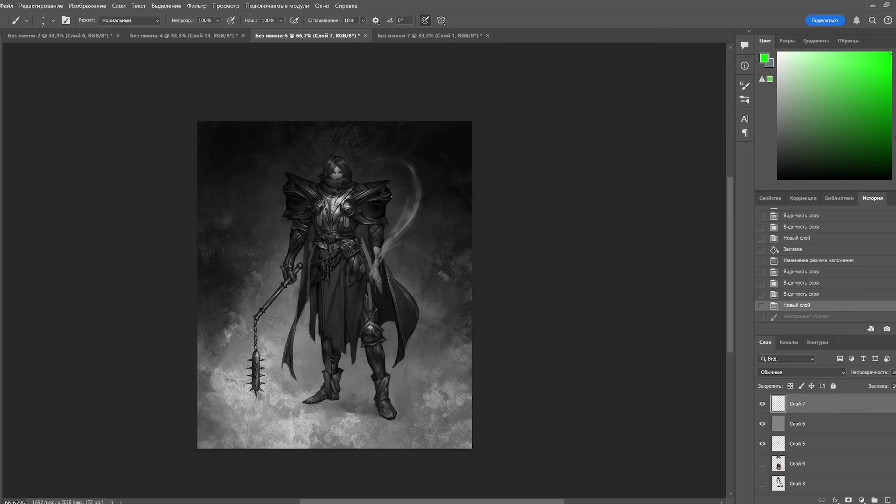
left_click_drag(356, 234, 371, 271)
left_click_drag(311, 227, 311, 259)
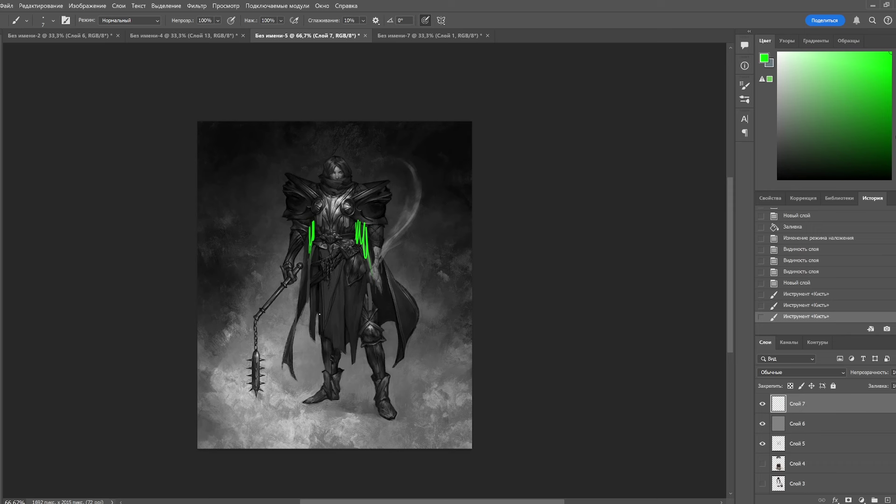
Undo the green strokes between the torso and both arms
key("ctrl+z")
key("ctrl+z")
key("ctrl+z")
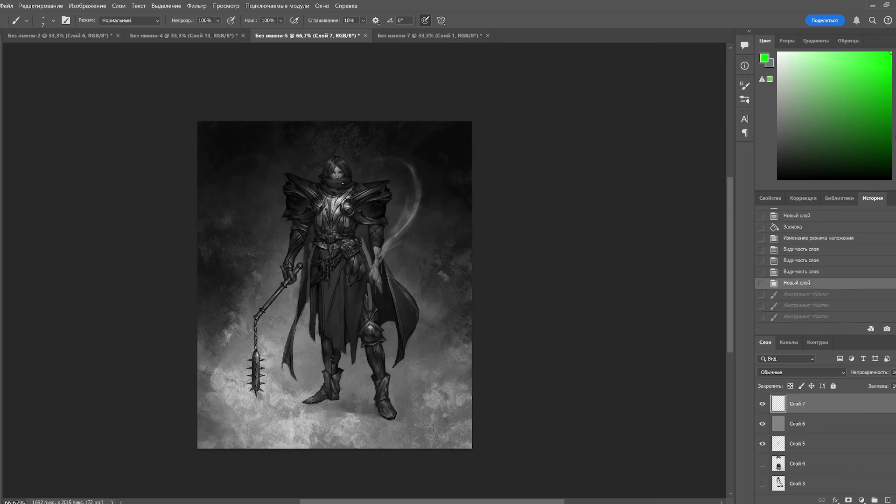
Circle the knee guard's highlight with a small bright green oval and undo it
mouse_move(358, 271)
left_mouse_down()
mouse_move(367, 401)
mouse_move(368, 269)
left_mouse_up()
key("ctrl+z")
key("ctrl+shift+z")
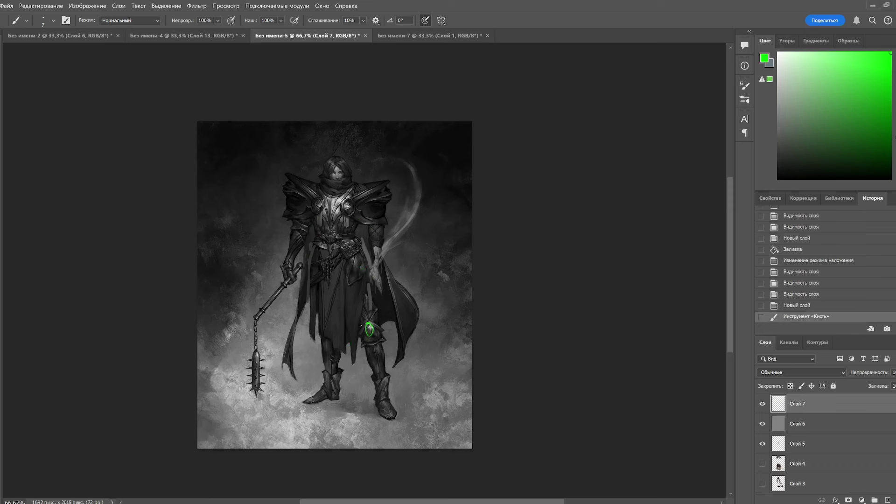
key("ctrl+z")
Paint over the knee guard's bright highlights with dark greys sampled from the leg armour
left_click(377, 327, "alt")
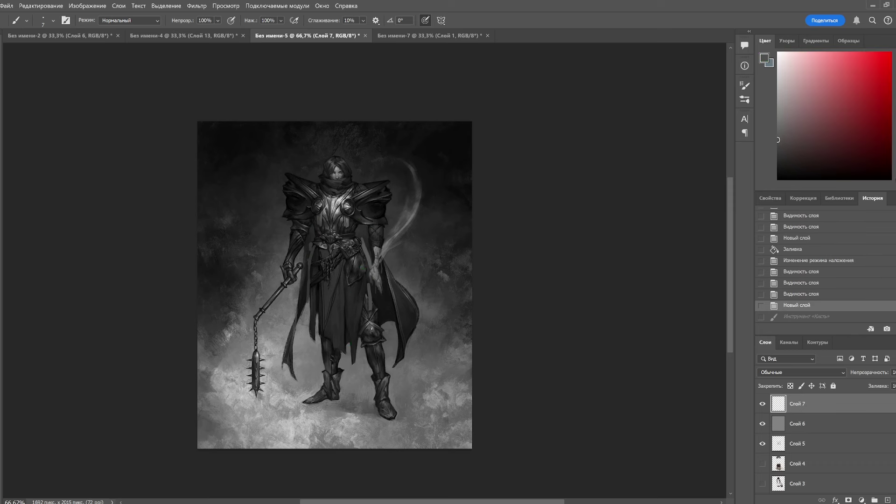
left_click_drag(374, 349, 374, 332)
left_click(374, 332, "alt")
left_click(383, 323)
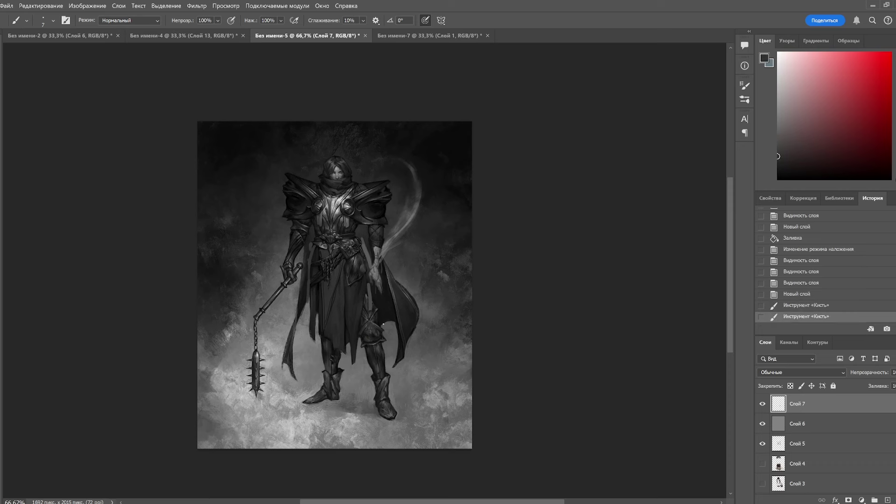
Paint the thigh above the knee guard with a larger brush, using a grey sampled from the breastplate
left_click(337, 205, "alt")
right_click(386, 240)
left_click(462, 247)
mouse_move(367, 300)
left_mouse_down()
mouse_move(370, 320)
mouse_move(369, 313)
left_mouse_up()
left_click(341, 199, "alt")
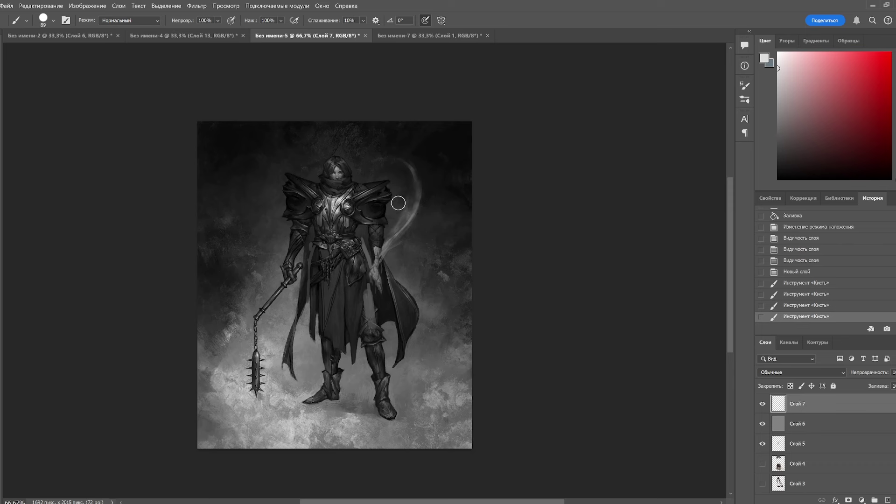
Paint light grey strokes with a 77 px brush over the knee area and both lower legs, undoing the first thigh stroke
right_click(378, 261)
left_click(451, 252)
mouse_move(368, 304)
left_mouse_down()
mouse_move(367, 293)
mouse_move(365, 317)
left_mouse_up()
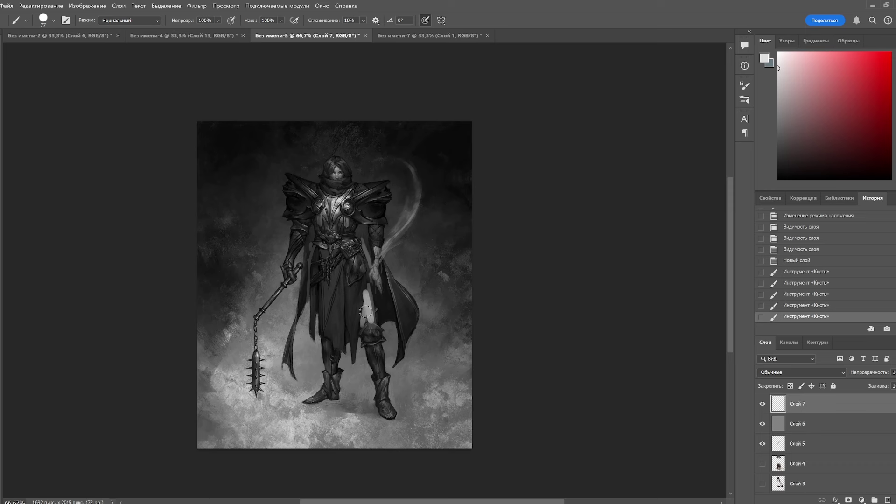
key("ctrl+z")
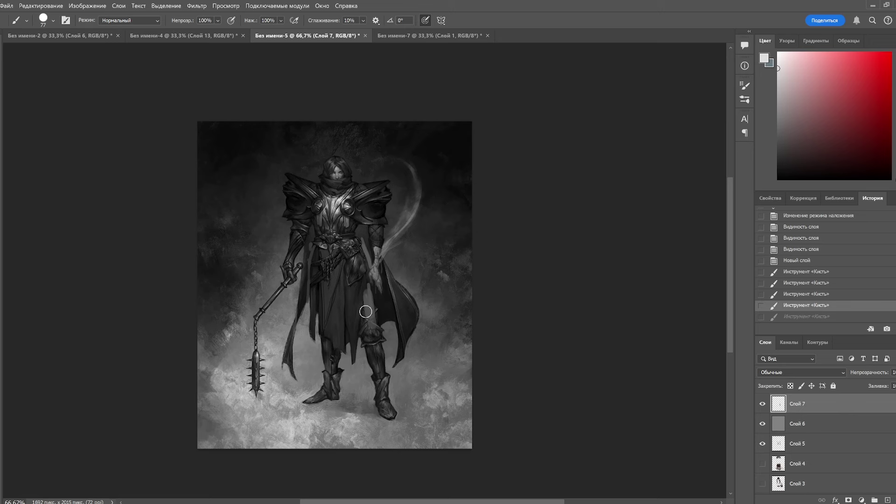
left_click_drag(365, 312, 372, 323)
left_click_drag(371, 318, 373, 332)
left_click_drag(380, 369, 383, 403)
mouse_move(372, 350)
left_mouse_down()
mouse_move(380, 373)
mouse_move(374, 354)
left_mouse_up()
left_click_drag(326, 337, 328, 394)
Block light grey strokes over the waist, hip, chest, shoulder plates and the arm holding the flail
left_click_drag(311, 244, 310, 289)
mouse_move(349, 256)
left_mouse_down()
mouse_move(355, 280)
mouse_move(362, 263)
left_mouse_up()
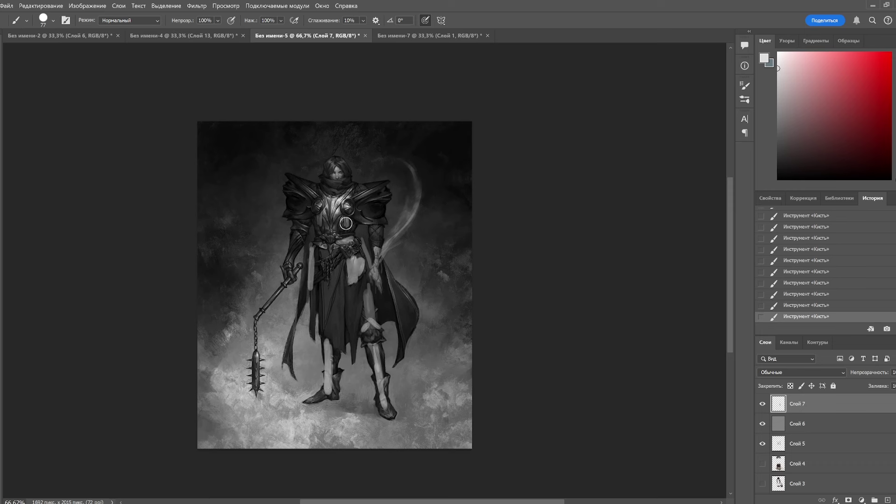
mouse_move(336, 214)
left_mouse_down()
mouse_move(352, 227)
mouse_move(386, 182)
mouse_move(371, 221)
mouse_move(389, 218)
left_mouse_up()
mouse_move(291, 177)
left_mouse_down()
mouse_move(316, 212)
mouse_move(294, 225)
mouse_move(304, 236)
mouse_move(301, 267)
left_mouse_up()
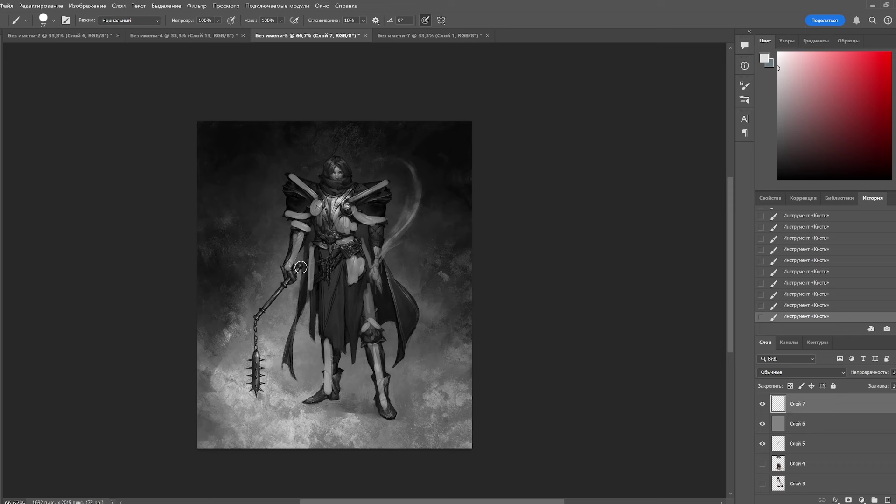
Hide Слой 7 and the grey Слой 6, and show Слой 4, Слой 3 and Слой 2 to view the repainted knight in colour
left_click(762, 404)
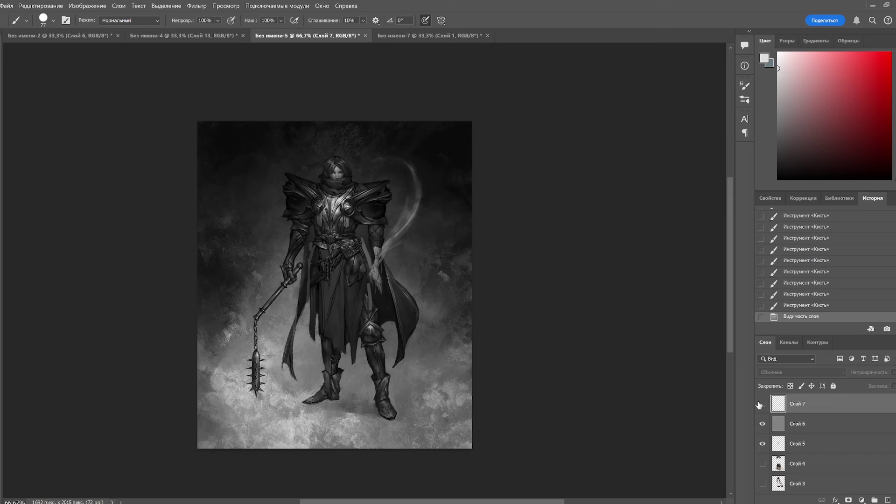
left_click(762, 464)
scroll(793, 443, "down", 1)
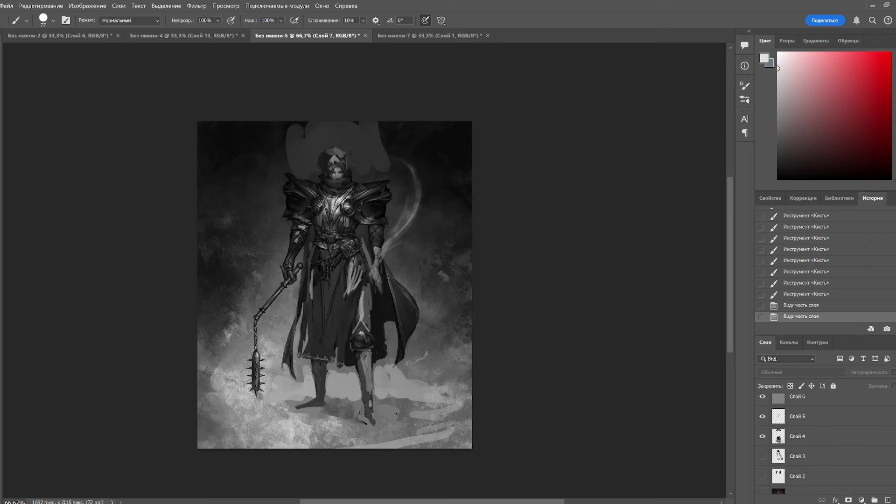
left_click(762, 476)
left_click(764, 457)
scroll(774, 455, "up", 1)
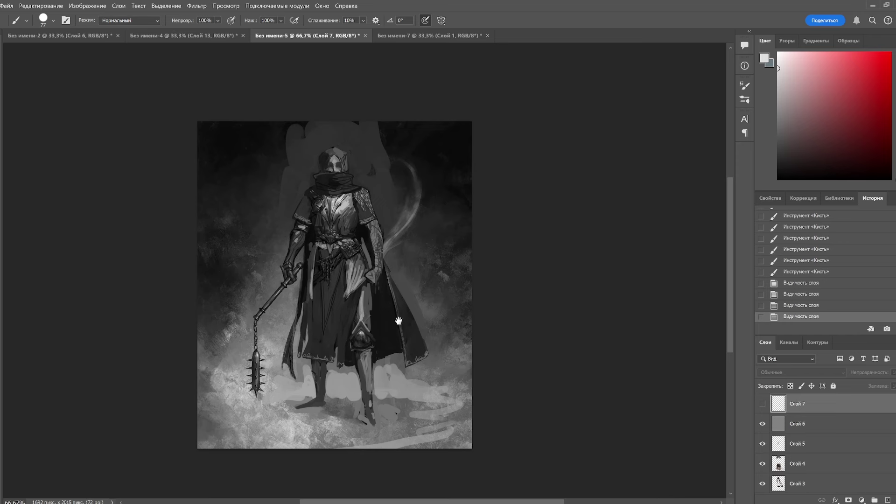
left_click_drag(399, 321, 397, 328)
left_click(763, 424)
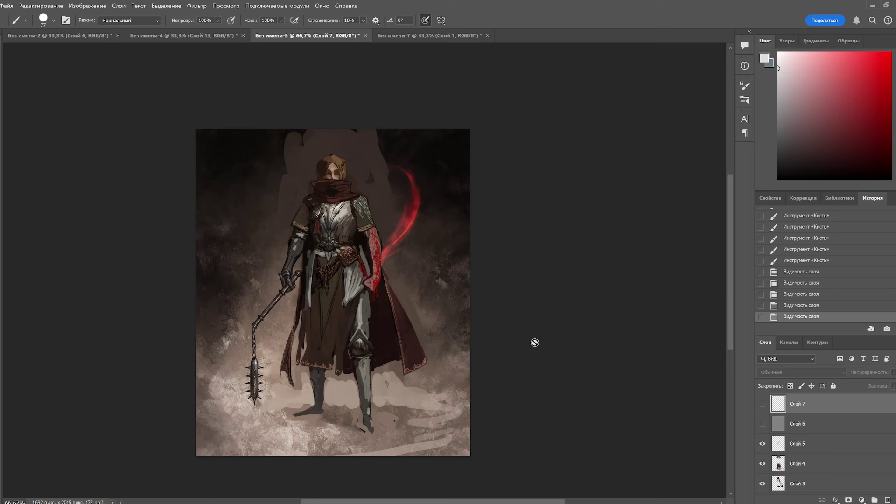
Add a new layer and test a sampled brown stroke on the head with a 45 px brush
left_click(887, 500)
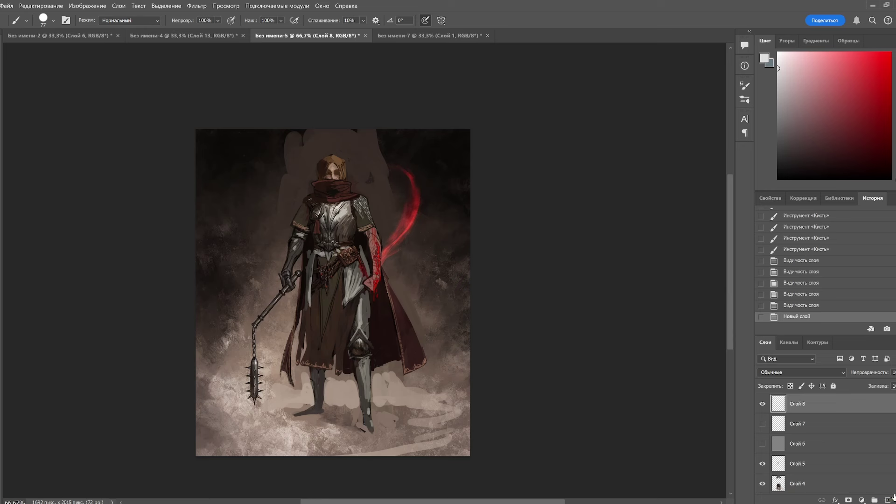
right_click(341, 150)
left_click(404, 173)
left_click(392, 123)
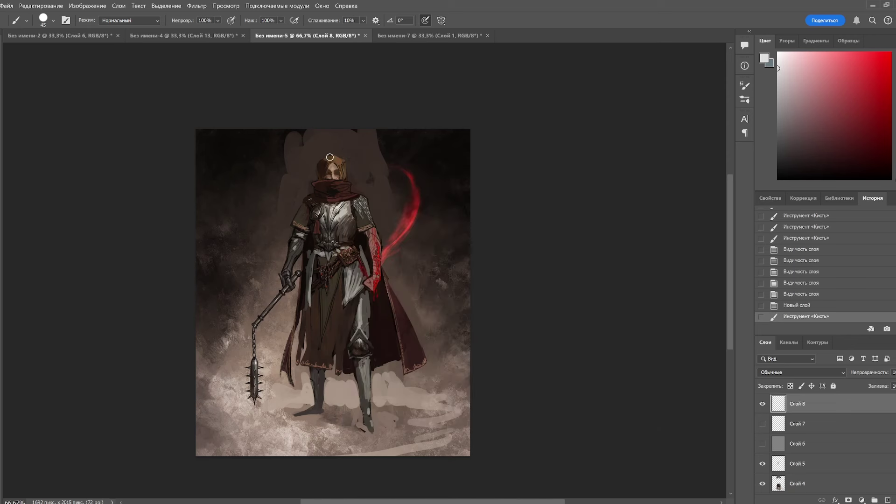
left_click(331, 184, "alt")
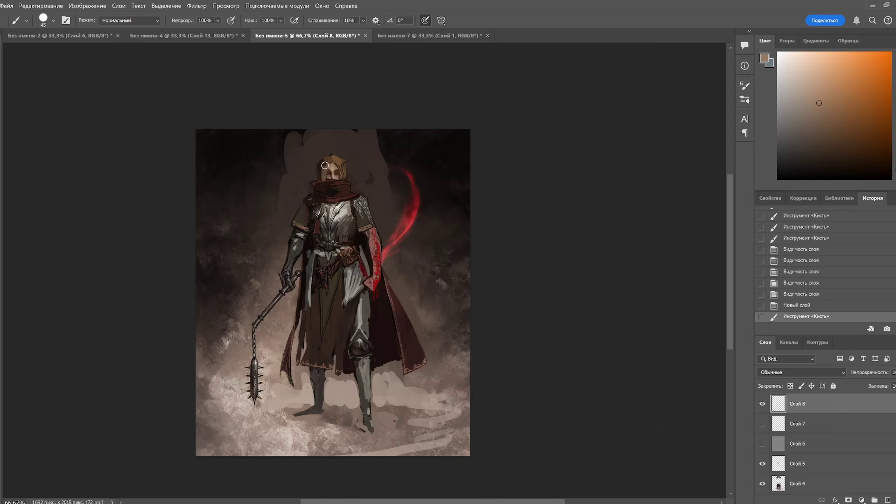
key("ctrl+z")
key("ctrl+shift+z")
key("ctrl+z")
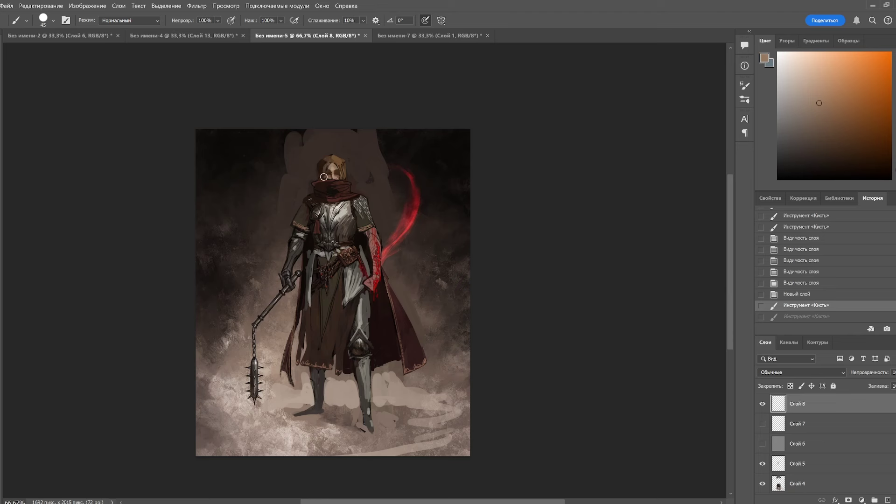
key("ctrl+shift+z")
Paint spiky strokes radiating upward from the head in sampled light and dark browns
mouse_move(340, 168)
left_mouse_down()
mouse_move(330, 143)
mouse_move(320, 167)
mouse_move(312, 143)
mouse_move(333, 159)
mouse_move(338, 137)
mouse_move(341, 161)
mouse_move(355, 142)
left_mouse_up()
left_click(334, 166, "alt")
left_click(322, 164, "alt")
mouse_move(347, 162)
left_mouse_down()
mouse_move(363, 146)
mouse_move(315, 157)
mouse_move(316, 137)
mouse_move(323, 159)
left_mouse_up()
left_click(332, 165, "alt")
left_click_drag(326, 129, 334, 157)
left_click_drag(345, 138, 344, 157)
mouse_move(362, 147)
left_mouse_down()
mouse_move(348, 165)
mouse_move(349, 143)
mouse_move(339, 132)
mouse_move(336, 154)
left_mouse_up()
mouse_move(334, 132)
left_mouse_down()
mouse_move(328, 152)
mouse_move(321, 135)
left_mouse_up()
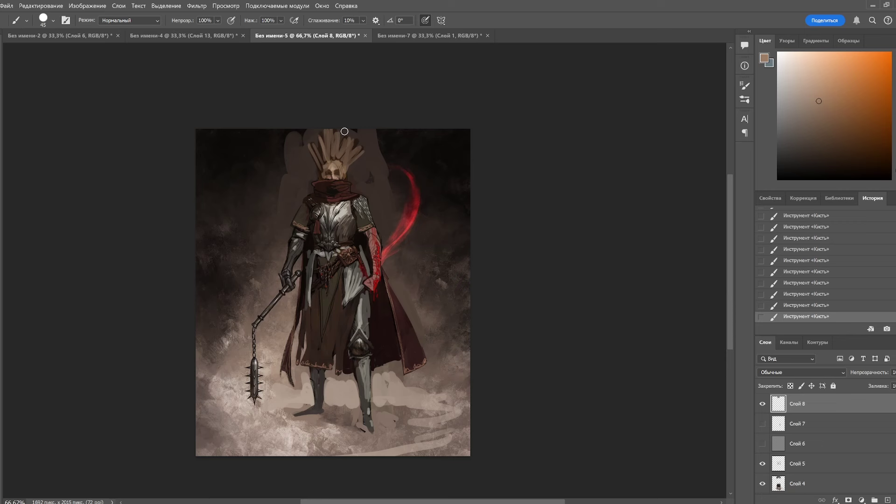
Undo the spiky strokes radiating from the head
key("ctrl+z")
key("ctrl+z")
key("ctrl+z")
key("ctrl+z")
key("ctrl+z")
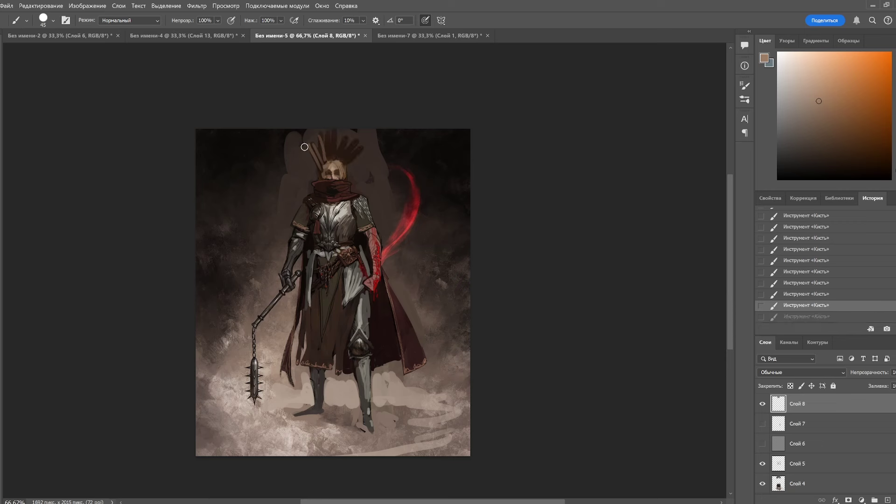
key("ctrl+z")
key("ctrl+z")
key("ctrl+z")
key("ctrl+z")
key("ctrl+z")
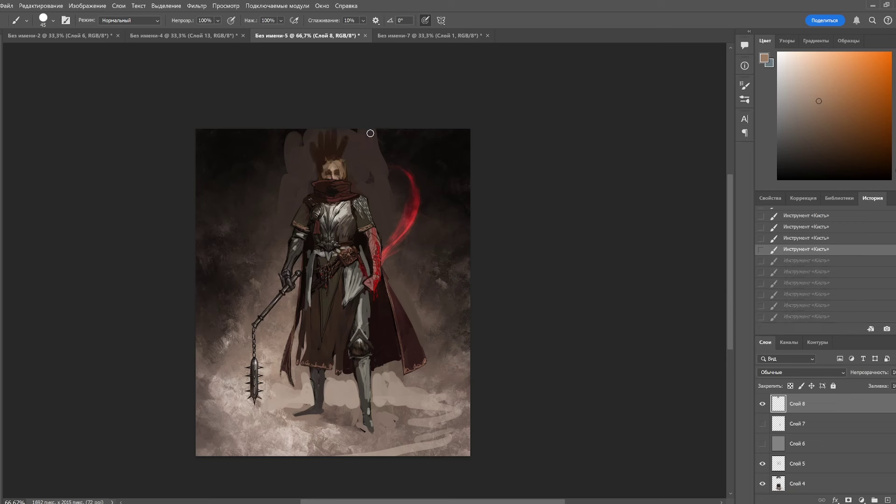
key("ctrl+z")
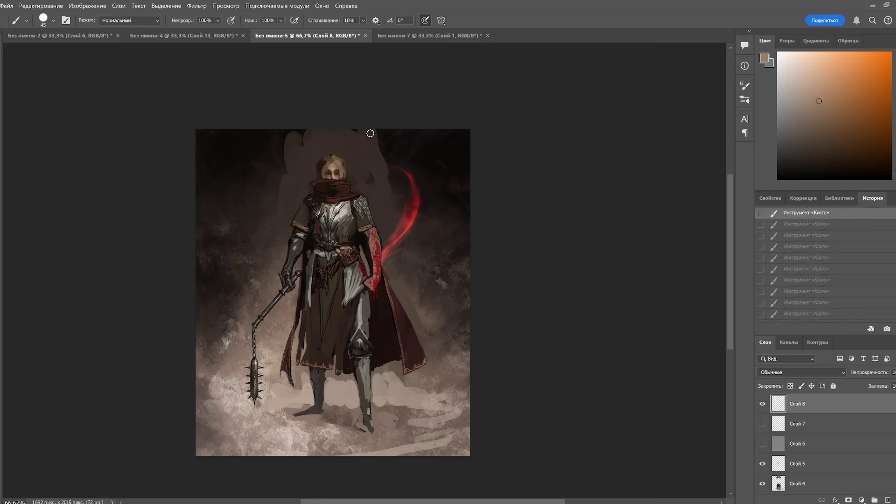
Erase the remaining test paint from the head and return to the brush
key("e")
mouse_move(333, 166)
left_mouse_down()
mouse_move(344, 160)
mouse_move(341, 142)
left_mouse_up()
key("b")
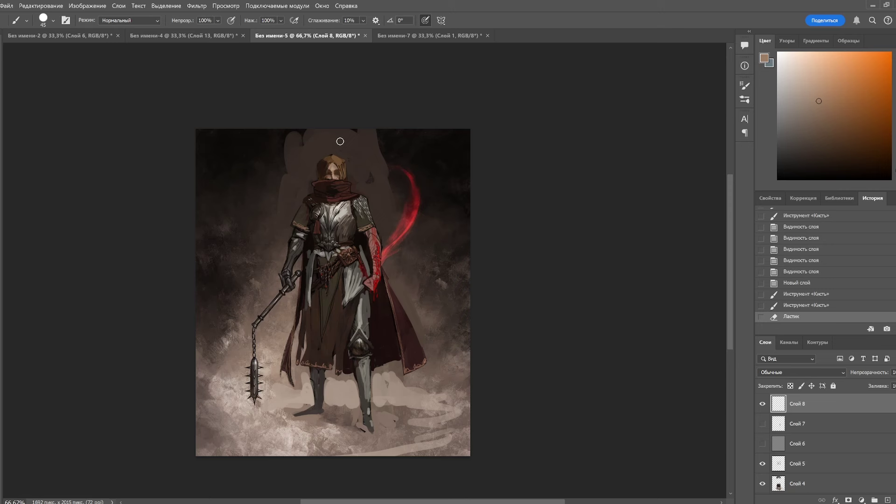
Repaint the armoured upper arm above the red forearm in sampled pink skin tone, and reduce the brush to 6 px
left_click(376, 236, "alt")
left_click_drag(355, 203, 371, 242)
left_click(356, 219, "alt")
right_click(371, 227)
left_click(420, 251)
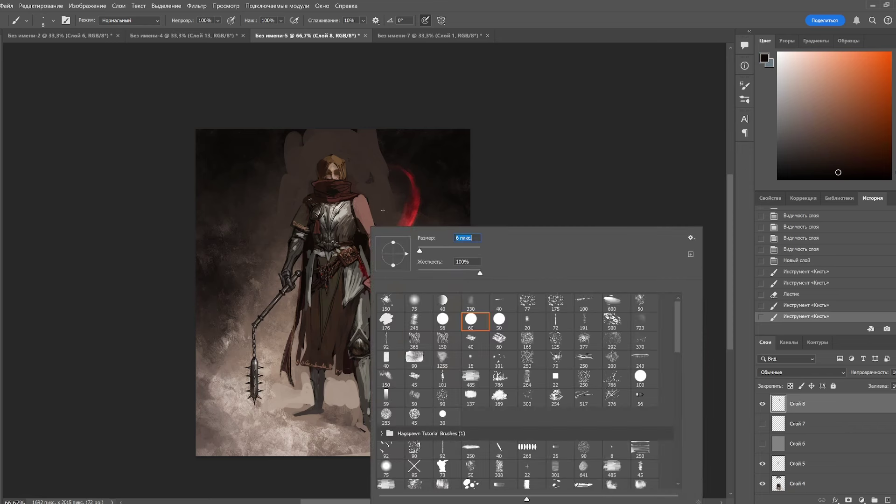
left_click(383, 211)
Draw thin red and dark red veins along the bare upper arm, undoing the first bright red line
left_click(376, 281, "alt")
left_click_drag(866, 134, 867, 150)
left_click_drag(366, 226, 373, 231)
left_click(888, 78)
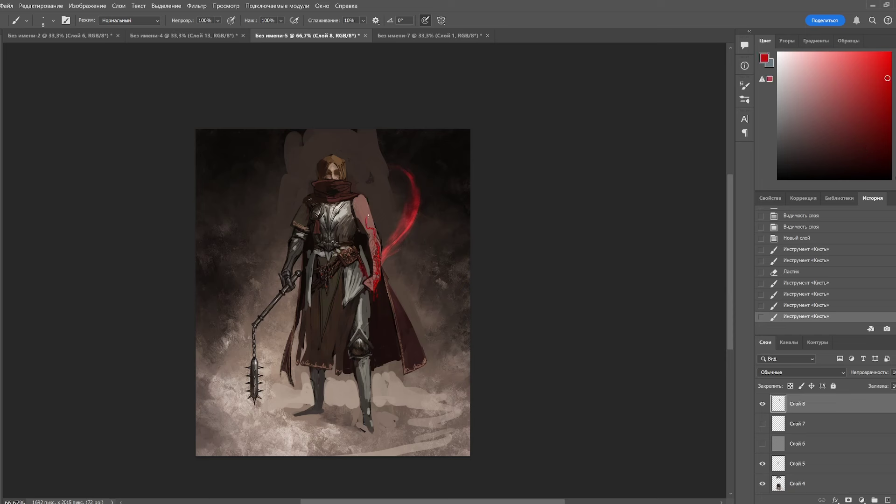
left_click(871, 94)
key("ctrl+z")
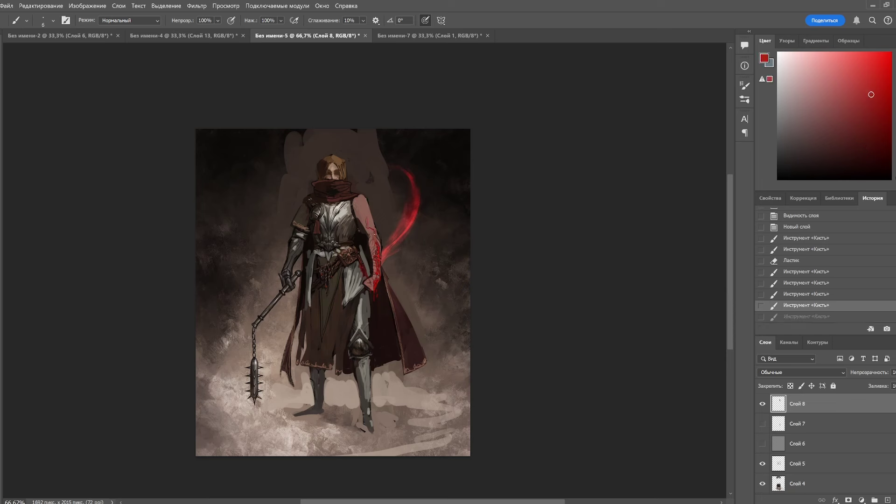
left_click_drag(375, 233, 375, 236)
left_click(865, 131)
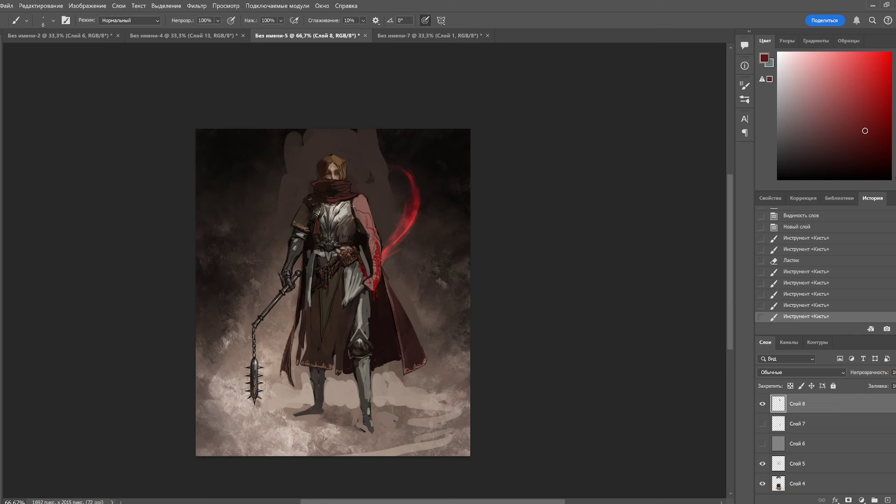
mouse_move(353, 206)
left_mouse_down()
mouse_move(363, 208)
mouse_move(368, 228)
left_mouse_up()
left_click(337, 178)
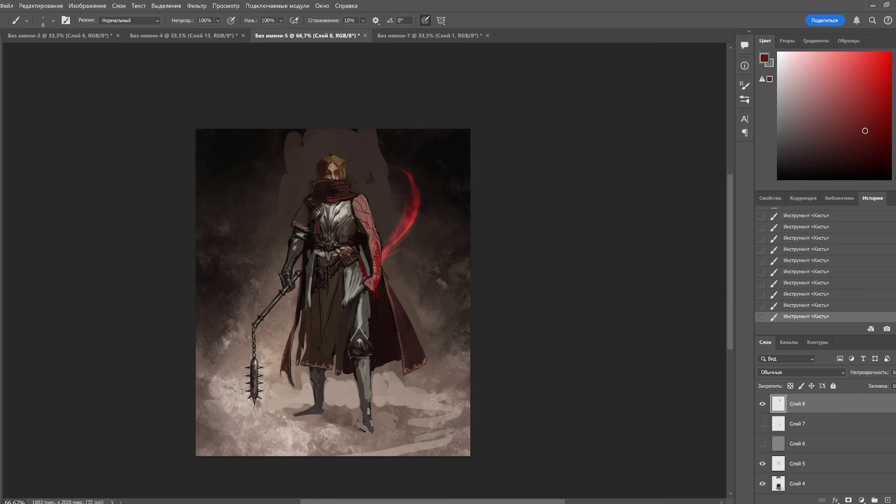
Repaint the arm holding the flail as bare skin with a 23 px brush, using the other arm's pink tone
right_click(357, 178)
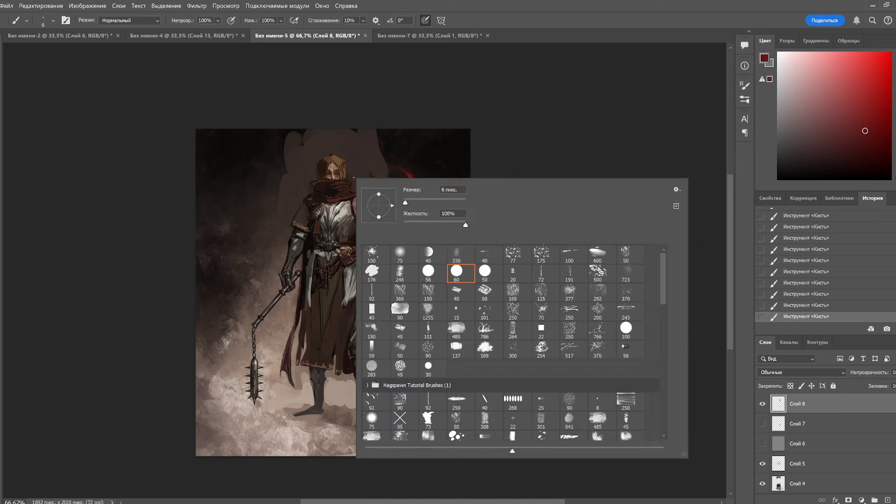
left_click_drag(404, 201, 411, 201)
key("Return")
left_click(359, 206, "alt")
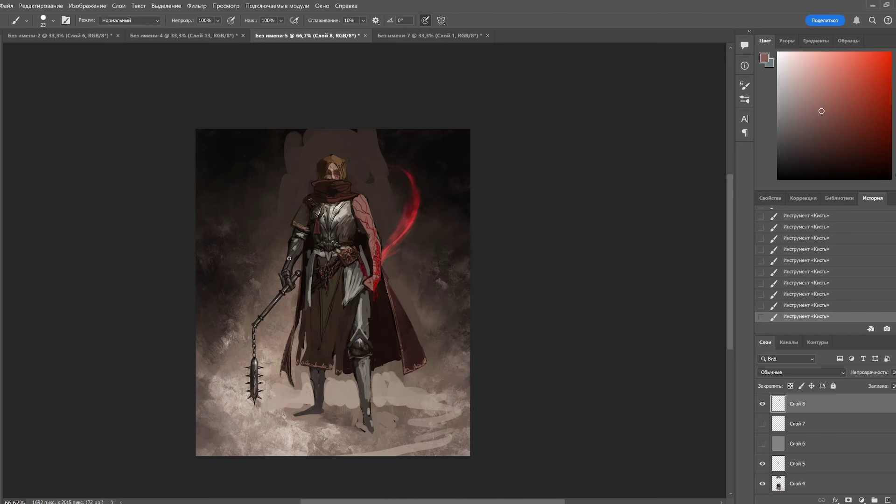
mouse_move(287, 266)
left_mouse_down()
mouse_move(302, 222)
mouse_move(298, 229)
left_mouse_up()
left_click(292, 207, "alt")
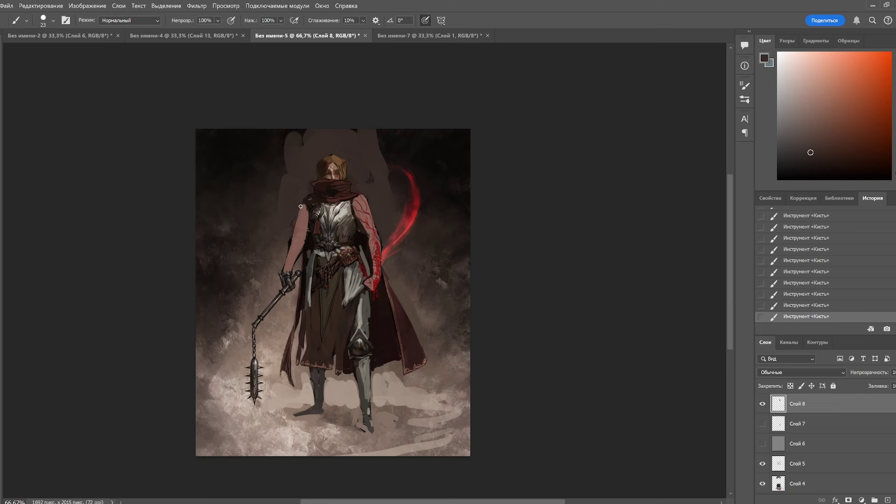
left_click(296, 241, "alt")
left_click(295, 260, "alt")
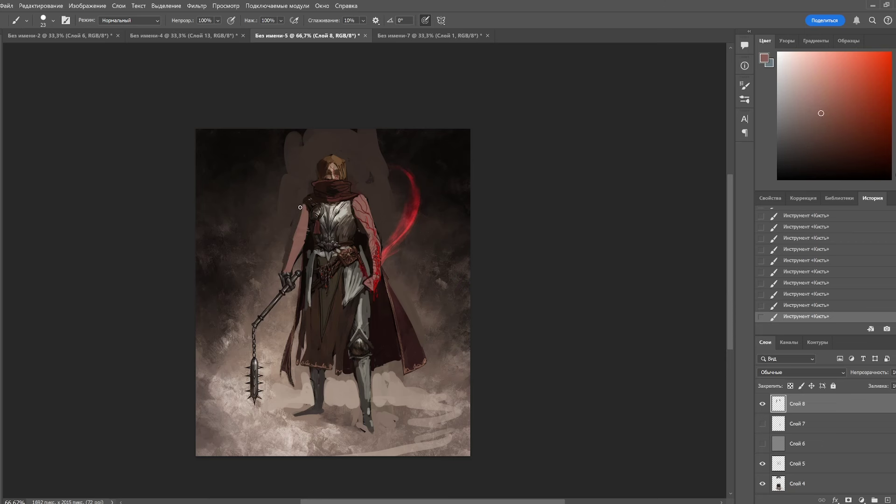
Darken the glove on the flail hand and draw red veins on its bare arm with a 9 px brush
left_click(292, 271, "alt")
left_click(278, 266, "alt")
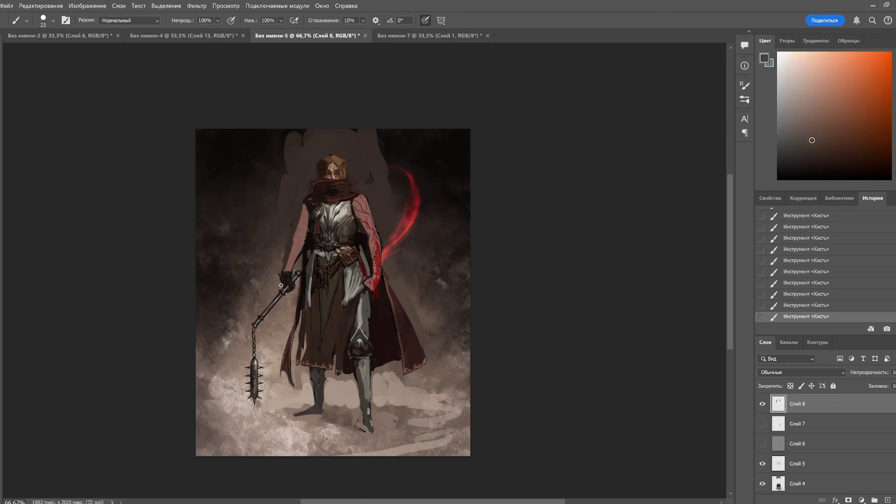
left_click(377, 282, "alt")
right_click(376, 281)
mouse_move(300, 255)
left_mouse_down()
mouse_move(293, 263)
mouse_move(304, 248)
left_mouse_up()
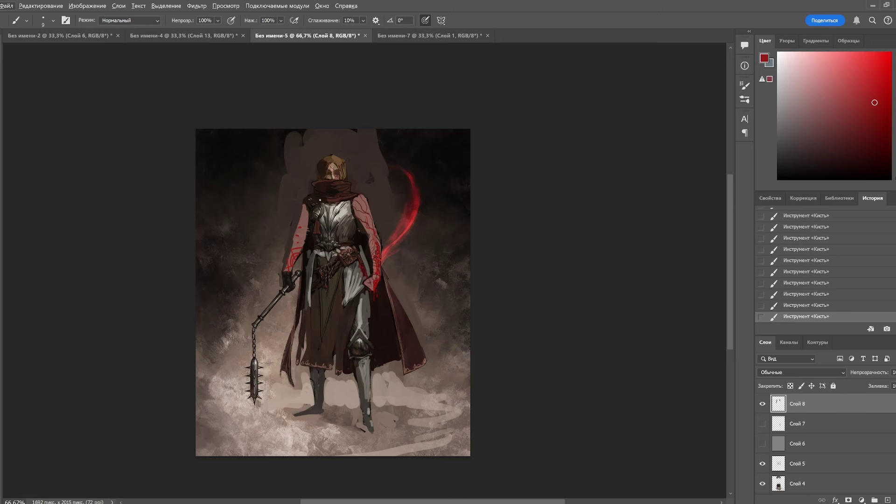
Paint two long scarf strips hanging from the shoulders to the shins with a 32 px brush in the scarf's sampled red
right_click(366, 206)
left_click(424, 232)
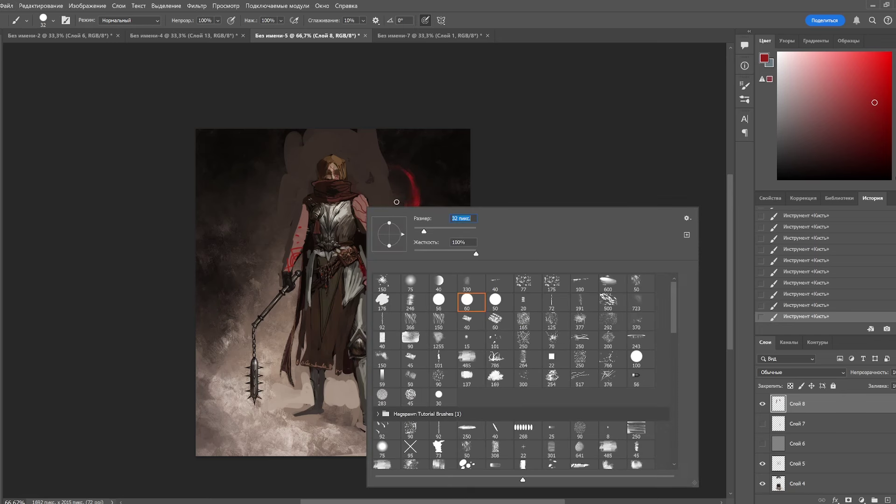
left_click(338, 198, "alt")
mouse_move(350, 204)
left_mouse_down()
mouse_move(334, 404)
mouse_move(343, 370)
left_mouse_up()
mouse_move(309, 197)
left_mouse_down()
mouse_move(281, 385)
mouse_move(289, 391)
mouse_move(290, 353)
left_mouse_up()
Paint gold tassels and trim lines on the lower ends of the two scarf strips with a 10 px brush
right_click(376, 222)
left_click(427, 245)
left_click(349, 320)
left_click(895, 172)
left_click(833, 88)
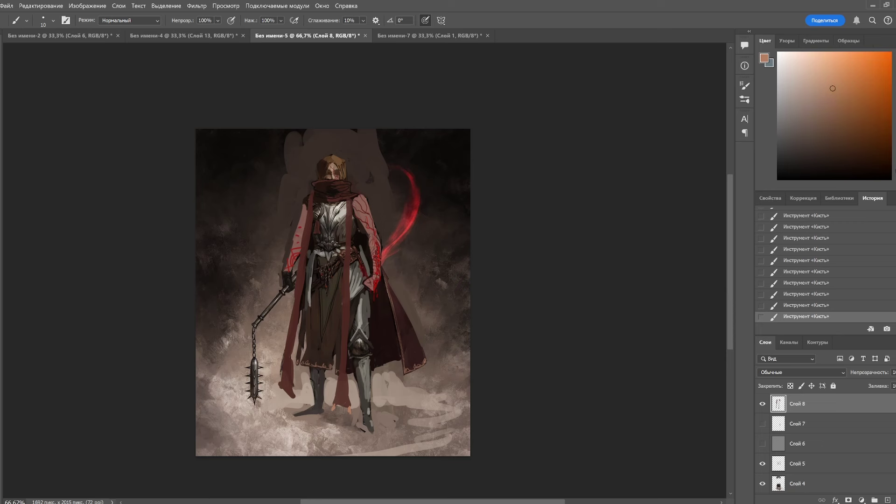
left_click_drag(834, 87, 849, 89)
left_click(895, 167)
left_click(849, 95)
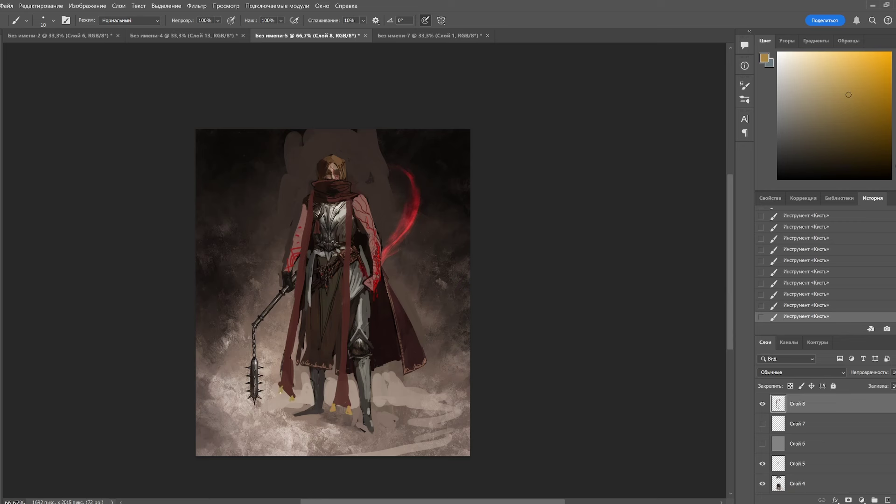
mouse_move(282, 379)
left_mouse_down()
mouse_move(288, 390)
mouse_move(294, 324)
left_mouse_up()
mouse_move(344, 360)
left_mouse_down()
mouse_move(338, 392)
mouse_move(349, 406)
mouse_move(344, 327)
left_mouse_up()
Erase the painted bare skin from the shoulder above the flail arm, reducing the eraser to 88 px
left_click(348, 210, "alt")
key("e")
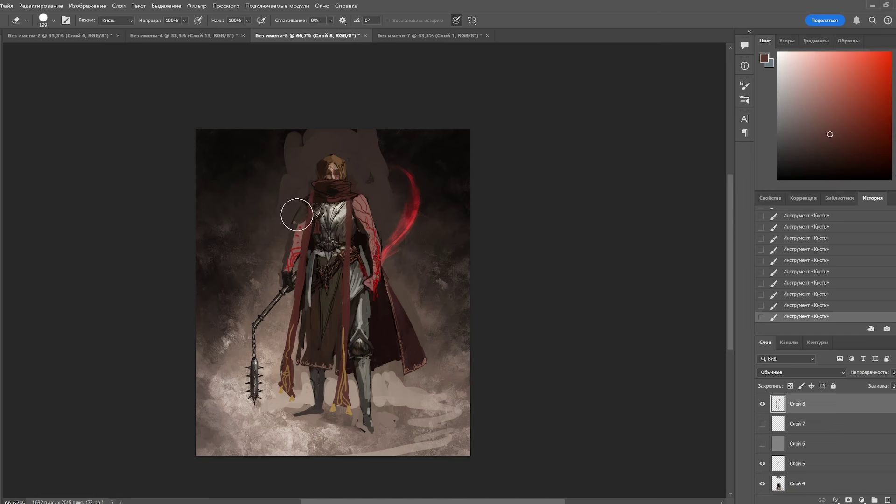
left_click_drag(292, 218, 296, 204)
right_click(299, 205)
left_click(373, 229)
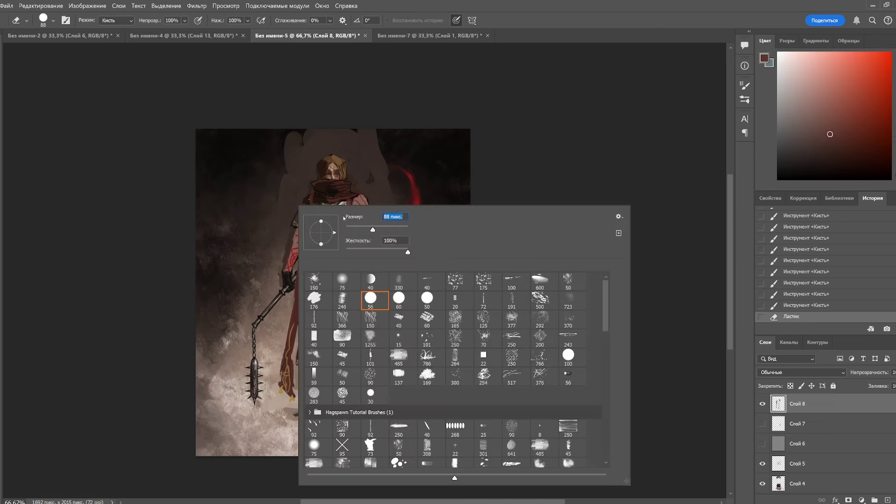
left_click(297, 229)
left_click(298, 211)
Touch up the sleeve hem and the bare skin just below it on the flail arm with sampled colours
key("b")
left_click(299, 239, "alt")
mouse_move(299, 237)
left_mouse_down()
mouse_move(312, 198)
mouse_move(363, 202)
mouse_move(375, 219)
mouse_move(385, 216)
mouse_move(356, 207)
mouse_move(386, 191)
mouse_move(361, 194)
mouse_move(355, 206)
mouse_move(389, 191)
mouse_move(362, 206)
mouse_move(385, 190)
mouse_move(353, 204)
mouse_move(351, 191)
mouse_move(352, 234)
left_mouse_up()
left_click(290, 242, "alt")
left_click(308, 230, "alt")
key("e")
key("b")
Rework the shoulder and sleeve of the other arm in sampled tones and add dark outlines along the adjacent scarf strip
left_click(344, 210, "alt")
left_click(363, 241, "alt")
left_click(359, 198, "alt")
left_click(362, 240, "alt")
left_click(360, 198, "alt")
left_click(350, 203, "alt")
left_click(363, 241, "alt")
left_click_drag(348, 194, 345, 279)
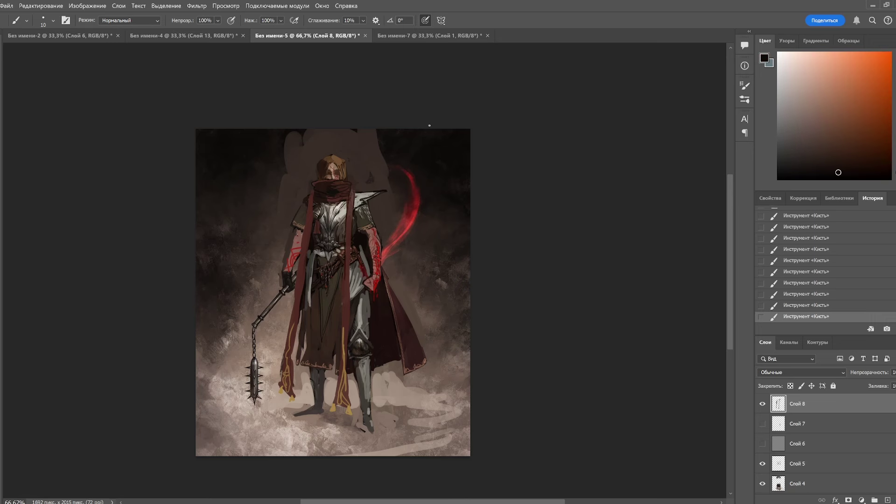
Paint a dark diagonal strap across the breastplate, filling it with a 26 px brush in a sampled dark brown
left_click_drag(341, 214, 327, 226)
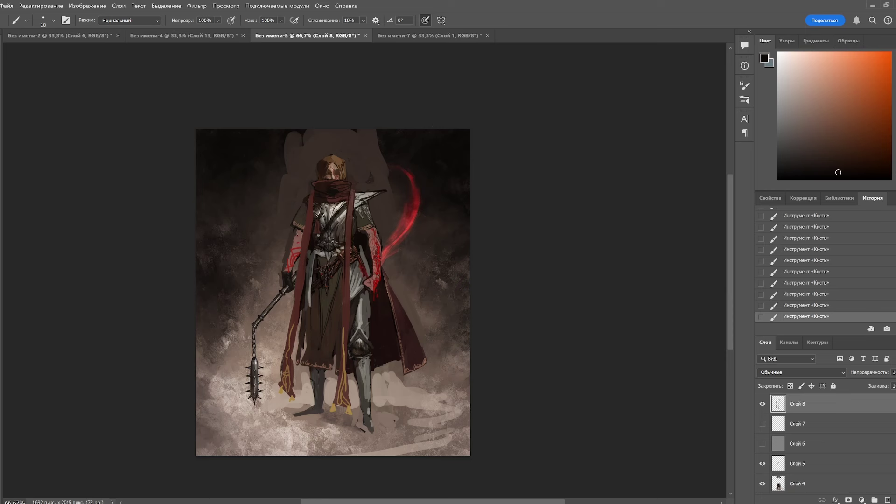
left_click(343, 255, "alt")
right_click(338, 225)
left_click(396, 250)
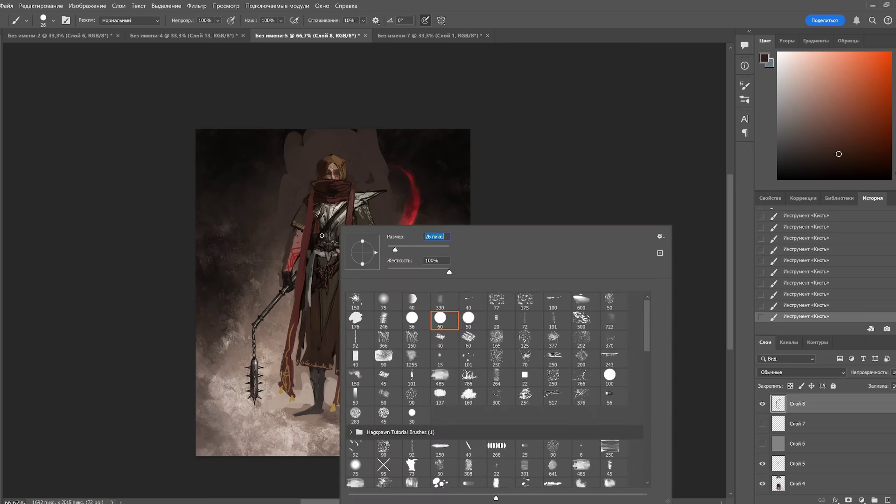
left_click_drag(318, 241, 330, 224)
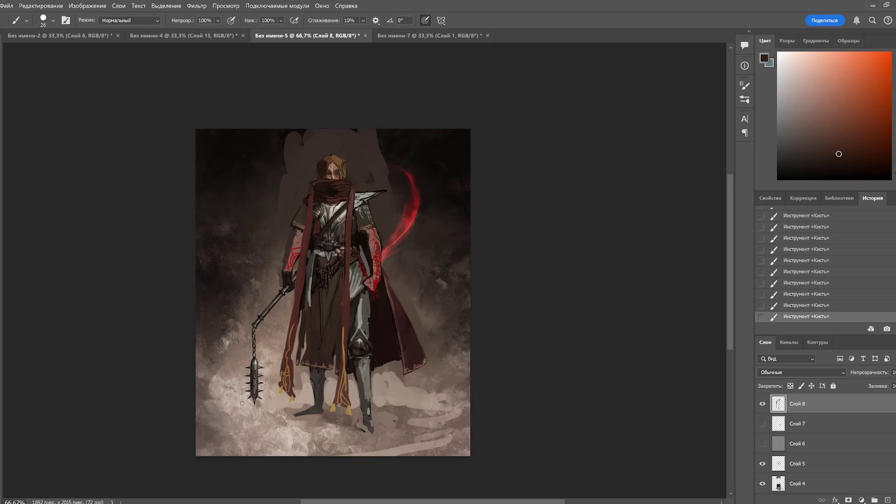
Paint a grey panel hanging from the belt down the middle of the skirt in the armour's sampled tone
left_click(332, 176, "alt")
left_click(364, 196, "alt")
mouse_move(324, 259)
left_mouse_down()
mouse_move(335, 260)
mouse_move(323, 348)
left_mouse_up()
mouse_move(330, 287)
left_mouse_down()
mouse_move(323, 333)
mouse_move(325, 317)
left_mouse_up()
left_click_drag(337, 275, 327, 308)
Draw a dark chainmail pattern over the grey hanging panel with a 7 px brush in a sampled near-black
right_click(371, 198)
left_click_drag(425, 223, 420, 223)
key("Return")
left_click(377, 328, "alt")
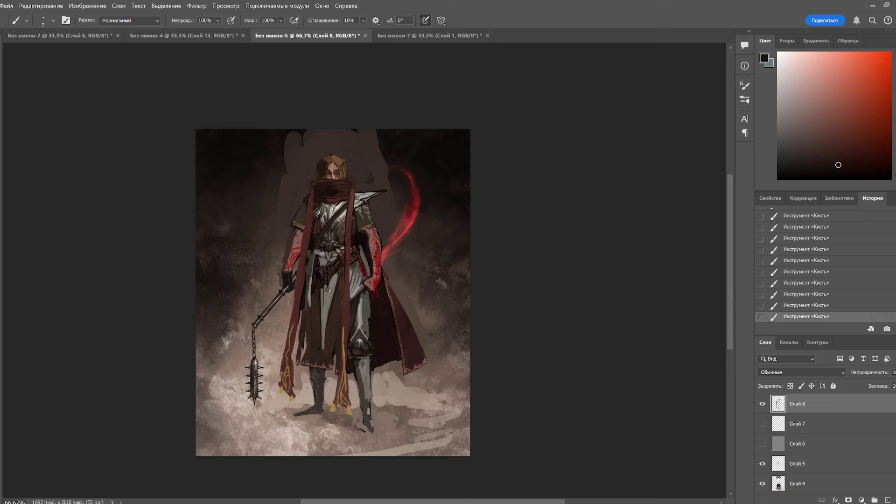
left_click_drag(331, 279, 339, 278)
left_click_drag(327, 293, 321, 315)
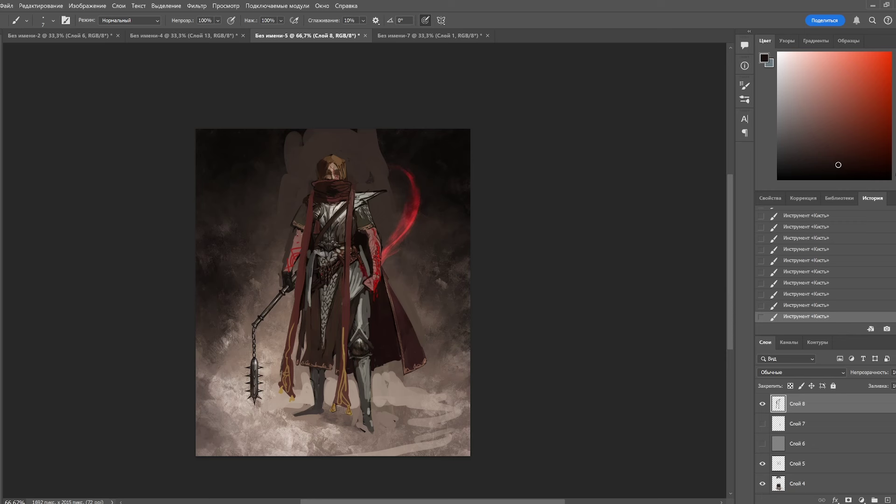
left_click(334, 407, "alt")
mouse_move(441, 282)
left_mouse_down()
mouse_move(447, 291)
mouse_move(440, 271)
left_mouse_up()
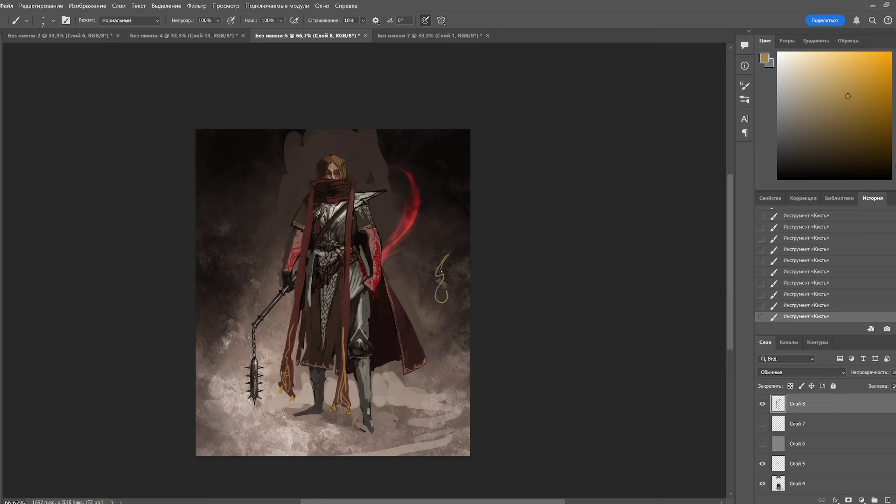
key("ctrl+z")
key("ctrl+z")
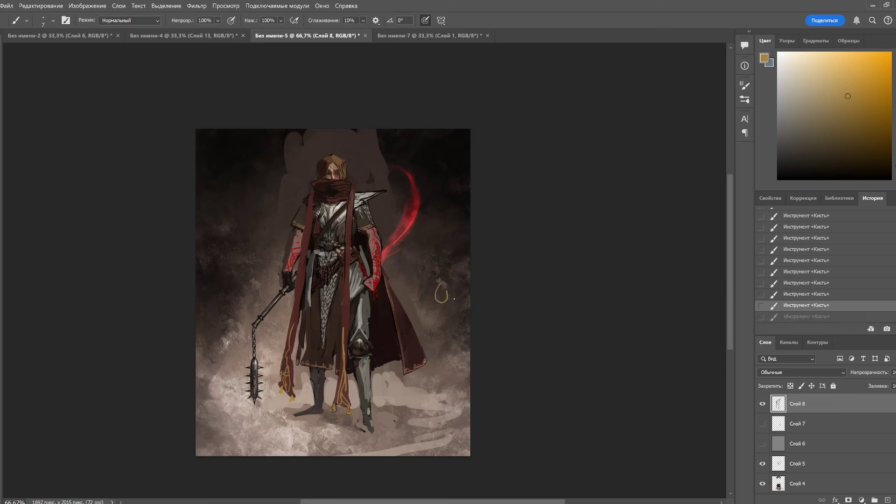
Add small near-black accents to the tasselled strip end near the flail, undoing the stray stroke in the background
left_click(388, 330, "alt")
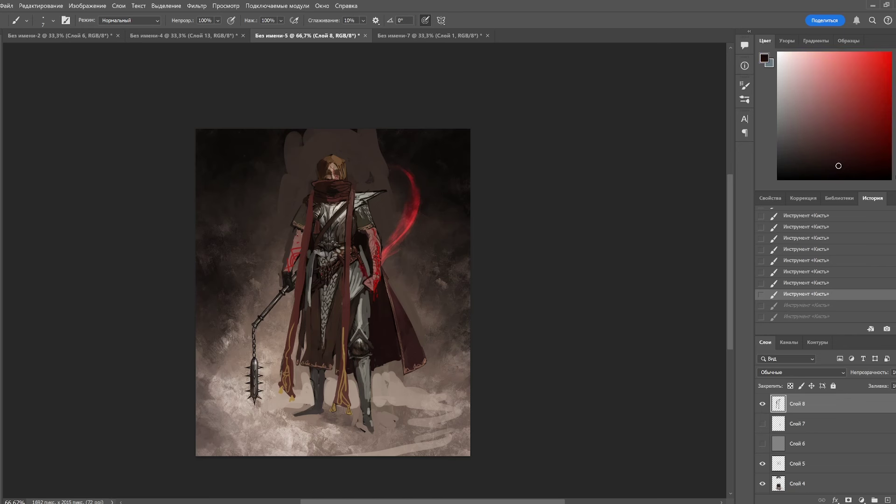
left_click_drag(281, 388, 282, 393)
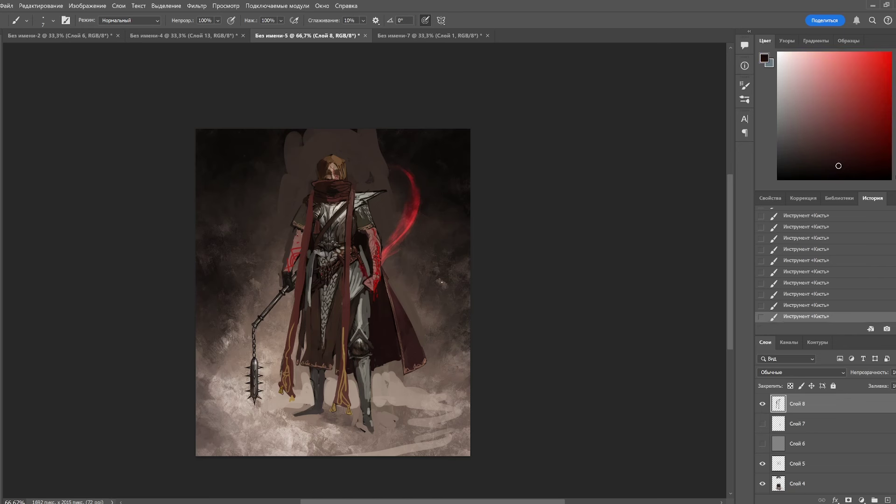
mouse_move(436, 278)
left_mouse_down()
mouse_move(434, 318)
mouse_move(436, 282)
left_mouse_up()
key("ctrl+z")
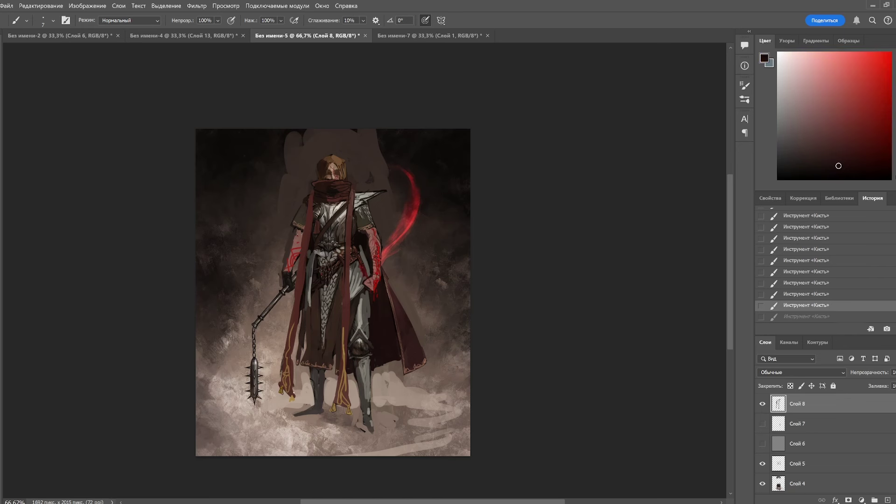
left_click_drag(293, 395, 294, 402)
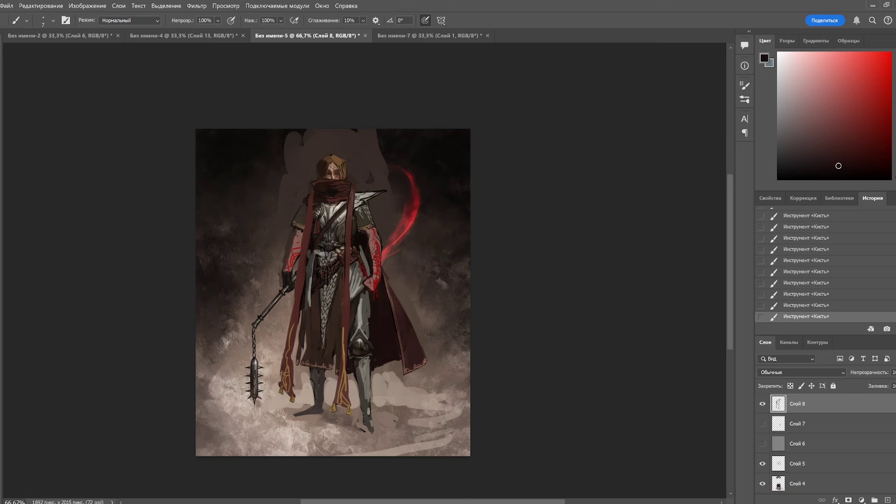
Set the brush to 29 px and try painting out the bend in the flail's handle with background tones
right_click(296, 400)
left_click_drag(346, 252, 353, 252)
left_click(265, 310, "alt")
left_click(269, 308, "alt")
key("ctrl+z")
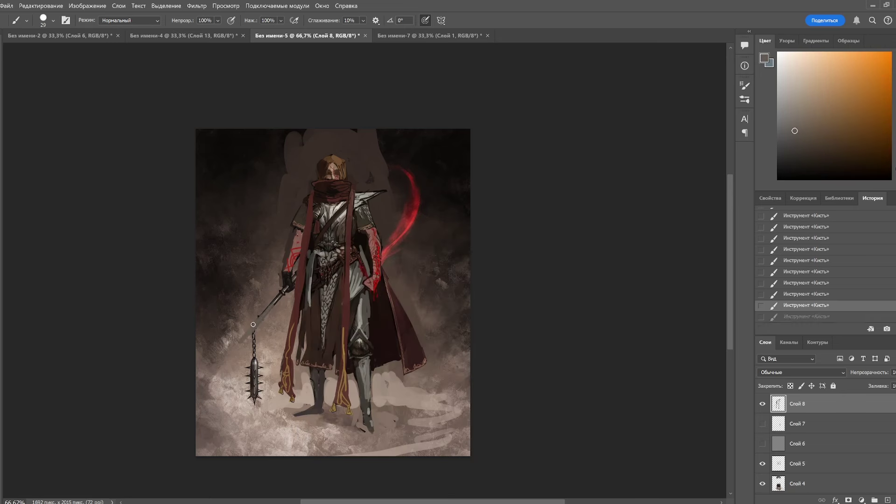
key("ctrl+z")
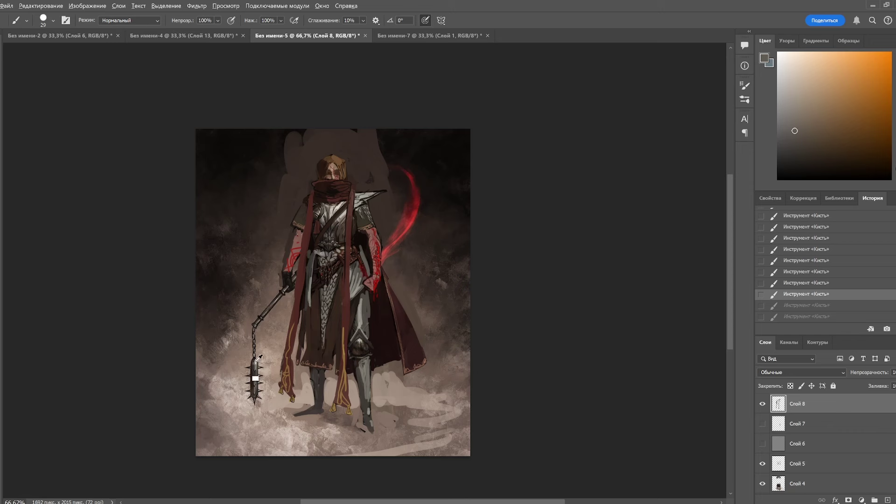
Paint out the spiked flail head with sampled background tones and replace it with a smooth, dark pointed head
left_click(247, 360, "alt")
mouse_move(251, 360)
left_mouse_down()
mouse_move(248, 382)
mouse_move(251, 361)
mouse_move(262, 384)
mouse_move(255, 357)
mouse_move(243, 398)
mouse_move(255, 405)
mouse_move(253, 398)
left_mouse_up()
left_click(247, 384, "alt")
left_click(265, 364, "alt")
left_click(255, 376, "alt")
left_click(248, 384, "alt")
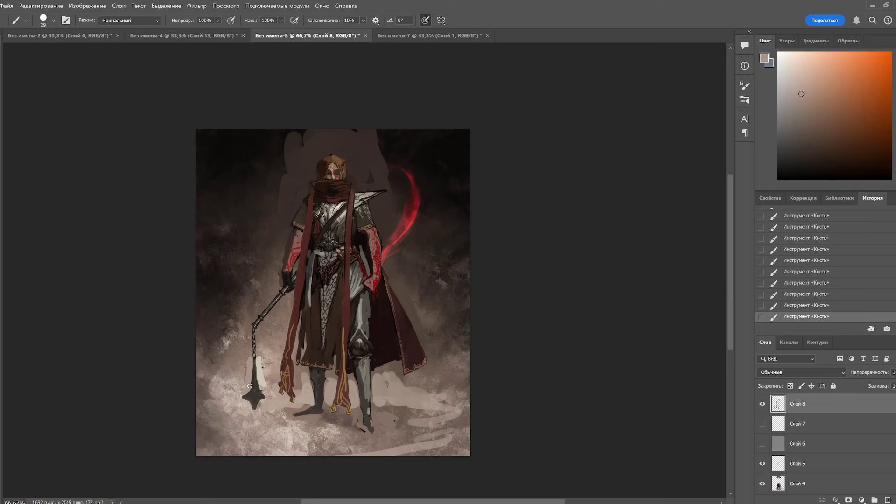
left_click_drag(243, 400, 258, 405)
left_click(263, 382, "alt")
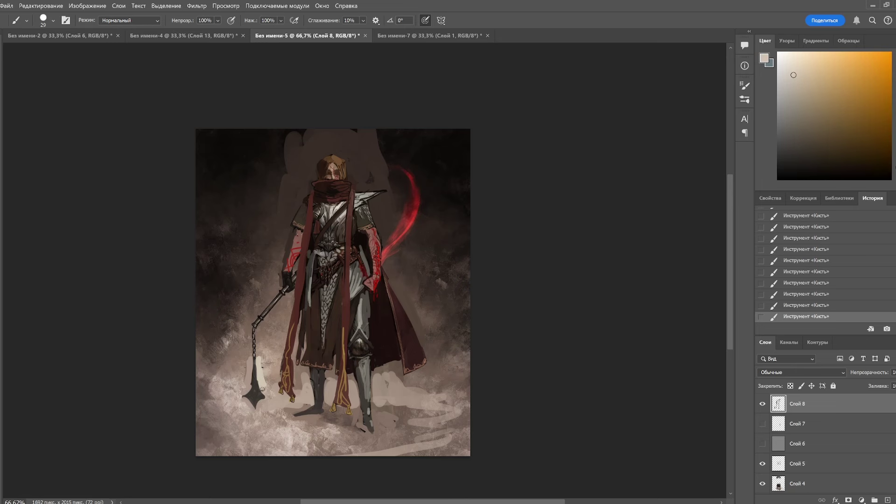
Draw thin dark barbs on the flail's handle near its bend with a 9 px brush
left_click(256, 402, "alt")
right_click(281, 394)
left_click_drag(337, 251, 331, 250)
key("Return")
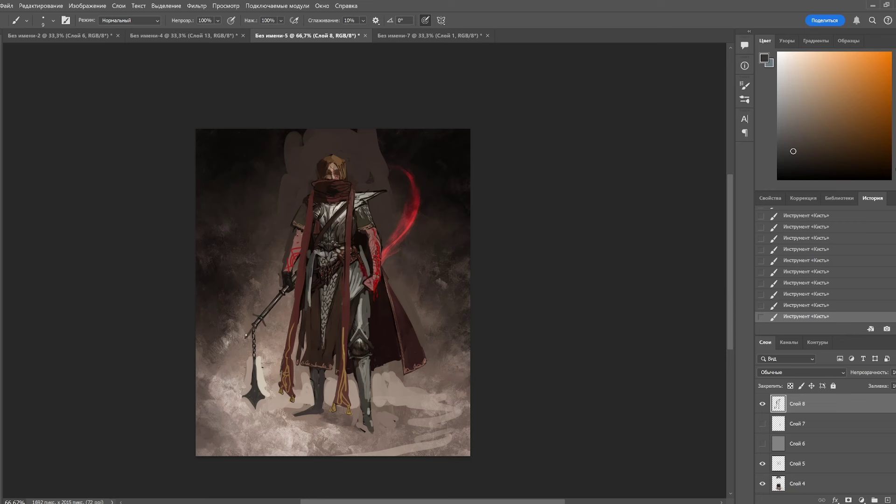
Add highlights and dark edge details to the pointed flail head in sampled tones, undoing one light stroke
left_click(259, 378, "alt")
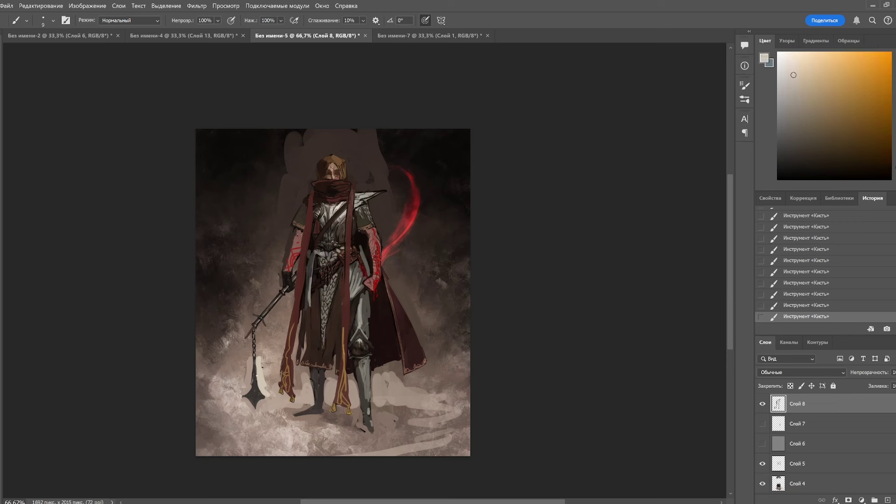
left_click(255, 381, "alt")
left_click_drag(256, 368, 254, 399)
left_click(263, 378, "alt")
key("ctrl+z")
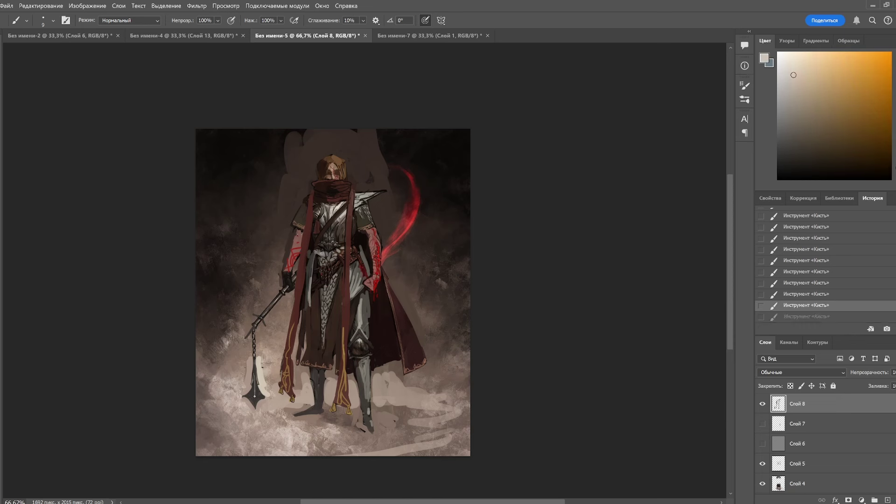
left_click(258, 399, "alt")
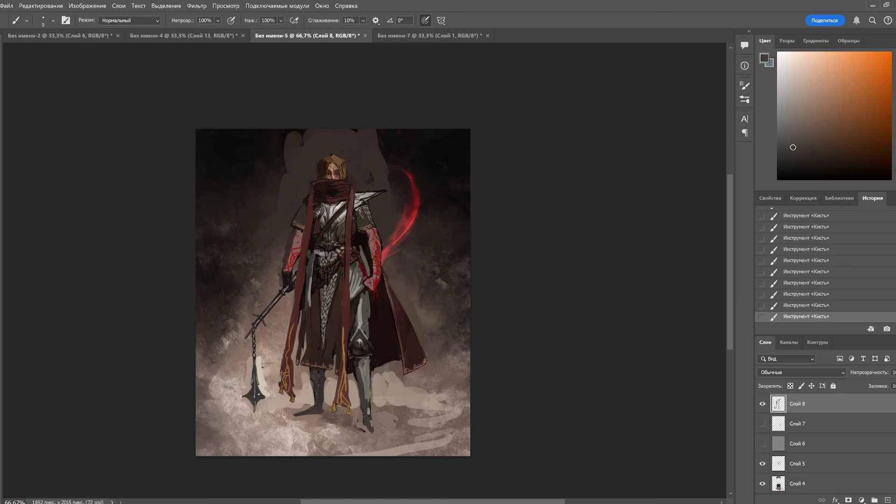
left_click(255, 396, "alt")
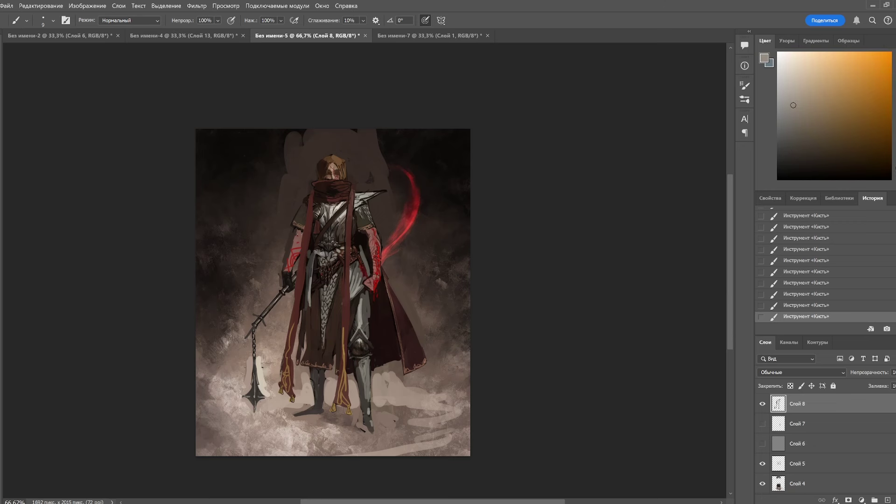
Draw thin dark lines on the leg armour near the knee with a 3 px brush in the cape's sampled shadow colour
left_click(382, 323, "alt")
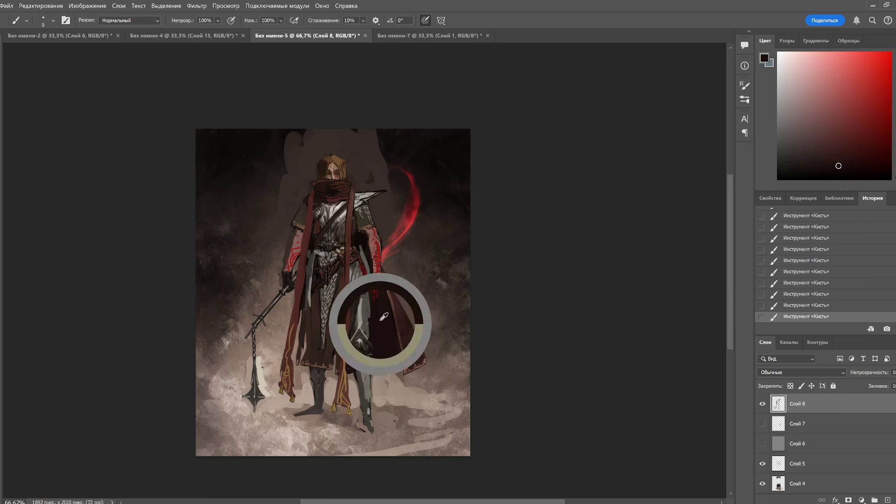
right_click(382, 323)
left_click_drag(431, 251, 429, 251)
left_click(365, 326)
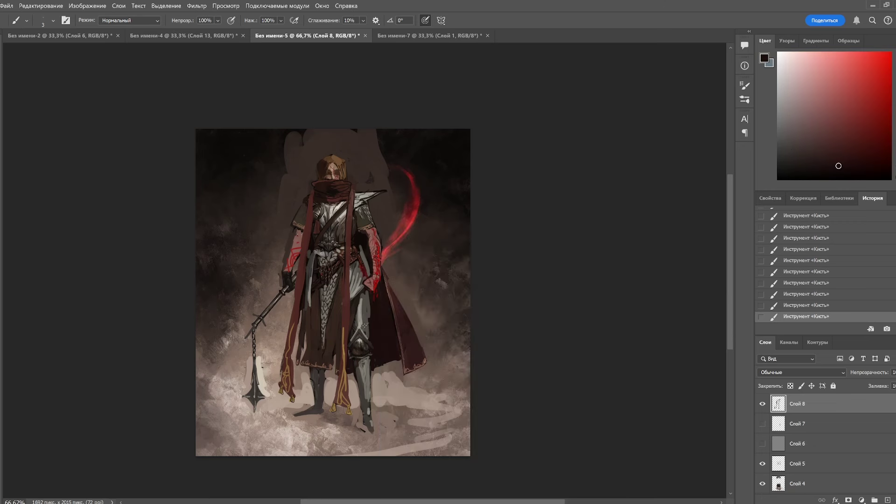
key("ctrl+z")
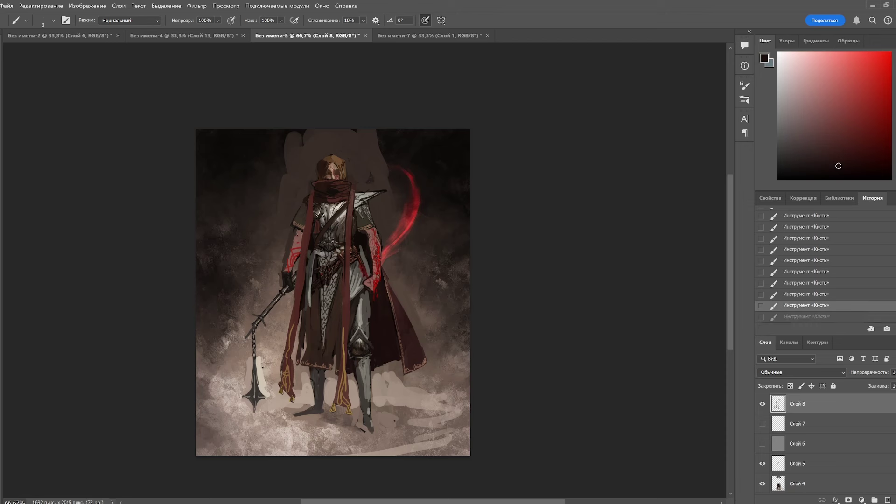
left_click_drag(359, 328, 368, 336)
Add more dark detail to the leg armour with a 4 px brush and compare the last strokes by undoing and redoing them
right_click(370, 323)
left_click_drag(420, 252, 422, 251)
left_click(359, 319)
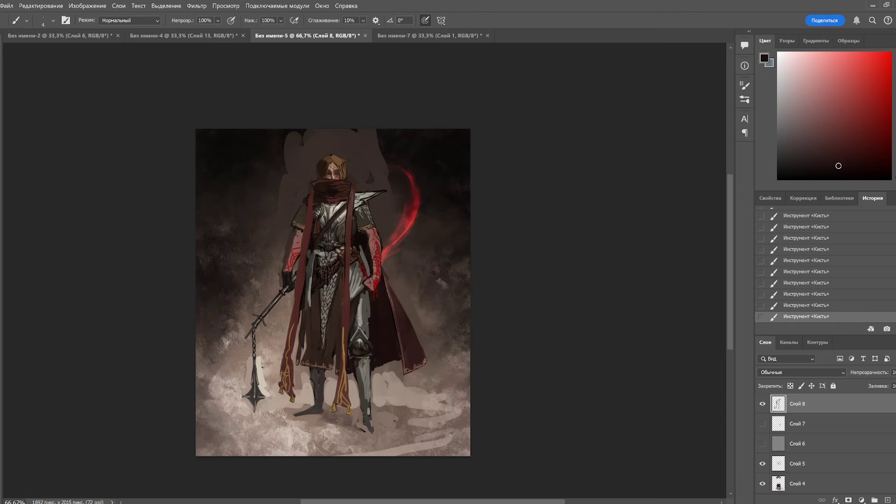
key("ctrl+z")
key("ctrl+z")
key("ctrl+shift+z")
key("ctrl+shift+z")
Erase the bare veined skin from the flail arm and part of the other upper arm to restore the armour beneath
key("e")
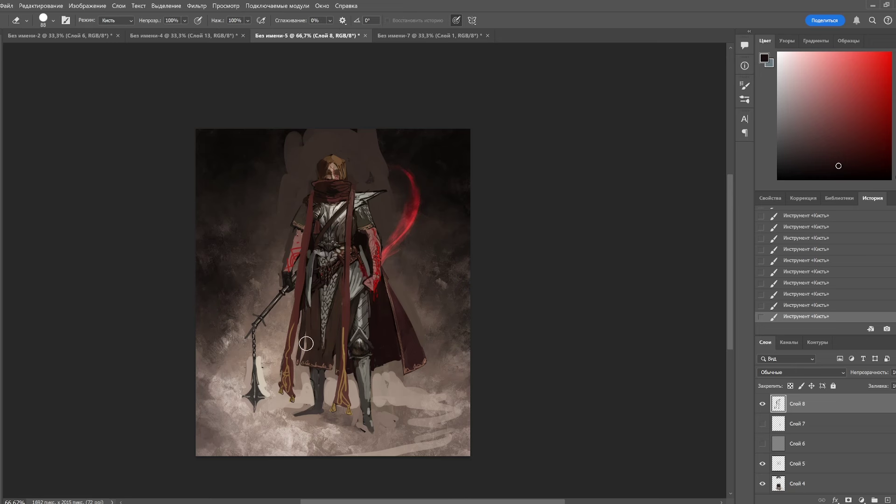
left_click(286, 239)
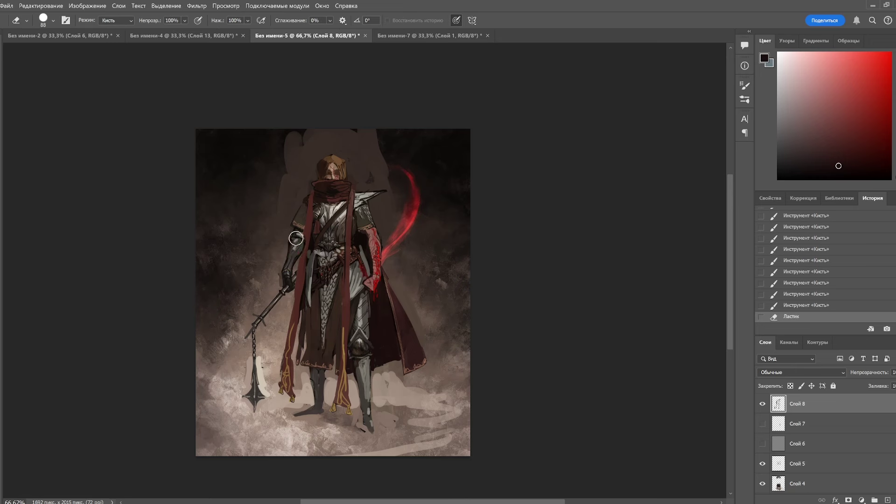
key("ctrl+z")
key("ctrl+shift+z")
left_click(363, 229)
Try painting a small light ornament with dark details on the knight's forehead in tones sampled from the armour
left_click_drag(407, 192, 413, 165)
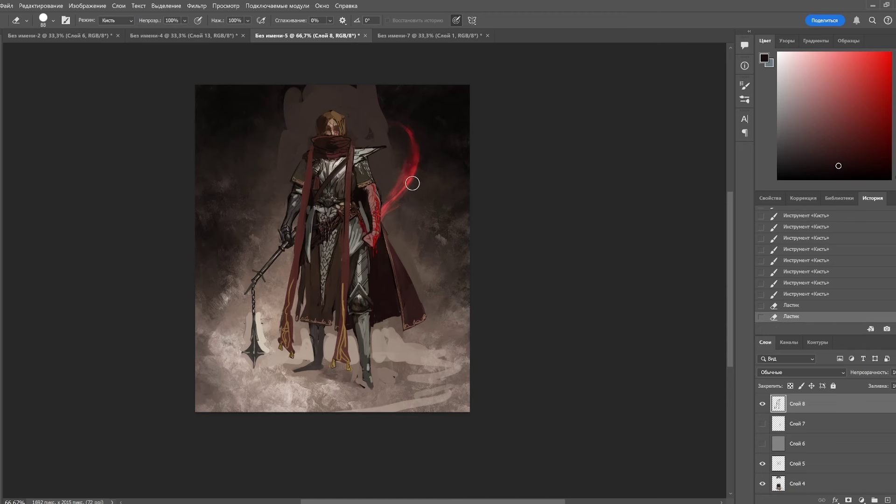
key("b")
left_click_drag(418, 215, 430, 243)
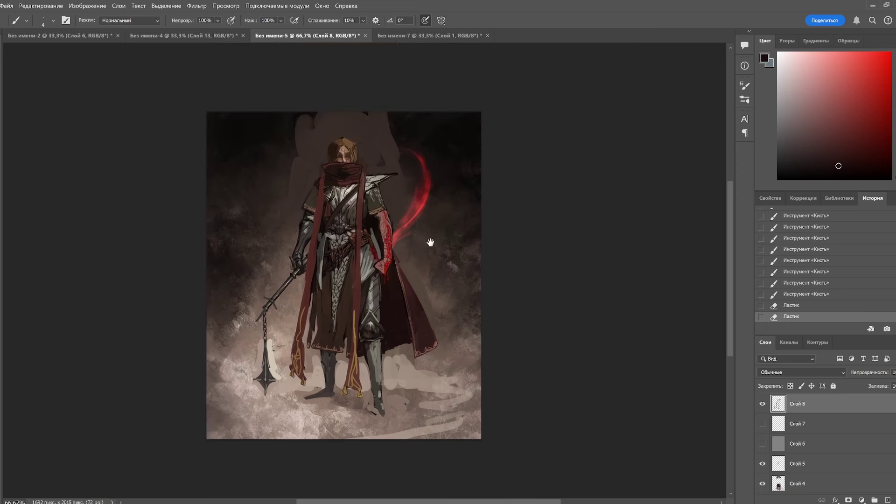
left_click(332, 232, "alt")
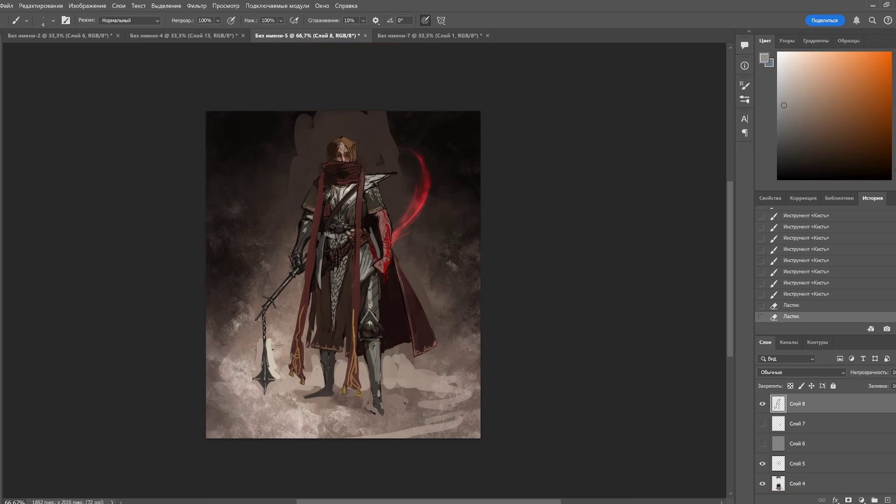
left_click_drag(342, 146, 344, 146)
left_click(377, 220, "alt")
left_click(336, 144, "alt")
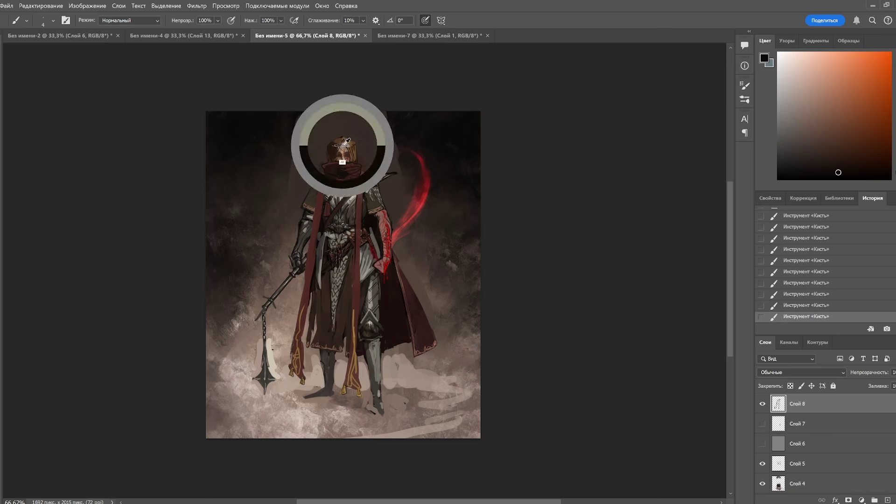
key("ctrl+z")
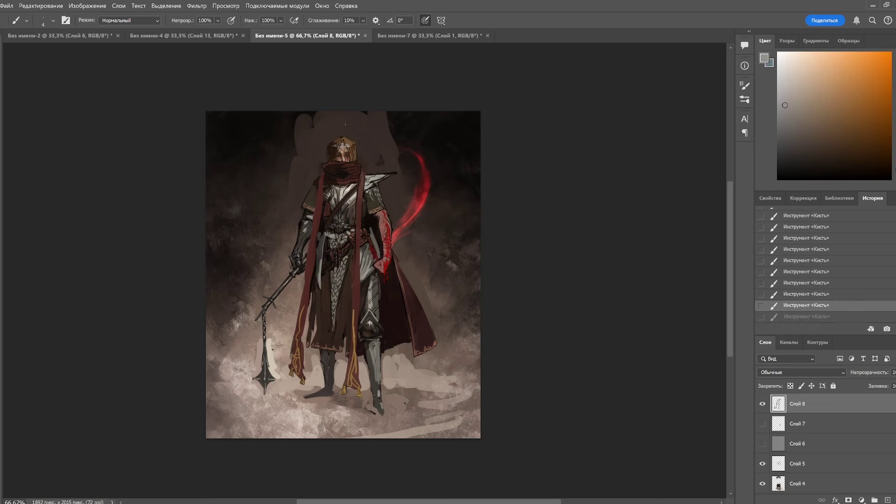
left_click(376, 216, "alt")
left_click_drag(341, 146, 344, 143)
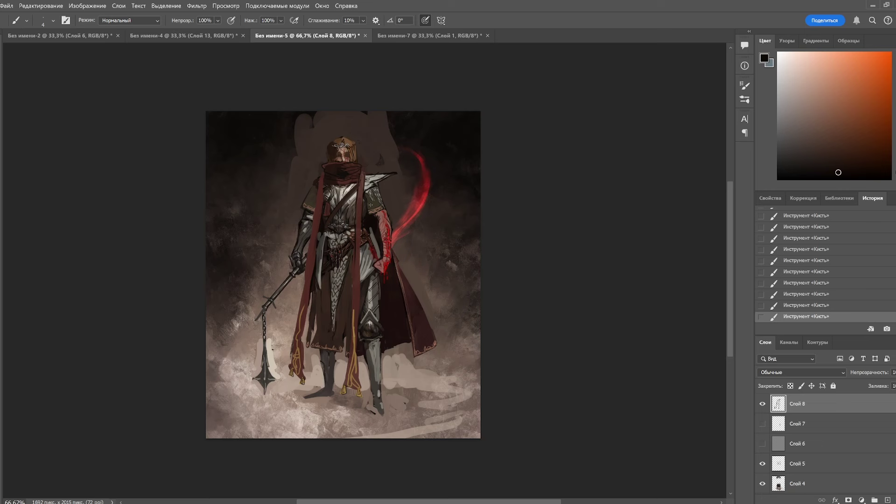
Pick a saturated dark red for the brush and erase the ornament from the forehead
left_click(412, 220, "alt")
left_click_drag(890, 111, 891, 108)
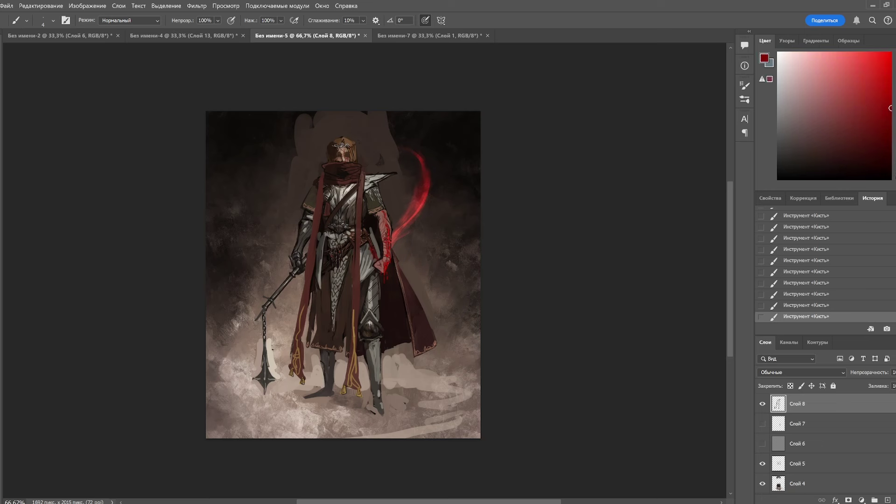
key("e")
left_click_drag(348, 152, 361, 140)
Try painting over the forehead with a 17 px brush in a tone sampled beside the face
key("b")
right_click(343, 140)
left_click_drag(397, 168, 401, 169)
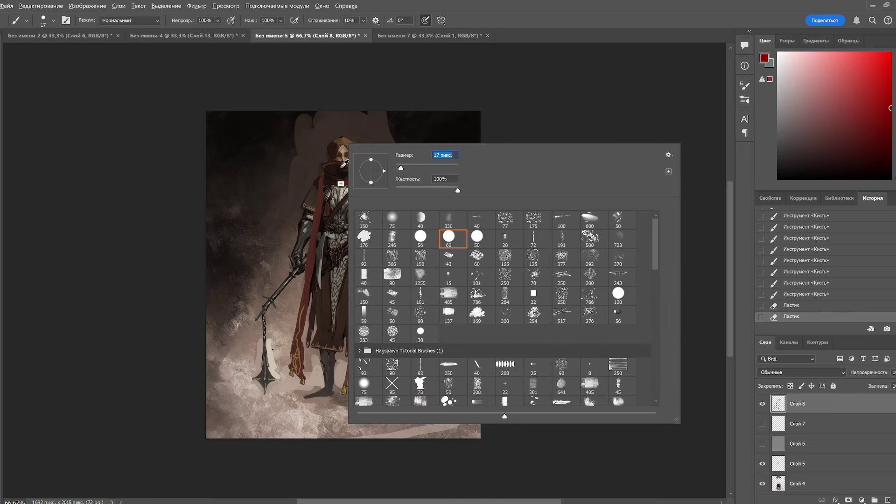
key("Return")
left_click(335, 148, "alt")
left_click_drag(342, 147, 344, 152)
Try a light forehead ornament with a 9 px brush in the sampled chest armour tone, adding a dark red accent
left_click(342, 195, "alt")
right_click(349, 141)
left_click_drag(406, 170, 403, 170)
key("Return")
left_click_drag(340, 143, 344, 149)
left_click_drag(341, 148, 351, 149)
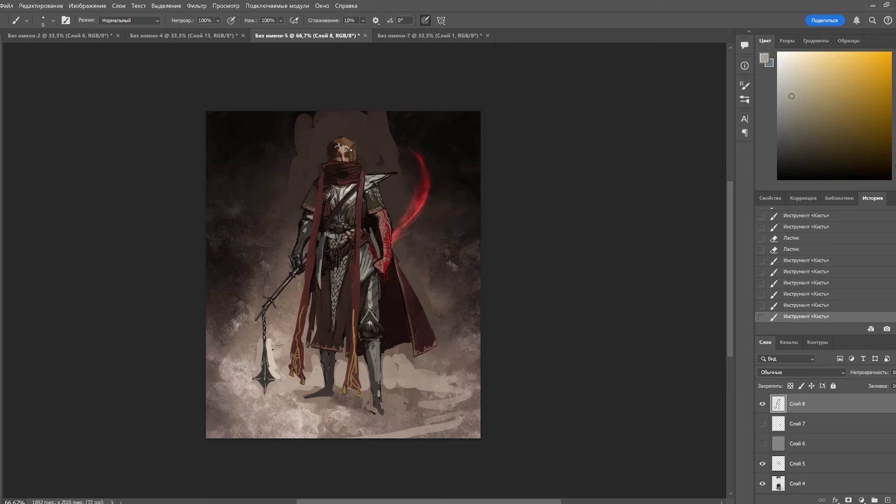
left_click(895, 174)
left_click(890, 111)
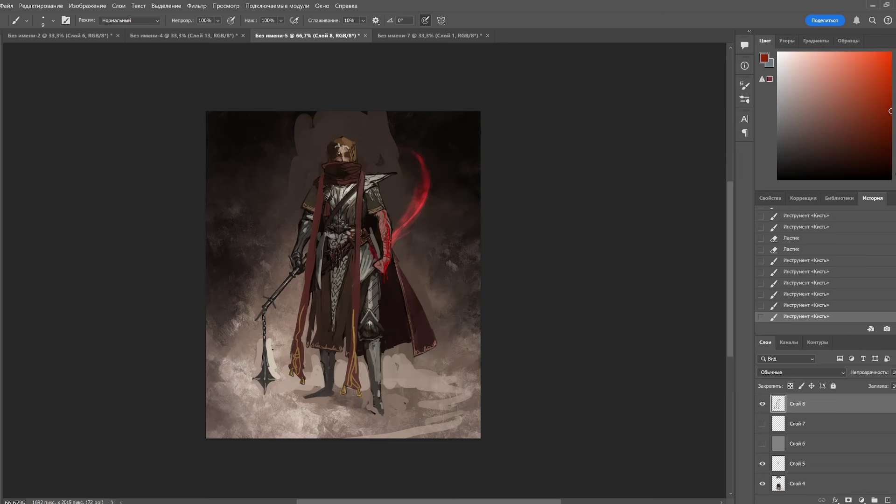
left_click_drag(340, 152, 350, 145)
Undo all the ornament strokes and erasures made on the forehead
key("ctrl+z")
key("ctrl+z")
key("ctrl+z")
key("ctrl+z")
key("ctrl+z")
key("ctrl+z")
key("ctrl+z")
key("ctrl+z")
key("ctrl+z")
left_click(350, 146)
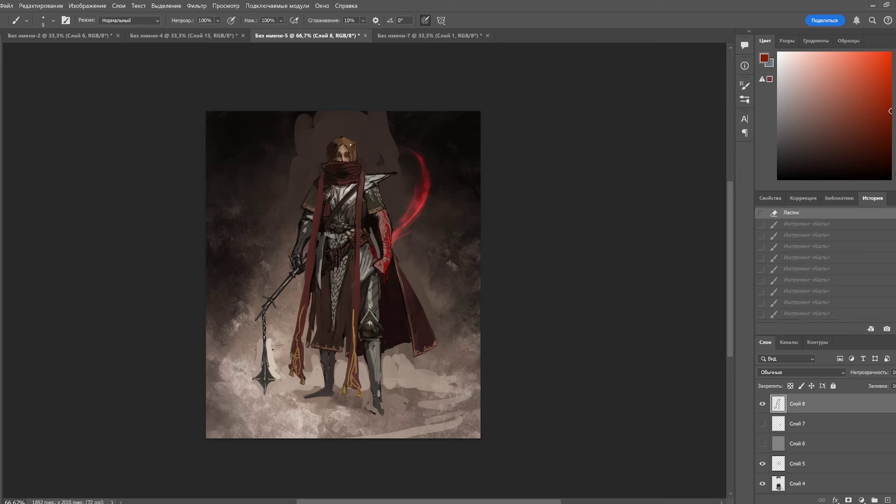
Paint small grey and dark touches around the belt and hanging scarf strip in tones sampled from the figure
left_click(366, 276, "alt")
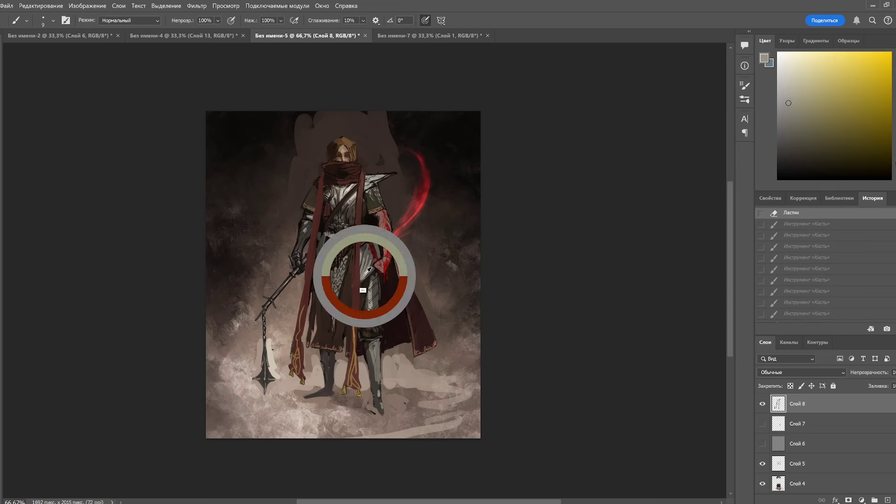
left_click_drag(351, 262, 347, 246)
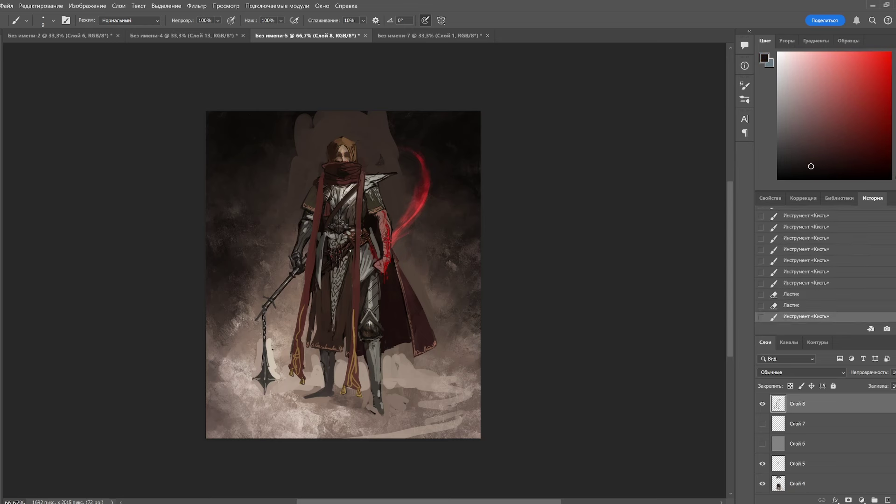
left_click_drag(352, 297, 357, 285)
left_click(364, 273, "alt")
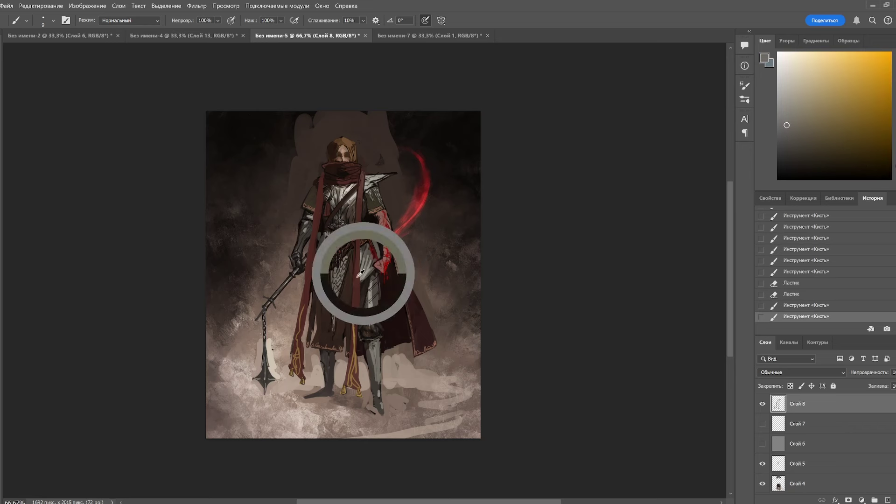
left_click(352, 288)
left_click(352, 288)
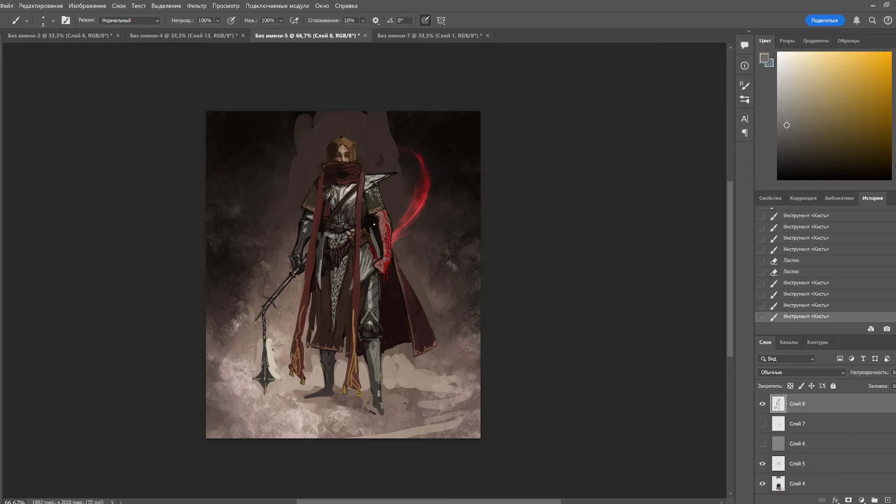
left_click(373, 220, "alt")
left_click(352, 289)
left_click(355, 275)
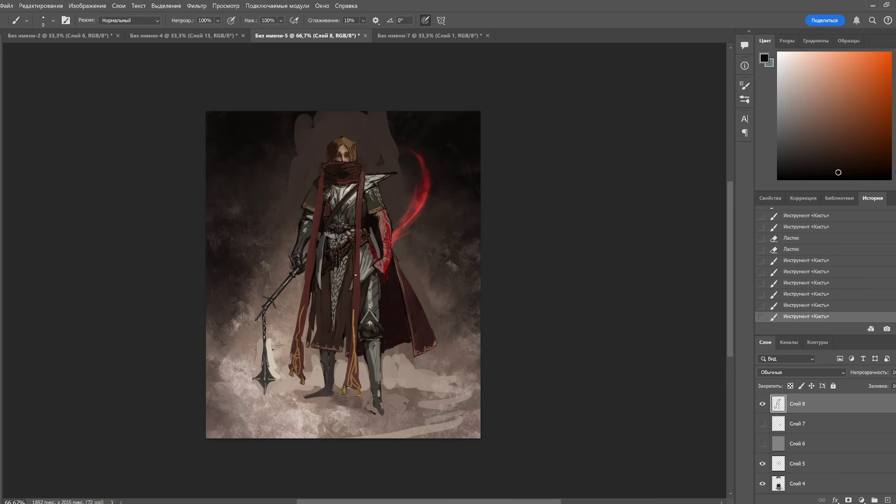
Paint a light cross-shaped ornament on the forehead, then refine it in sampled black with a 6 px brush
left_click(366, 162, "alt")
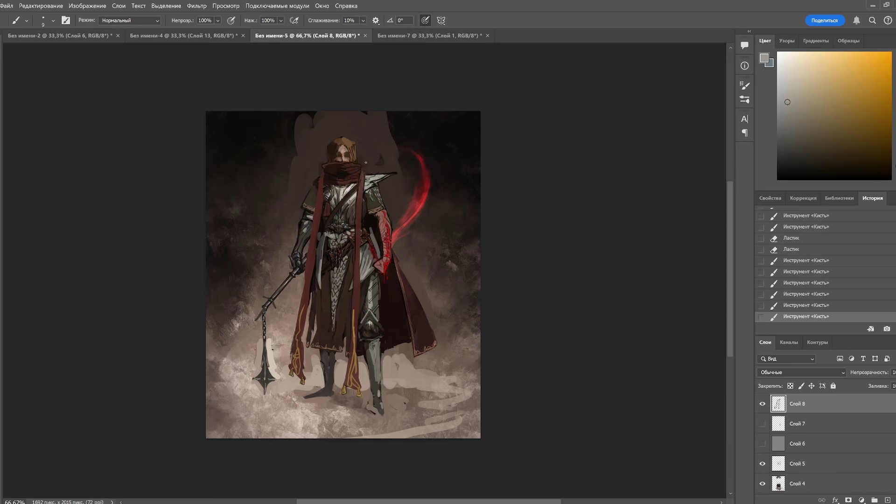
left_click(342, 144)
left_click(348, 189, "alt")
left_click_drag(343, 147, 347, 148)
left_click(342, 145)
left_click(374, 219, "alt")
right_click(379, 216)
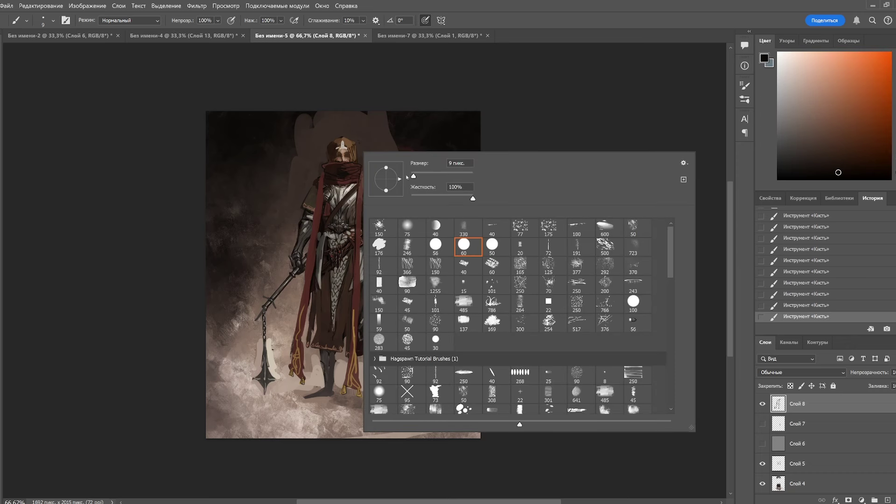
key("Escape")
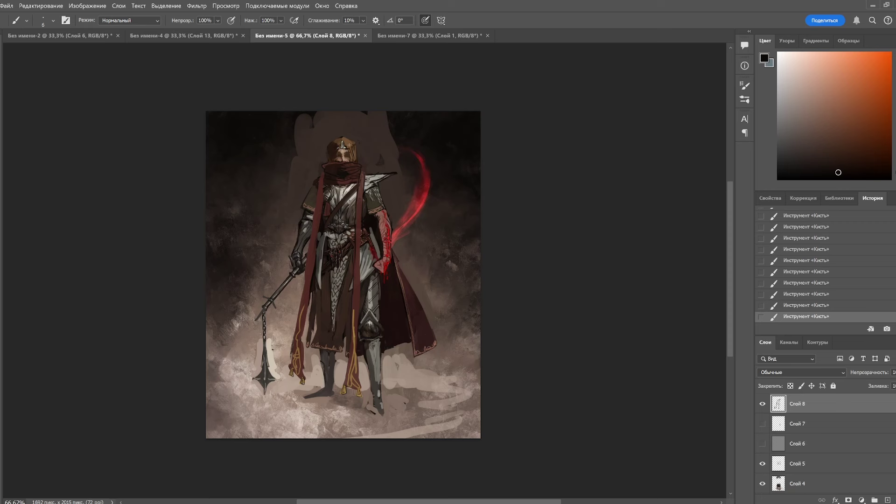
Paint a small tassel at the cape's lower corner in the scarf trim's sampled gold, with dark detail in the cape's shadow colour
left_click_drag(444, 357, 438, 373)
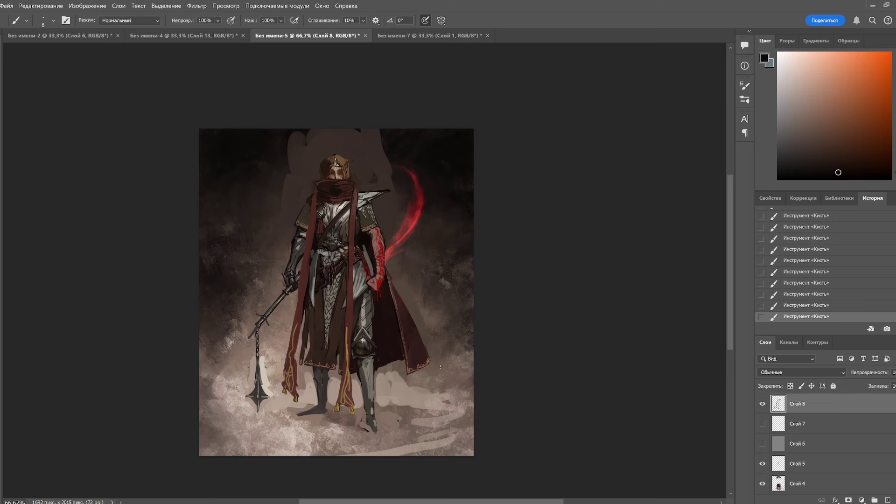
left_click(338, 408, "alt")
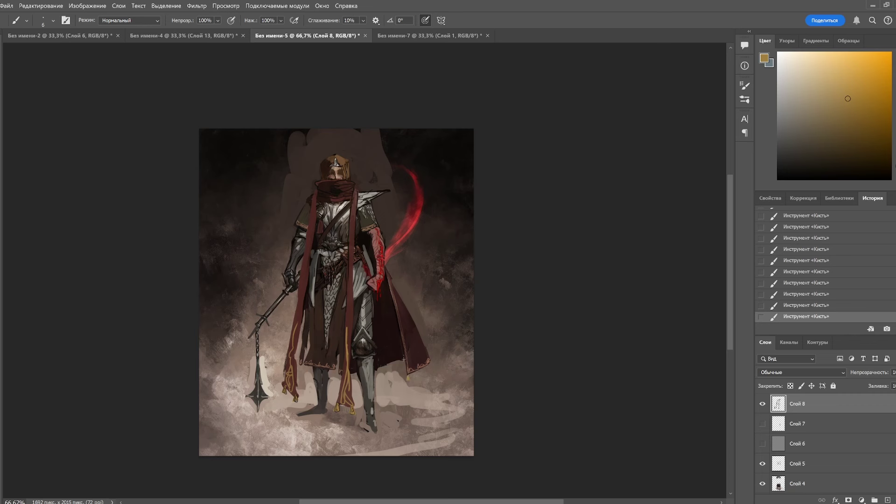
left_click(401, 355, "alt")
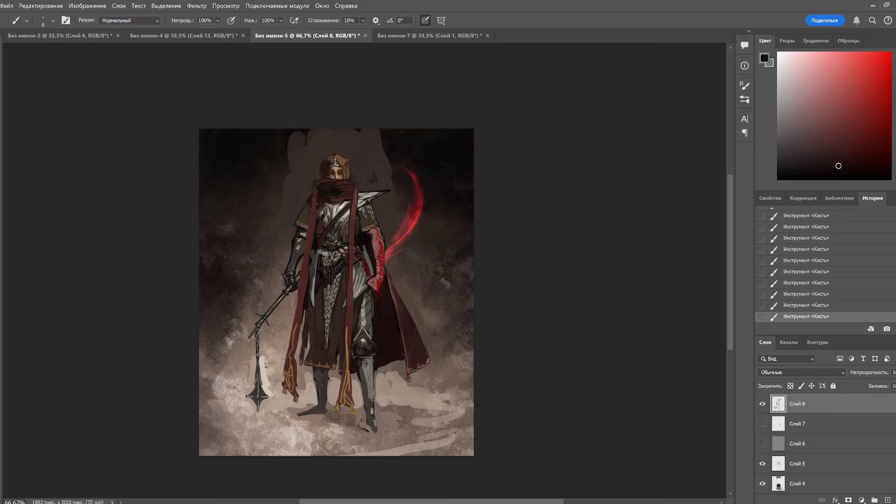
Group the layers from Слой 8 down to Слой 2, and hide and reshow the group to compare with the original
scroll(821, 444, "down", 3)
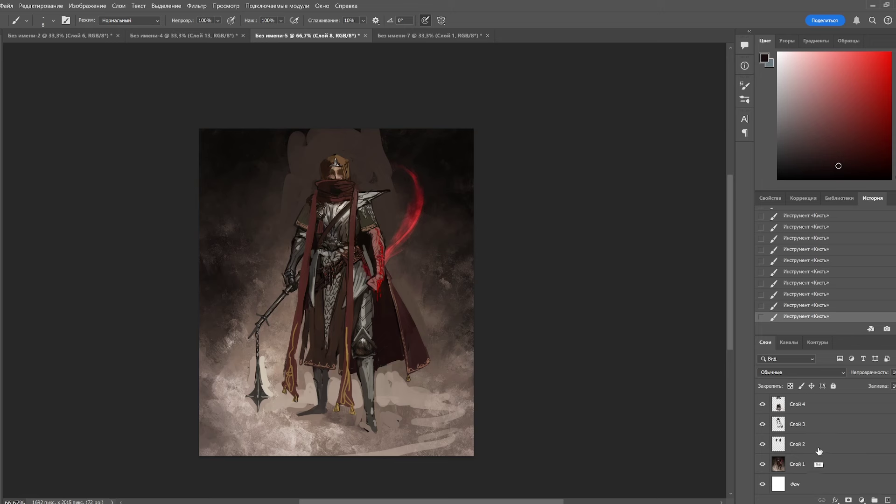
left_click(821, 443, "shift")
right_click(822, 443)
left_click(875, 499)
left_click(763, 401)
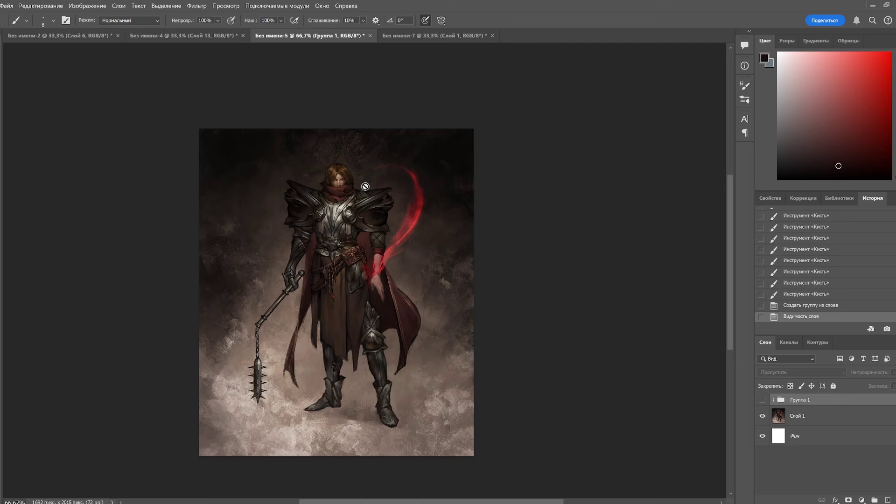
left_click(762, 400)
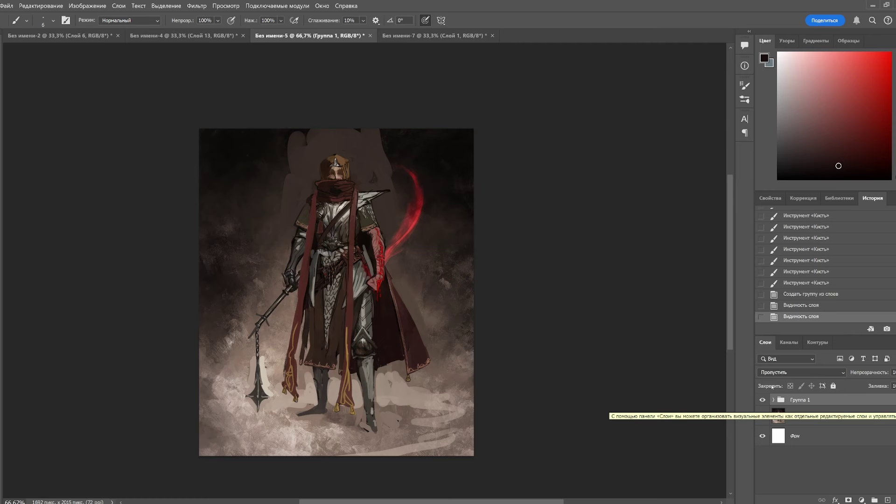
In the Без имени-7 document, add a layer filled with mid grey and set its blend mode to Цветность
left_click(397, 37)
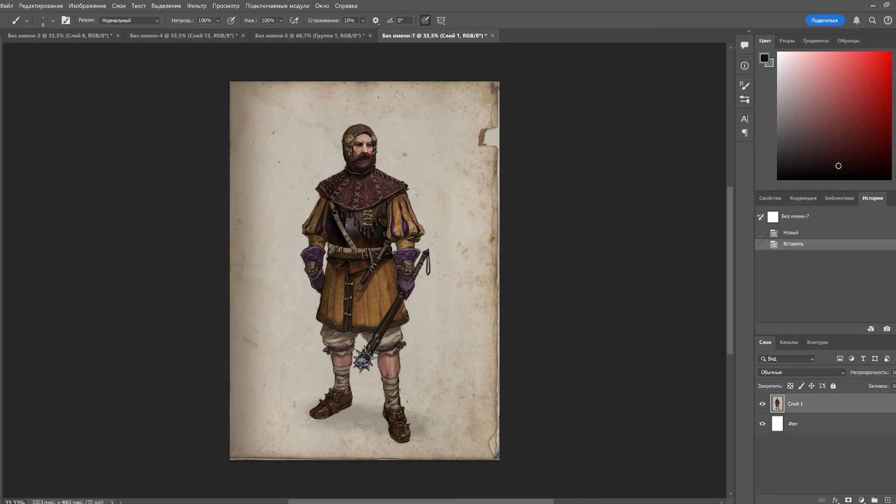
scroll(583, 246, "down", 1)
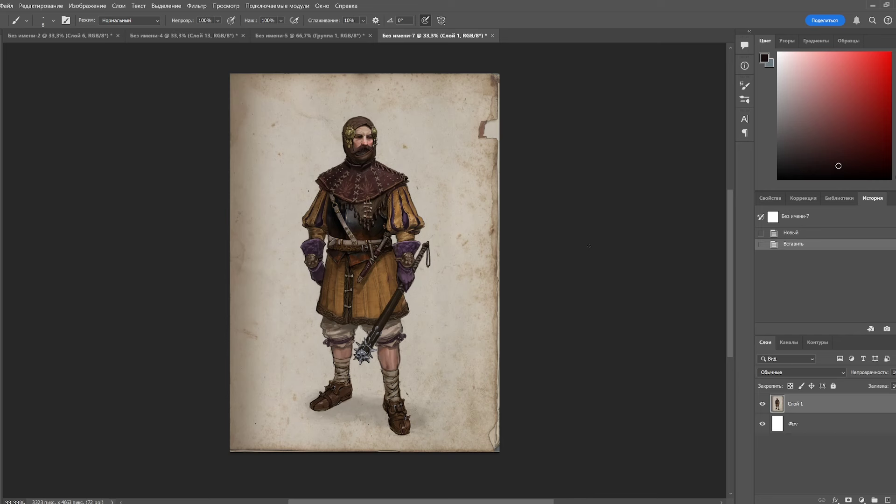
left_click(888, 500)
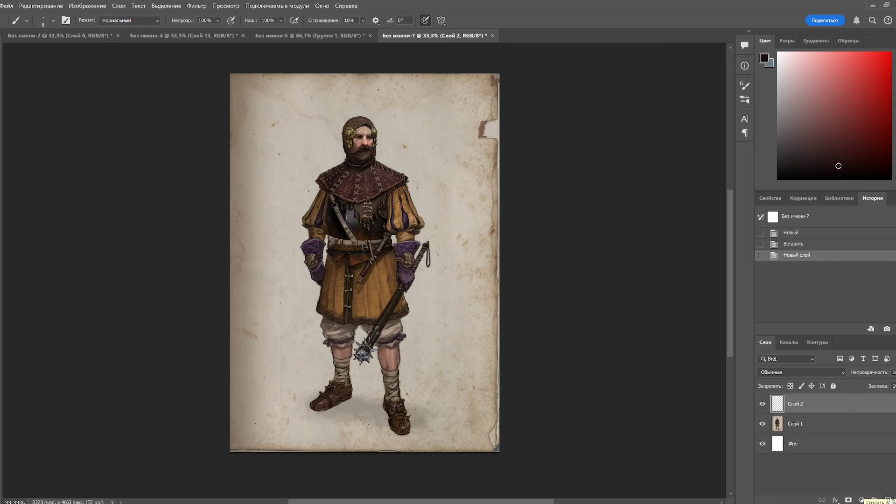
key("g")
left_click_drag(794, 130, 765, 117)
left_click(440, 300)
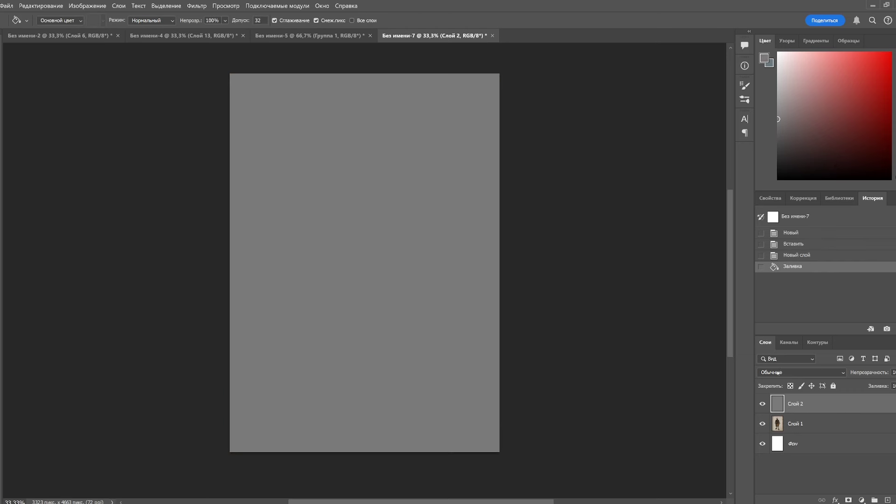
left_click(802, 372)
left_click(779, 484)
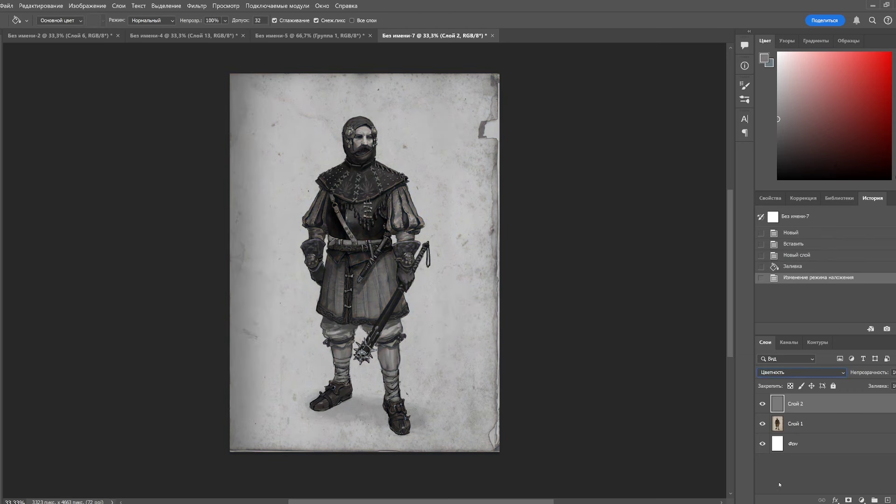
Flip the whole canvas of the hooded mace bearer horizontally
key("ctrl+minus")
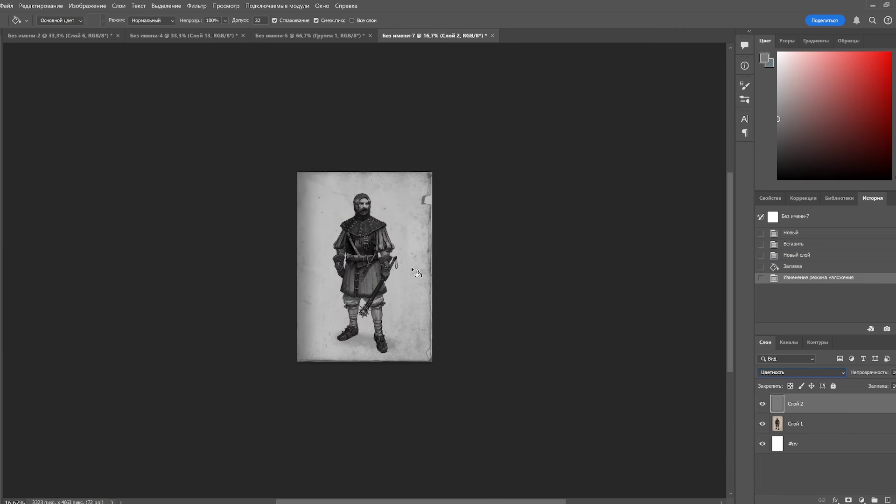
left_click_drag(437, 323, 432, 338)
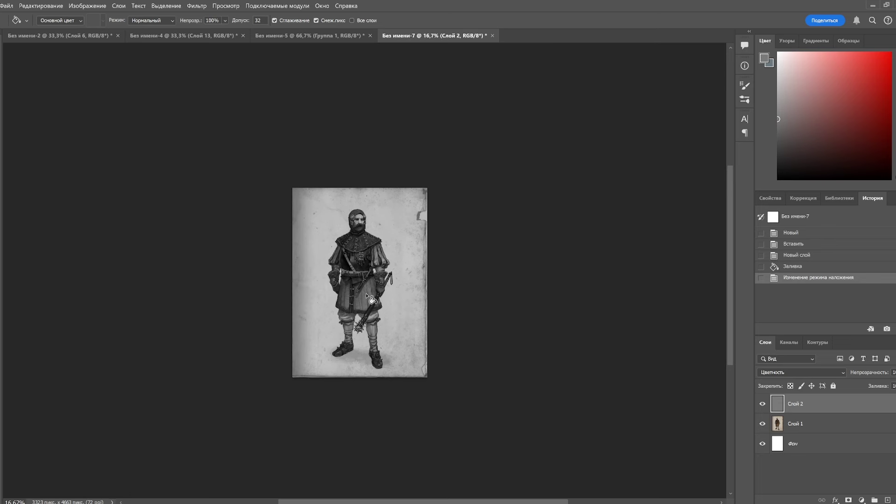
left_click(87, 5)
mouse_move(140, 122)
left_click(292, 138)
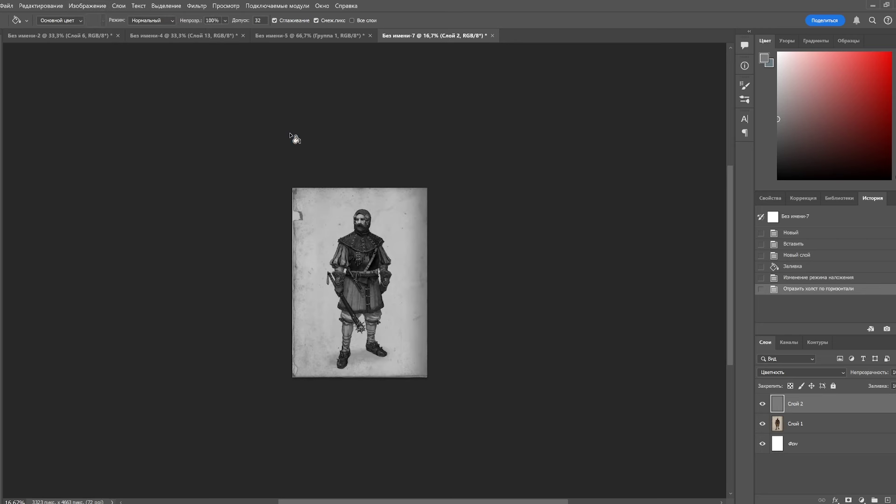
Hide the grey Слой 2 and add a new empty layer above it
left_click(762, 404)
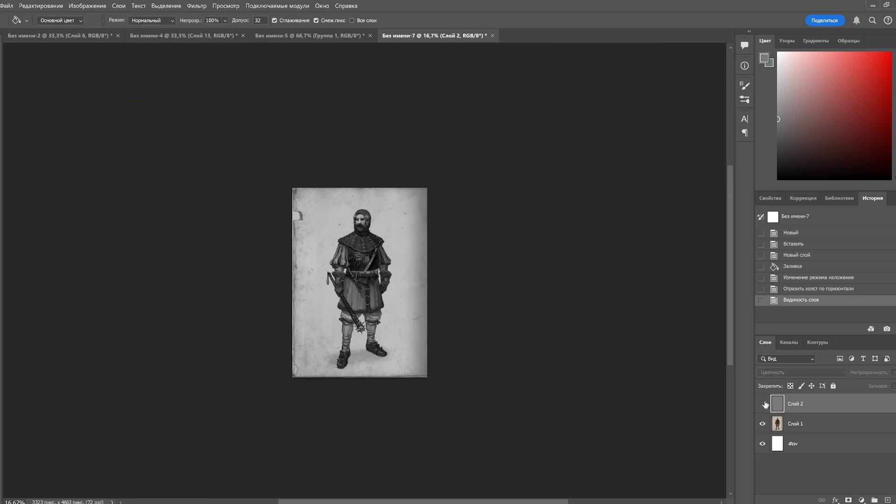
left_click(889, 499)
key("ctrl+plus")
key("ctrl+plus")
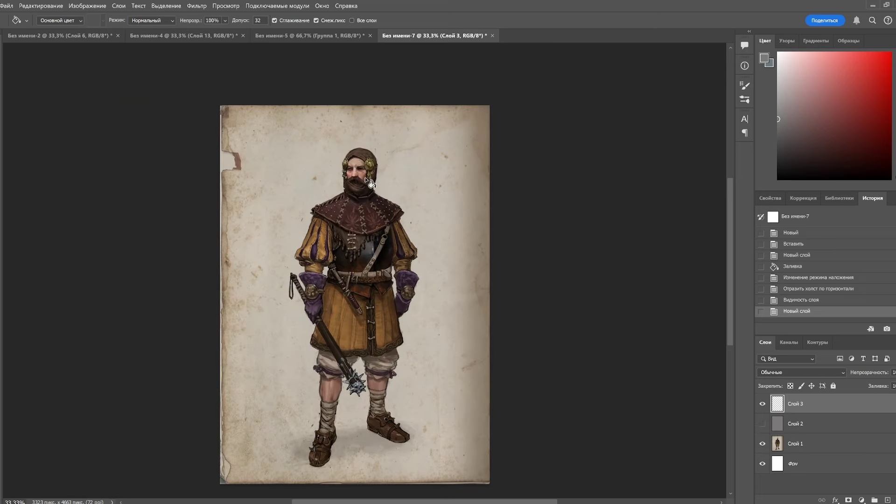
Mark the edge of the cape's shoulder on Слой 3 with a bright red 3 px brush
left_click_drag(371, 183, 374, 196)
key("b")
left_click_drag(877, 73, 891, 52)
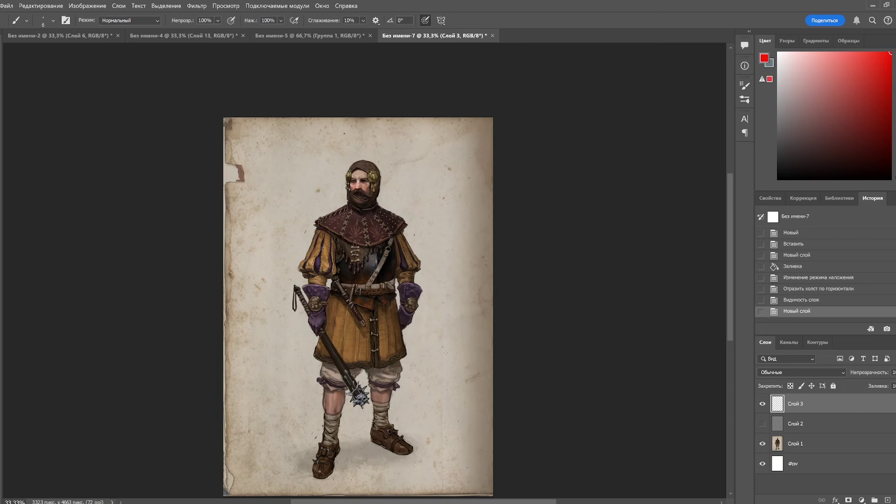
right_click(446, 353)
left_click(496, 251)
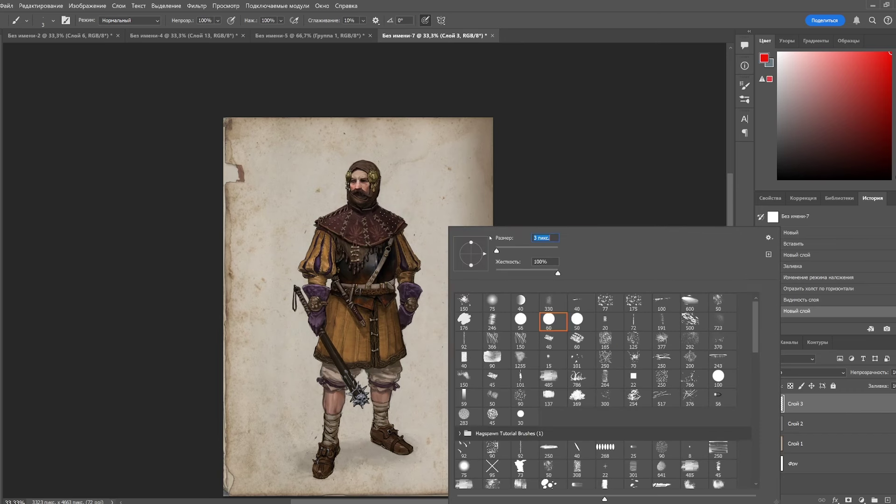
key("Return")
left_click_drag(315, 229, 317, 222)
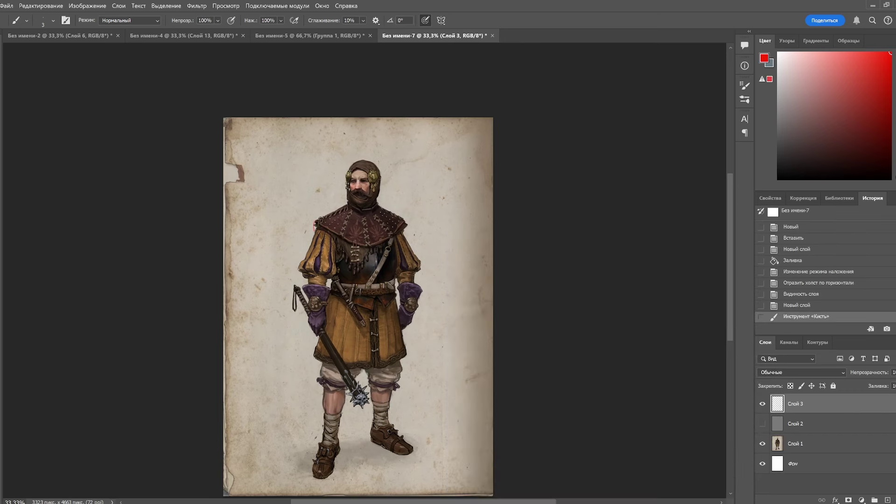
Circle the shoulder under the cape in red with a 9 px brush
right_click(320, 224)
left_click(371, 243)
key("Return")
left_click(316, 224)
key("ctrl+z")
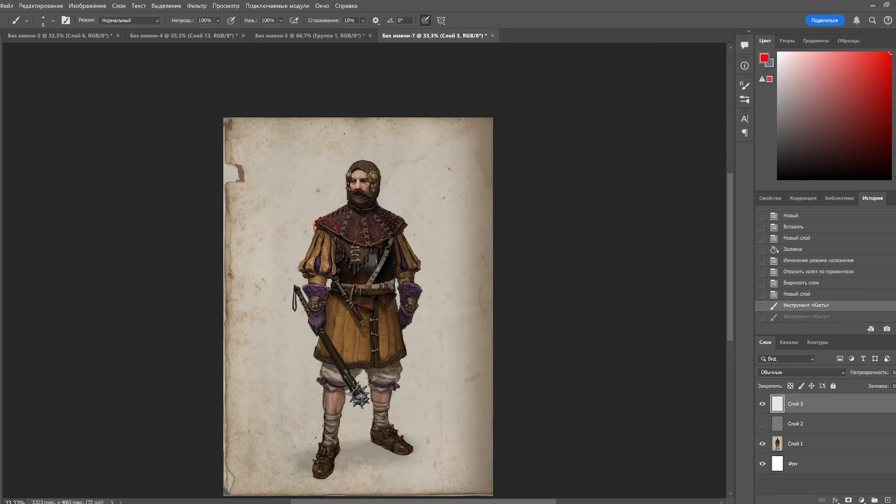
left_click(325, 228)
left_click(327, 240)
left_click(325, 228)
left_click(325, 230)
left_click(326, 230)
key("ctrl+z")
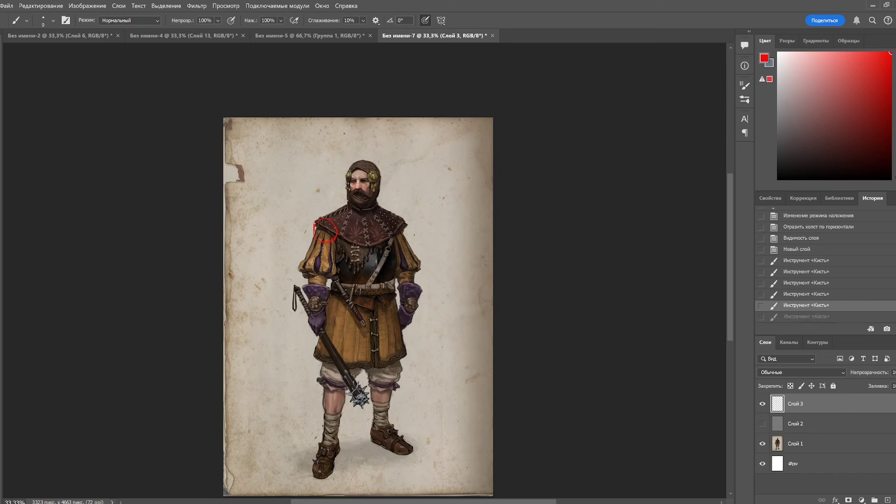
Sketch a red box torso with a round shoulder joint at its upper corner beside the figure's head
left_click_drag(418, 158, 416, 191)
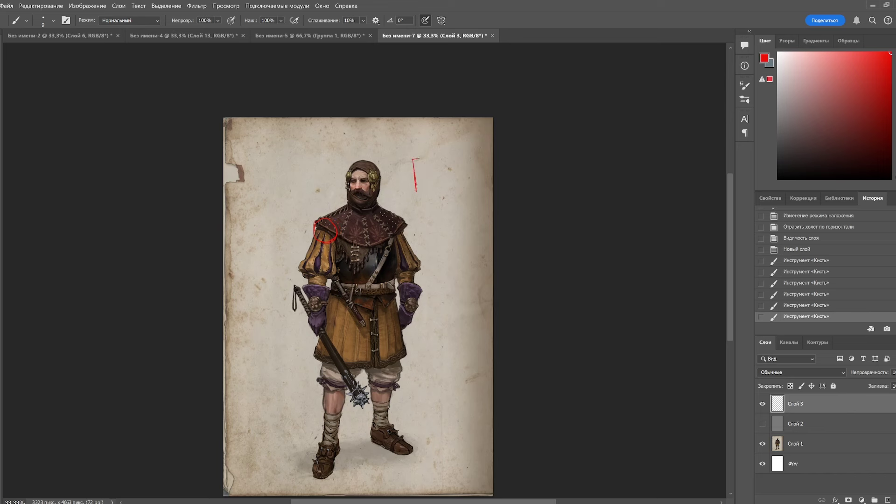
mouse_move(412, 158)
left_mouse_down()
mouse_move(413, 194)
mouse_move(420, 169)
mouse_move(424, 202)
left_mouse_up()
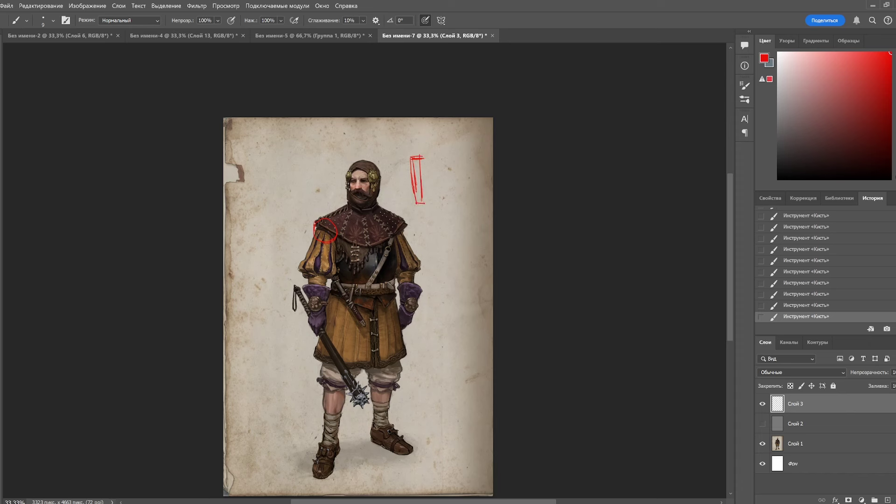
mouse_move(419, 157)
left_mouse_down()
mouse_move(466, 157)
mouse_move(464, 202)
left_mouse_up()
mouse_move(411, 154)
left_mouse_down()
mouse_move(408, 168)
mouse_move(411, 151)
mouse_move(415, 171)
mouse_move(415, 162)
left_mouse_up()
key("e")
key("b")
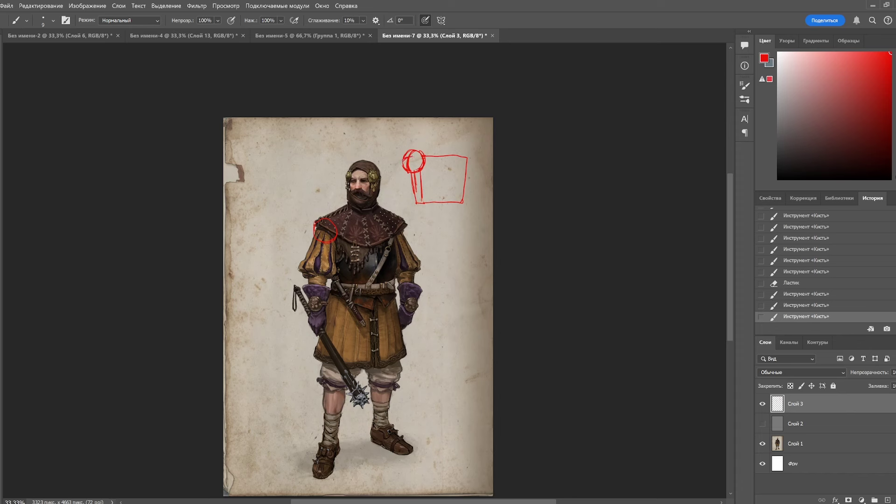
Add a cylindrical upper arm hanging from the red shoulder joint and clean up the overlapping lines
left_click_drag(413, 164, 425, 155)
mouse_move(403, 166)
left_mouse_down()
mouse_move(394, 188)
mouse_move(406, 199)
mouse_move(392, 194)
mouse_move(409, 195)
left_mouse_up()
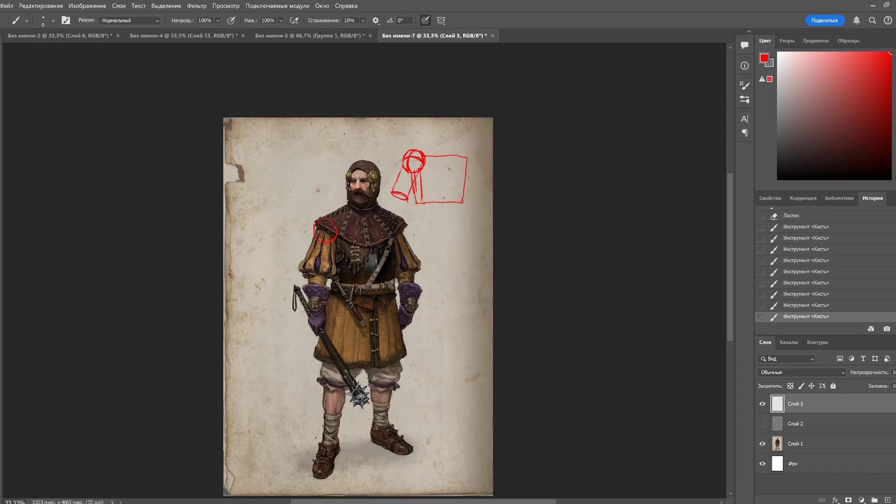
key("e")
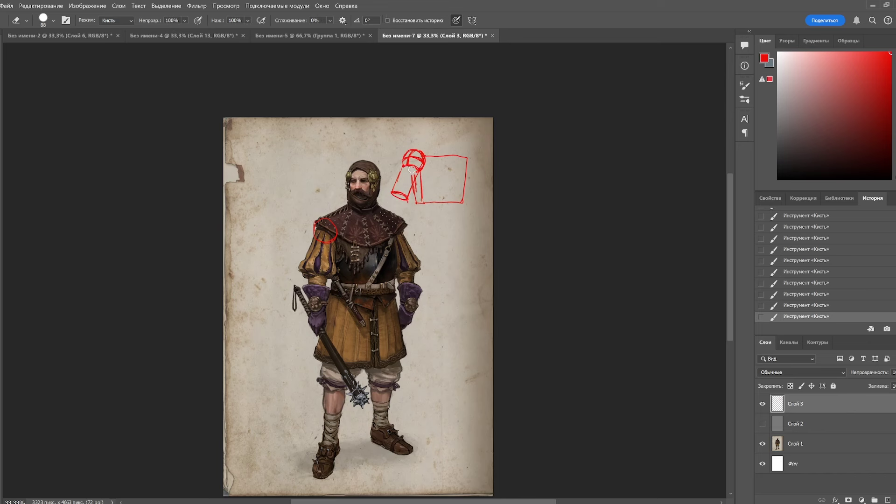
mouse_move(412, 170)
left_mouse_down()
mouse_move(410, 185)
mouse_move(416, 180)
left_mouse_up()
key("b")
left_click(326, 229)
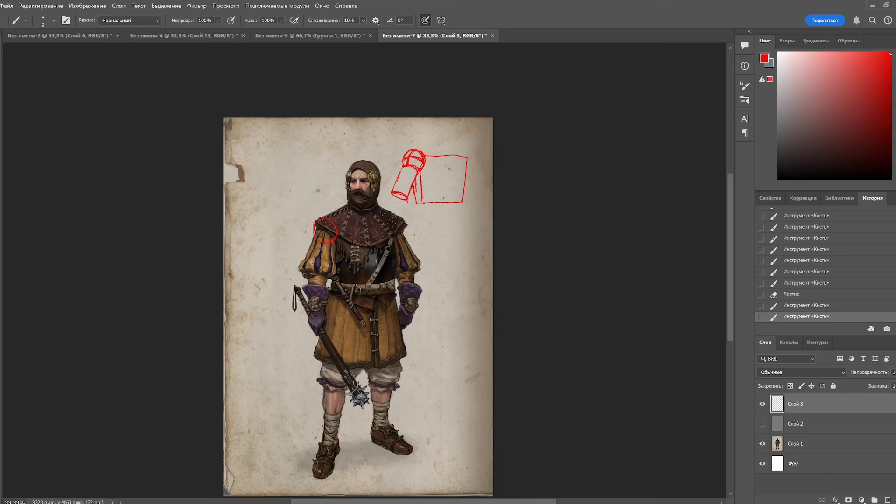
Draw blue curves over the sketched joint, torso and cape shoulder, and a two-legged hinged figure near the page's upper edge
left_click(895, 94)
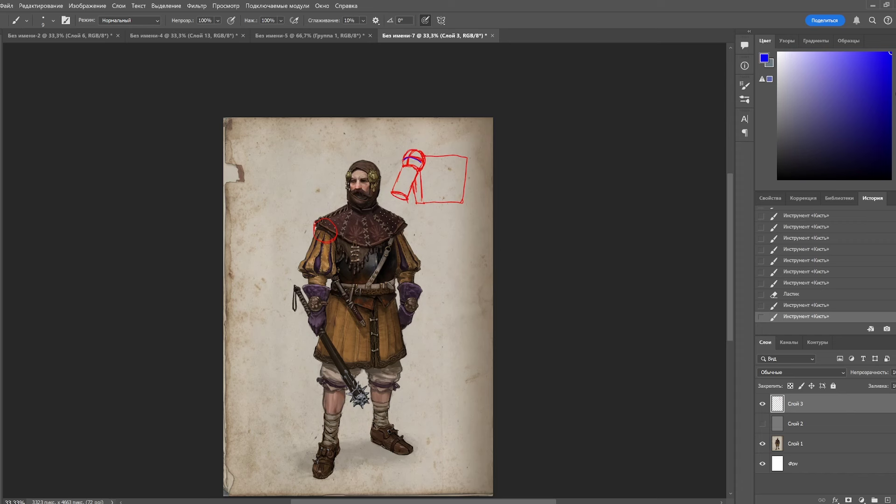
mouse_move(425, 166)
left_mouse_down()
mouse_move(457, 177)
mouse_move(470, 159)
mouse_move(402, 161)
left_mouse_up()
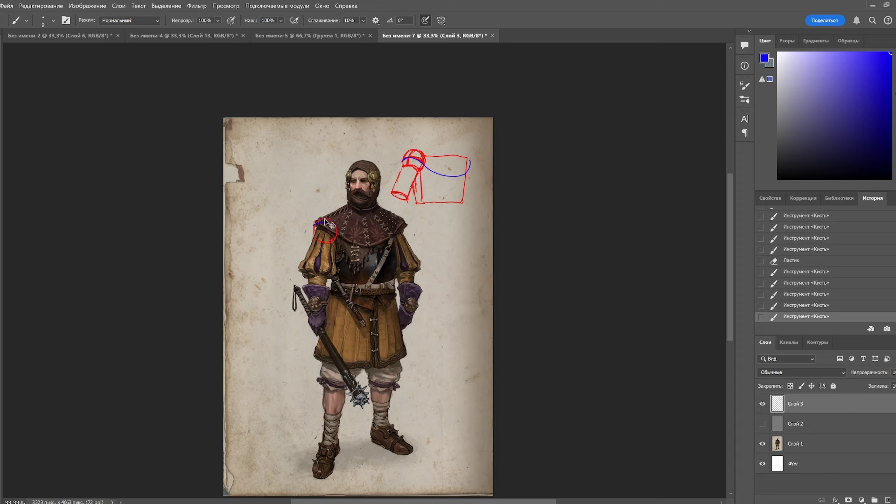
key("ctrl+z")
key("ctrl+shift+z")
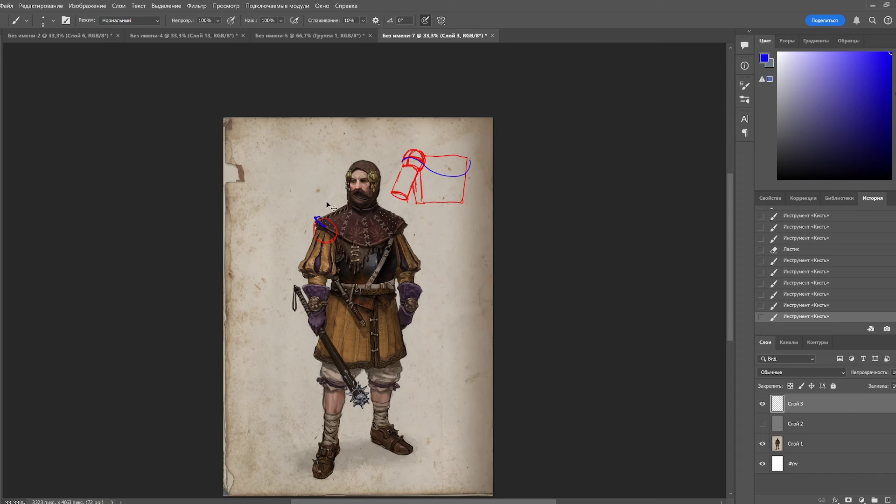
key("ctrl+z")
mouse_move(278, 175)
left_mouse_down()
mouse_move(292, 152)
mouse_move(307, 172)
mouse_move(280, 165)
mouse_move(300, 122)
mouse_move(309, 173)
mouse_move(293, 160)
left_mouse_up()
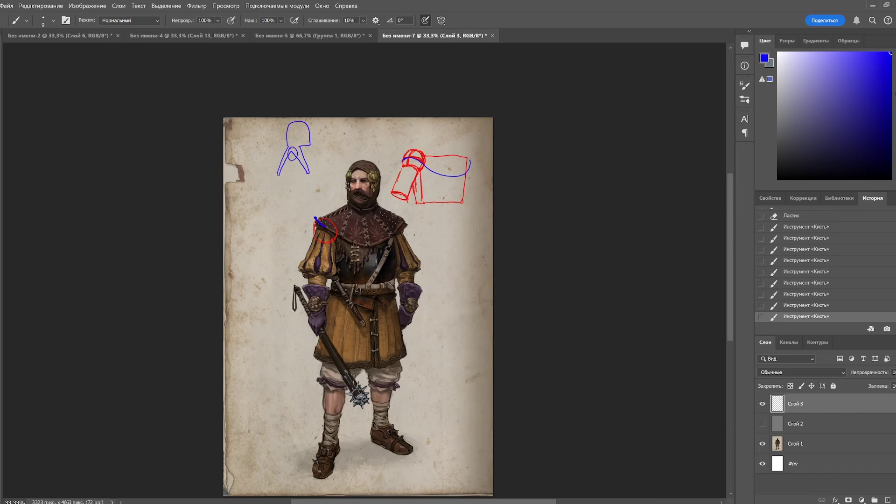
Enlarge the eraser to 354 px and erase all the red and blue explanatory sketches
key("ctrl+z")
key("e")
left_click_drag(309, 138, 308, 173)
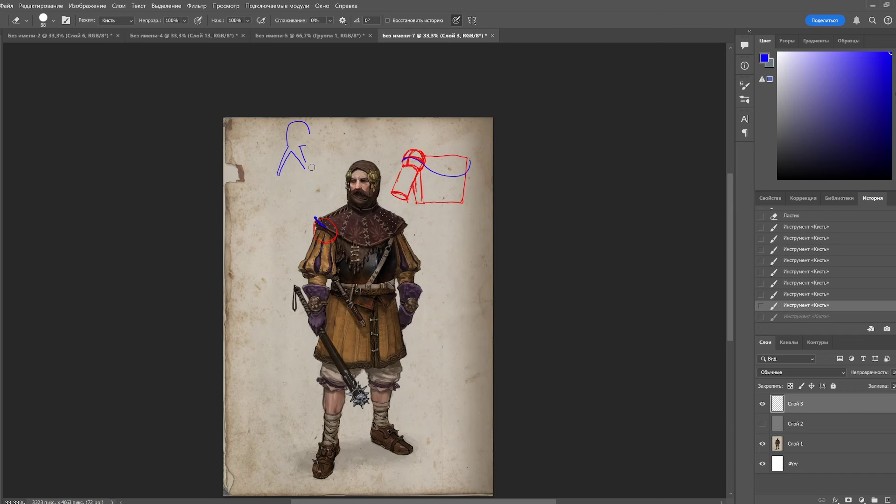
right_click(307, 165)
left_click_drag(400, 189, 406, 190)
mouse_move(300, 133)
left_mouse_down()
mouse_move(302, 200)
mouse_move(368, 138)
mouse_move(408, 167)
mouse_move(498, 155)
left_mouse_up()
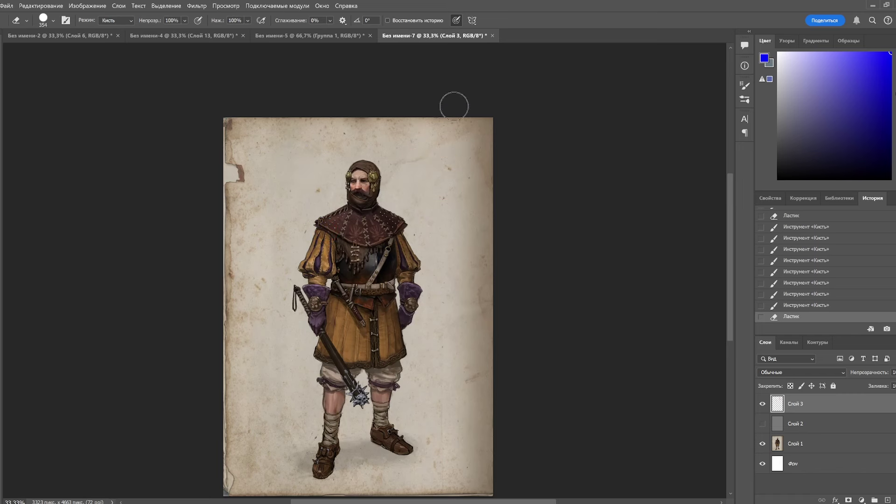
Dab on the cape's shoulder with a 10 px brush and sample the cape's brown from the painting
key("b")
right_click(326, 223, "alt+shift")
right_click(330, 215)
left_click(379, 237)
key("Return")
left_click(329, 228)
left_click(328, 228, "alt")
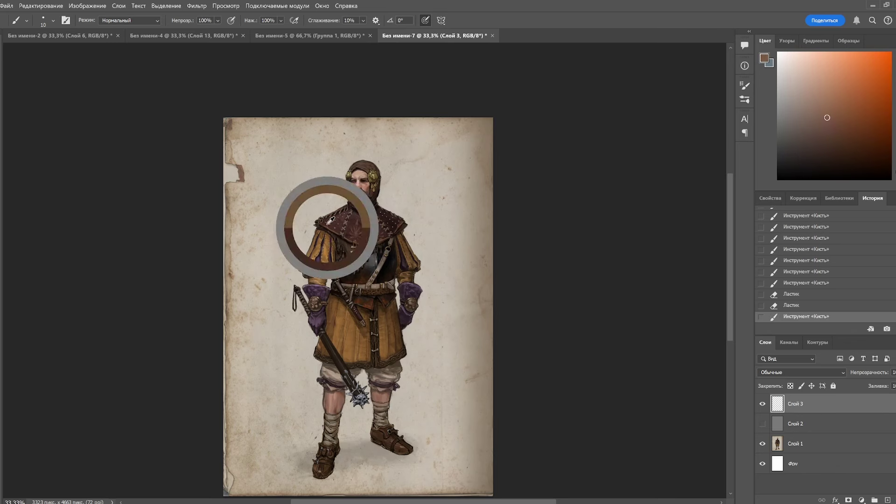
Repaint the edge and surface of the cape's shoulder with a 26 px brush, using browns sampled from the cape
right_click(330, 224)
left_click(387, 249)
key("Return")
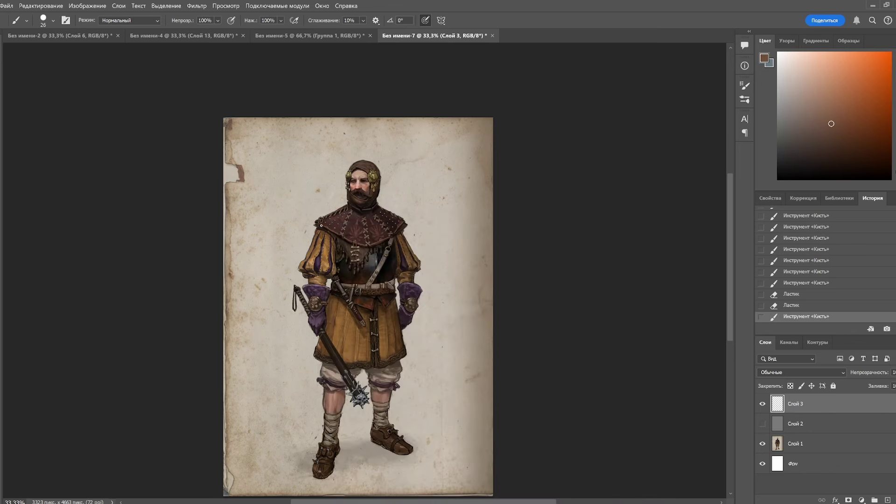
left_click_drag(316, 224, 346, 235)
left_click(324, 228, "alt")
left_click(330, 226, "alt")
left_click(318, 226, "alt")
left_click(322, 226, "alt")
left_click(332, 230, "alt")
left_click(341, 235)
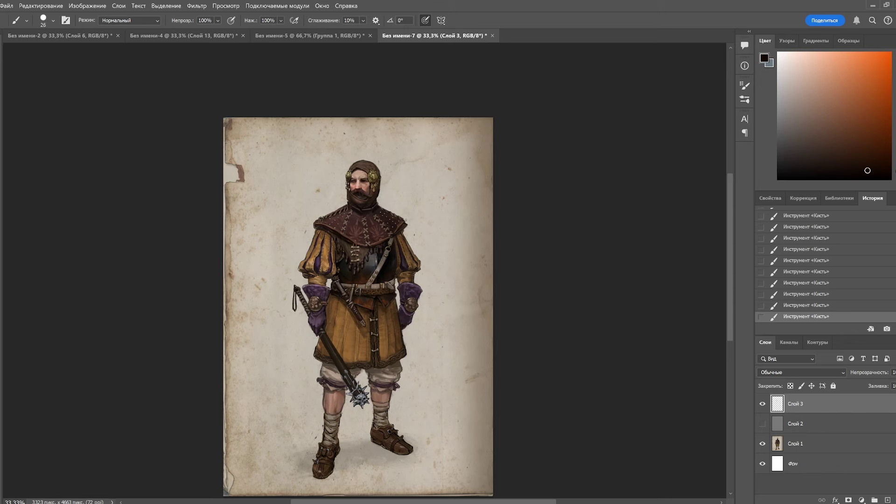
Refine the cape's shoulder with dark and light browns sampled from its edge, and undo the last stroke
left_click(317, 224, "alt")
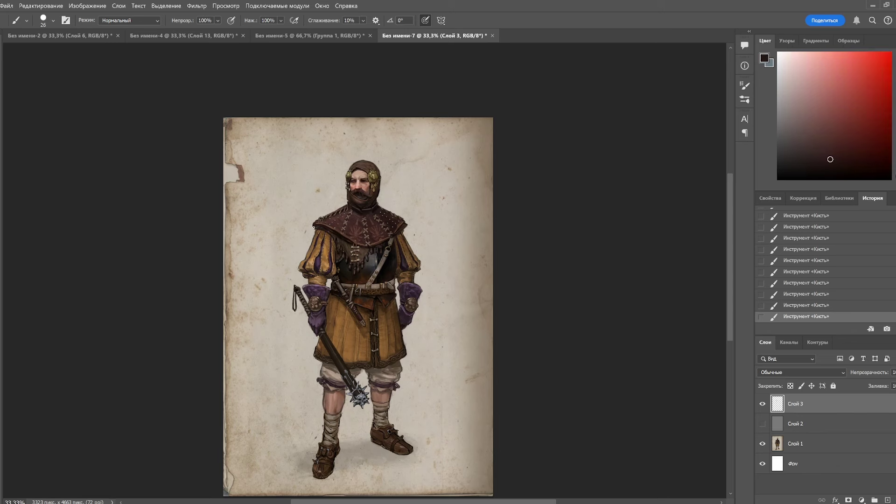
left_click(324, 228, "alt")
left_click(316, 225, "alt")
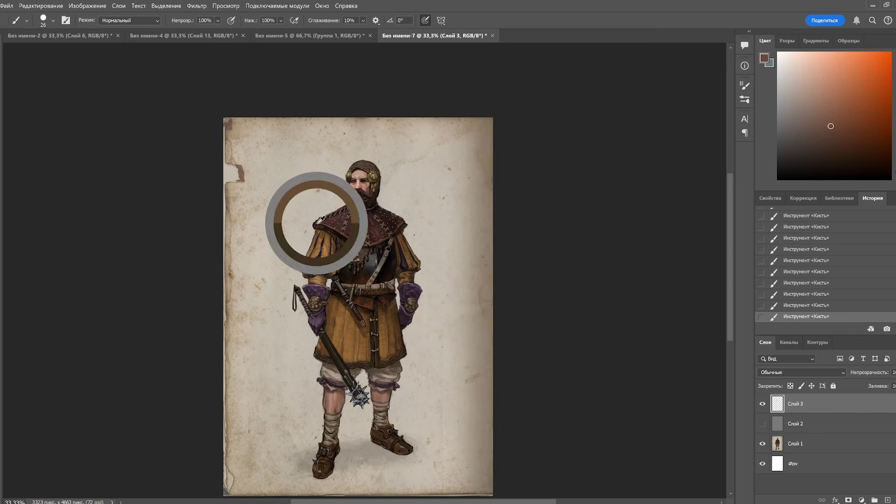
left_click(325, 227, "alt")
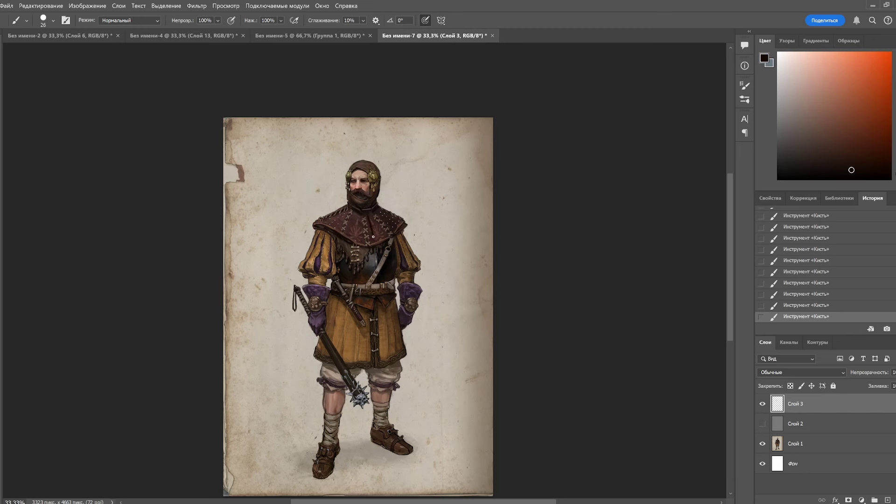
key("ctrl+z")
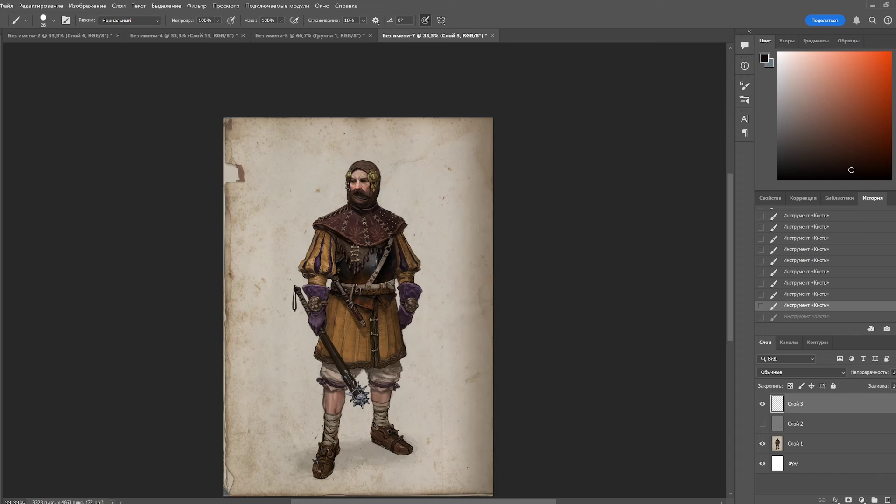
Paint over the cape's cross lacing in sampled dark reds and add a central front seam with small fastenings
left_click_drag(368, 220, 372, 237)
left_click(360, 222, "alt")
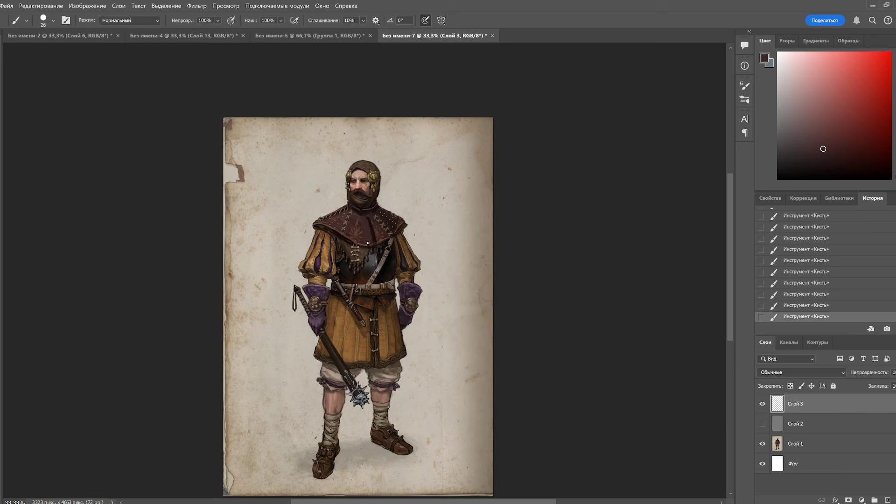
left_click(384, 224, "alt")
left_click(371, 217, "alt")
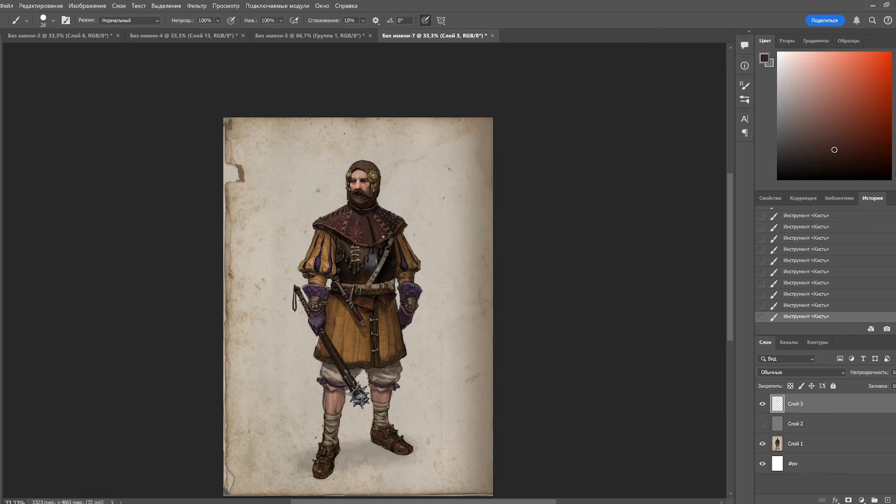
key("ctrl+z")
key("ctrl+z")
left_click_drag(344, 225, 350, 217)
left_click(383, 218, "alt")
left_click(391, 241, "alt")
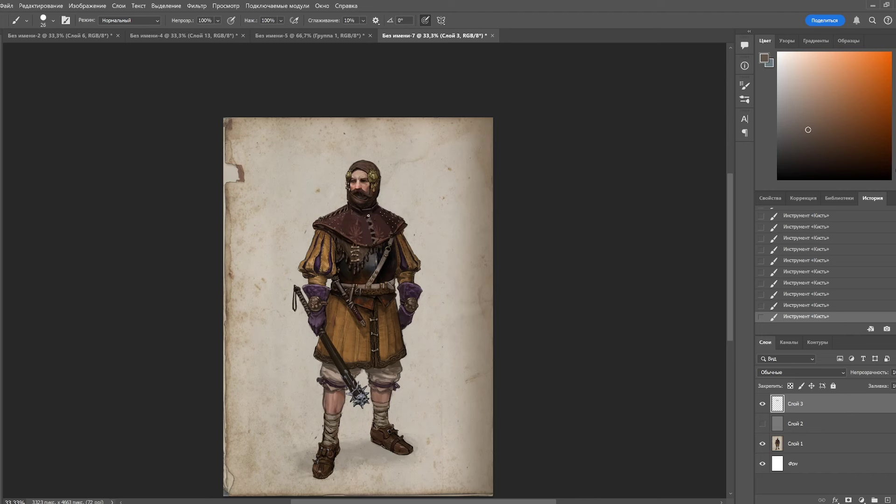
Paint a lighter curled ornament across both halves of the cape's front
mouse_move(351, 229)
left_mouse_down()
mouse_move(354, 236)
mouse_move(347, 224)
mouse_move(359, 220)
mouse_move(347, 230)
mouse_move(385, 225)
left_mouse_up()
left_click(340, 225, "alt")
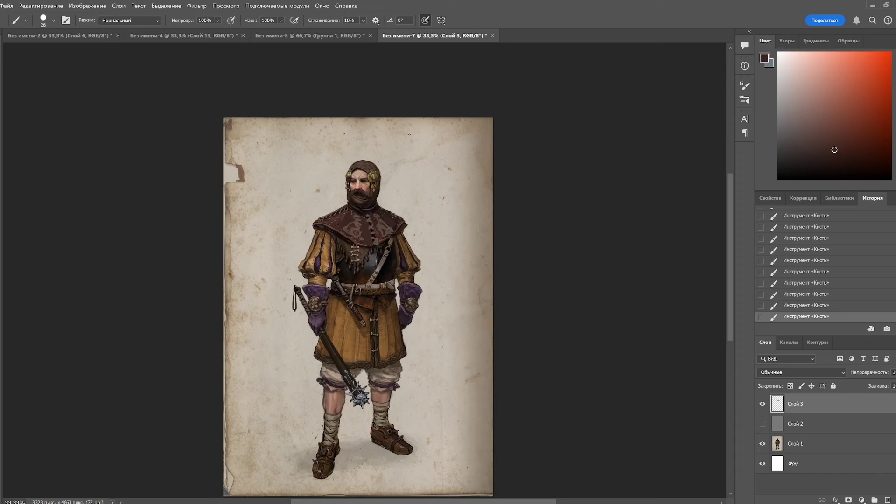
left_click(383, 239, "alt")
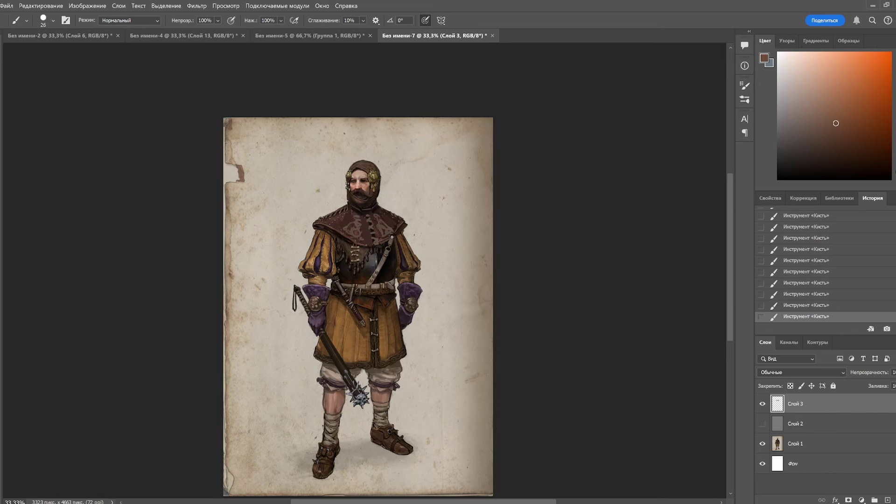
Repaint the upper chest strap and the breastplate area below the cape with colours sampled nearby
left_click(364, 254, "alt")
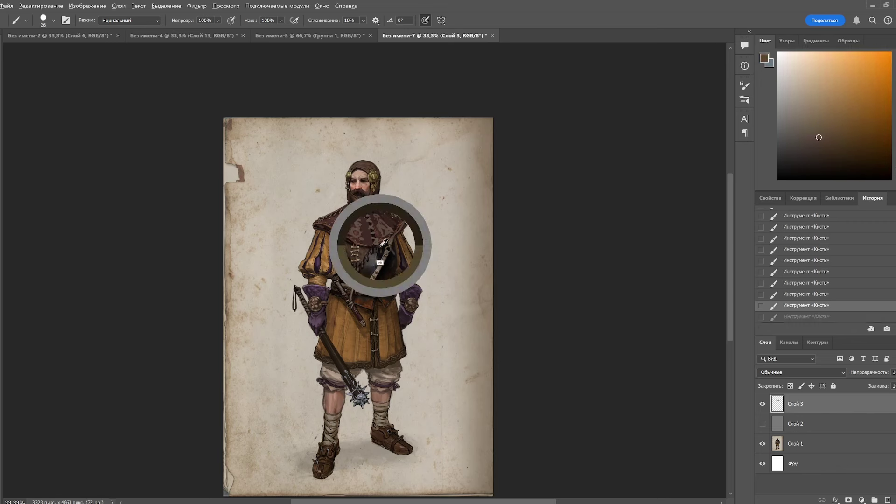
left_click(381, 262, "alt")
left_click(363, 252, "alt")
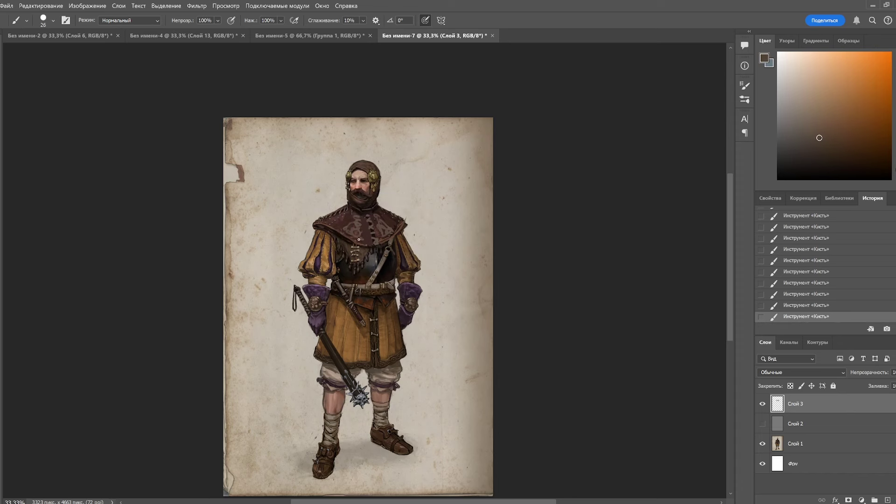
mouse_move(396, 262)
left_mouse_down()
mouse_move(395, 244)
mouse_move(397, 251)
left_mouse_up()
left_click(392, 245, "alt")
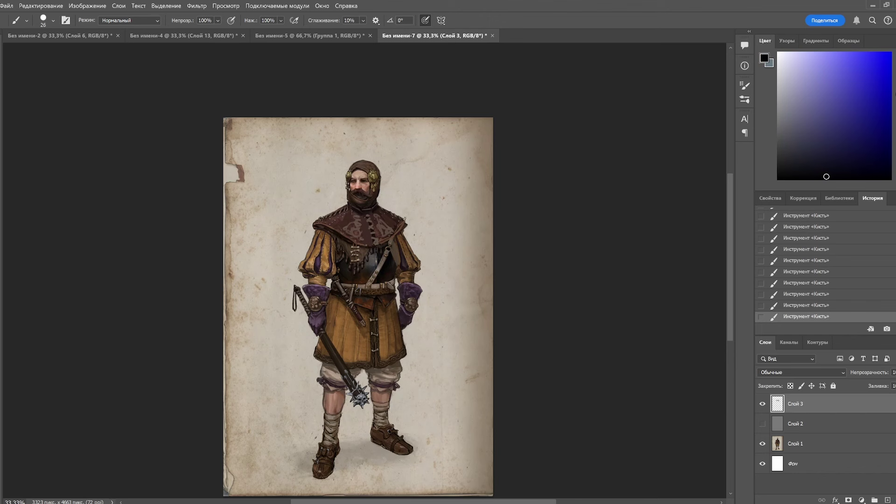
Add fine strokes beside the chest strap near the arm with a 10 px brush in sampled dark tones
right_click(404, 218)
left_click_drag(462, 242, 457, 243)
left_click(397, 239)
left_click_drag(397, 239, 397, 267)
left_click(395, 254, "alt")
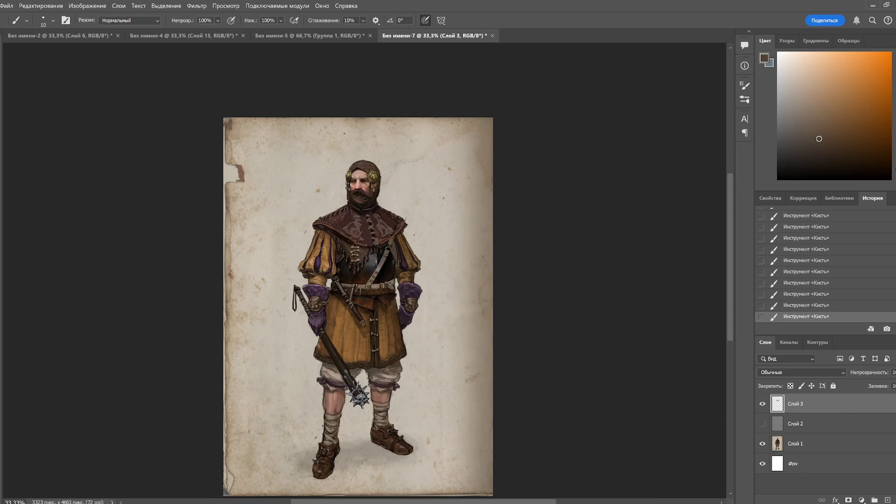
left_click(405, 264, "alt")
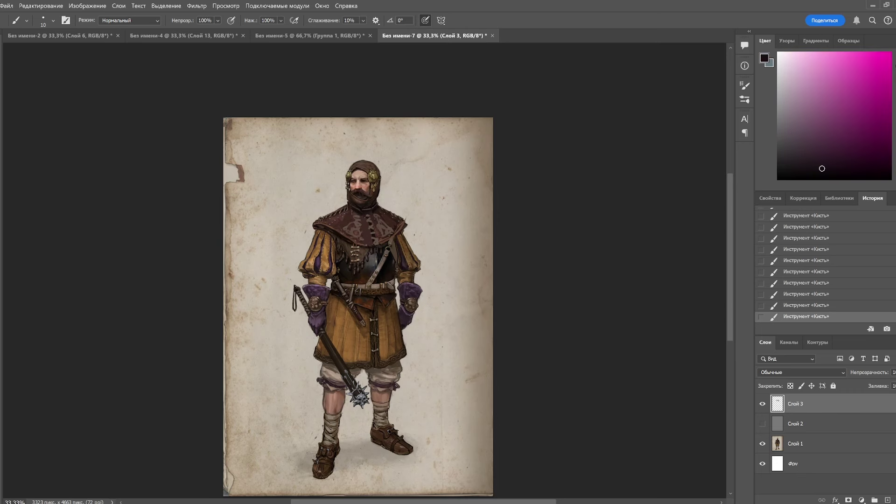
Paint over the fastenings on the chest below the cape with a 55 px brush in sampled browns
right_click(384, 229)
left_click_drag(455, 243, 476, 244)
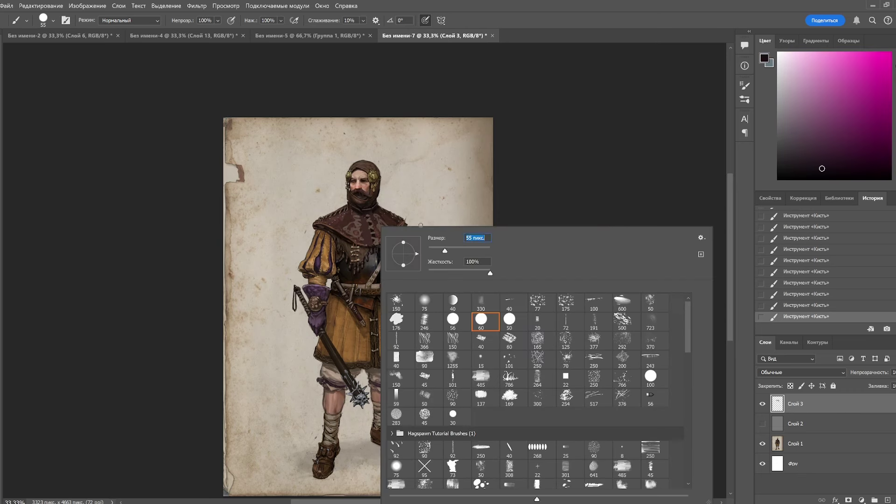
key("Return")
left_click(356, 261, "alt")
left_click(362, 254, "alt")
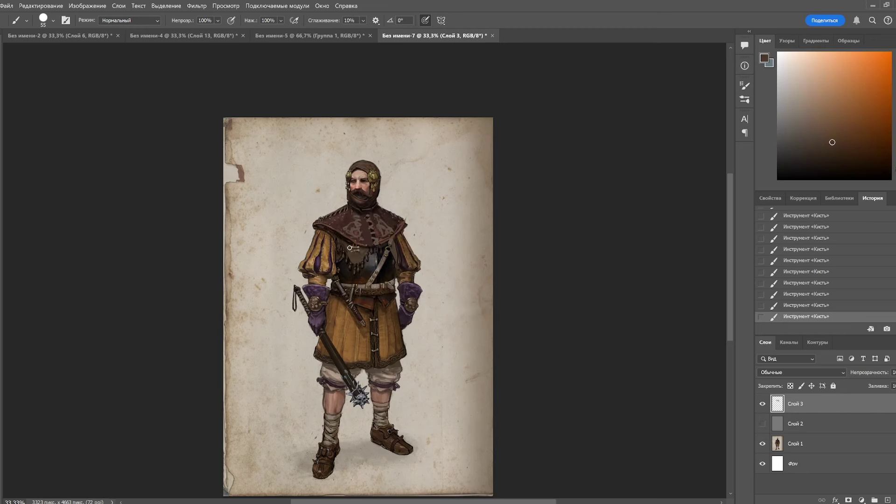
key("ctrl+z")
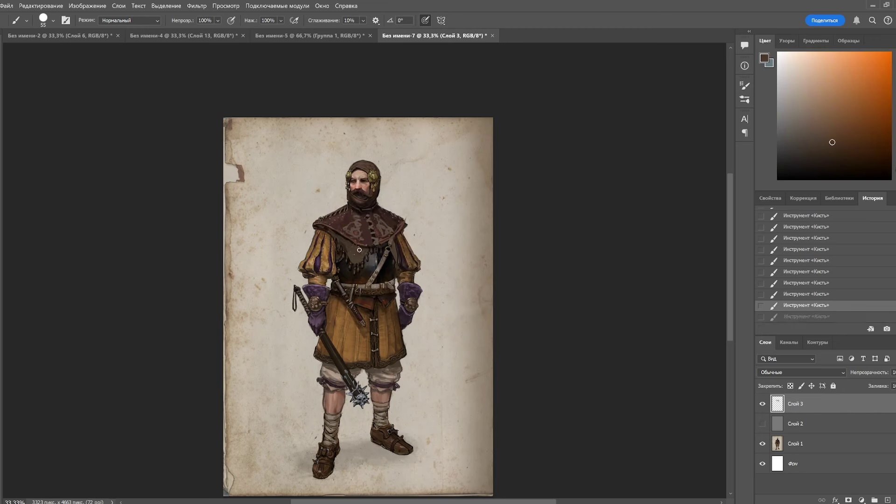
key("ctrl+shift+z")
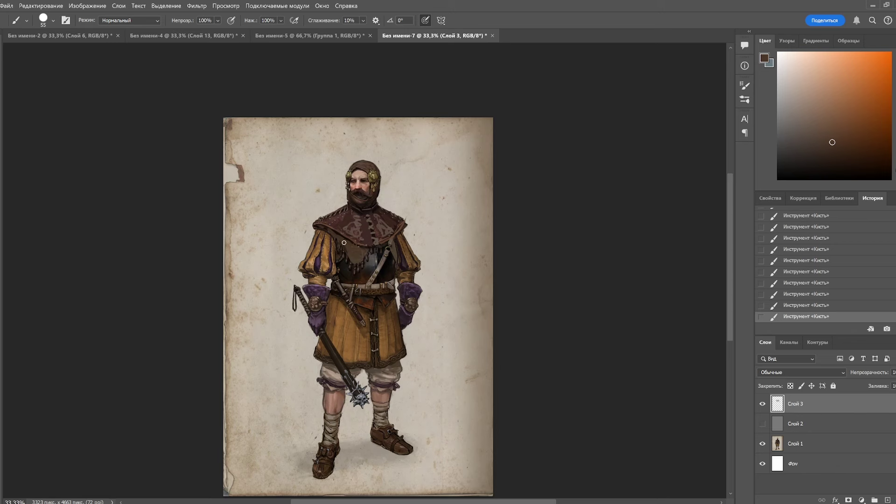
left_click(379, 268, "alt")
mouse_move(337, 238)
left_mouse_down()
mouse_move(354, 264)
mouse_move(371, 259)
mouse_move(336, 238)
left_mouse_up()
key("ctrl+z")
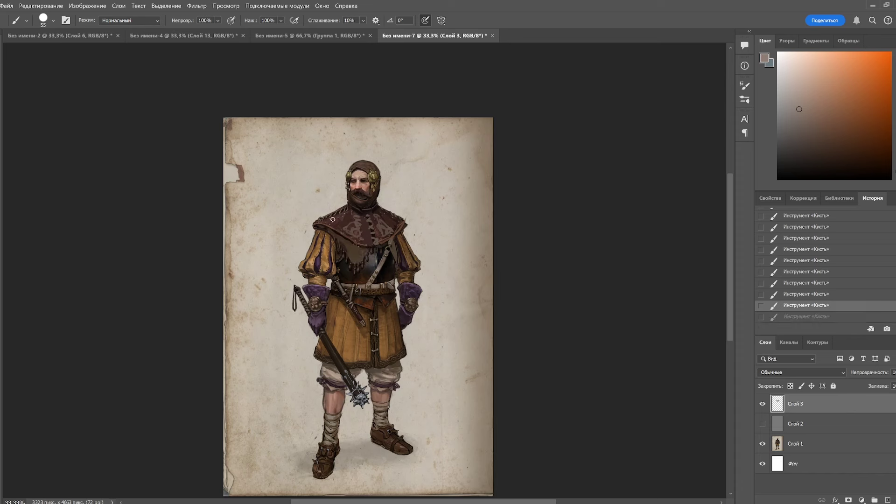
left_click(358, 248, "alt")
left_click_drag(345, 244, 361, 238)
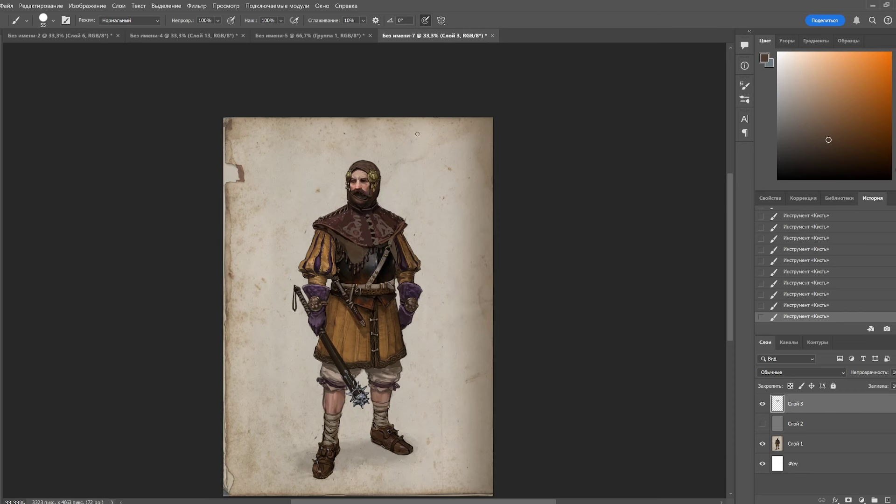
Touch up the dark breastplate beside the chest strap with a 17 px brush in tones sampled from the metal
left_click_drag(383, 212, 378, 180)
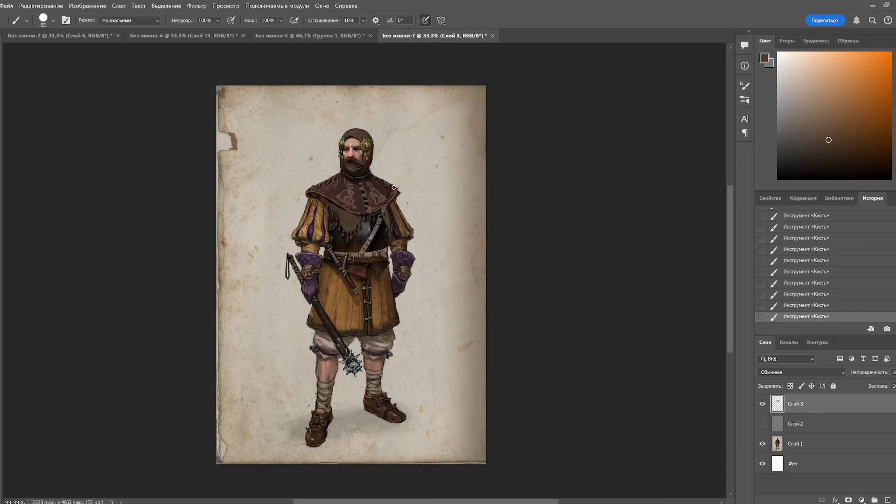
right_click(393, 189)
left_click(451, 208)
key("Return")
left_click(380, 244, "alt")
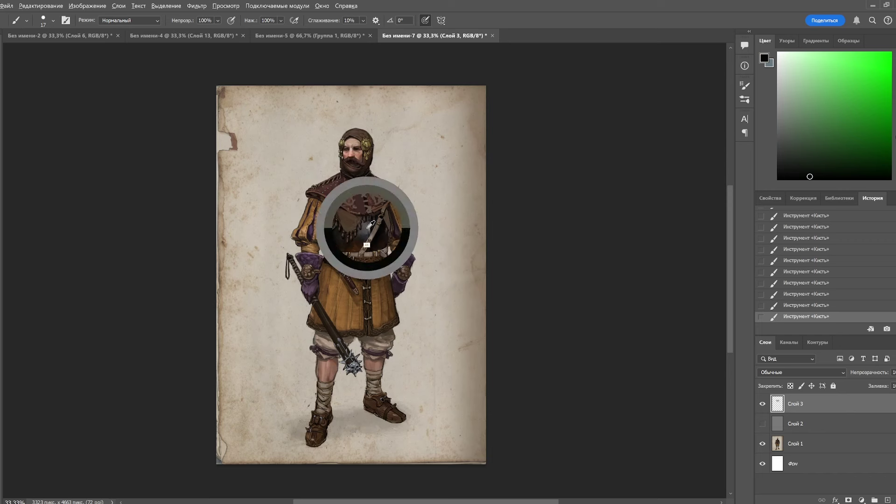
left_click(371, 226, "alt")
left_click(370, 229, "alt")
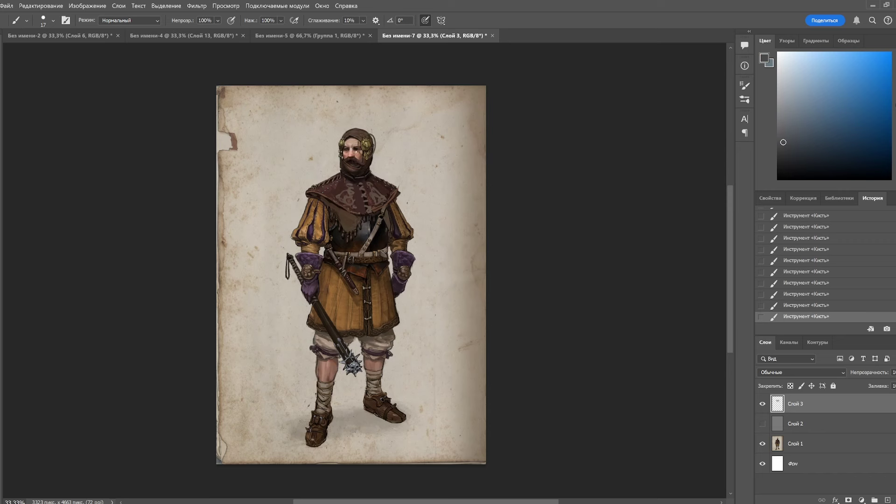
key("ctrl+z")
left_click(889, 52)
key("ctrl+shift+z")
key("ctrl+z")
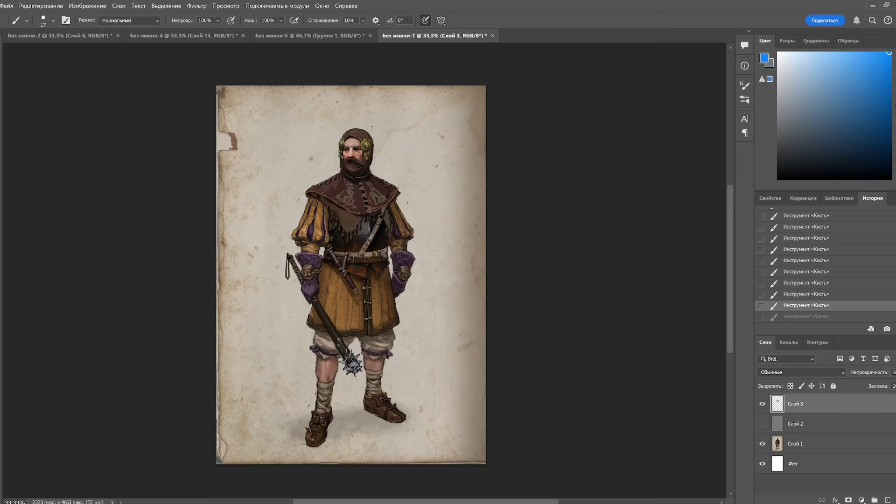
Paint out the gold ornament over the figure's left ear with a 25 px brush in browns sampled from the hood
right_click(373, 140)
left_click_drag(423, 164, 428, 165)
left_click(366, 161, "alt")
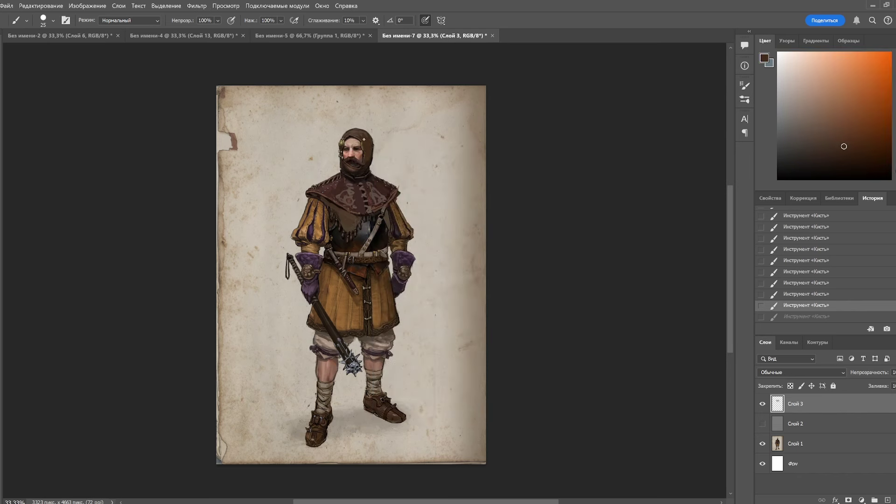
left_click(364, 139)
left_click(359, 138, "alt")
left_click(359, 140, "alt")
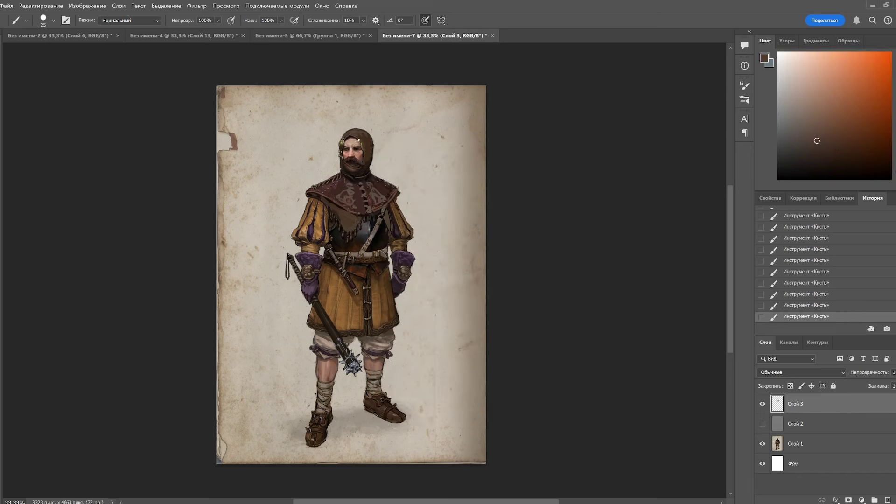
left_click(363, 150, "alt")
left_click(363, 158, "alt")
Cover the remaining gold ornament on the other side of the face with sampled hood browns
left_click(341, 150, "alt")
left_click(346, 140, "alt")
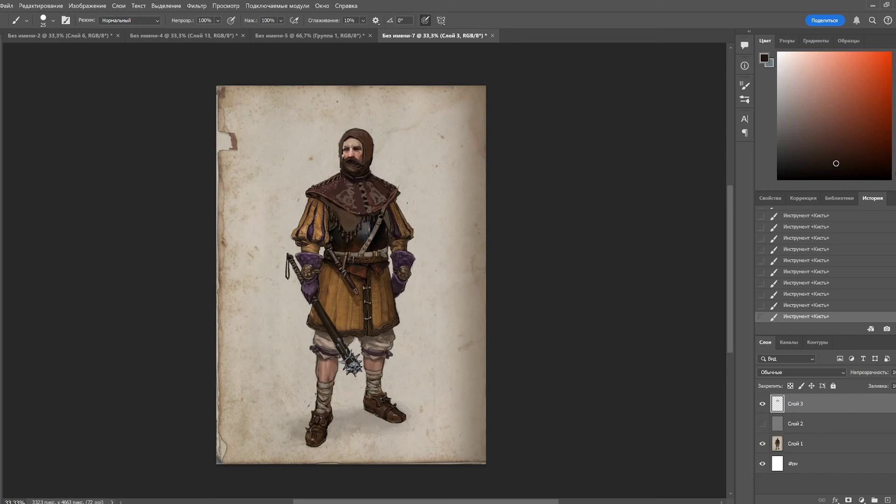
left_click(342, 157, "alt")
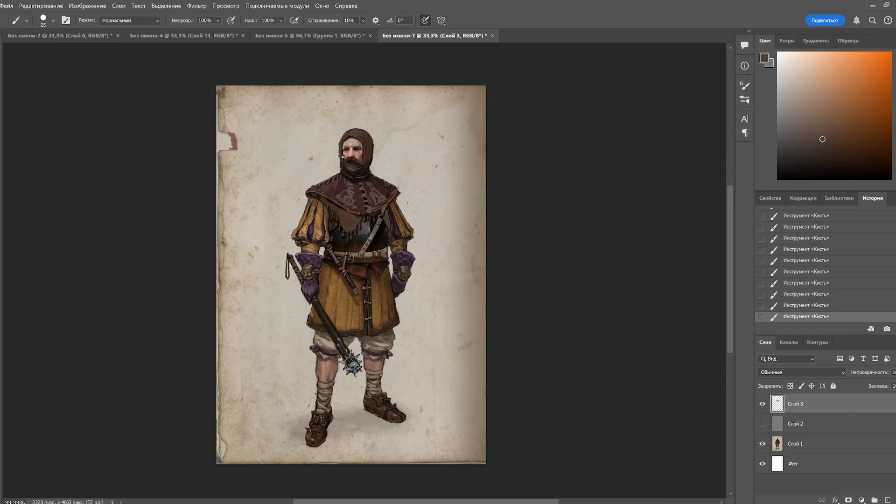
left_click(341, 159, "alt")
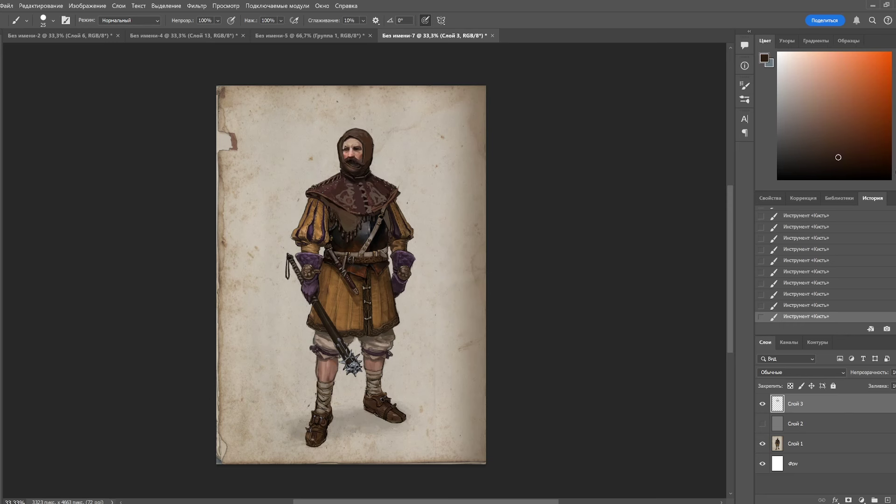
Refine the hood's edge beside the brow with a 12 px brush in a sampled brown
right_click(364, 134)
left_click_drag(422, 155, 416, 156)
left_click(340, 142)
left_click(341, 143, "alt")
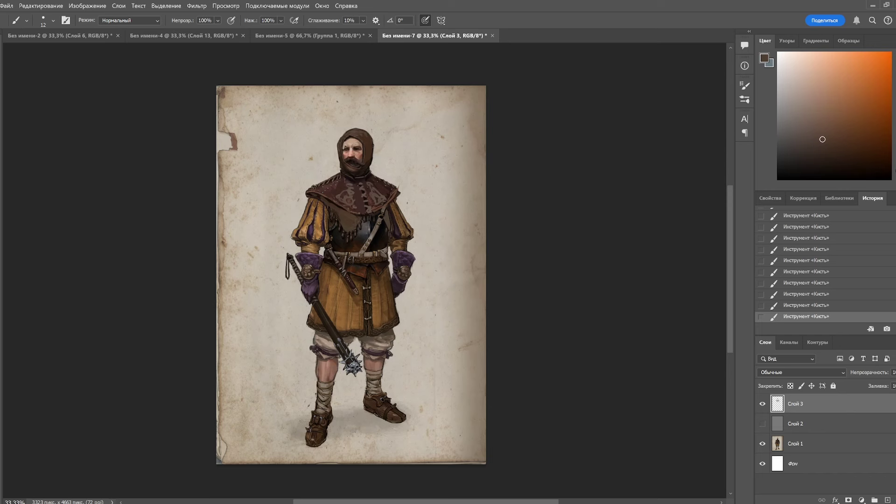
Try painting a light, looping crown-like band around the hood with a 20 px brush and dark accents
left_click(386, 163, "alt")
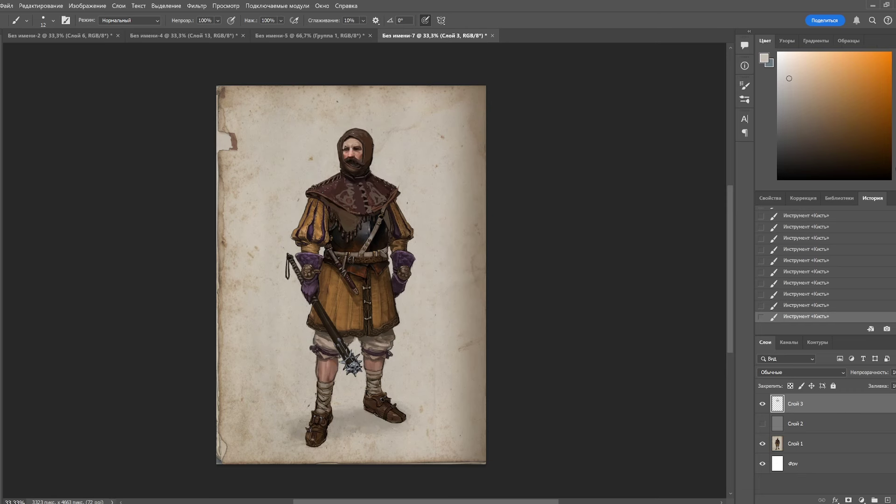
right_click(353, 134)
mouse_move(337, 141)
left_mouse_down()
mouse_move(363, 142)
mouse_move(355, 134)
mouse_move(370, 142)
left_mouse_up()
left_click(349, 182, "alt")
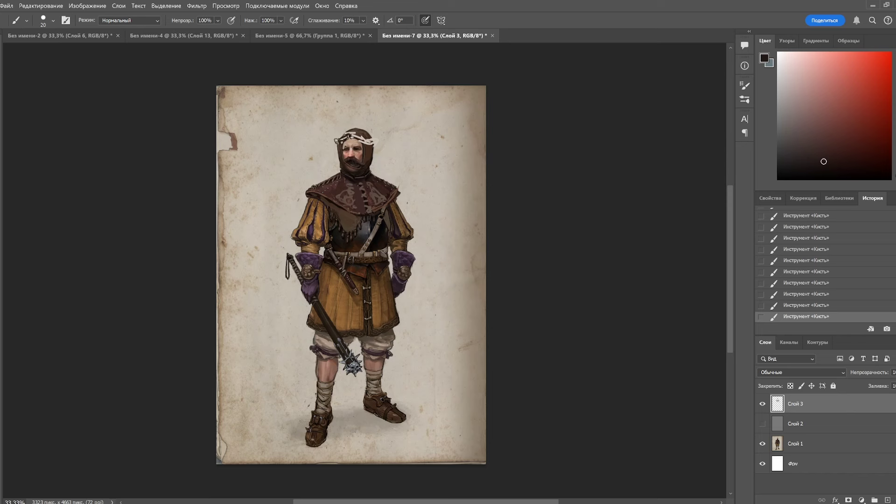
left_click_drag(346, 134, 355, 133)
left_click(342, 132, "alt")
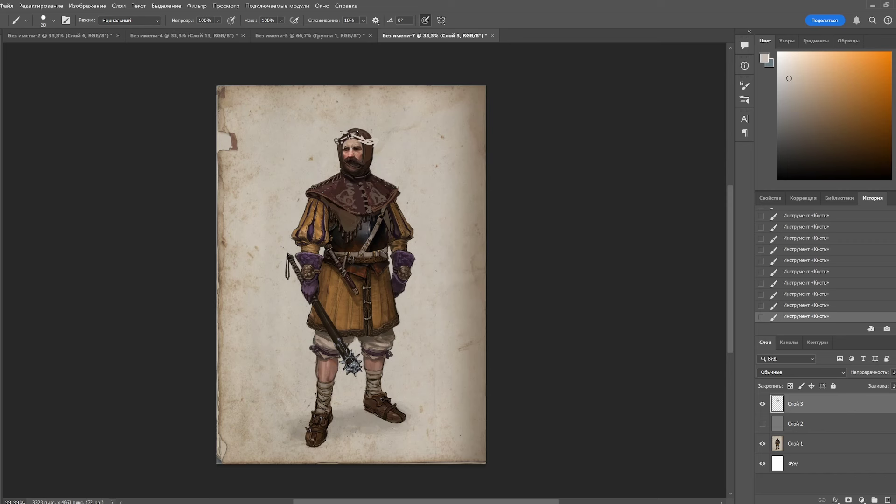
left_click(357, 139, "alt")
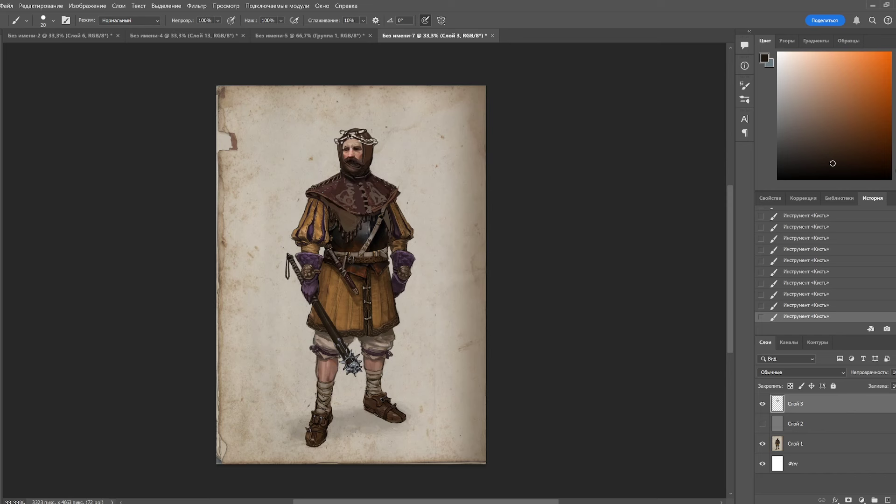
Undo the strokes of the light band around the hood
key("ctrl+z")
key("ctrl+z")
key("ctrl+z")
key("ctrl+z")
key("ctrl+z")
key("ctrl+z")
key("ctrl+z")
key("ctrl+z")
key("ctrl+z")
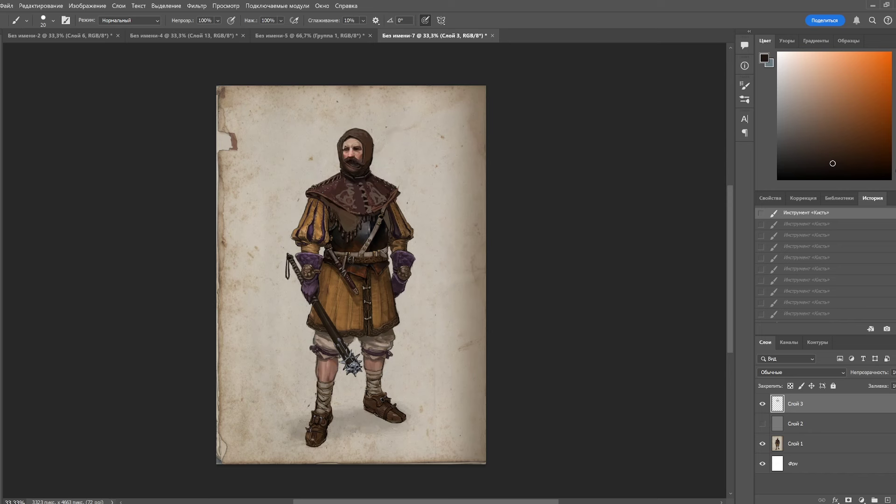
Extend the moustache tips out past both sides of the hood with a sampled brown and touch up the mouth
left_click(354, 166, "alt")
left_click_drag(336, 165, 335, 166)
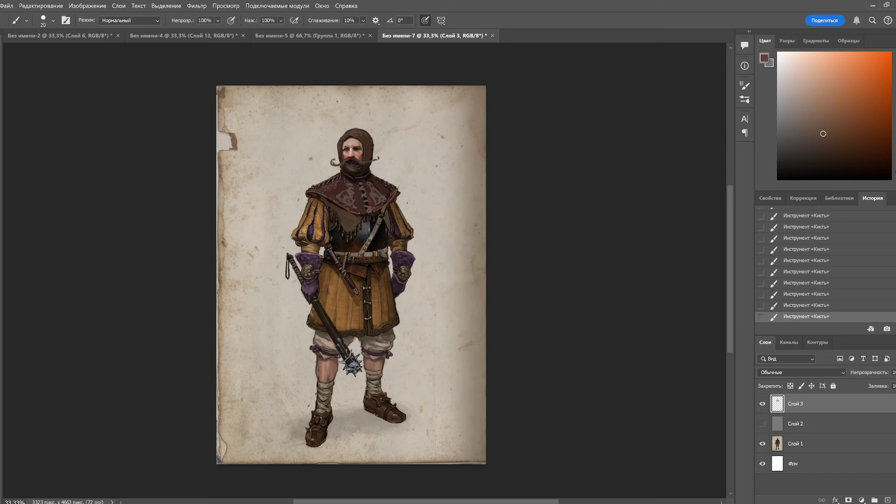
key("ctrl+z")
key("ctrl+z")
key("ctrl+z")
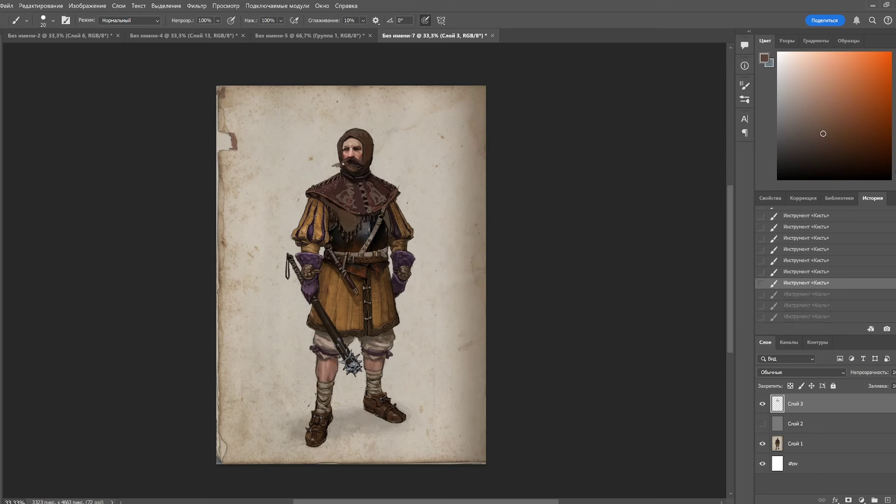
key("ctrl+shift+z")
key("ctrl+shift+z")
key("ctrl+shift+z")
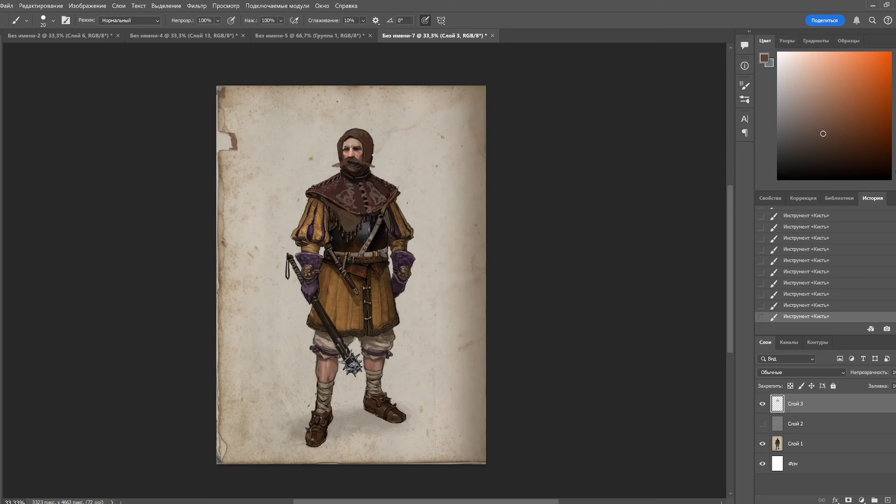
left_click(358, 156, "alt")
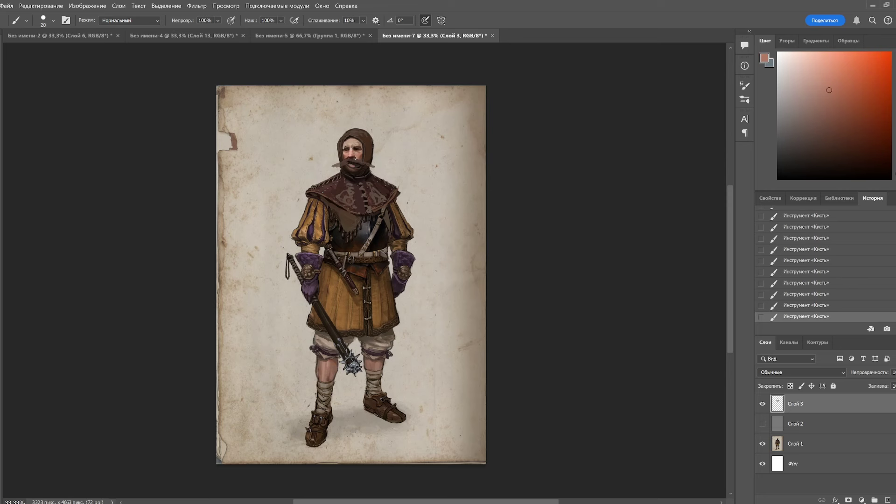
key("ctrl+z")
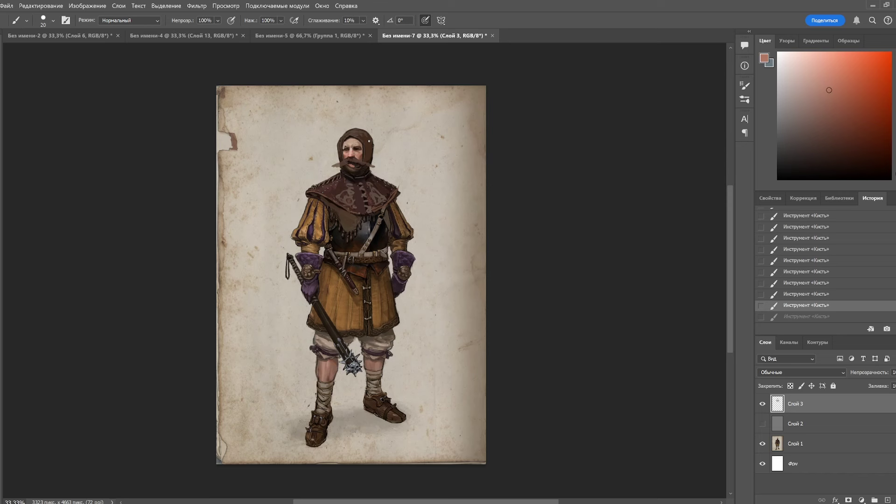
mouse_move(302, 261)
left_mouse_down()
mouse_move(304, 286)
mouse_move(320, 287)
left_mouse_up()
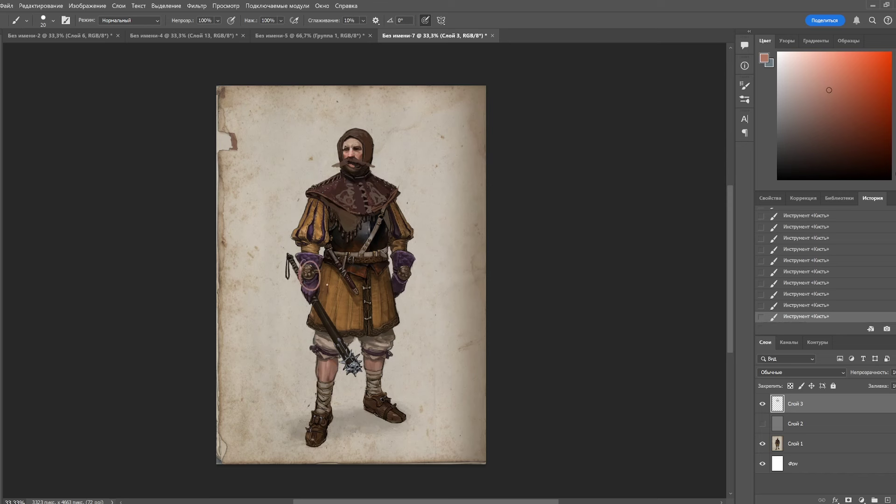
key("ctrl+z")
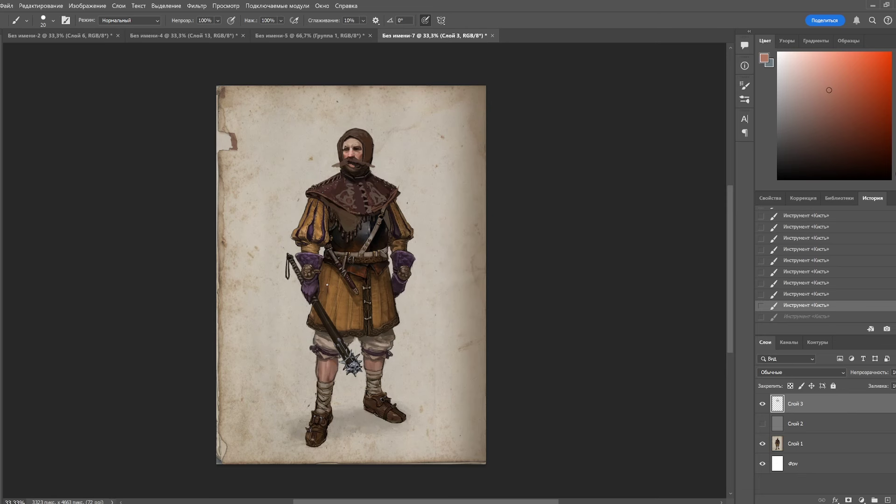
left_click(306, 275, "alt")
left_click_drag(306, 285, 316, 278)
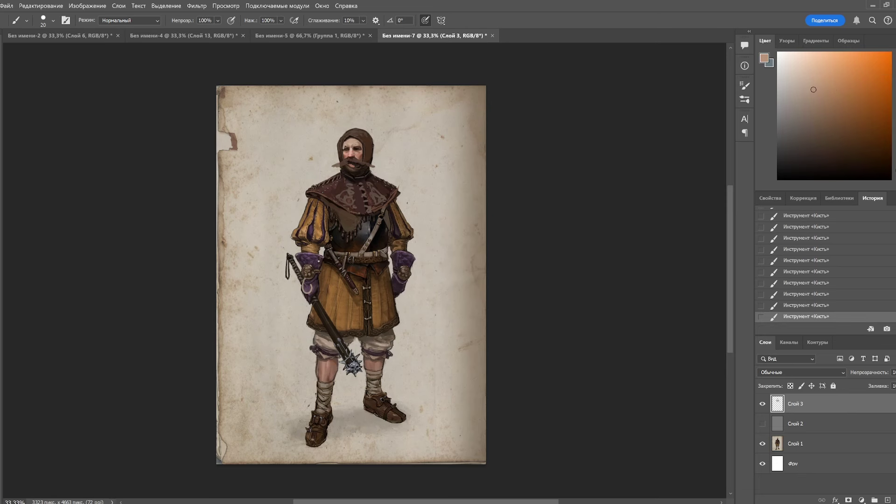
key("ctrl+z")
Repaint the purple glove on the mace hand in brown with a 29 px brush, adding dark strokes along its edge
right_click(317, 260)
left_click_drag(371, 250, 375, 249)
left_click(311, 273, "alt")
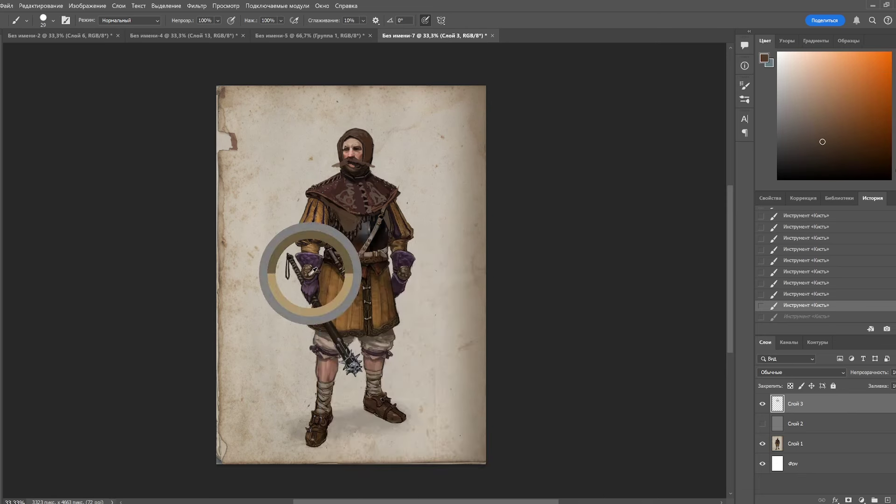
mouse_move(302, 290)
left_mouse_down()
mouse_move(321, 285)
mouse_move(319, 271)
left_mouse_up()
left_click(315, 292, "alt")
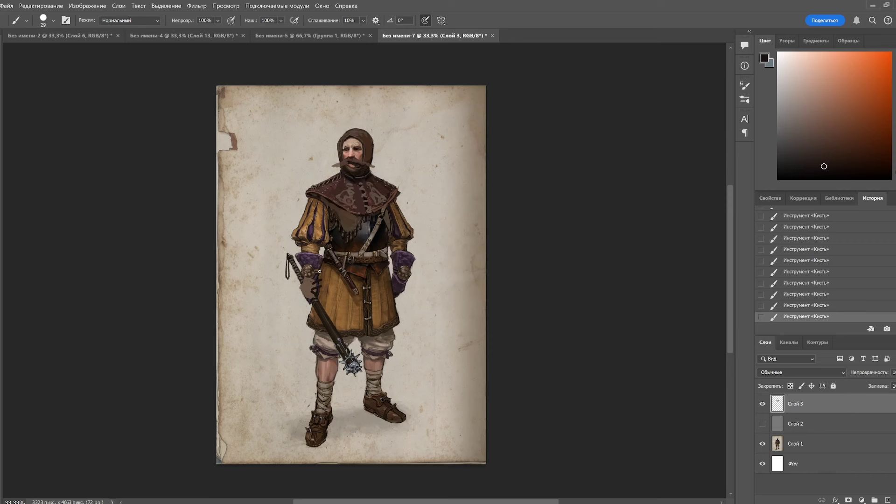
Repaint the hand part of the other purple glove in the brown sampled from the mace hand's glove
left_click(310, 281, "alt")
left_click_drag(400, 283, 403, 283)
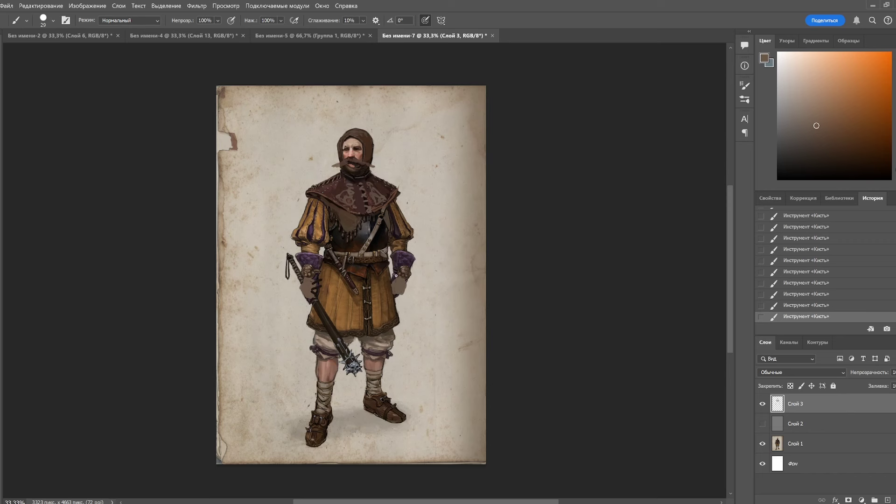
left_click(394, 280, "alt")
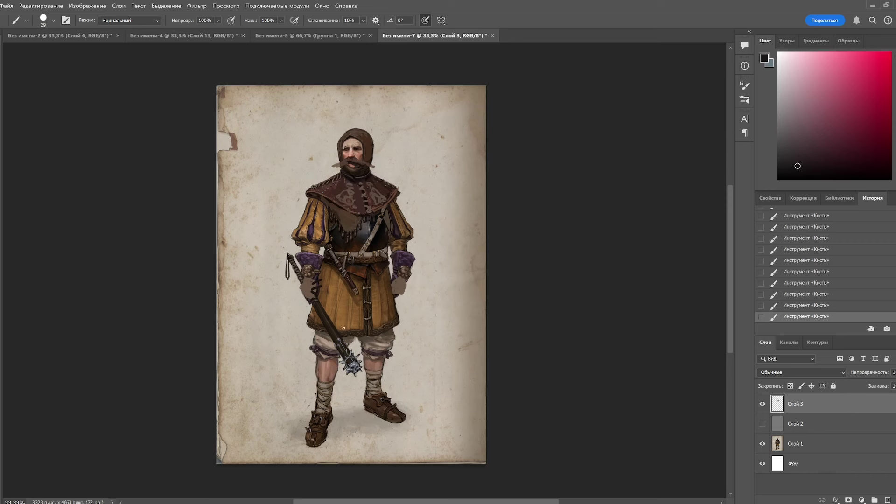
Try dark strokes on the breastplate strap and along the mace shaft
key("ctrl+z")
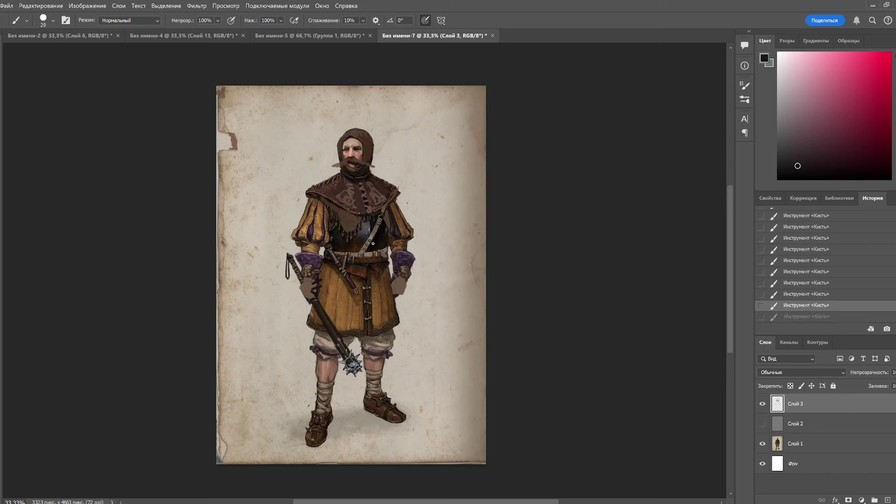
left_click_drag(369, 230, 369, 256)
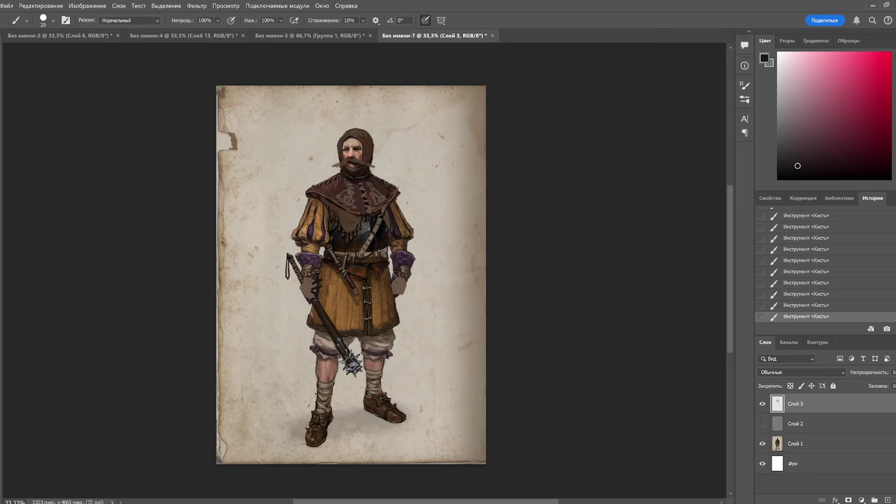
key("ctrl+z")
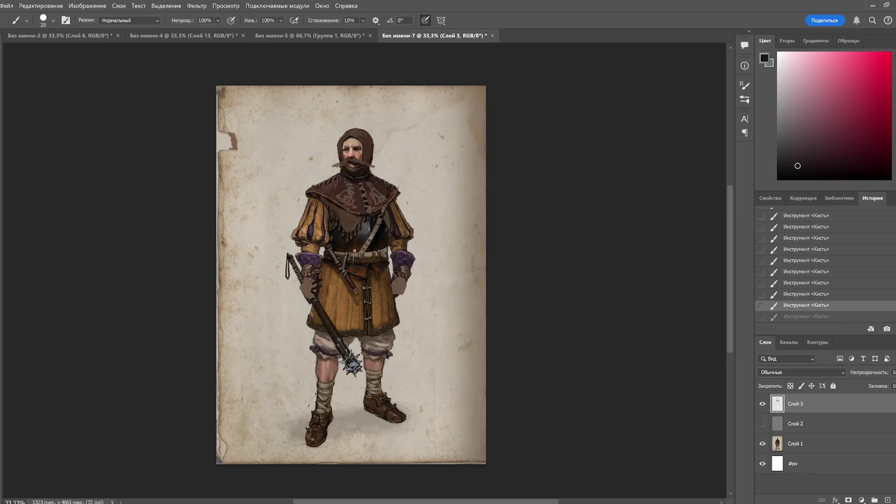
scroll(362, 234, "down", 2)
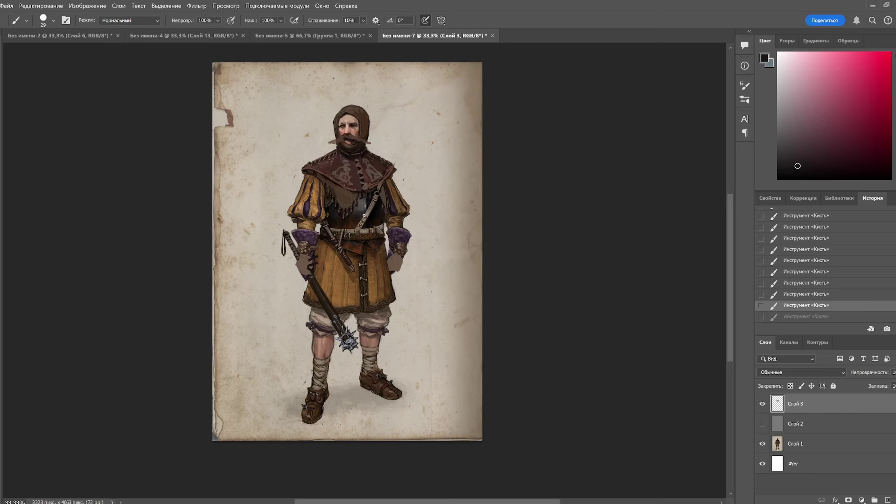
scroll(351, 313, "down", 1)
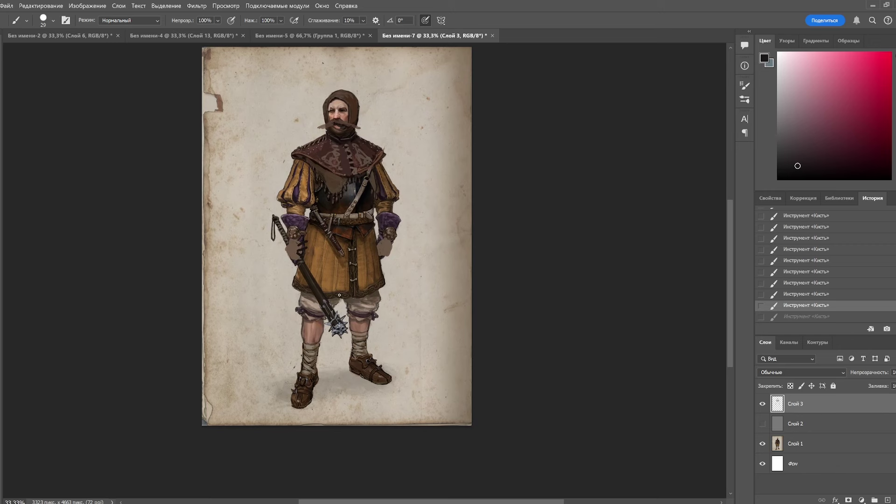
left_click(319, 300, "alt")
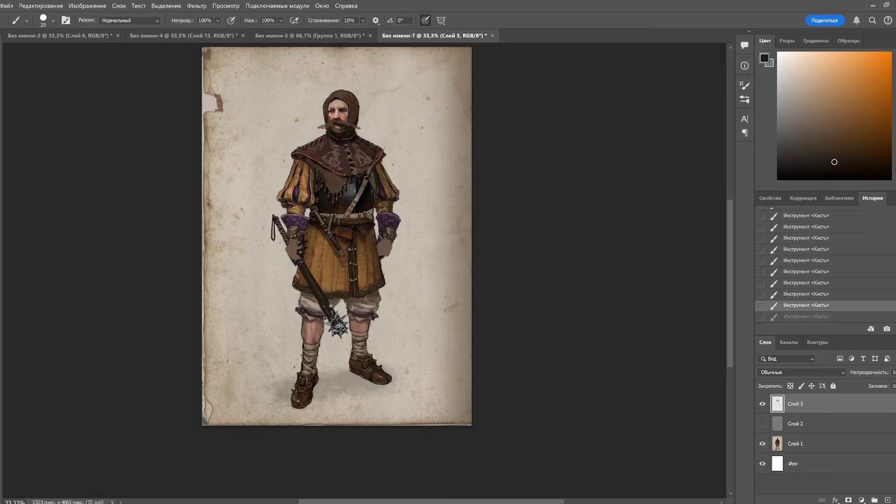
left_click_drag(327, 310, 330, 313)
key("ctrl+z")
Cover the dark lacing on the mace hand's glove with its sampled brown, refining the hand's shape with a 14 px brush
left_click(296, 248, "alt")
left_click_drag(297, 254, 299, 244)
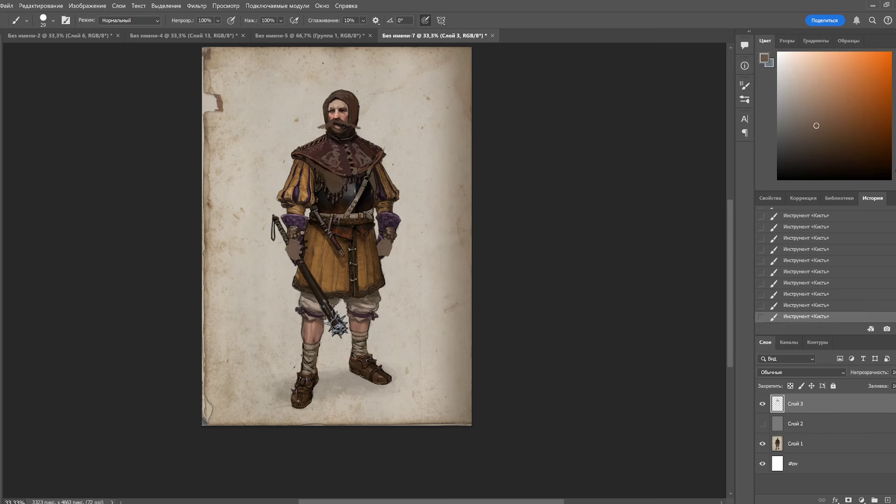
right_click(308, 226)
left_click_drag(366, 249, 361, 250)
left_click(304, 266, "alt")
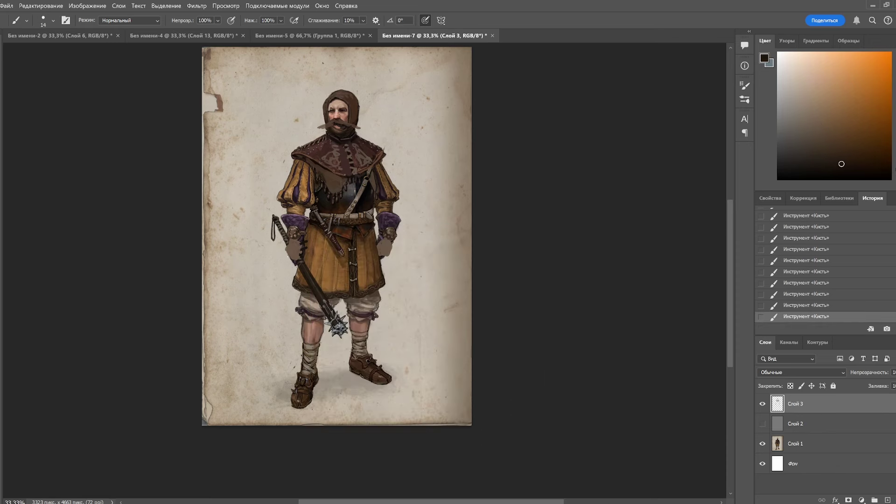
left_click(292, 253, "alt")
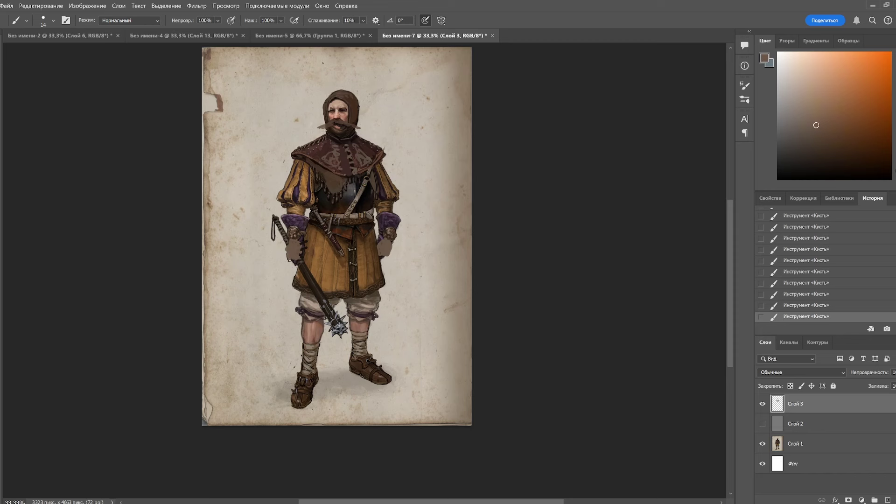
Draw dark finger and edge lines on the free hand's glove in a sampled dark purple
left_click(292, 260, "alt")
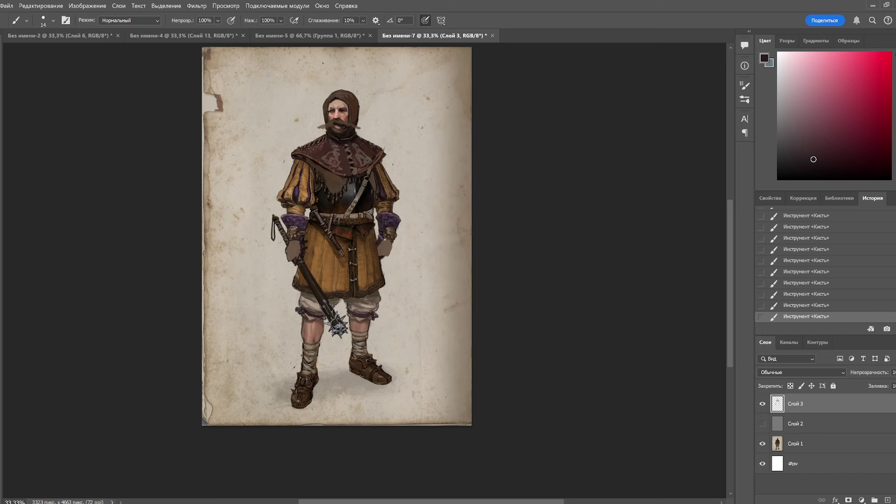
left_click_drag(382, 239, 390, 255)
left_click_drag(379, 248, 391, 252)
Try a brown arc around the skirt's front strap with a 42 px brush in the sampled glove brown
left_click(289, 245, "alt")
right_click(292, 241)
type("42 пикс.")
key("Return")
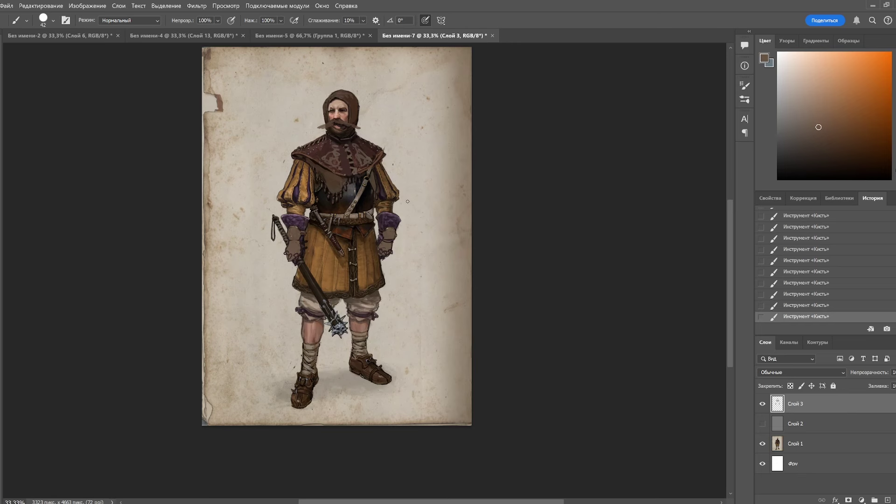
left_click_drag(407, 201, 403, 160)
mouse_move(361, 213)
left_mouse_down()
mouse_move(349, 219)
mouse_move(361, 211)
left_mouse_up()
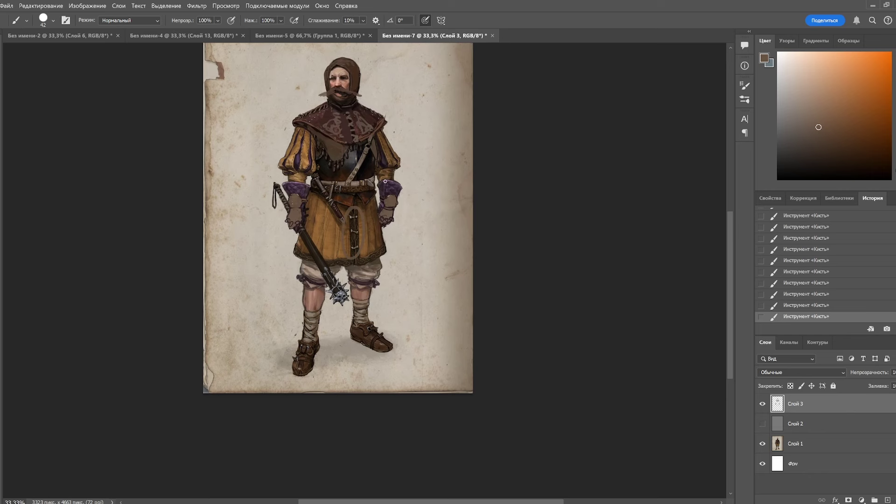
key("ctrl+z")
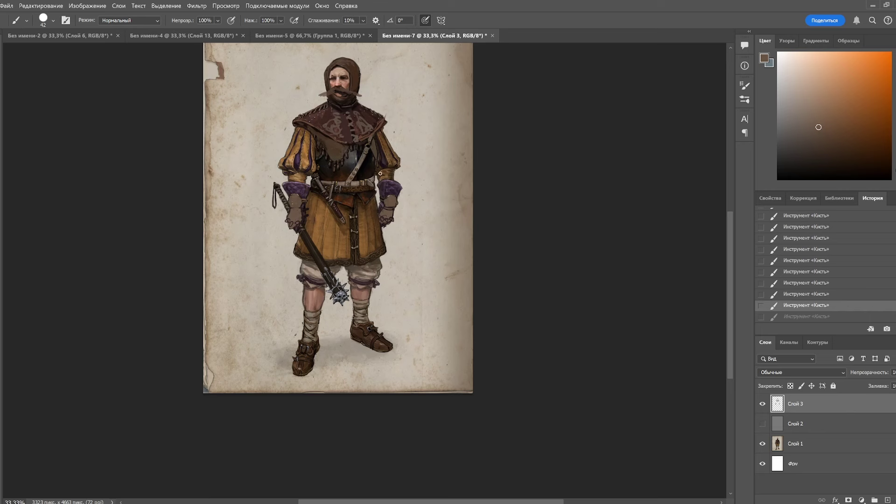
Try thin bright orange lines with a 10 px brush, forming a small grid on the chest
left_click_drag(882, 59, 895, 43)
right_click(361, 131)
left_click_drag(422, 154, 413, 154)
mouse_move(334, 140)
left_mouse_down()
mouse_move(334, 157)
mouse_move(342, 145)
mouse_move(344, 153)
left_mouse_up()
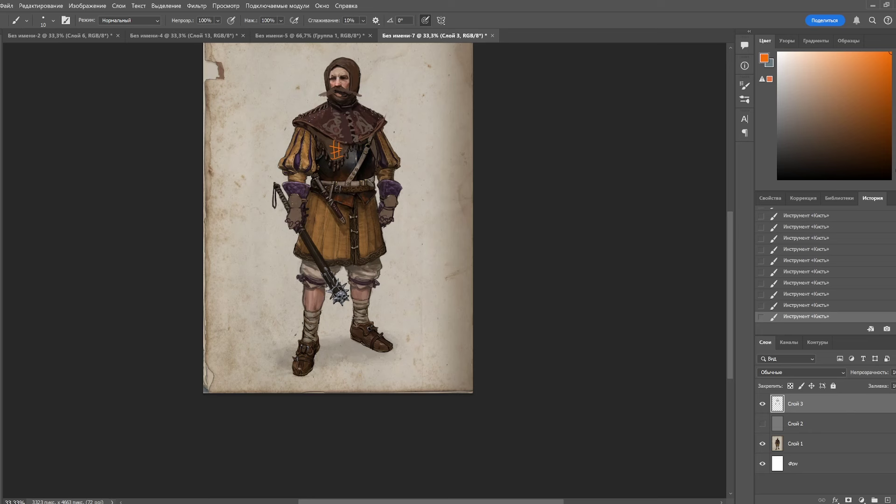
key("ctrl+z")
key("ctrl+z")
key("ctrl+z")
key("ctrl+z")
key("ctrl+z")
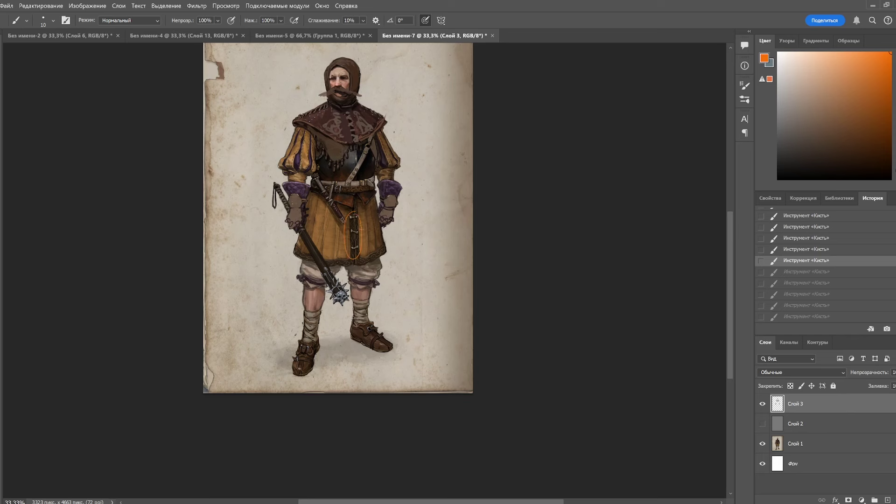
Restore the orange strokes for comparison and undo them again
key("ctrl+shift+z")
key("ctrl+shift+z")
key("ctrl+shift+z")
key("ctrl+shift+z")
key("ctrl+shift+z")
key("ctrl+z")
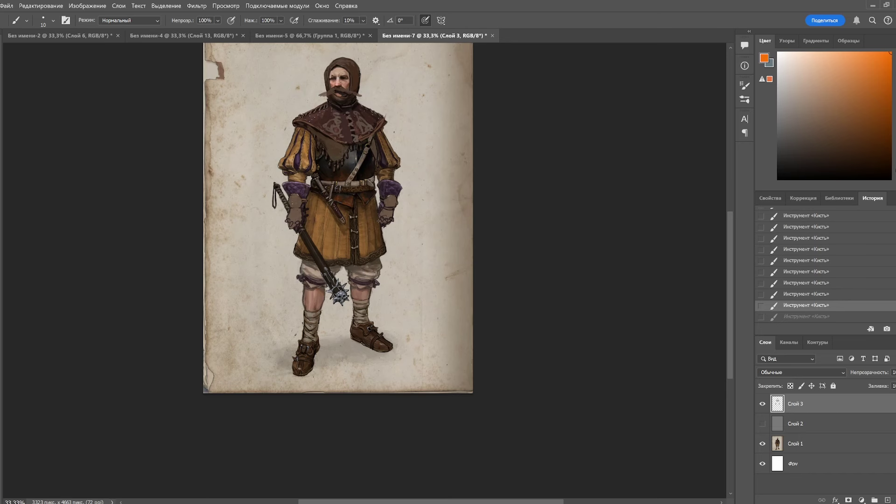
Paint over the wrappings of the mace-side lower leg in sampled skin tone with a 39 px brush, trimming the outline with the background colour
left_click_drag(378, 221, 364, 153)
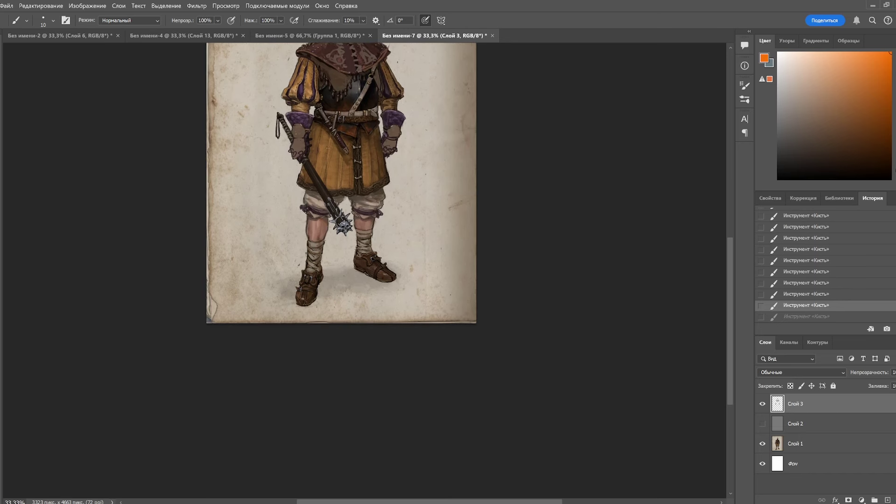
right_click(353, 164)
left_click(412, 188)
left_click(314, 221)
left_click(315, 233, "alt")
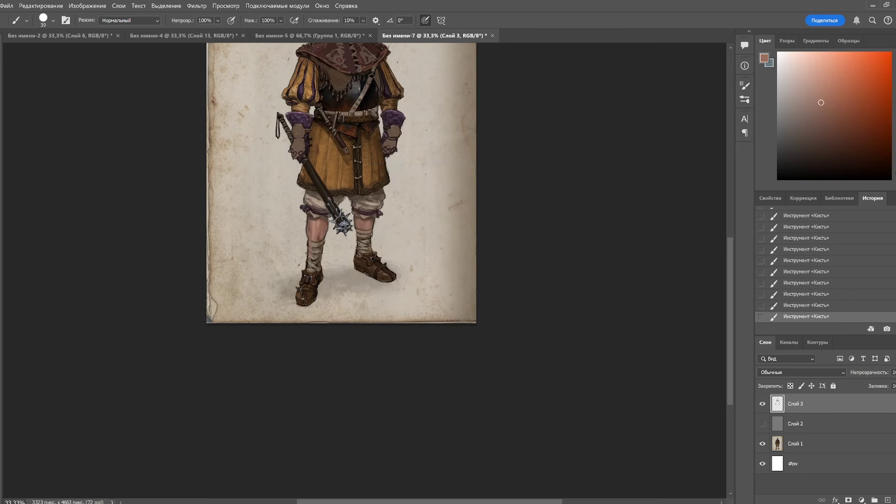
mouse_move(316, 245)
left_mouse_down()
mouse_move(318, 261)
mouse_move(322, 241)
mouse_move(310, 247)
mouse_move(319, 268)
left_mouse_up()
left_click(307, 257, "alt")
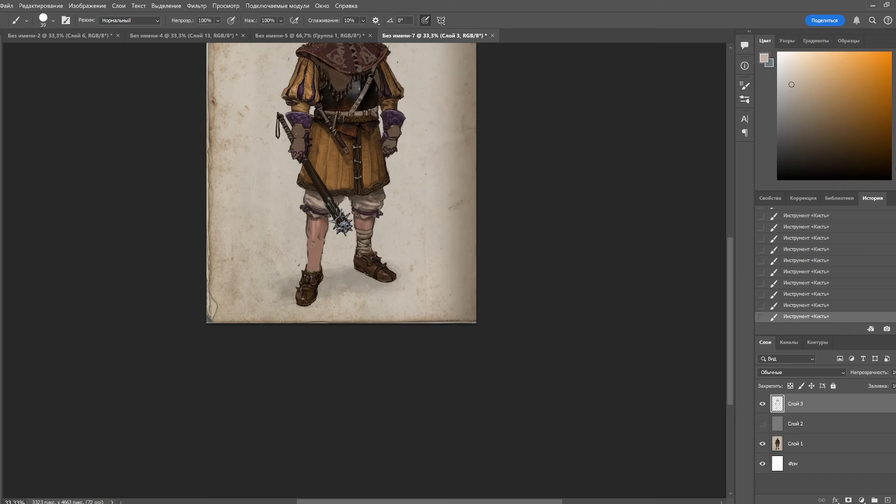
Paint over the other leg's wrappings in the same skin tone and trim its contour with the sampled background colour
left_click(311, 250, "alt")
left_click_drag(361, 226, 366, 250)
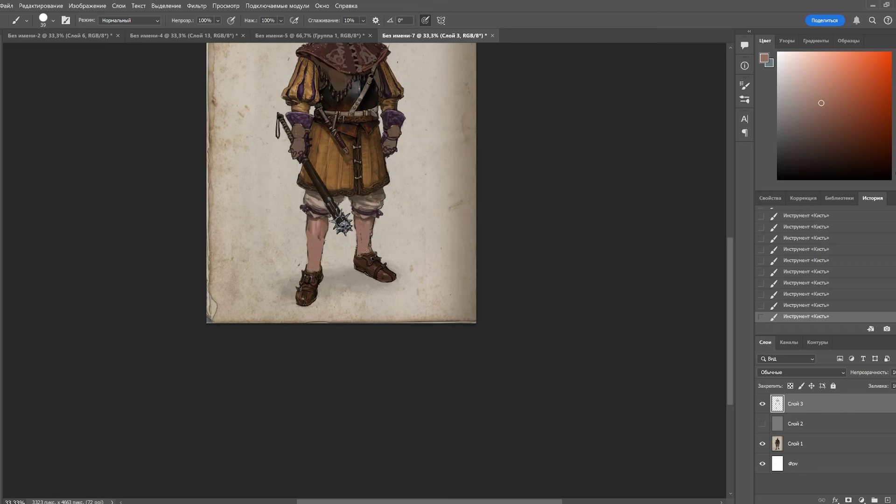
left_click(367, 238, "alt")
left_click(374, 243, "alt")
left_click_drag(374, 228, 372, 243)
Widen the hood on both sides of the head in its sampled brown, correcting the silhouette with the background colour
scroll(378, 226, "up", 3)
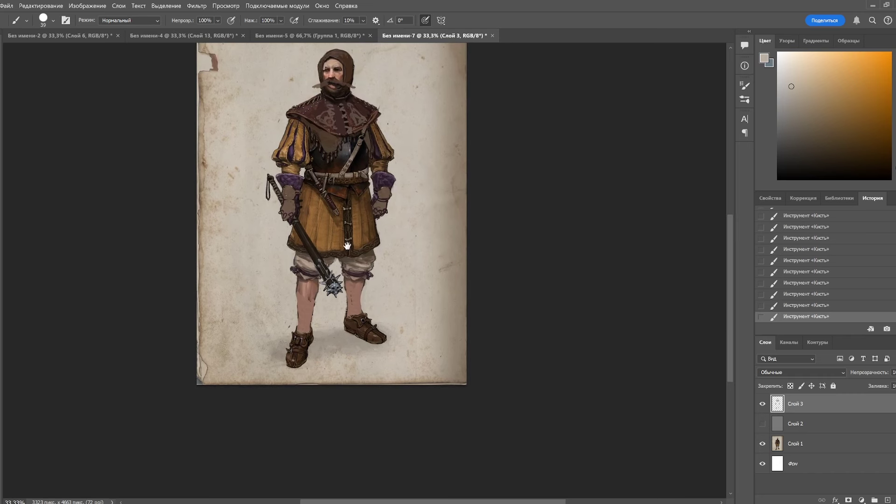
scroll(342, 262, "up", 3)
left_click(331, 169, "alt")
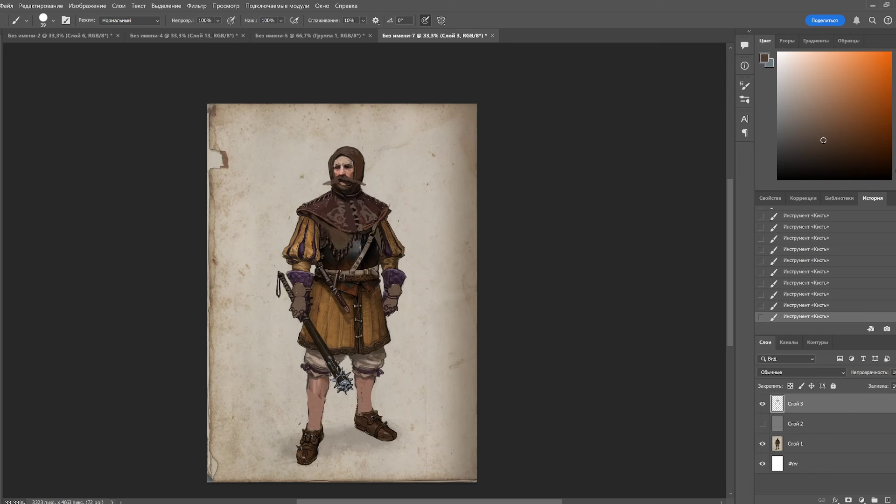
mouse_move(329, 177)
left_mouse_down()
mouse_move(338, 146)
mouse_move(363, 154)
mouse_move(364, 177)
left_mouse_up()
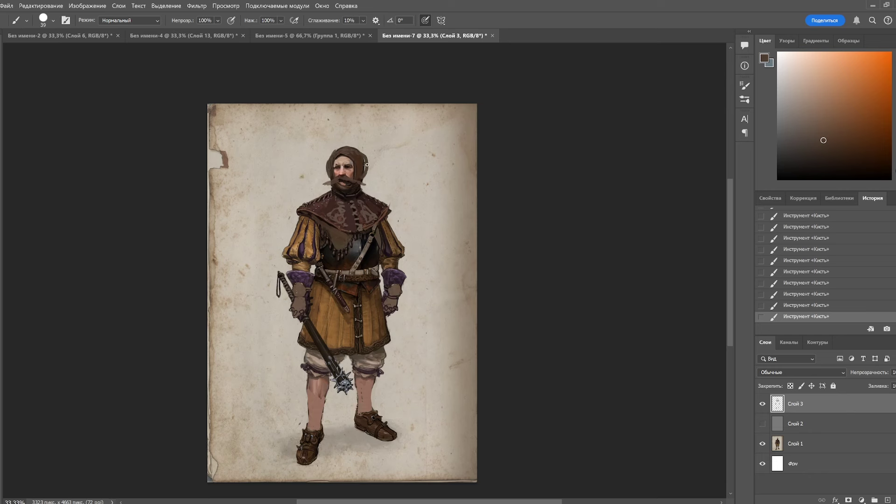
left_click(329, 187, "alt")
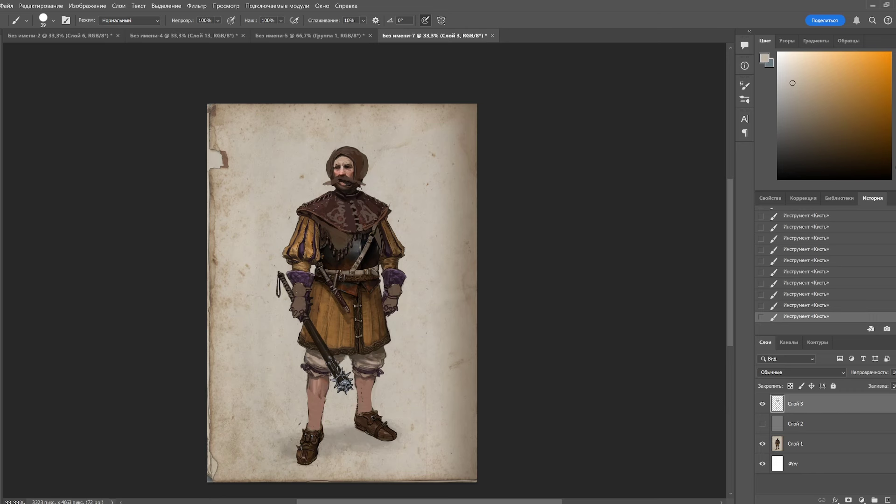
left_click(367, 168, "alt")
left_click_drag(366, 167, 362, 154)
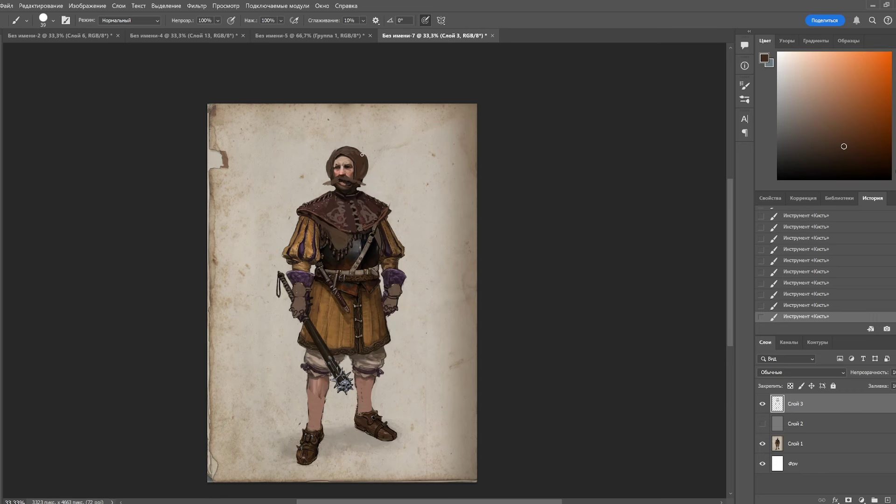
Paint folds and dark shading on the widened hood with a 21 px brush using sampled hood tones
right_click(331, 162)
type("21 пикс.")
key("Return")
left_click(332, 177, "alt")
left_click(357, 158, "alt")
left_click_drag(354, 151, 363, 182)
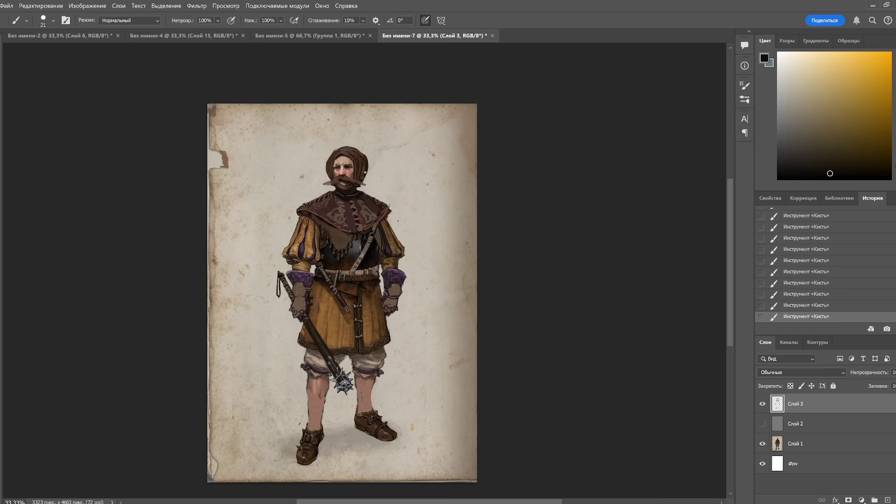
Set the brush to 12 px and add a small orange accent where the chest strap meets the belt
left_click_drag(425, 186, 409, 117)
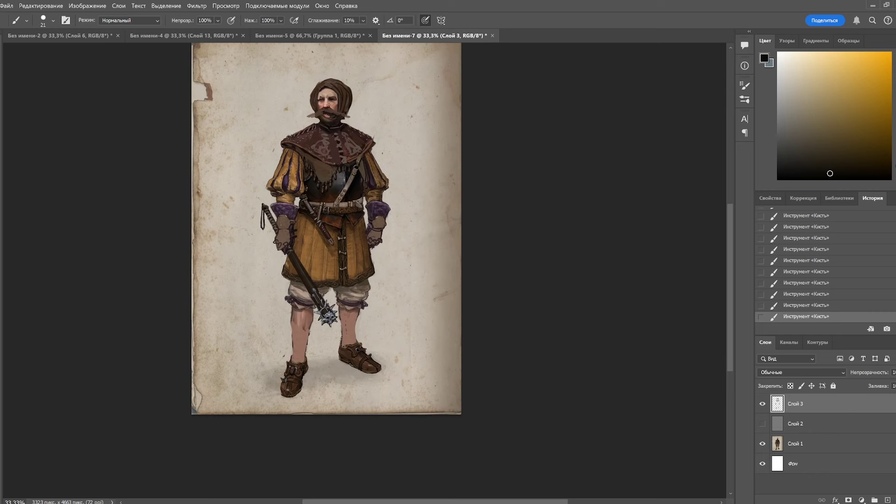
key("ctrl+z")
left_click(355, 200, "alt")
right_click(351, 176)
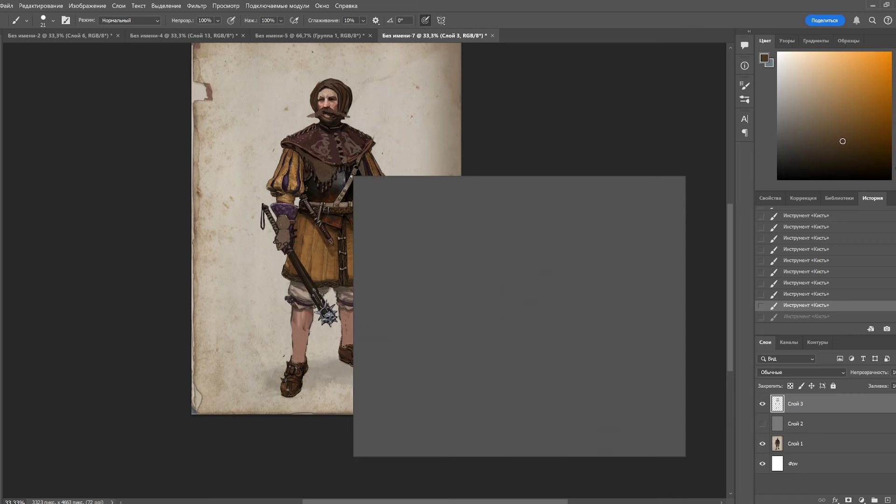
left_click_drag(408, 200, 405, 201)
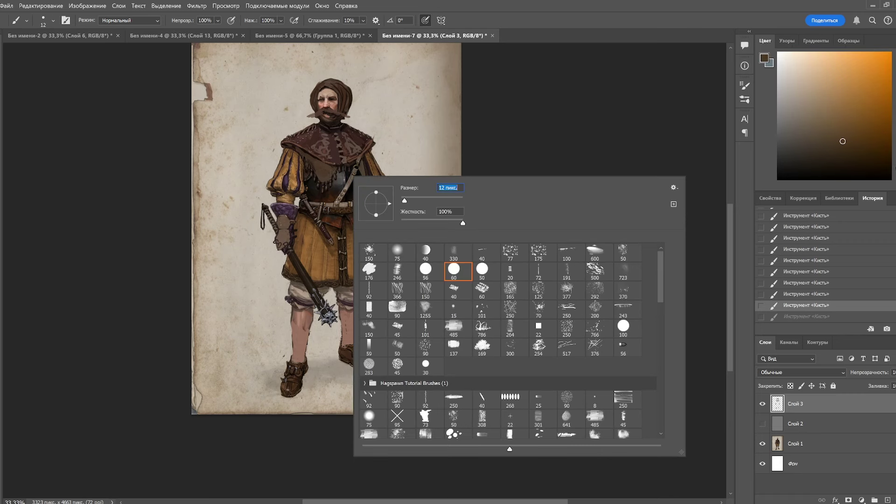
mouse_move(340, 190)
left_mouse_down()
mouse_move(344, 199)
mouse_move(344, 189)
mouse_move(333, 209)
left_mouse_up()
key("ctrl+z")
left_click(891, 53)
key("ctrl+z")
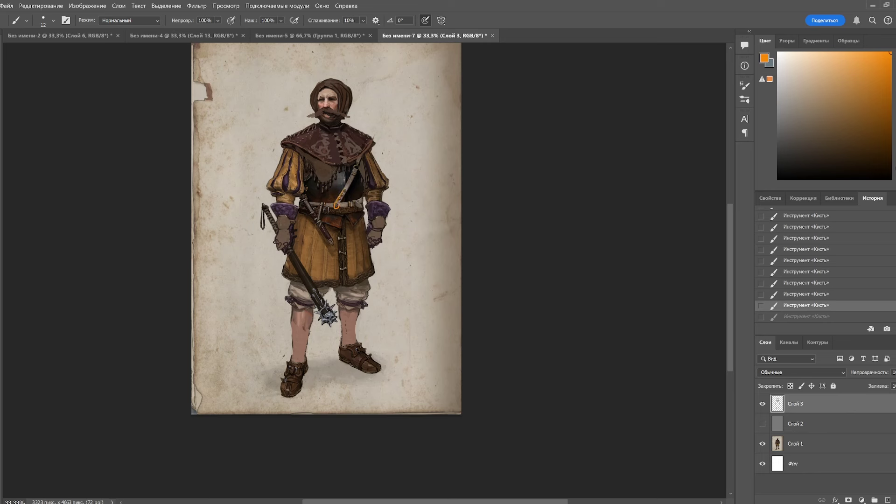
key("ctrl+shift+z")
key("ctrl+z")
key("ctrl+shift+z")
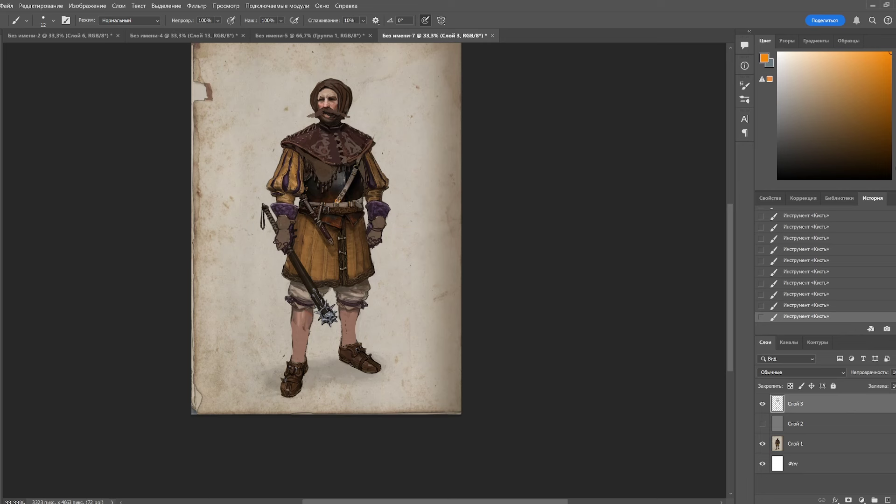
Refine the lower end of the chest strap with dark and brown tones sampled around the belt
left_click(331, 216, "alt")
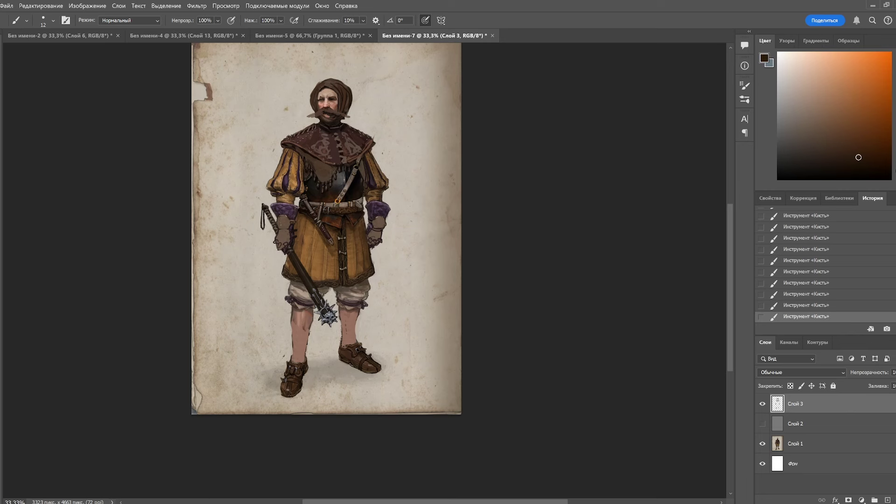
left_click(339, 196, "alt")
left_click(343, 200, "alt")
Widen the puffed sleeve on the mace-hand side outward with a 21 px brush, using orange and dark tones sampled from the sleeve
left_click_drag(343, 185, 331, 146)
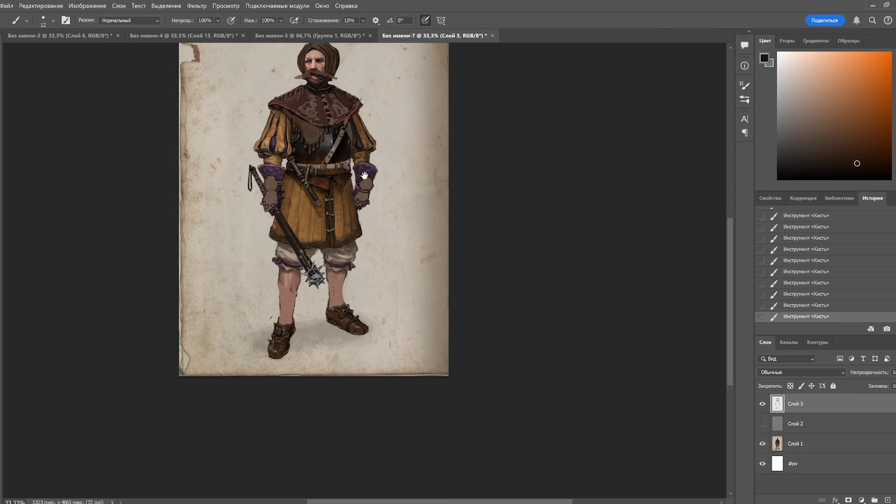
left_click_drag(361, 181, 367, 194)
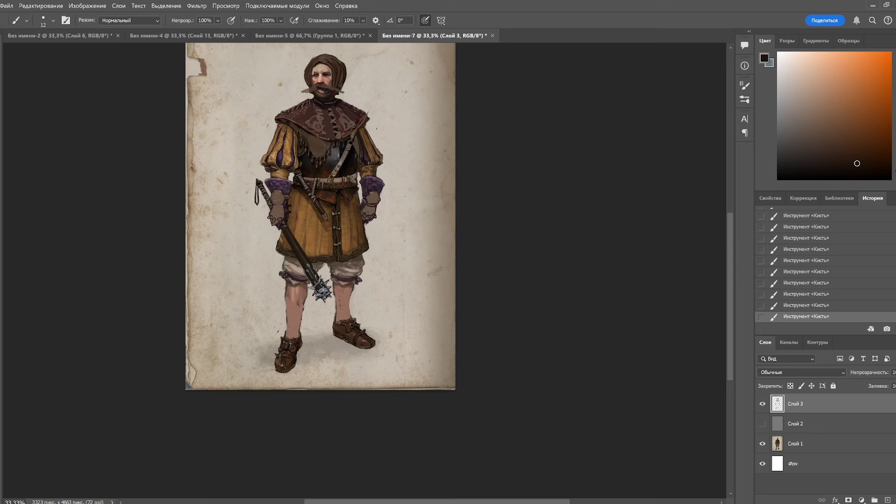
left_click(268, 157, "alt")
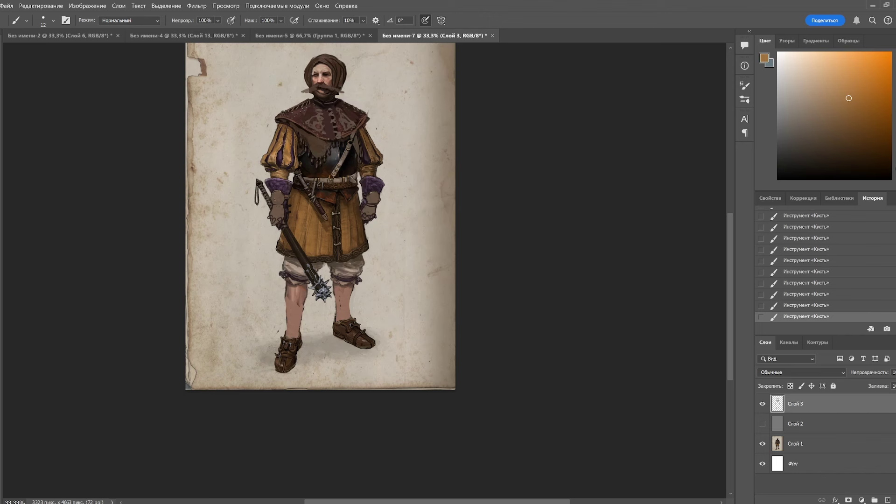
right_click(285, 145)
left_click(338, 167)
left_click_drag(268, 168, 260, 164)
left_click(267, 154, "alt")
left_click(269, 166, "alt")
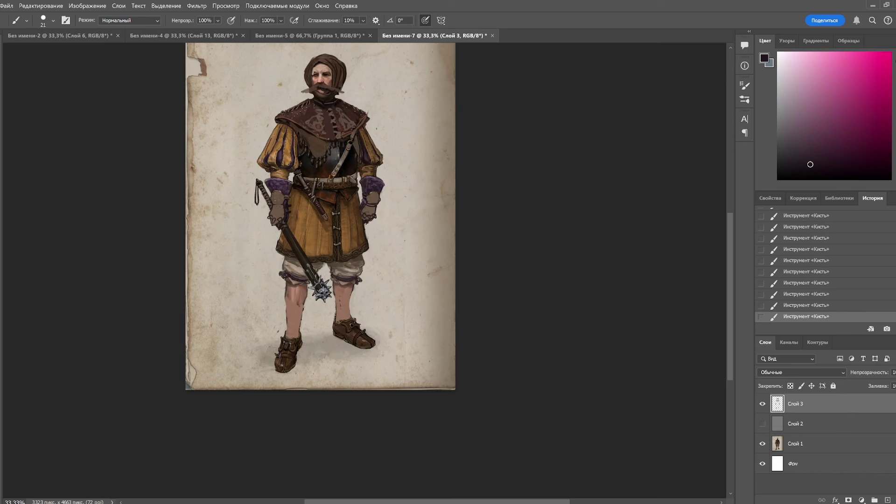
Extend the outer edge of the opposite puffed sleeve with sampled brown and dark tones, and touch up beside its forearm in light beige
left_click(365, 134, "alt")
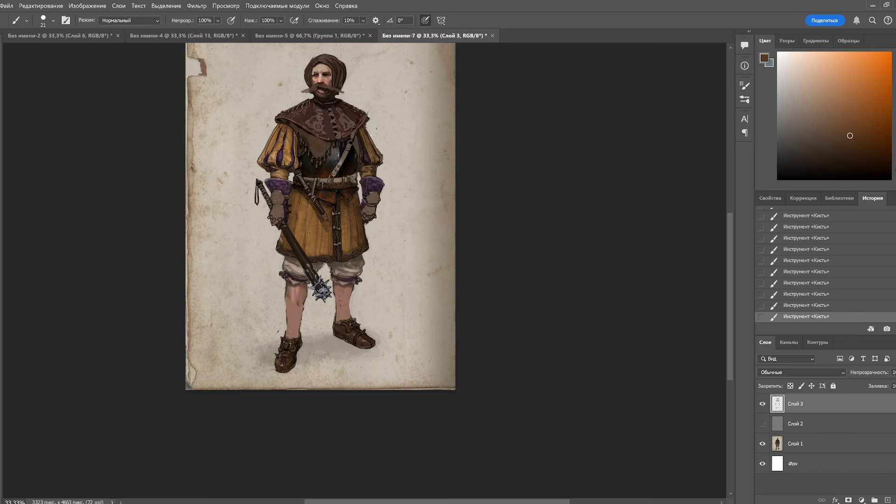
left_click_drag(381, 153, 382, 163)
left_click(382, 159, "alt")
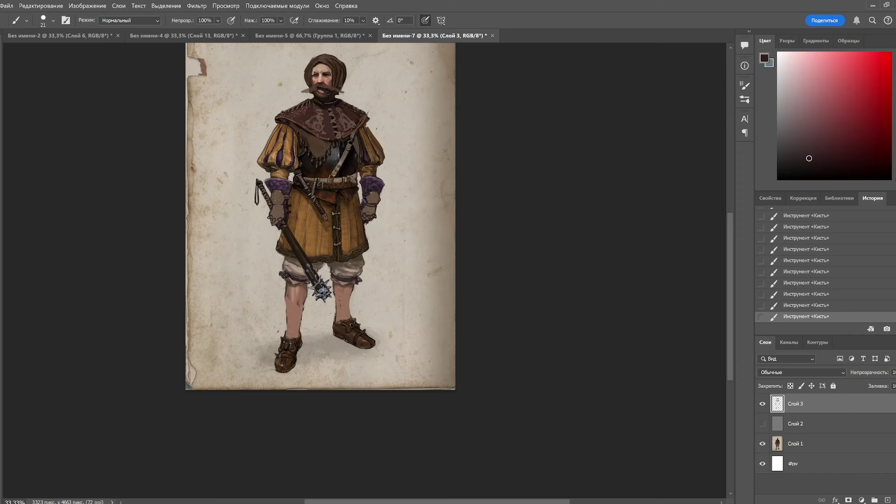
left_click(292, 175, "alt")
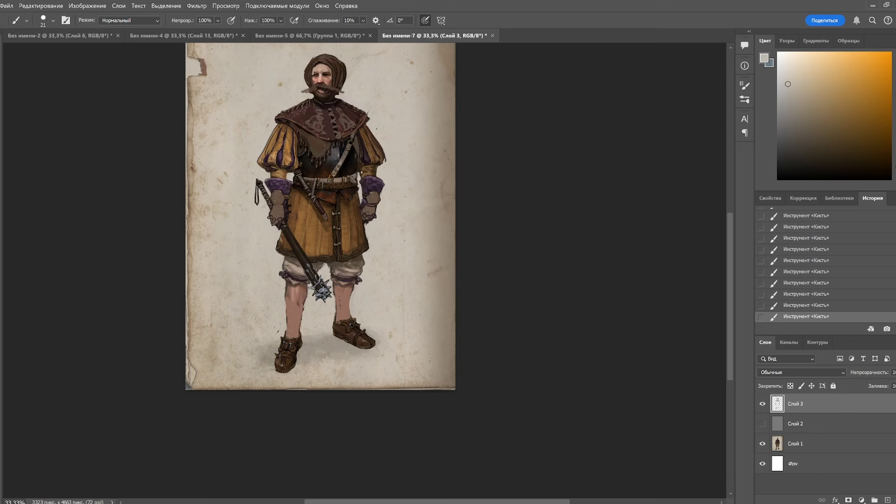
left_click_drag(360, 169, 361, 177)
Clean up around the lower legs with the sampled background colour and erase the Слой 3 paint around the ankles, undoing the excess erasing
left_click(309, 307, "alt")
mouse_move(307, 288)
left_mouse_down()
mouse_move(301, 318)
mouse_move(333, 284)
mouse_move(336, 320)
mouse_move(344, 285)
mouse_move(354, 285)
mouse_move(350, 312)
left_mouse_up()
key("e")
mouse_move(283, 334)
left_mouse_down()
mouse_move(294, 346)
mouse_move(365, 322)
mouse_move(337, 329)
mouse_move(388, 335)
mouse_move(382, 353)
left_mouse_up()
key("ctrl+z")
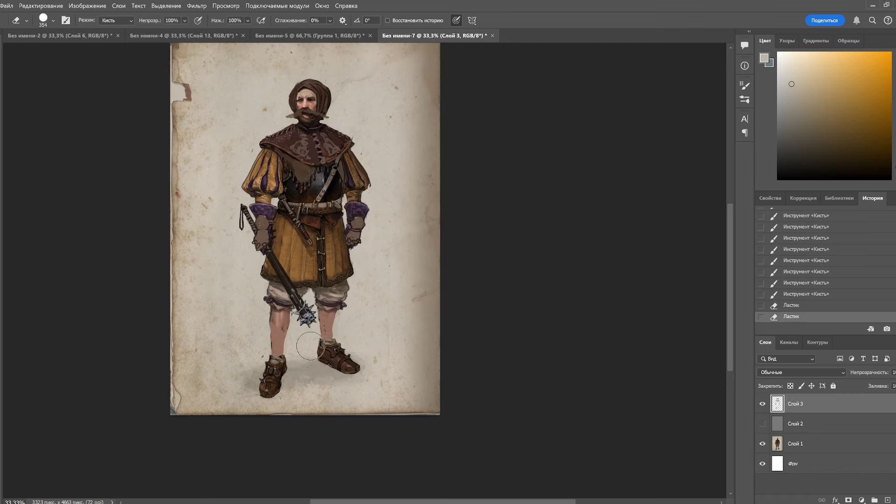
Paint short sock cuffs above both shoes with the 21 px brush, using brown and dark tones sampled around the ankles
key("b")
left_click(284, 356, "alt")
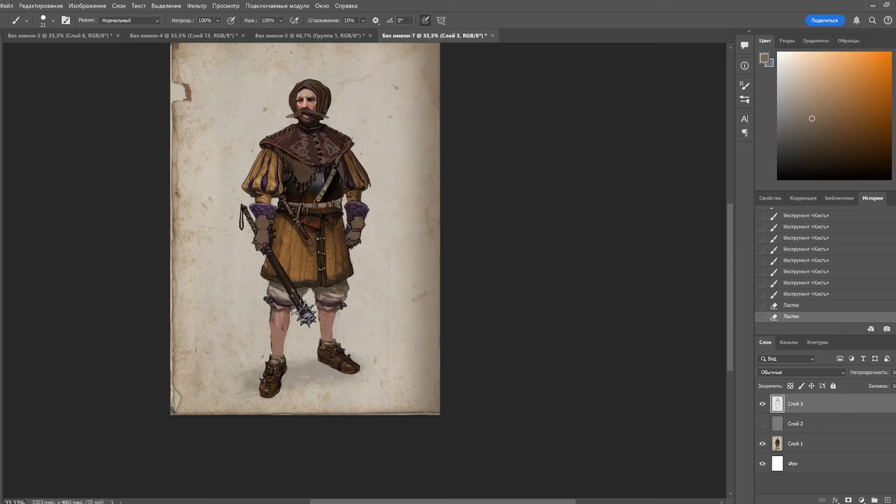
left_click(277, 356)
left_click(272, 355, "alt")
left_click(271, 357, "alt")
left_click_drag(273, 352, 332, 342)
left_click_drag(323, 342, 327, 341)
left_click(331, 342, "alt")
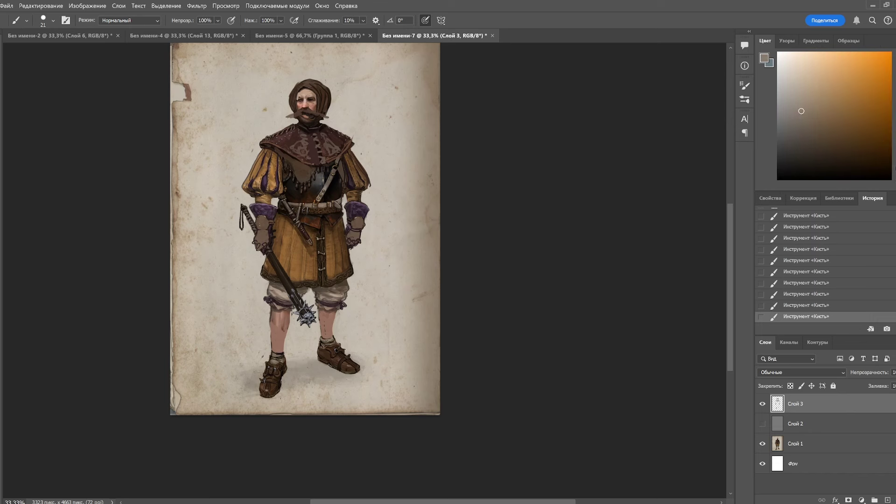
Toggle the visibility of Слой 3 to compare the repainted costume with the original, leaving the layer shown
left_click(764, 405)
left_click(764, 406)
left_click(765, 407)
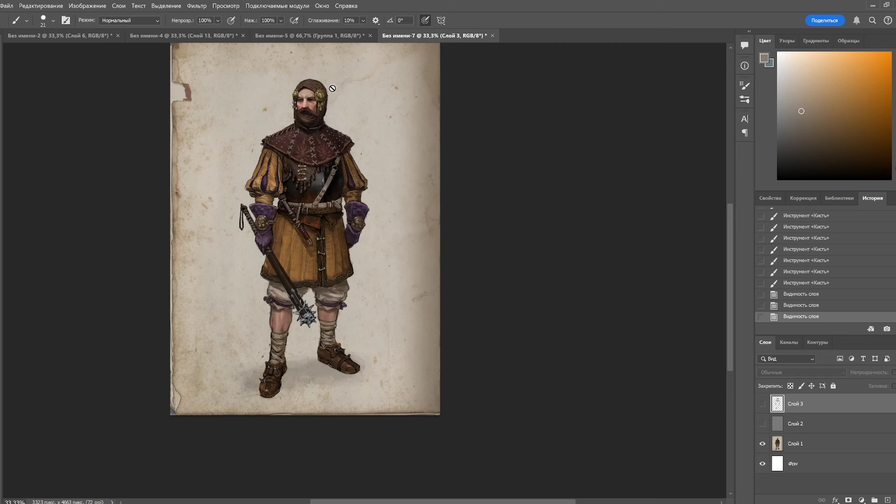
left_click(763, 404)
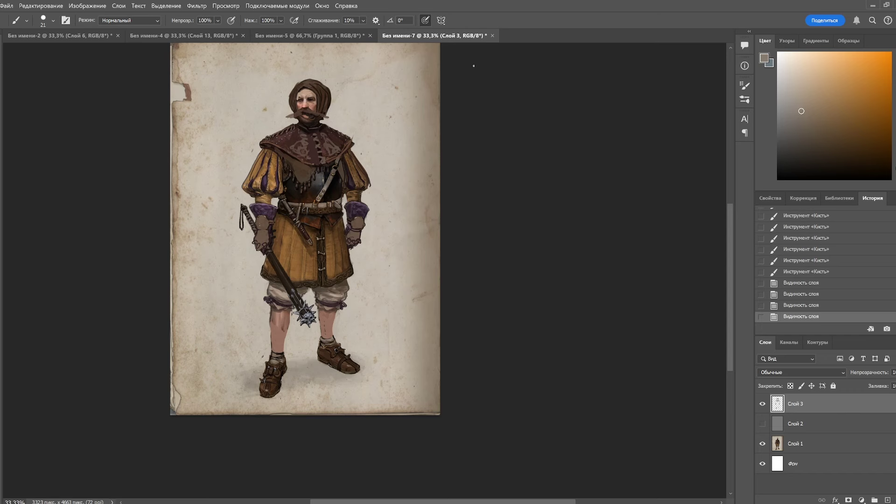
Choose a bright, fully saturated orange as the foreground colour
left_click(888, 53)
left_click_drag(201, 47, 154, 69)
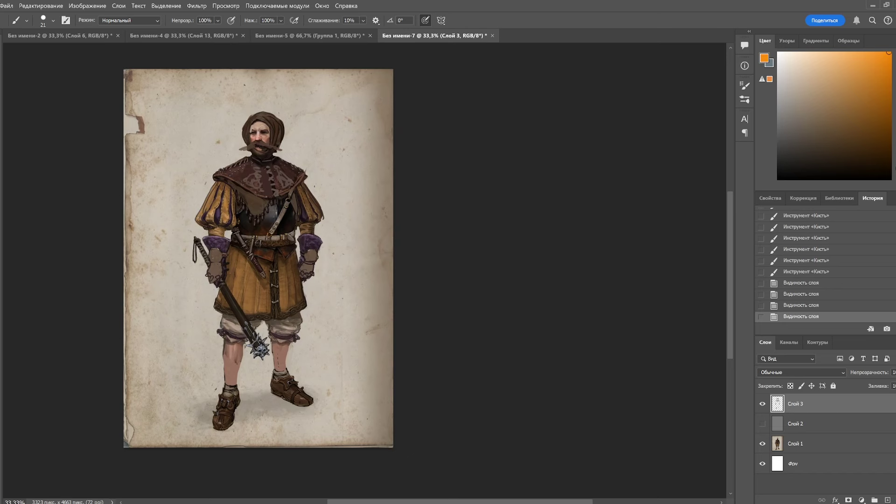
scroll(306, 276, "down", 2)
scroll(306, 276, "right", 1)
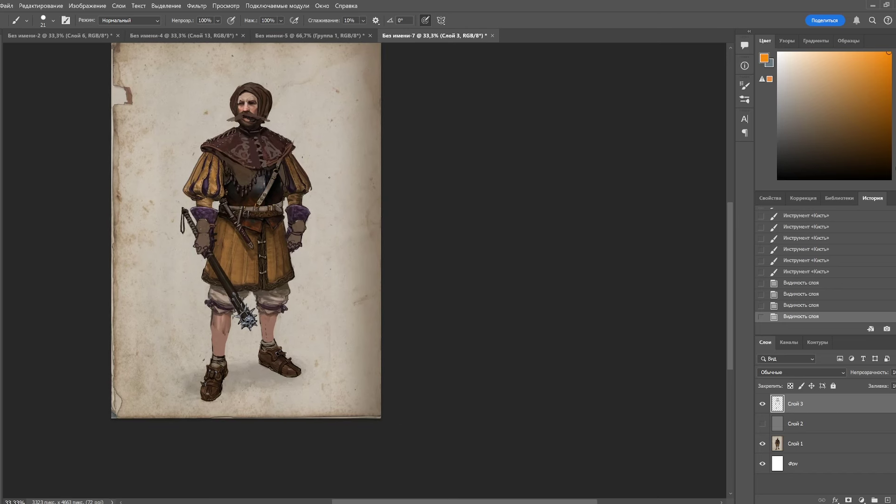